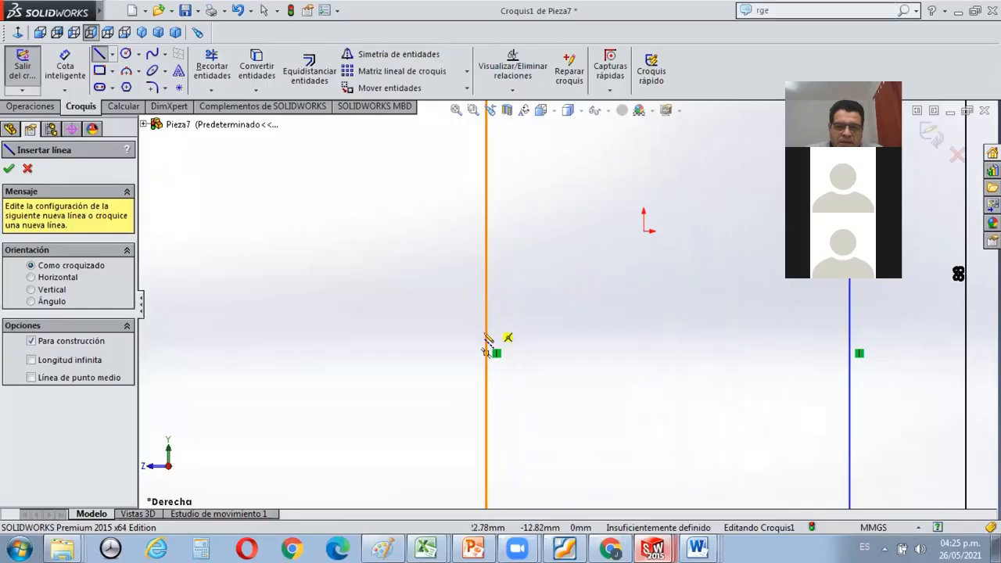
Draw a horizontal construction line about 4.37 mm long outward from the midpoint of the rectangle's left vertical edge.
click(483, 352)
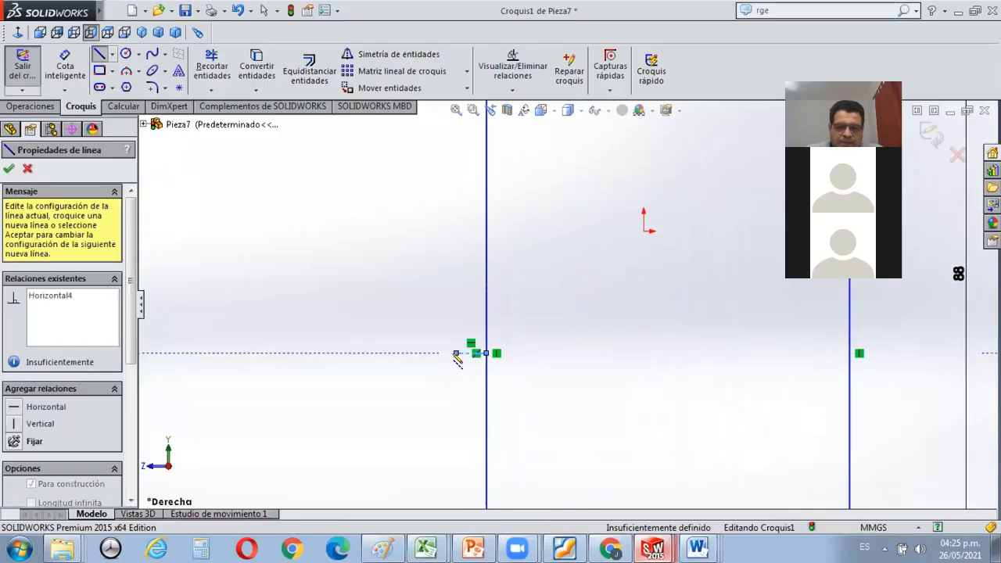
click(457, 353)
scroll(470, 357, down, 5)
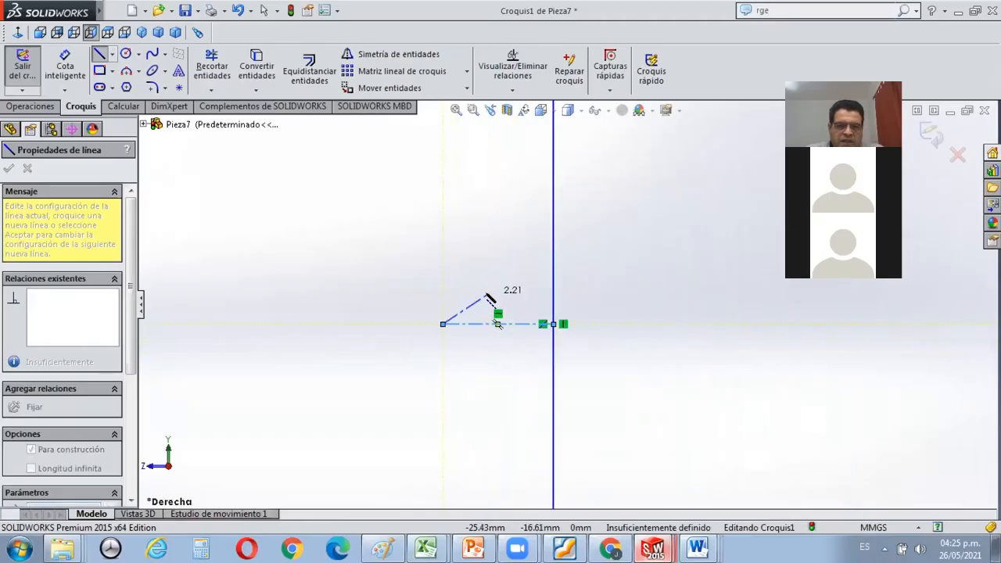
key(Escape)
Dimension the short horizontal construction line and set its length to 3 mm.
click(65, 55)
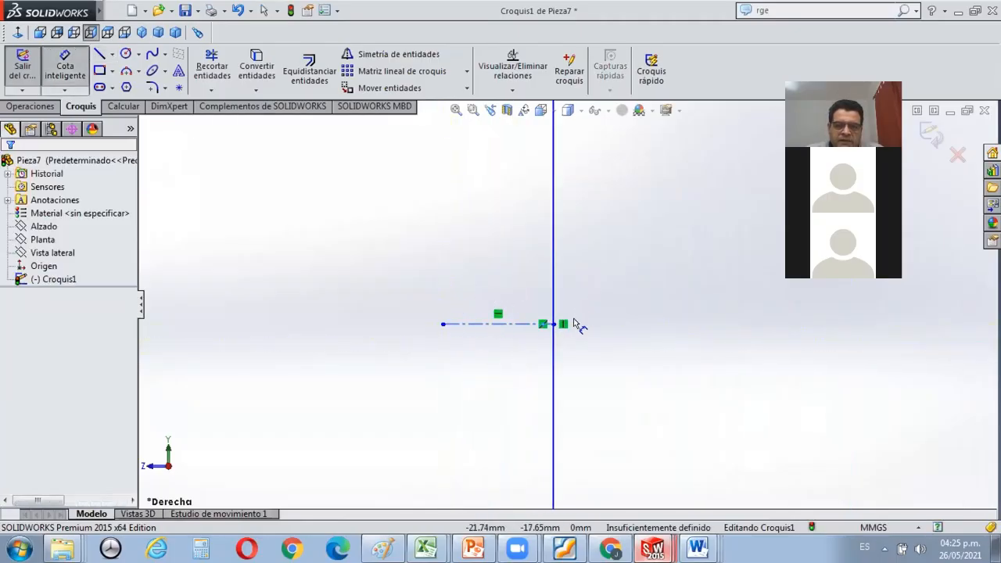
click(528, 304)
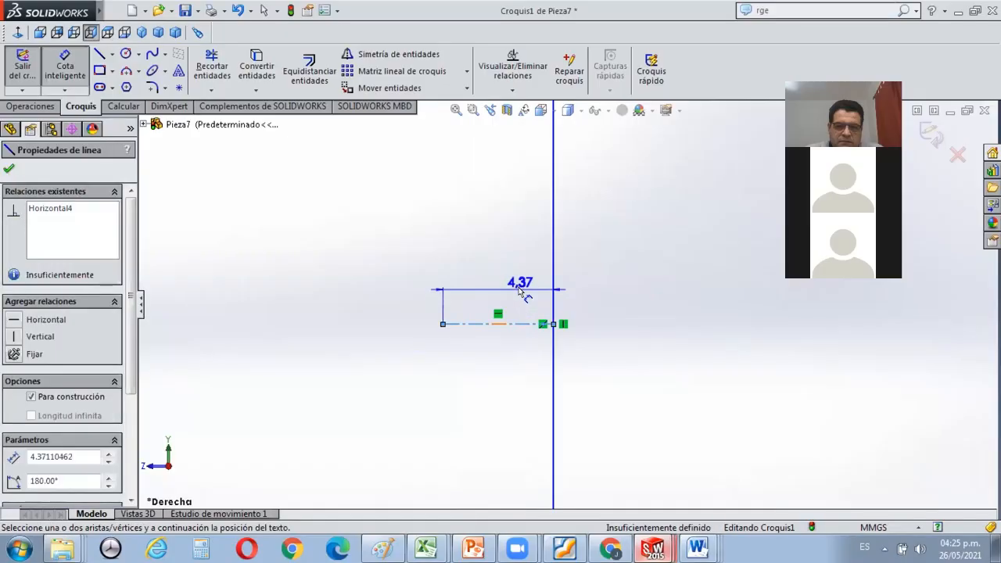
click(518, 287)
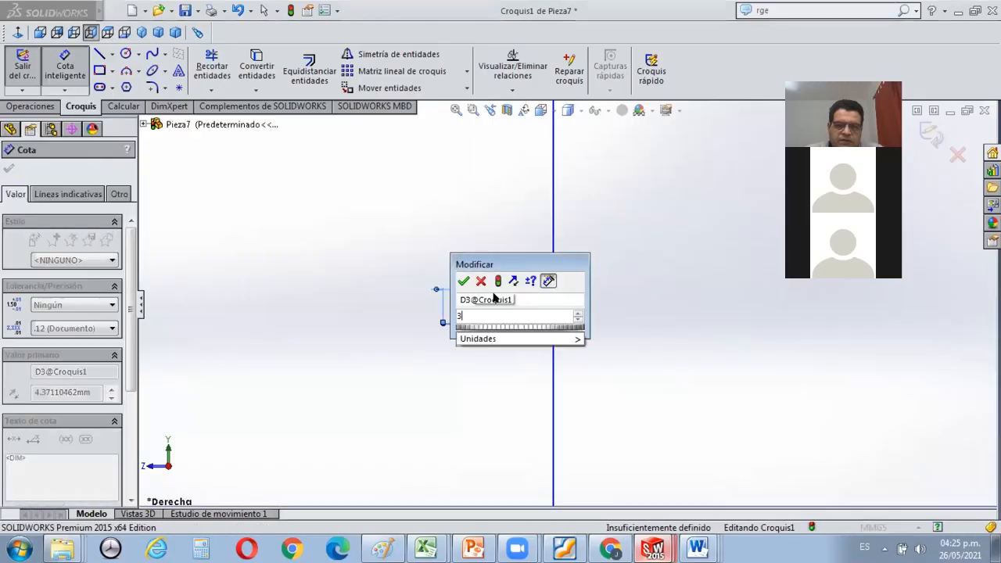
text(3)
key(Return)
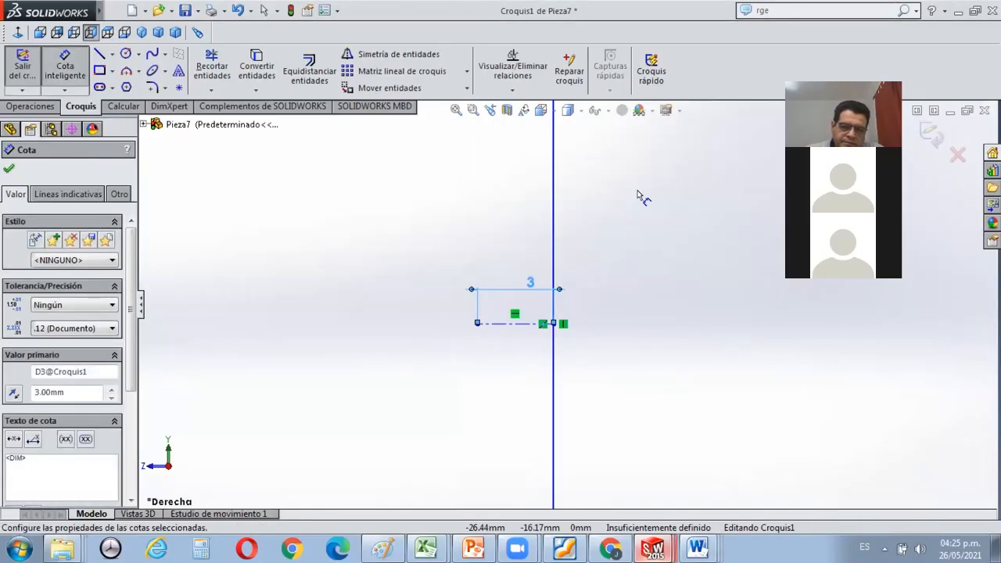
key(Escape)
scroll(601, 255, down, 3)
key(f)
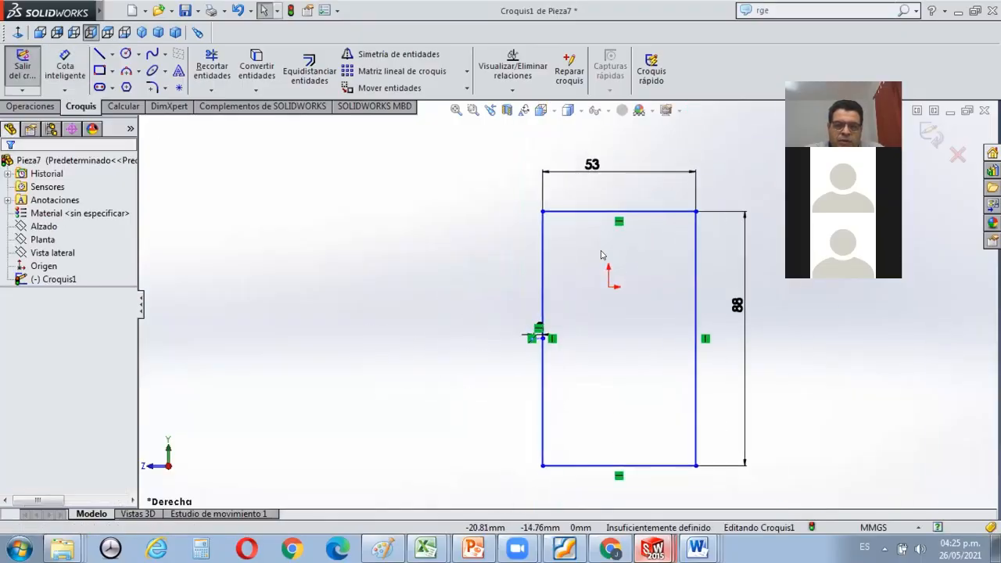
Draw a perimeter circle through the rectangle's upper-left corner, the construction line's outer endpoint and the rectangle's lower-left corner.
scroll(602, 251, down, 1)
scroll(601, 251, up, 1)
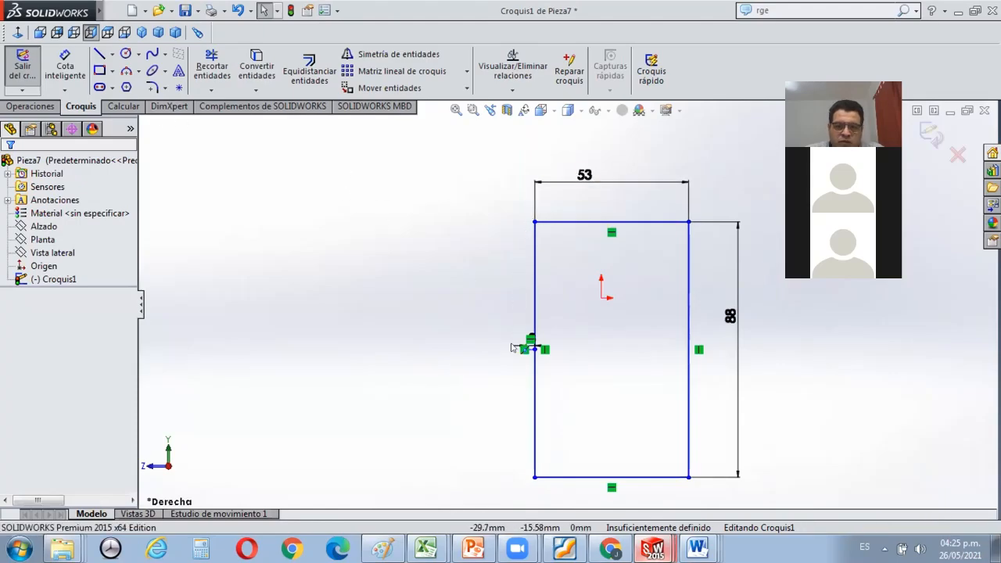
click(139, 54)
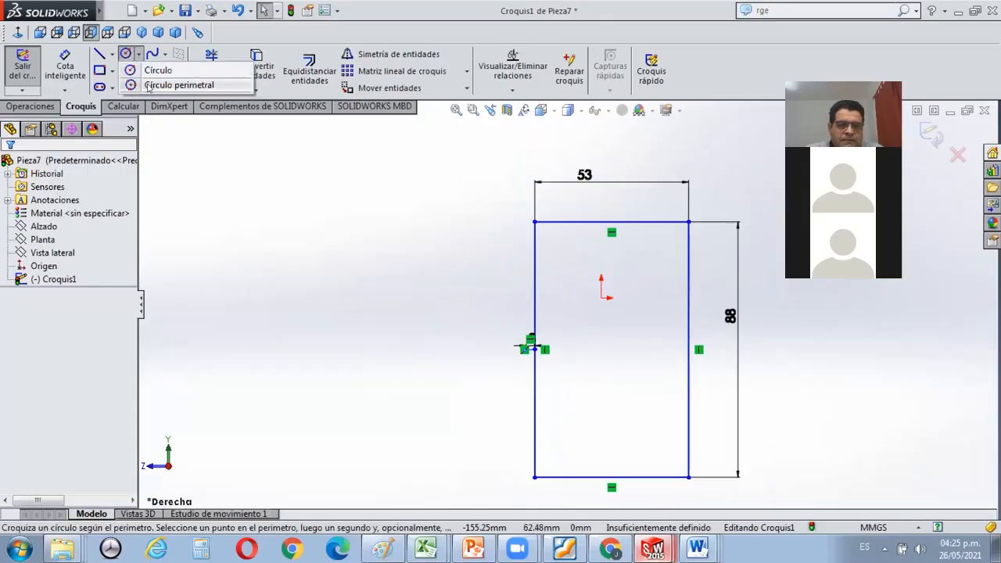
click(149, 88)
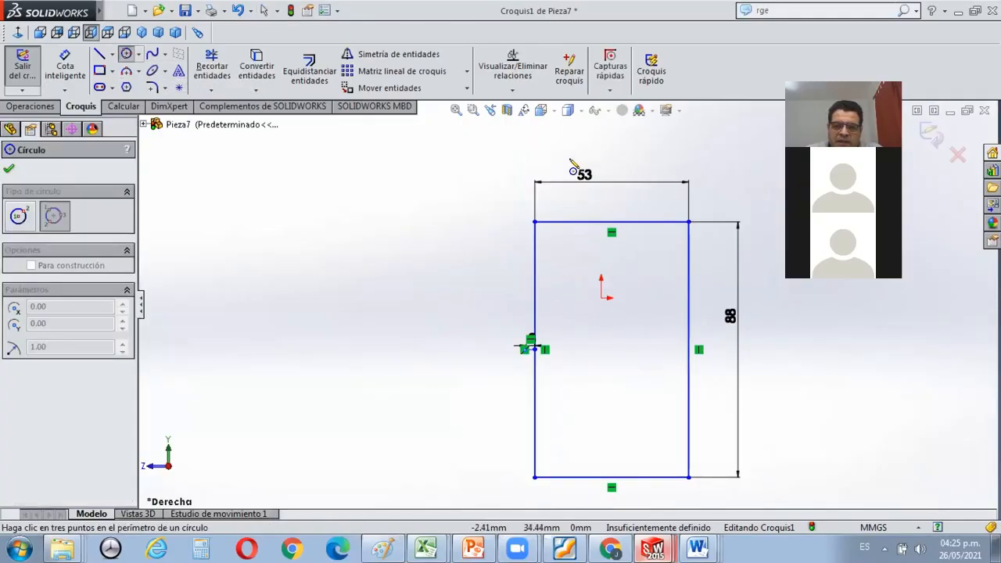
click(535, 224)
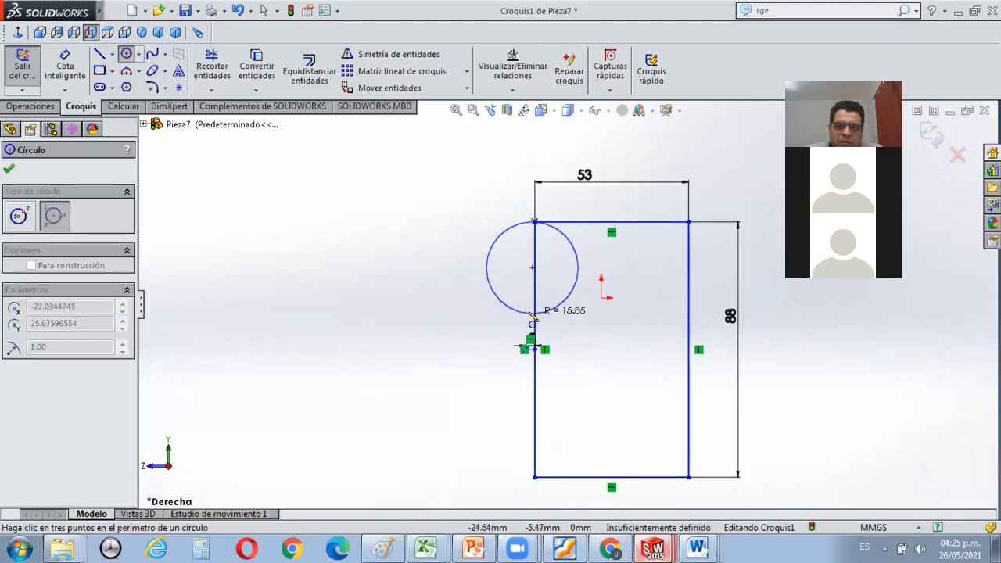
scroll(533, 335, down, 4)
scroll(537, 337, down, 5)
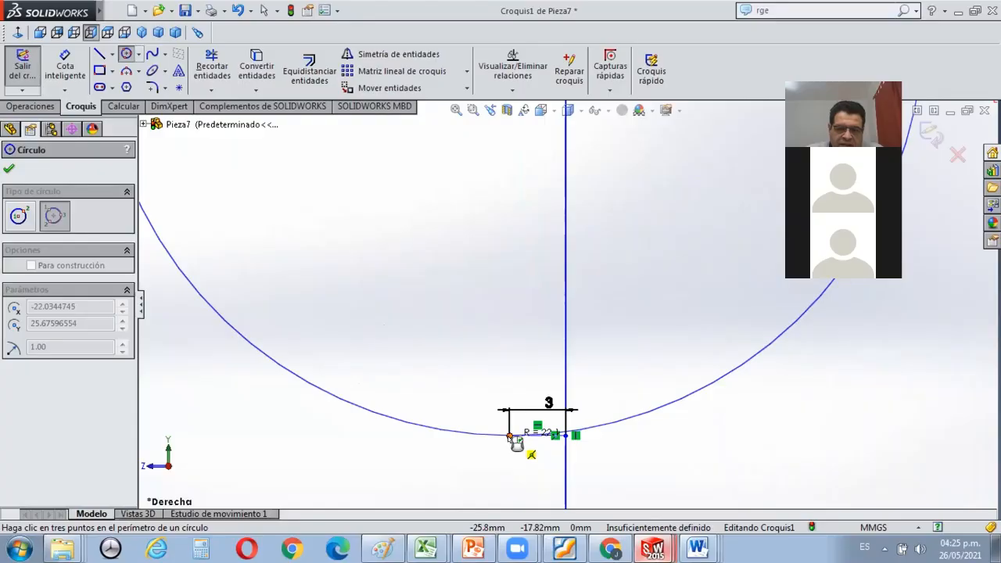
scroll(525, 459, down, 2)
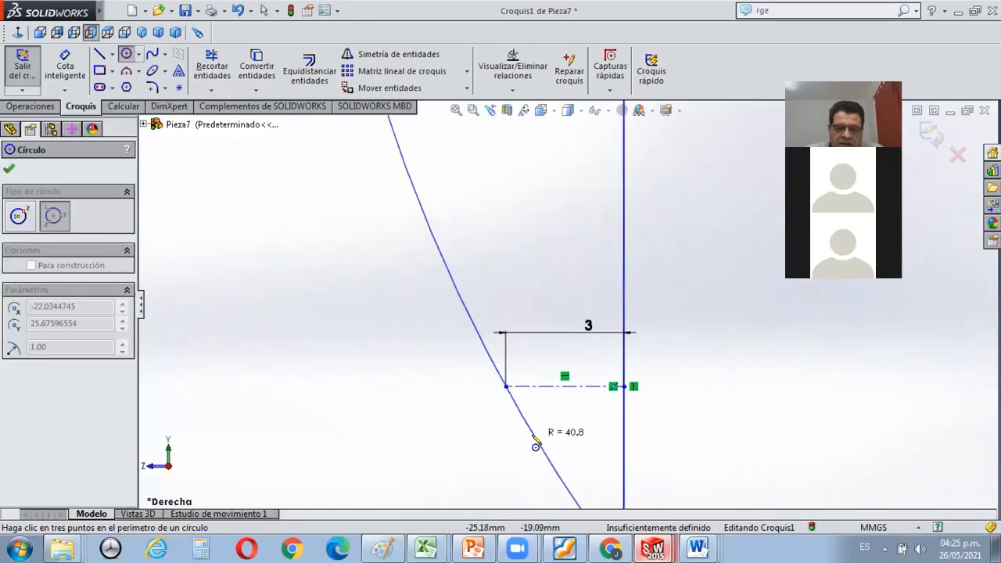
scroll(536, 429, up, 4)
scroll(536, 425, up, 5)
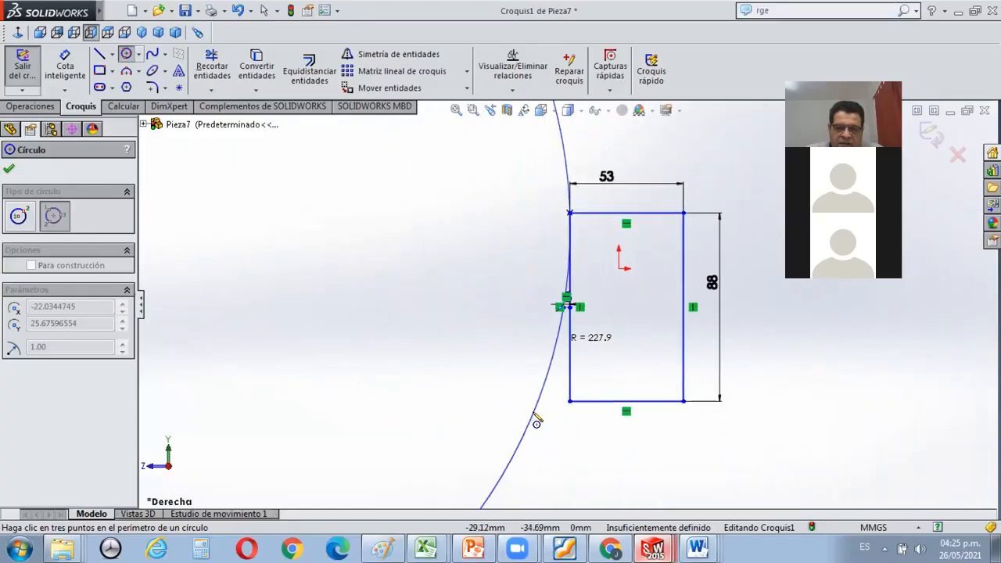
click(571, 402)
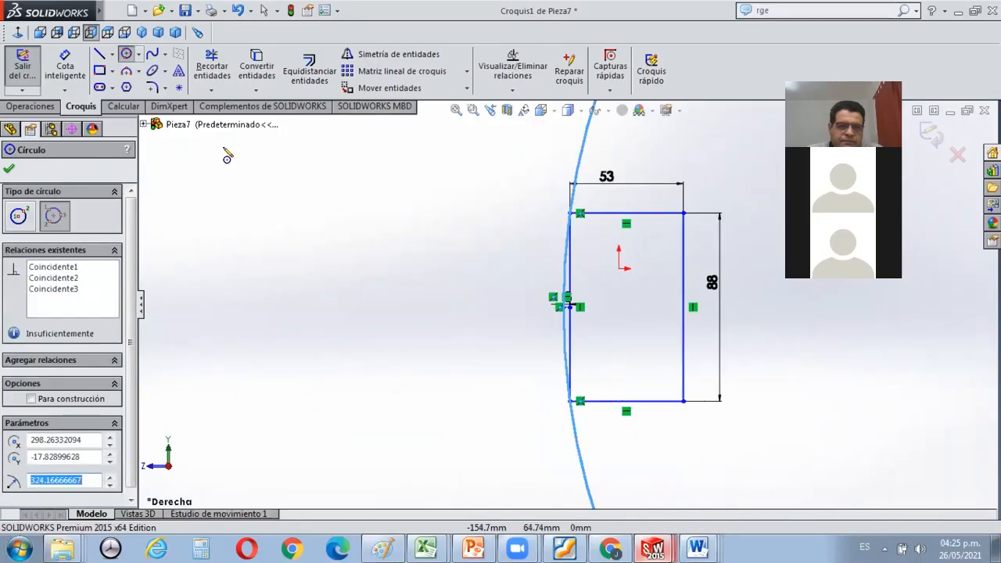
key(Escape)
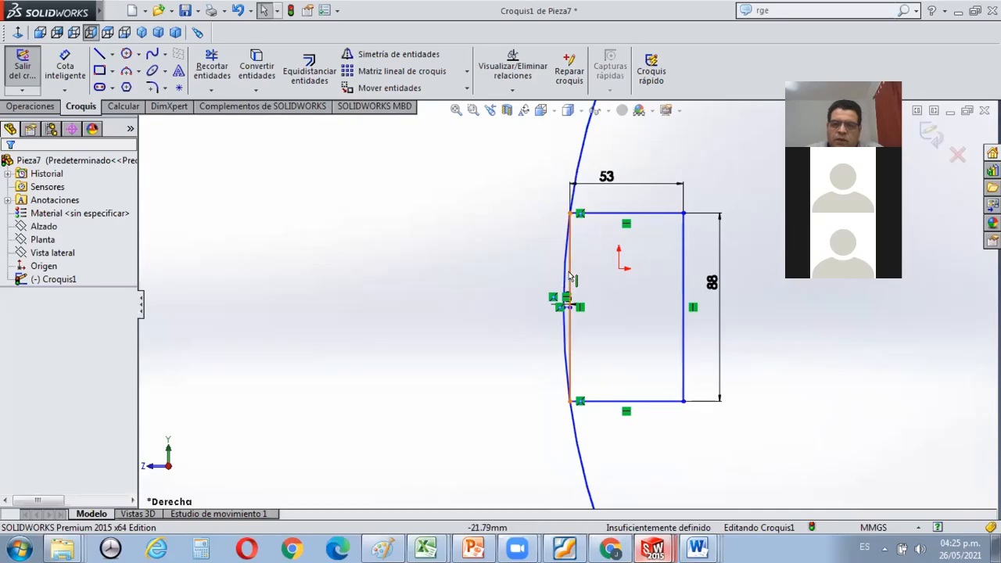
Examine the whole perimeter circle and how it meets the rectangle's left side.
scroll(570, 271, down, 2)
scroll(574, 271, up, 4)
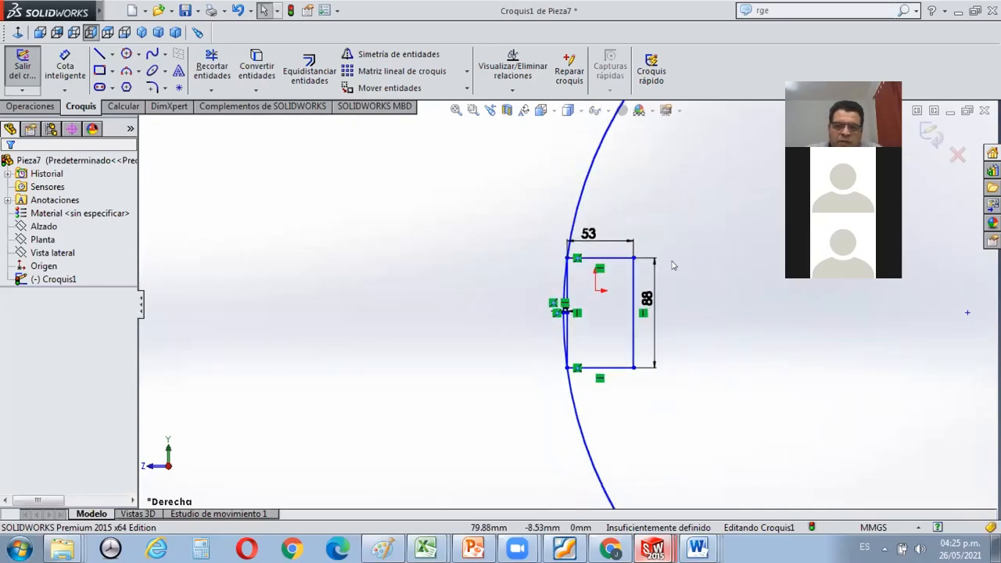
scroll(693, 239, up, 2)
scroll(673, 245, down, 4)
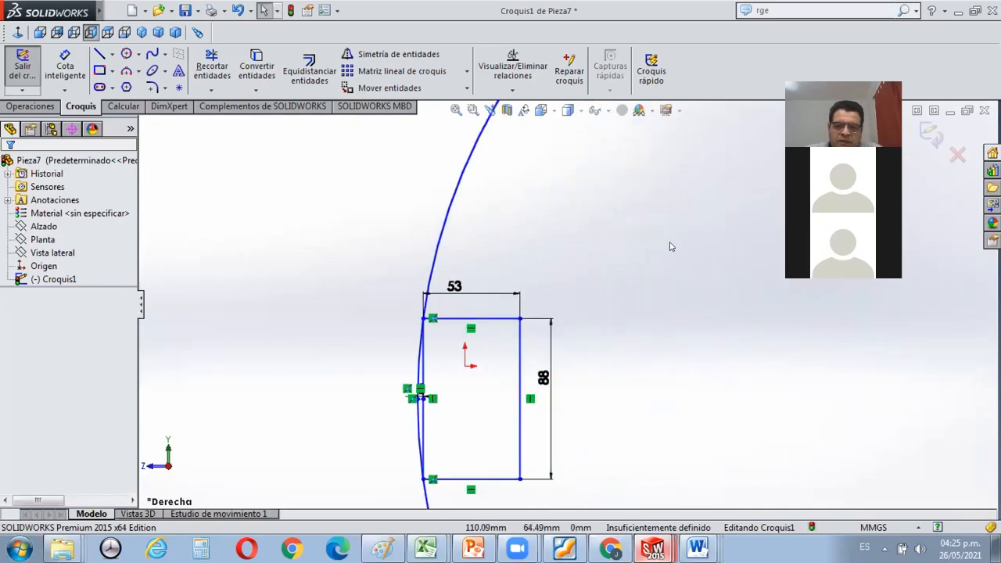
scroll(545, 216, up, 3)
click(456, 109)
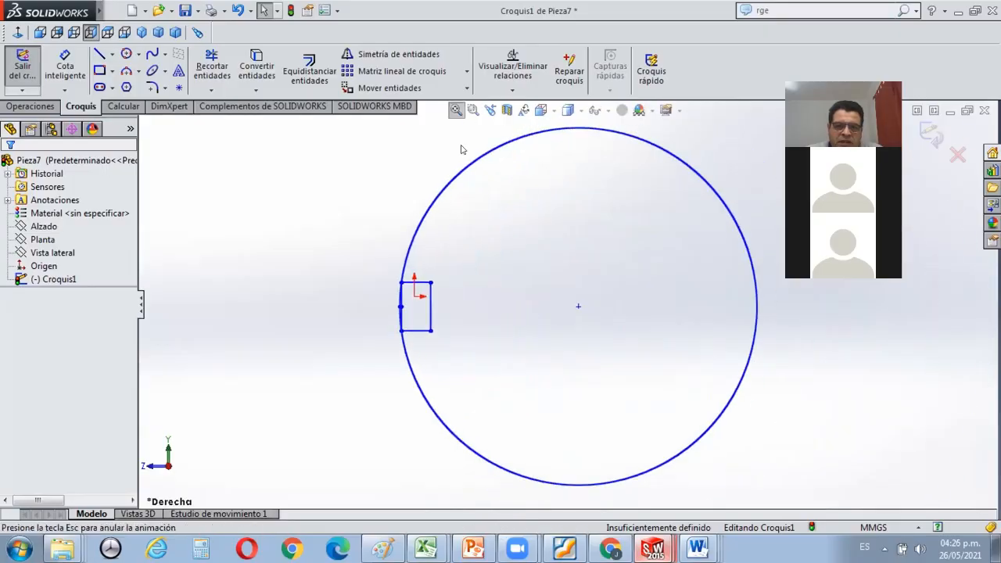
scroll(403, 298, down, 10)
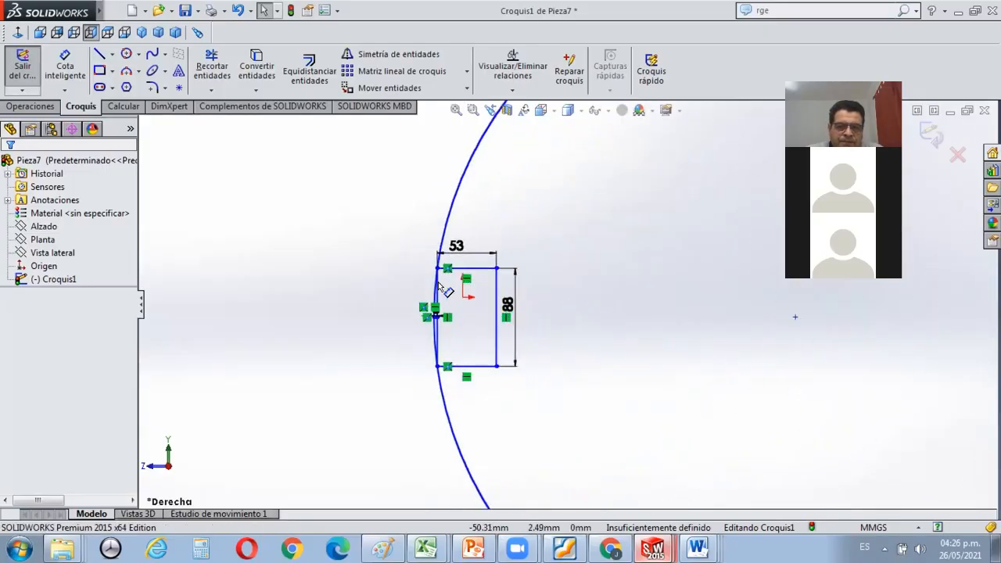
scroll(567, 303, up, 3)
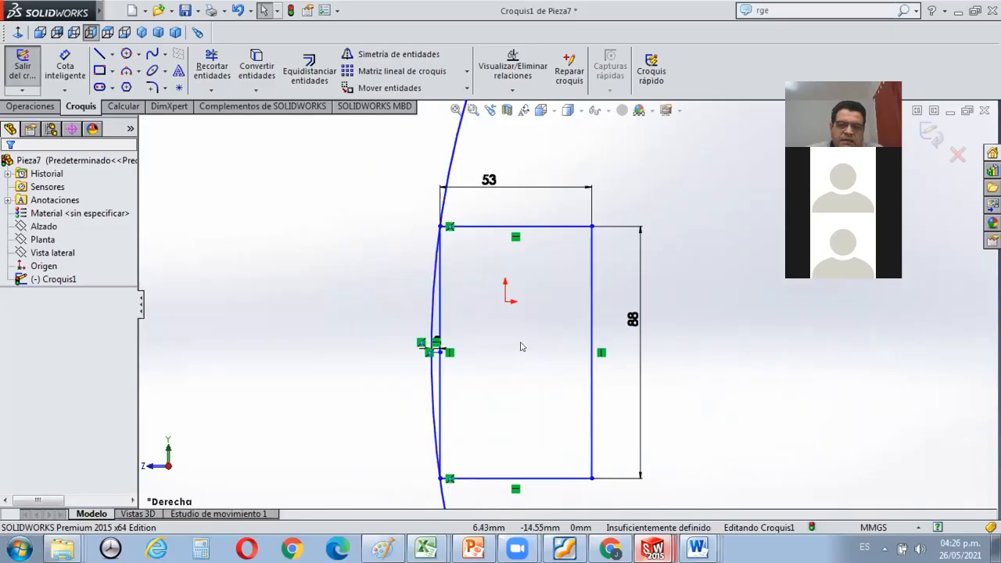
Trim the circle outside the rectangle's left corners, the straight left edge and the construction line, leaving a curved side.
click(216, 61)
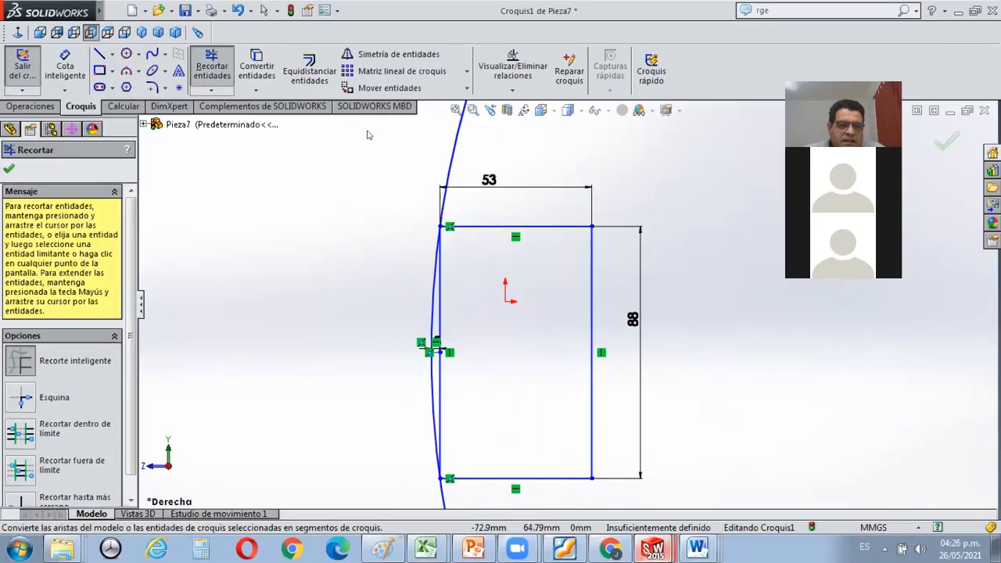
drag(432, 137, 463, 153)
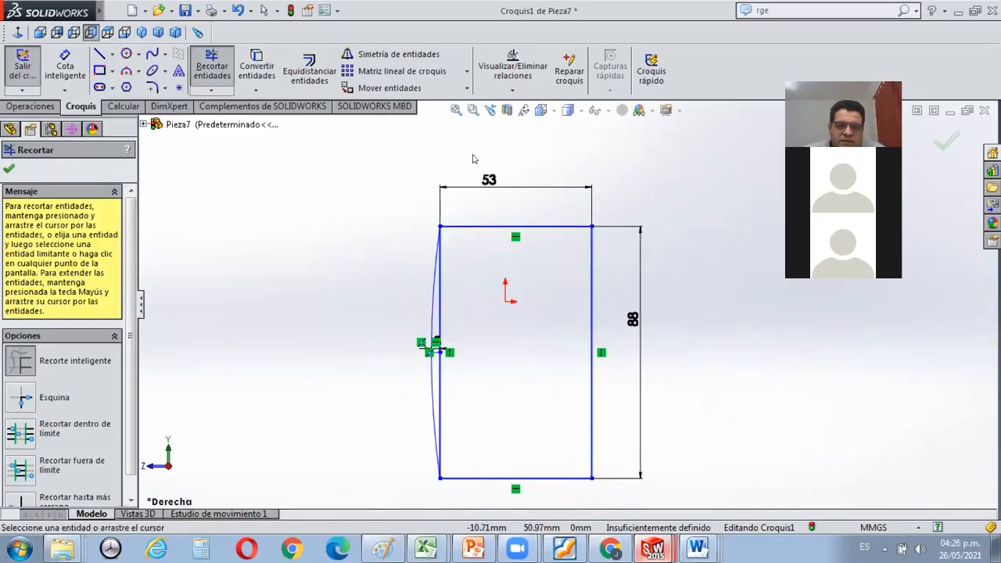
scroll(440, 343, down, 5)
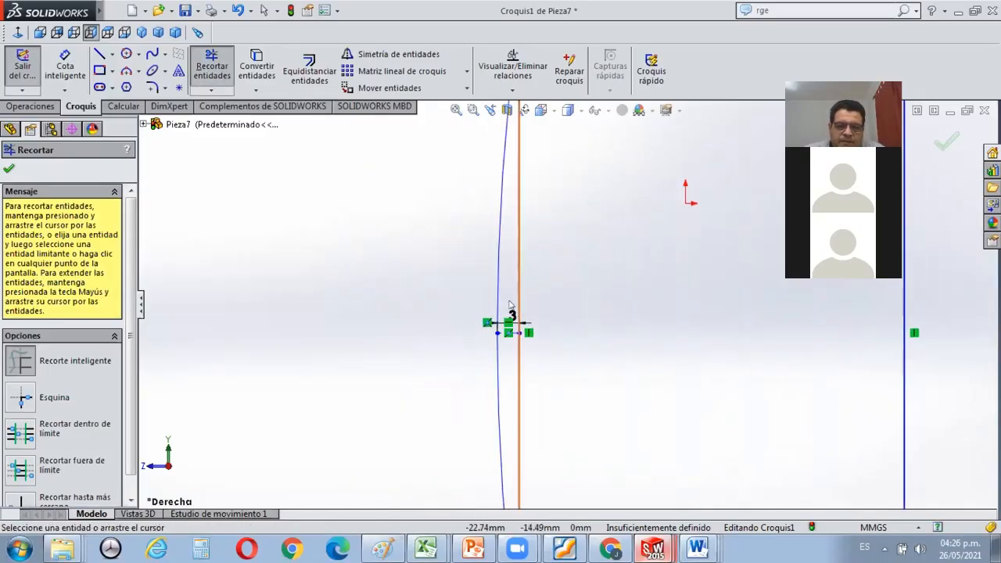
mouse_move(506, 299)
mouse_down()
mouse_move(539, 322)
mouse_move(527, 367)
mouse_up()
scroll(576, 344, up, 4)
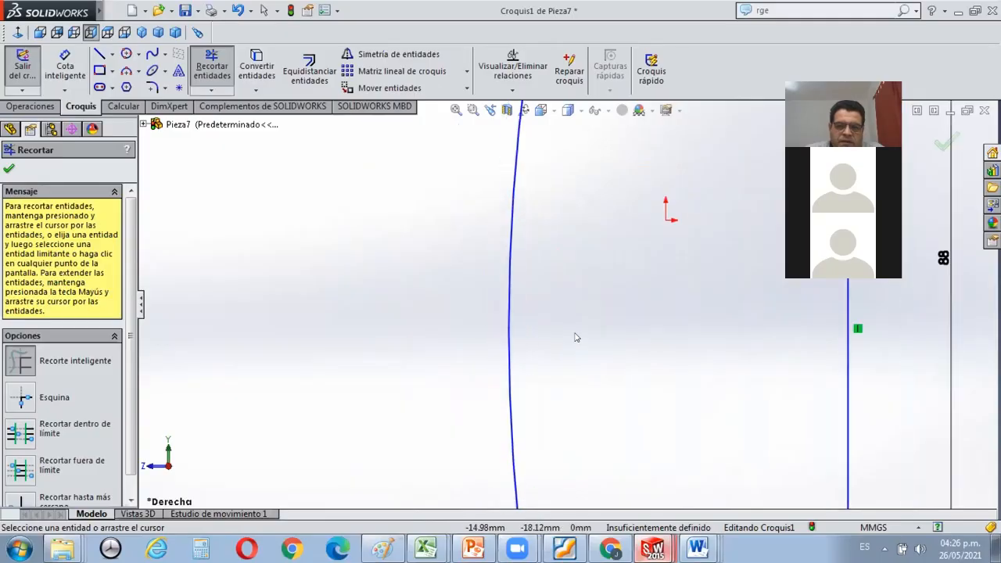
scroll(597, 326, down, 2)
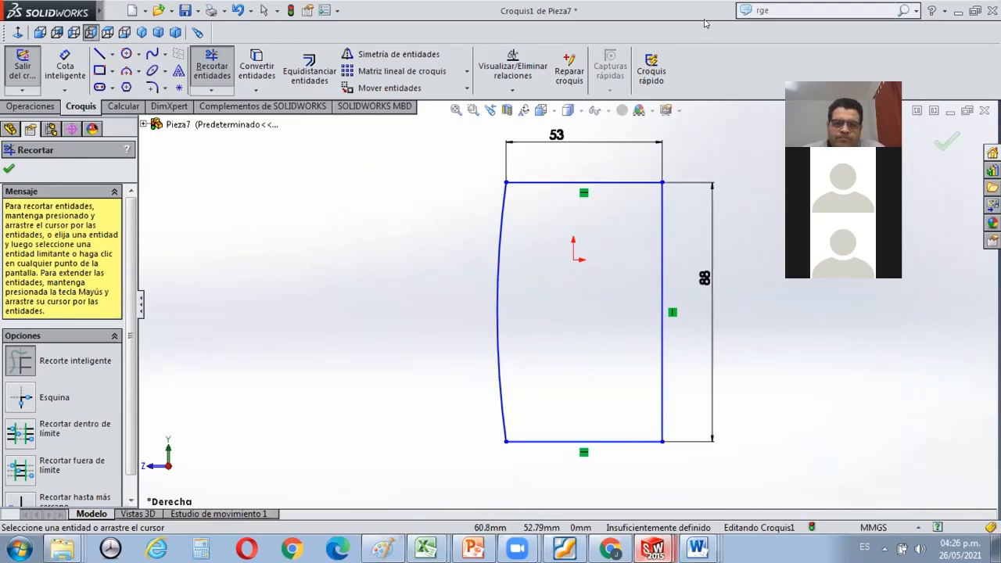
key(Escape)
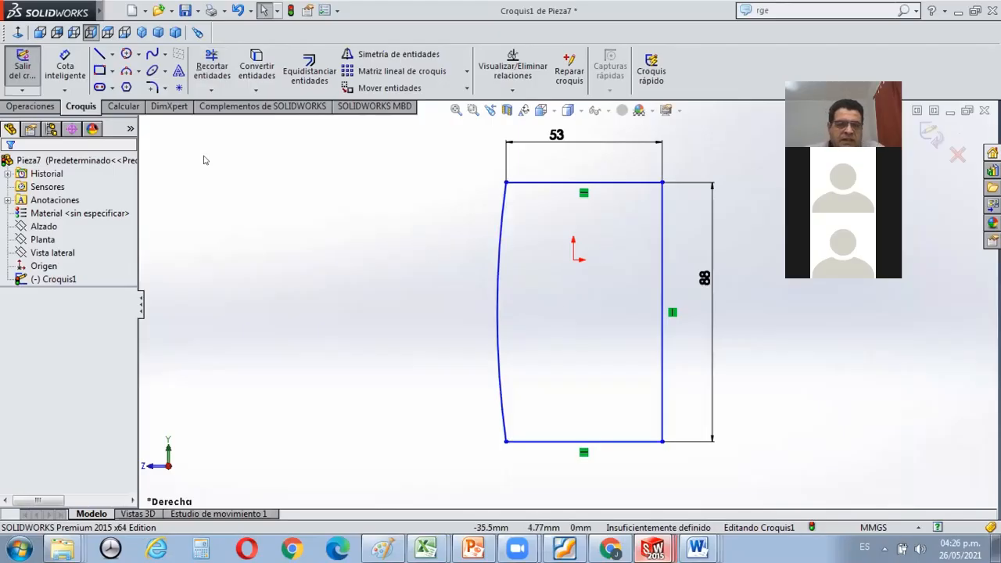
Extrude the closed profile to a depth of 115 mm in the reversed direction from the sketch plane.
click(27, 107)
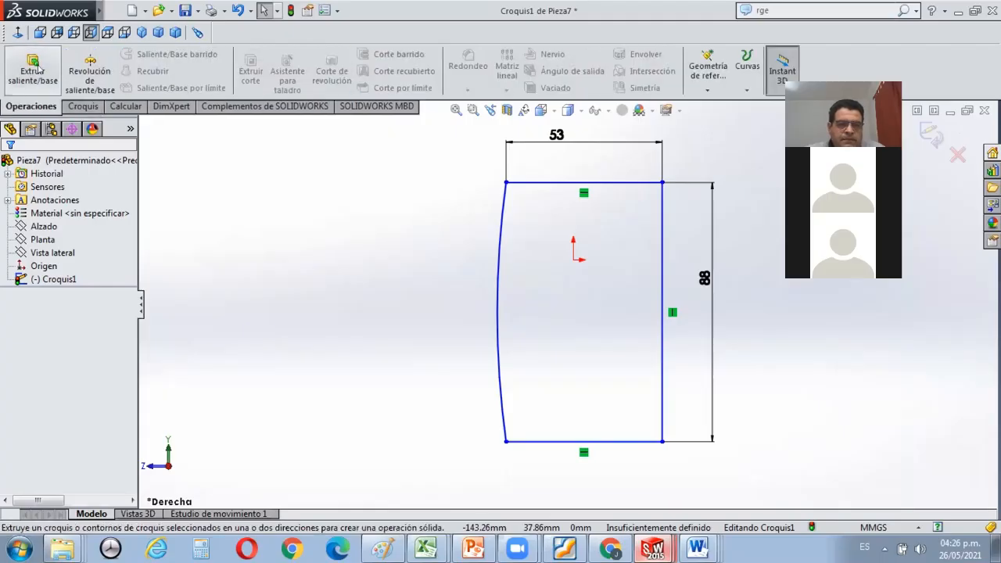
click(35, 71)
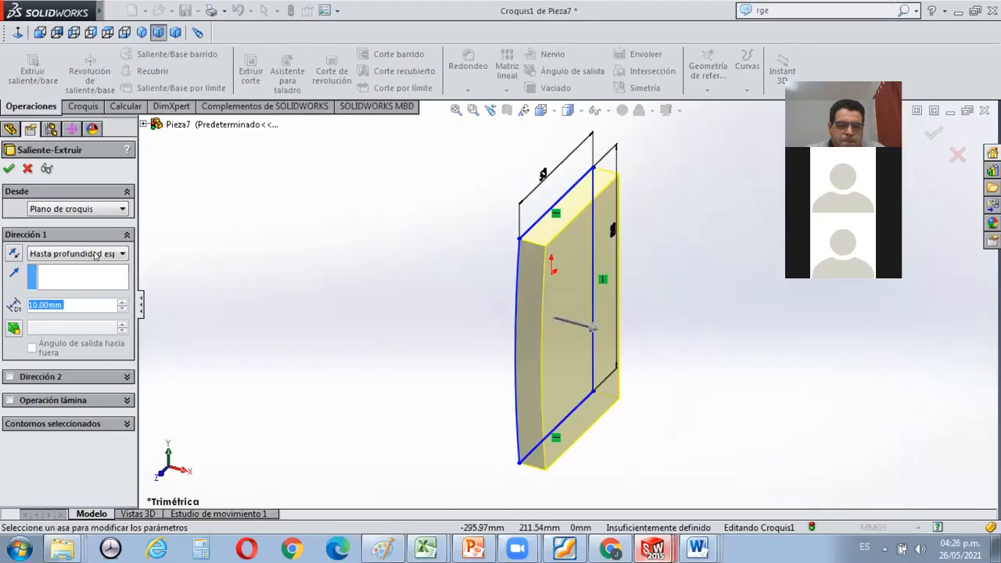
text(11 )
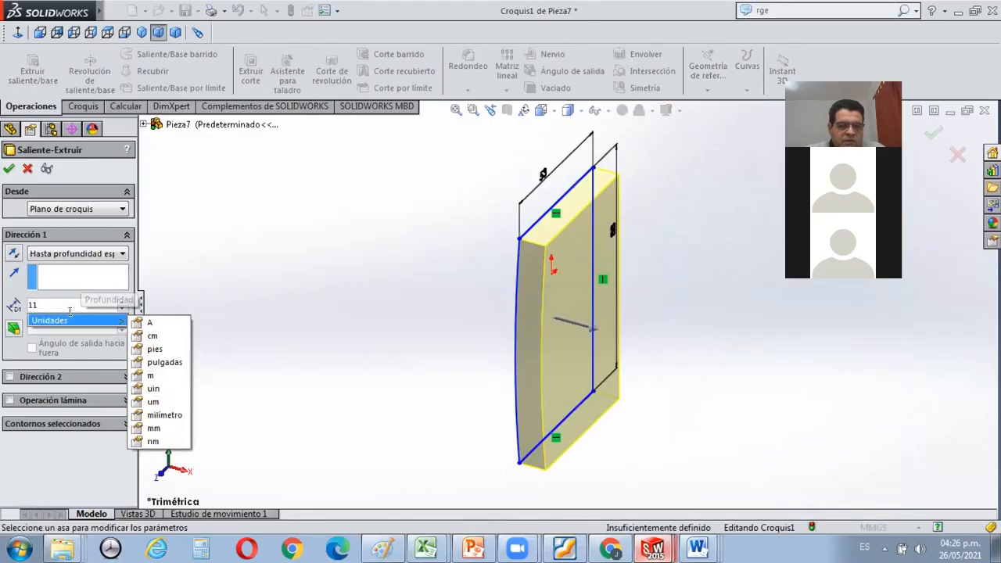
text(5)
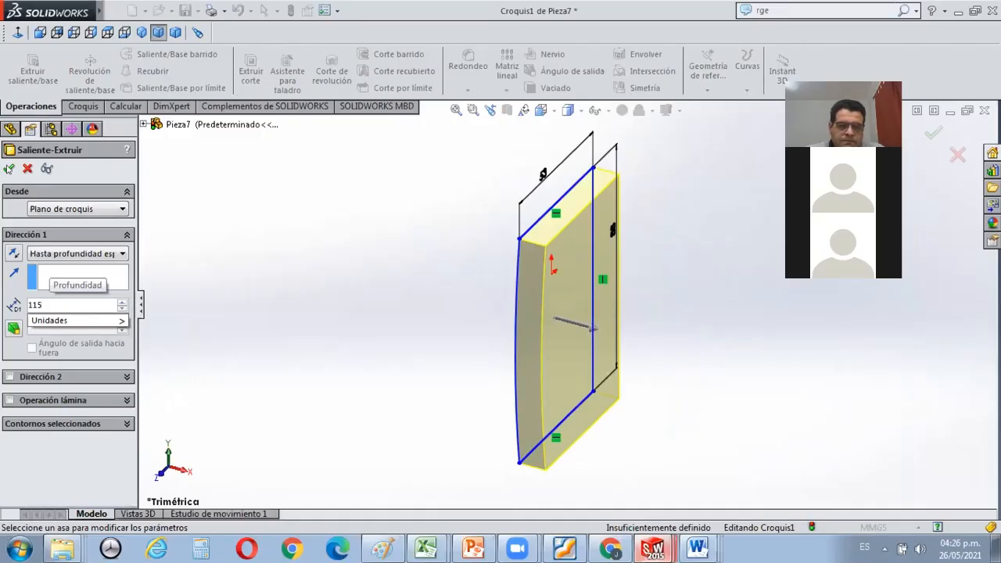
key(Return)
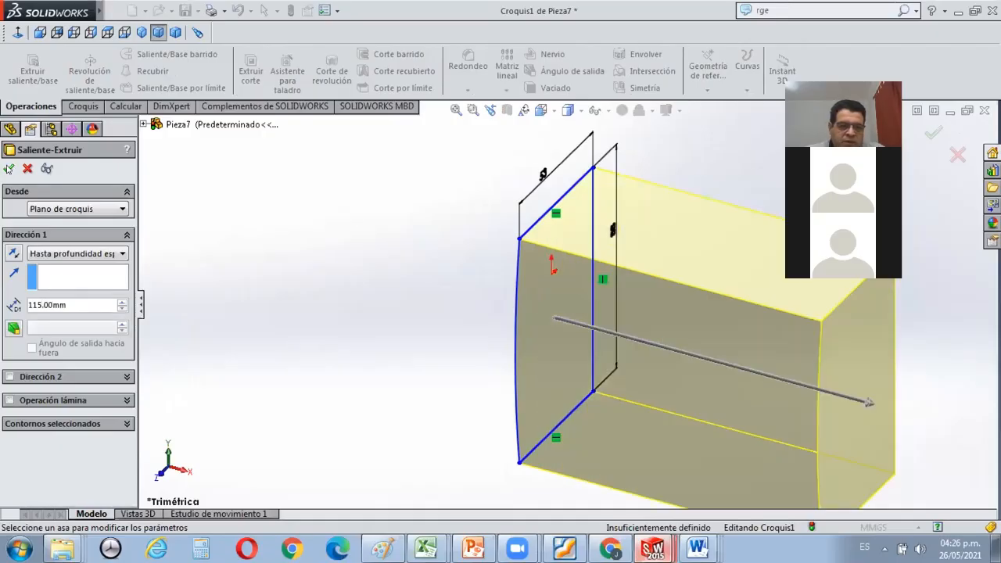
click(13, 252)
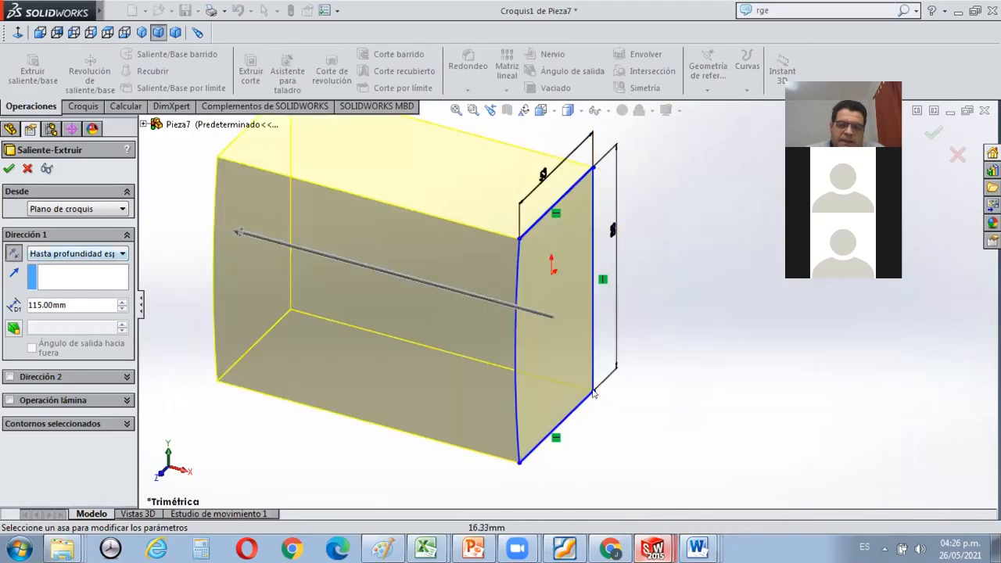
middle_drag(557, 400, 516, 398)
click(9, 168)
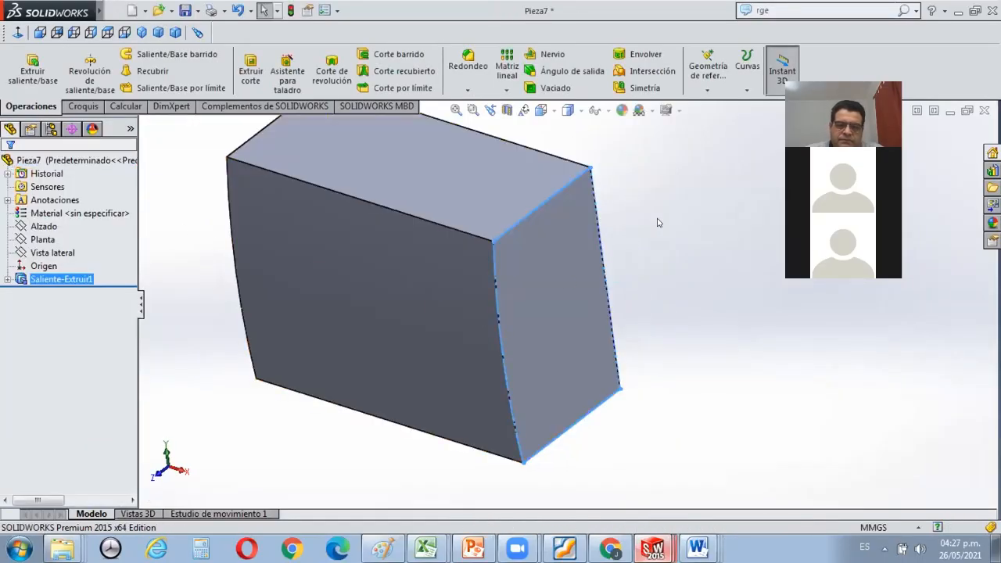
click(607, 220)
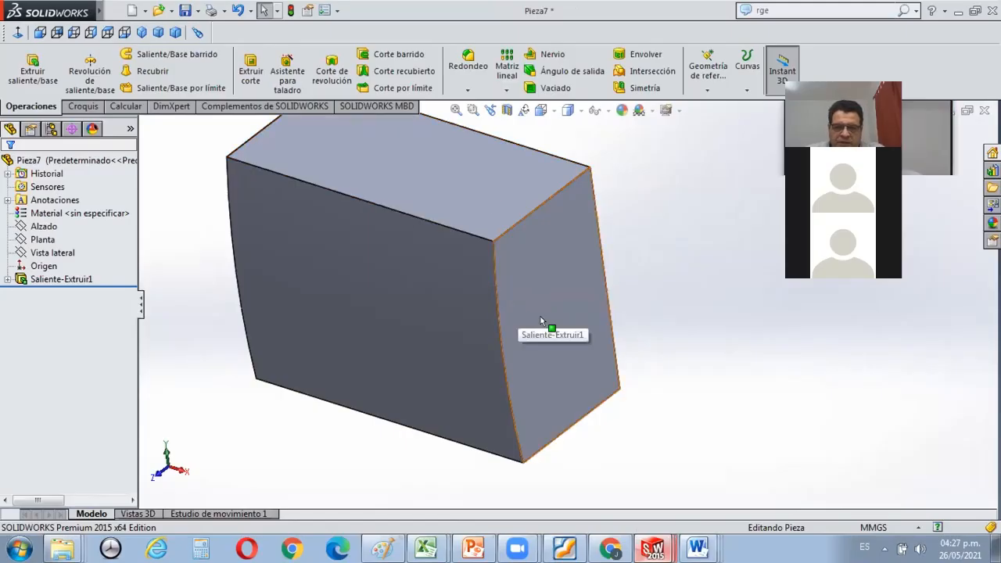
Select the block's large flat face opposite the curved side.
middle_drag(531, 256, 532, 250)
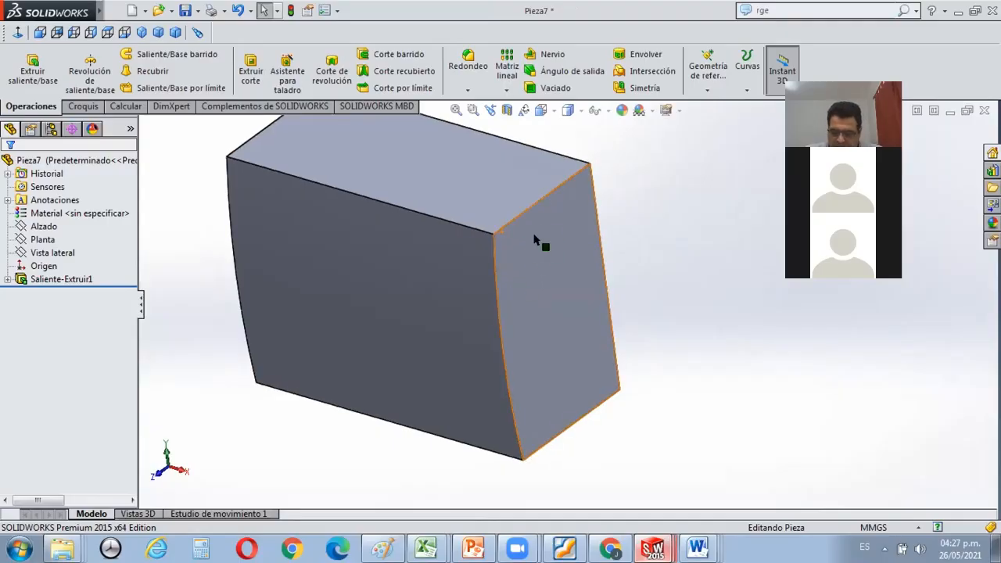
scroll(520, 238, down, 1)
scroll(522, 246, up, 1)
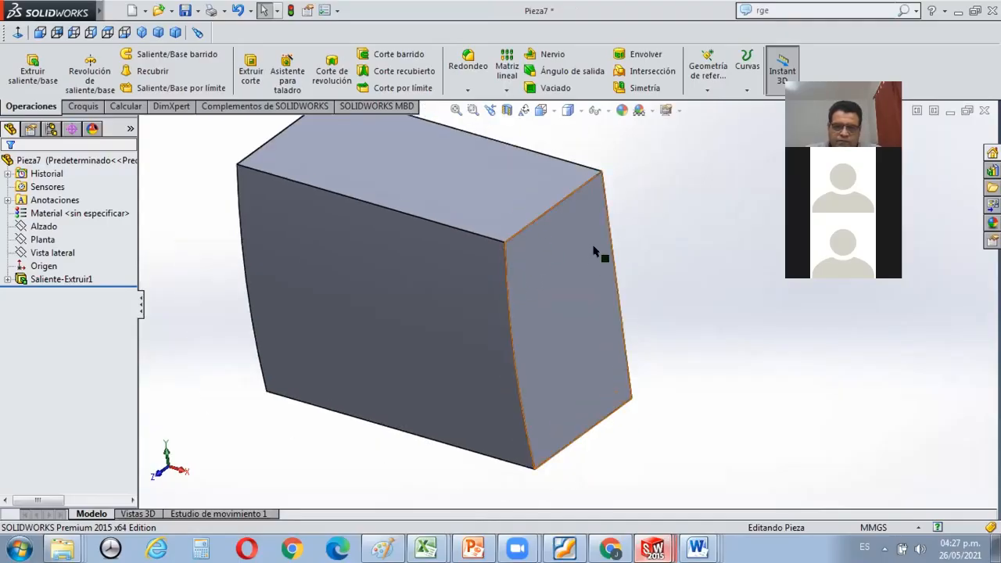
middle_drag(599, 252, 428, 254)
click(454, 216)
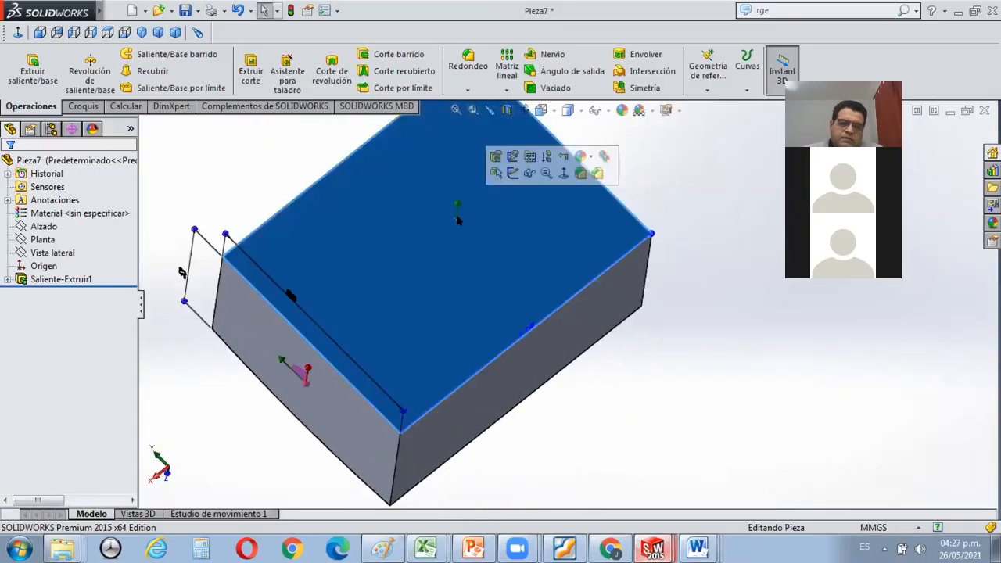
scroll(552, 298, up, 3)
Switch to Foxit Reader, review the curved-profile instructions in the base tutorial PDF, and open the modelling-process document.
mouse_move(517, 547)
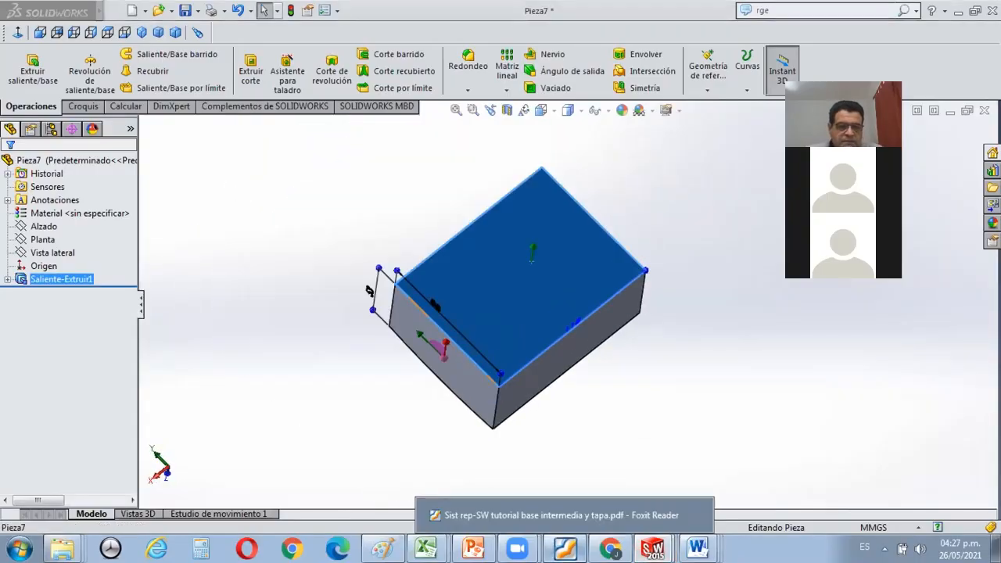
click(564, 548)
scroll(420, 246, up, 5)
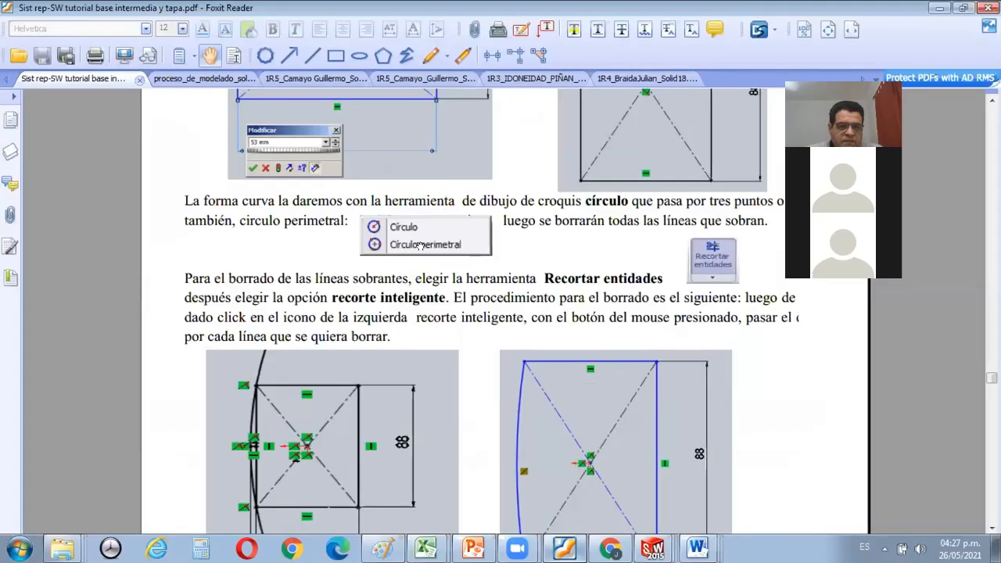
scroll(338, 169, down, 3)
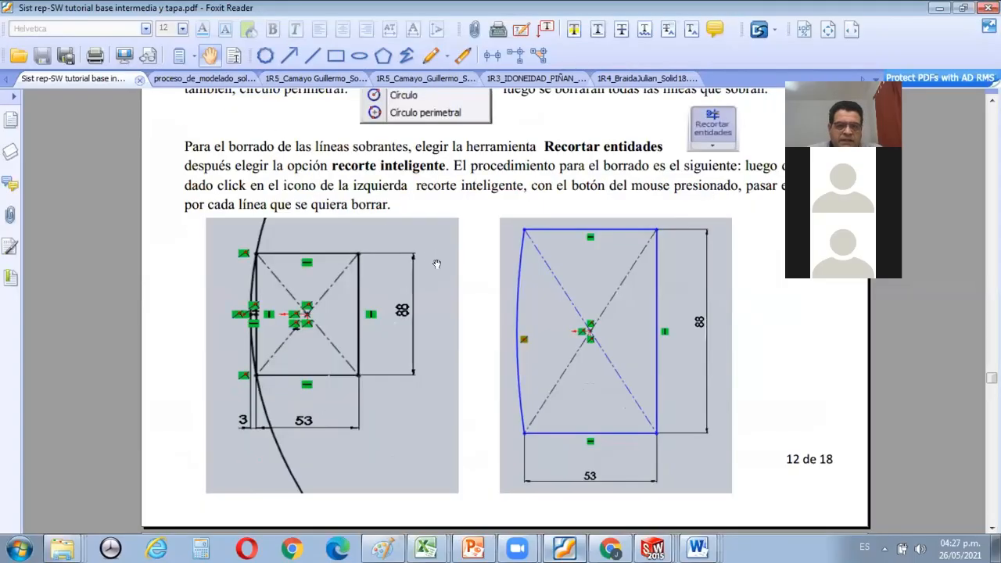
click(181, 78)
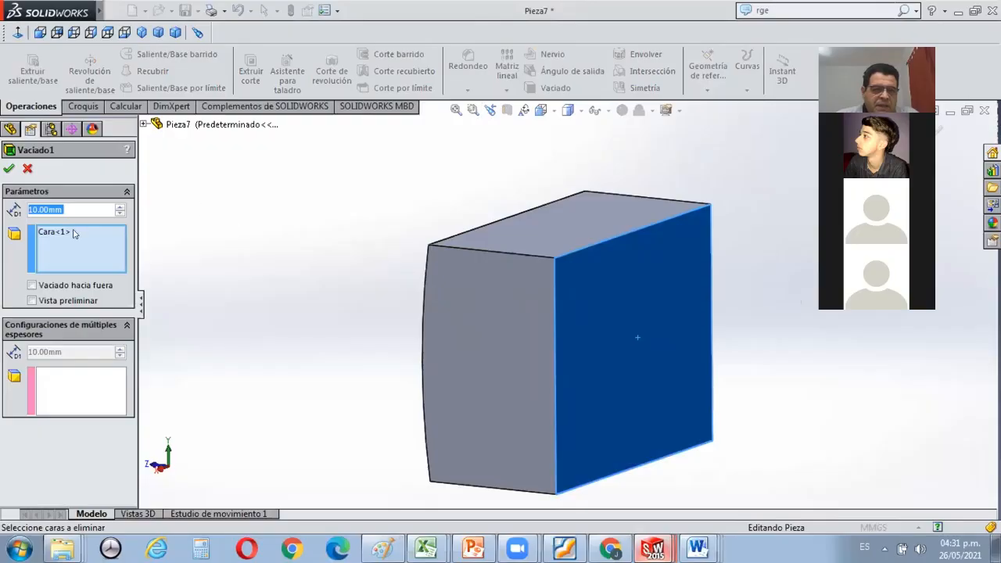
Shell the block with a 3 mm wall thickness, removing the large flat face opposite the curved side.
text(3)
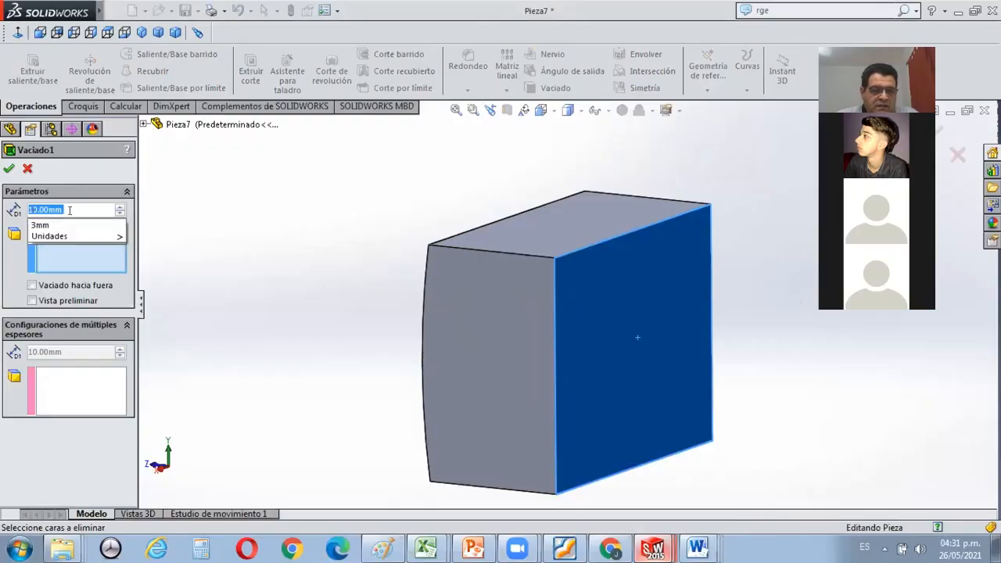
click(84, 264)
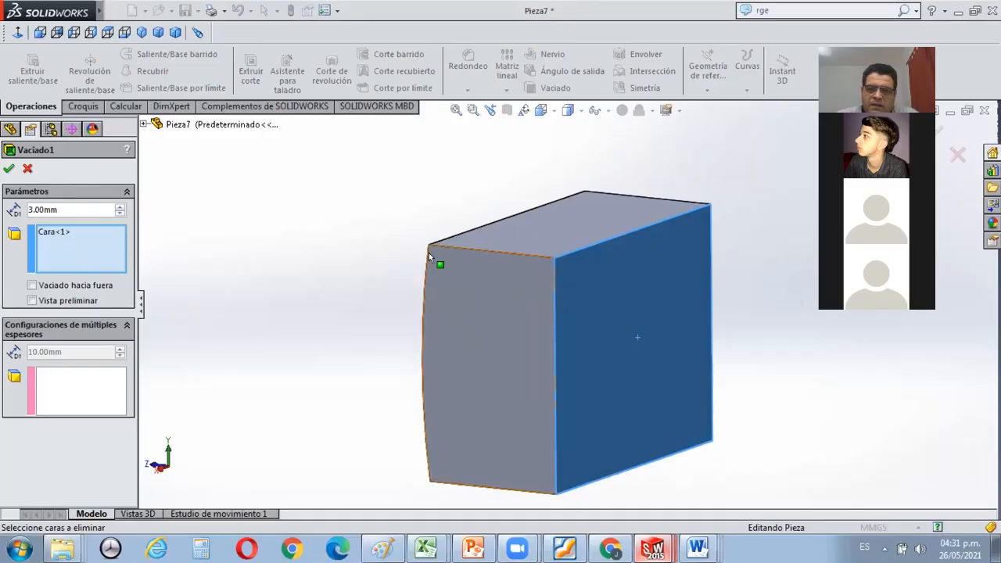
click(9, 166)
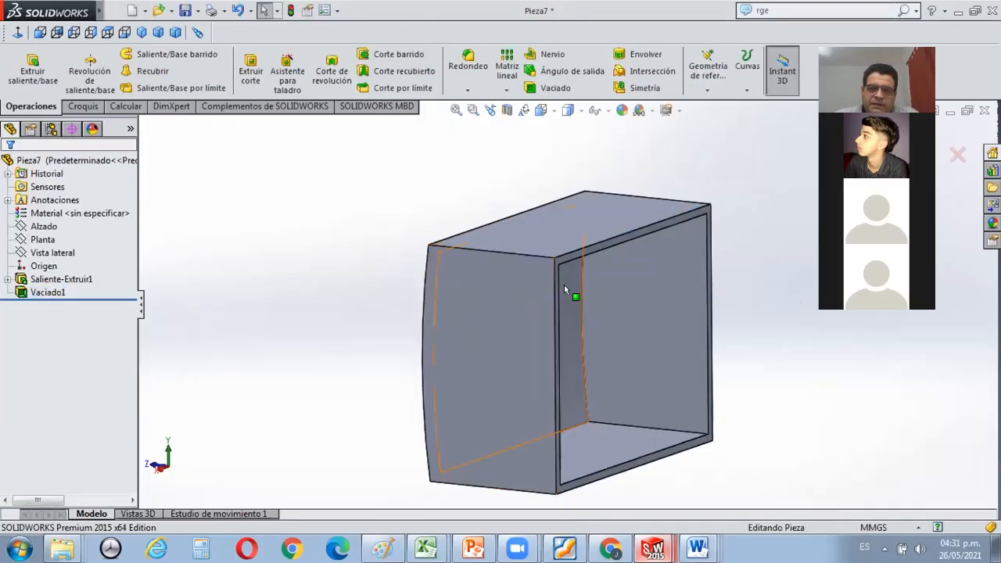
Sketch a corner rectangle about 112 by 87 mm on the shelled part's open rim face, viewed straight on.
middle_drag(528, 223, 558, 210)
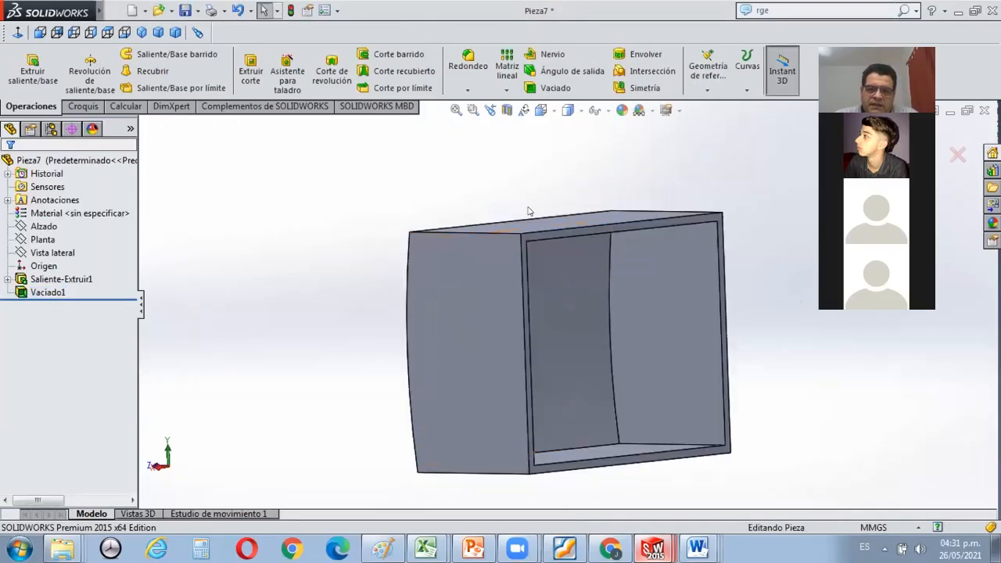
middle_drag(558, 273, 507, 318)
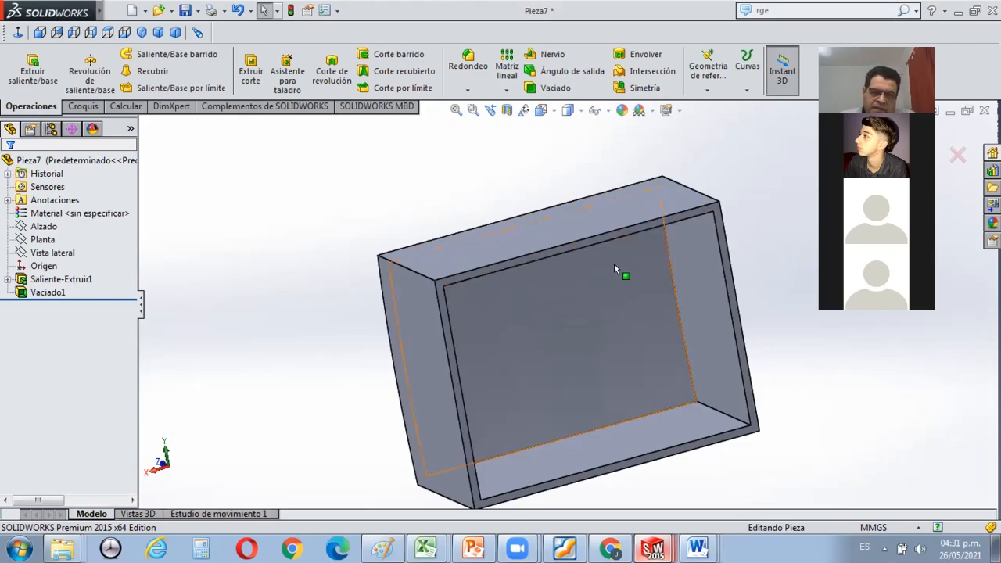
click(502, 269)
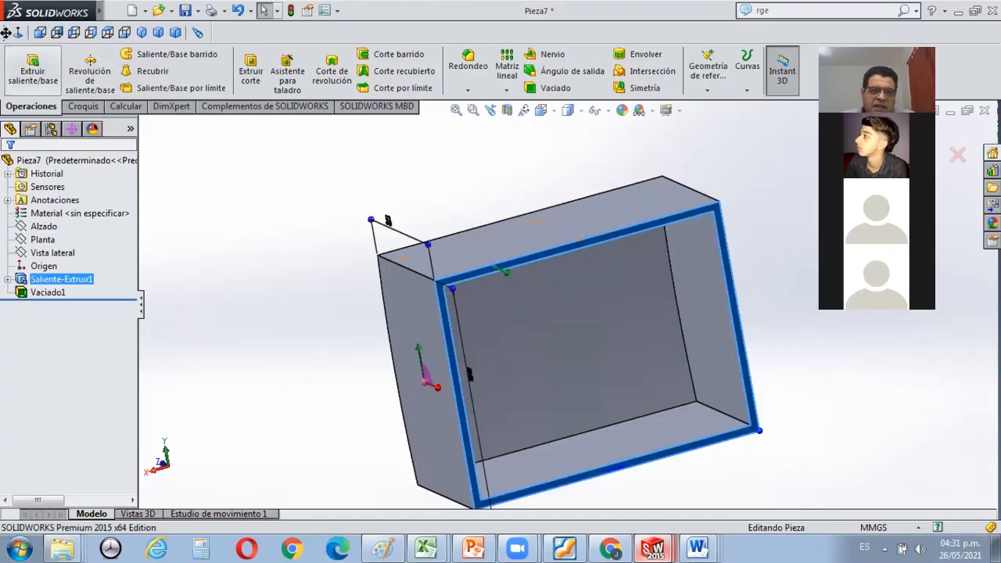
click(17, 32)
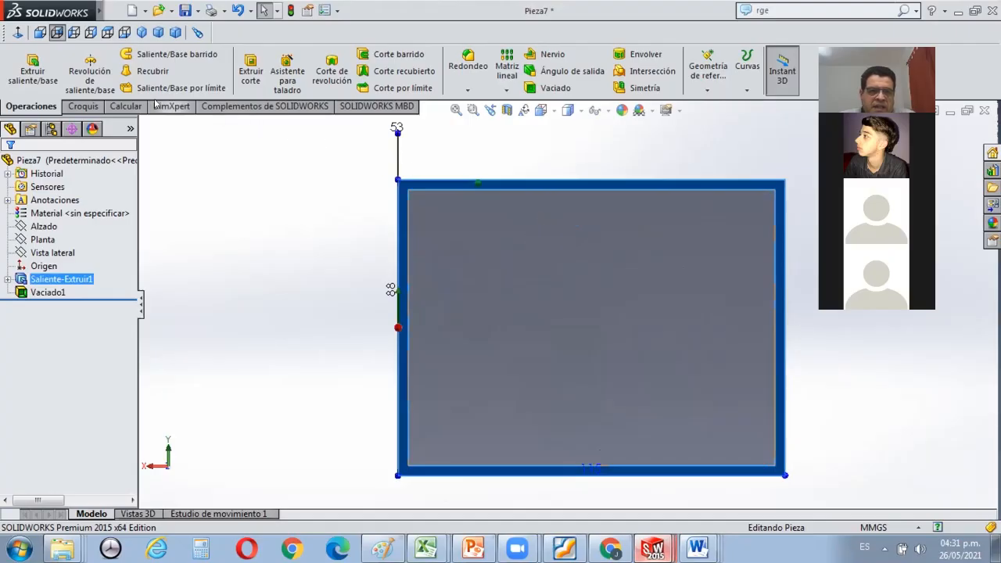
click(82, 107)
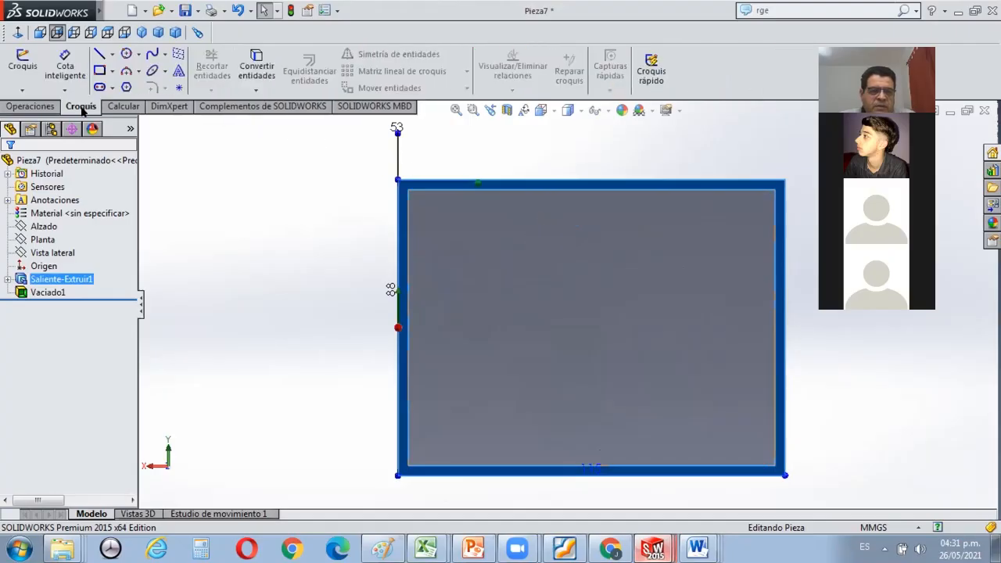
click(99, 69)
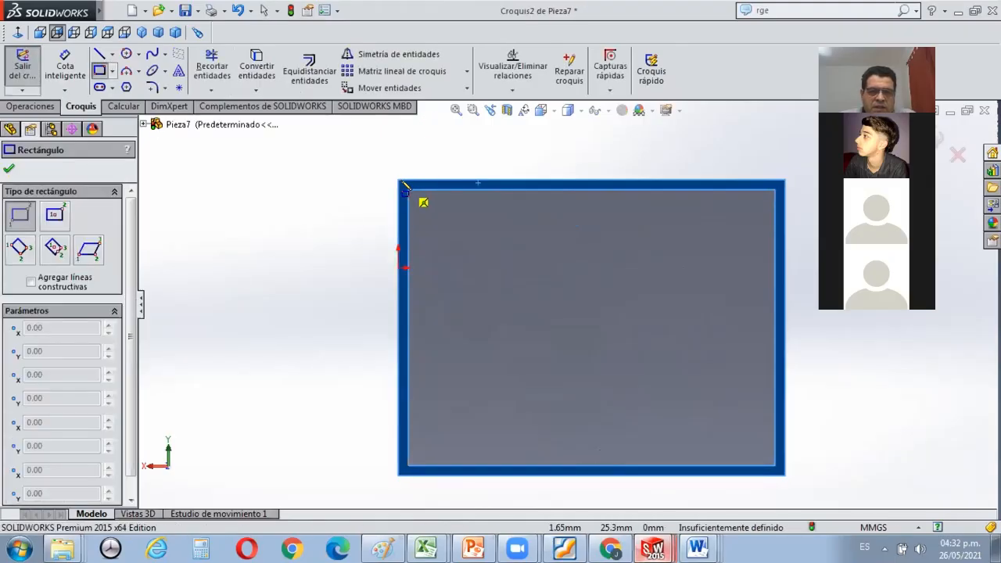
click(405, 184)
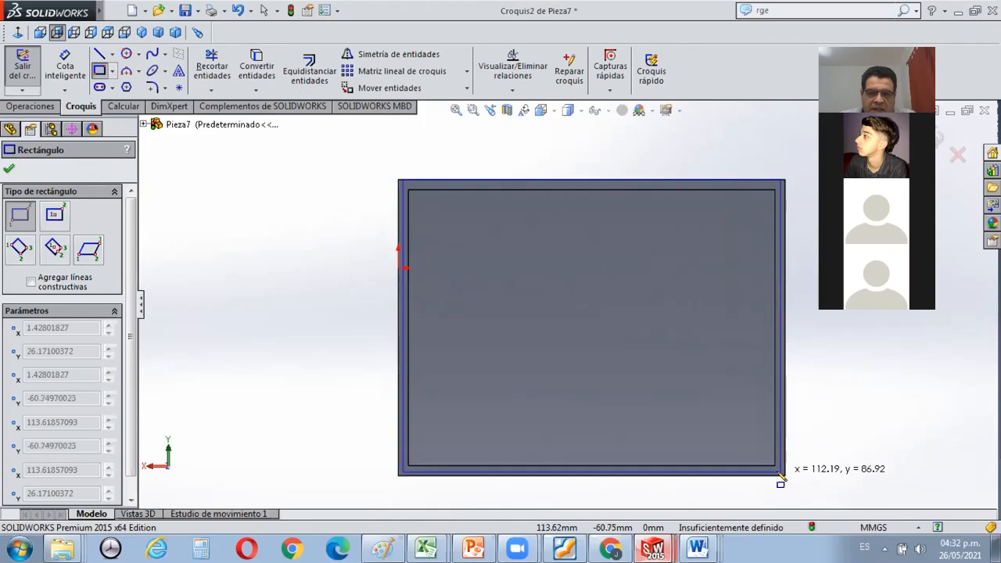
click(780, 475)
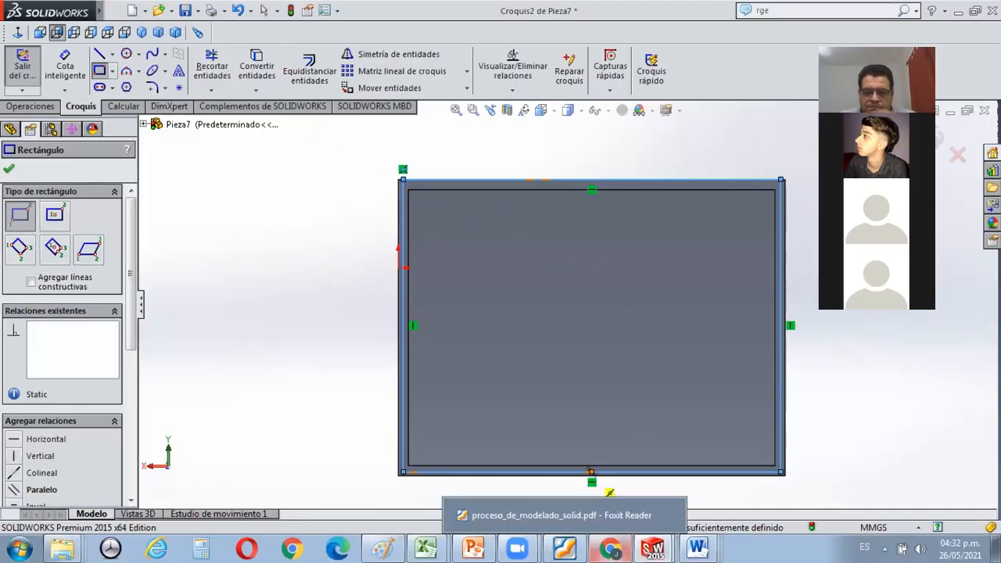
Switch to the modelling-process PDF in Foxit Reader to check the base drawing's rim dimensions.
click(563, 547)
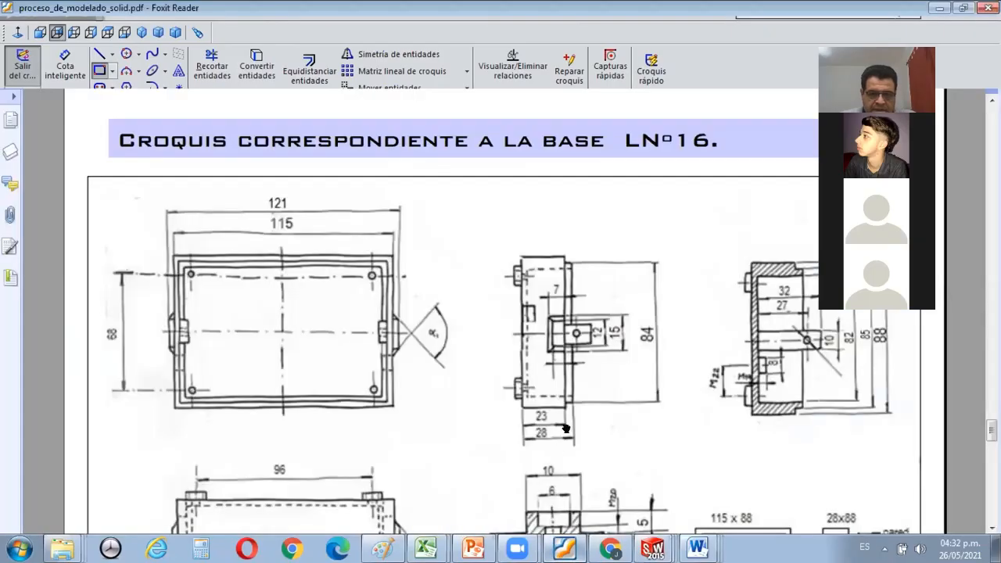
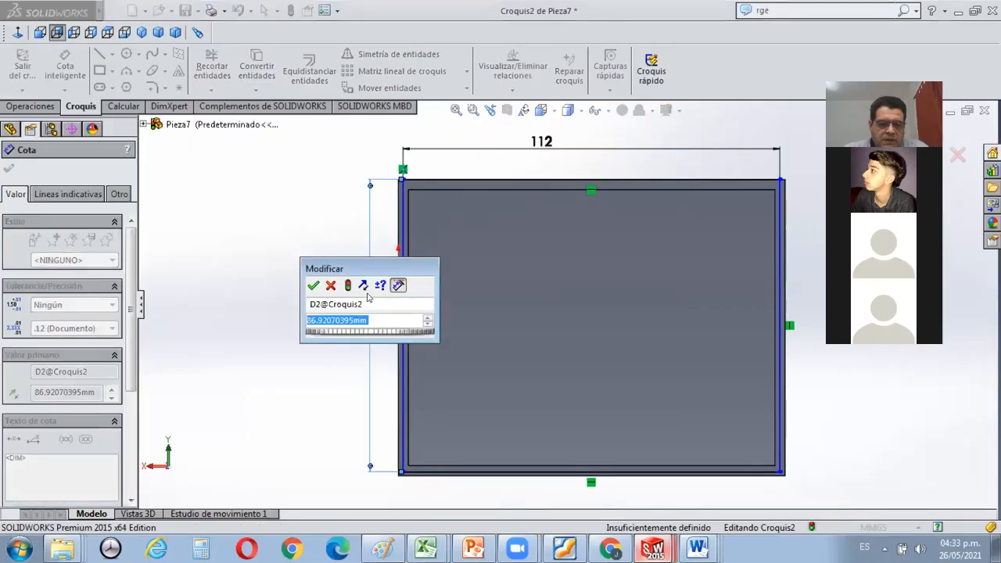
Set the rim rectangle's height dimension to 85 mm and finish dimensioning.
text(85)
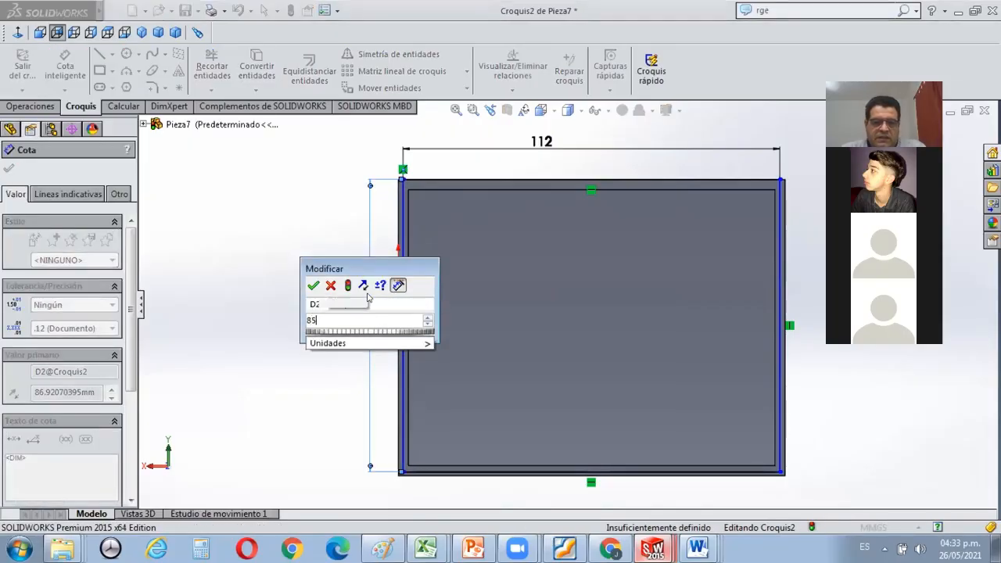
click(312, 284)
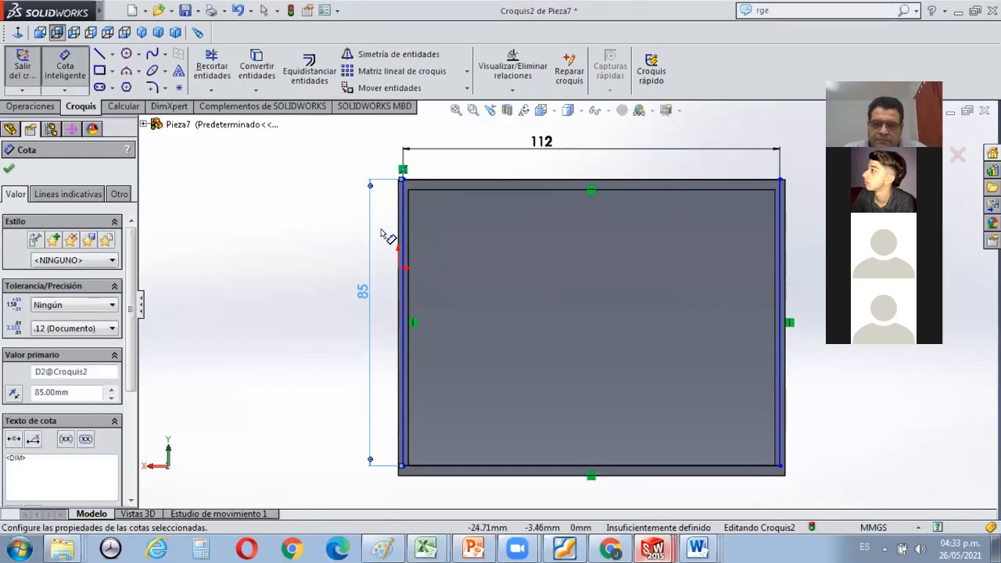
scroll(425, 171, up, 5)
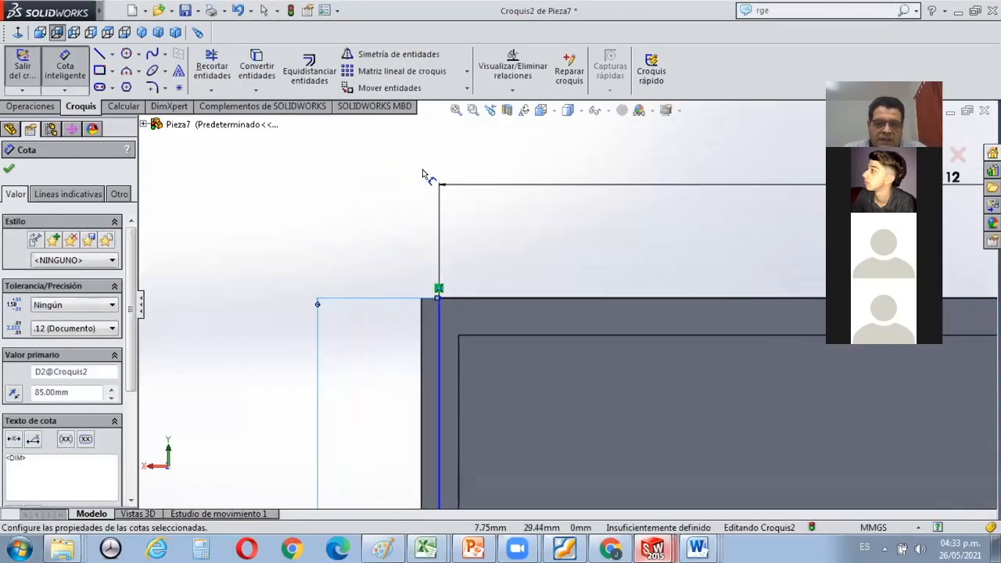
click(6, 168)
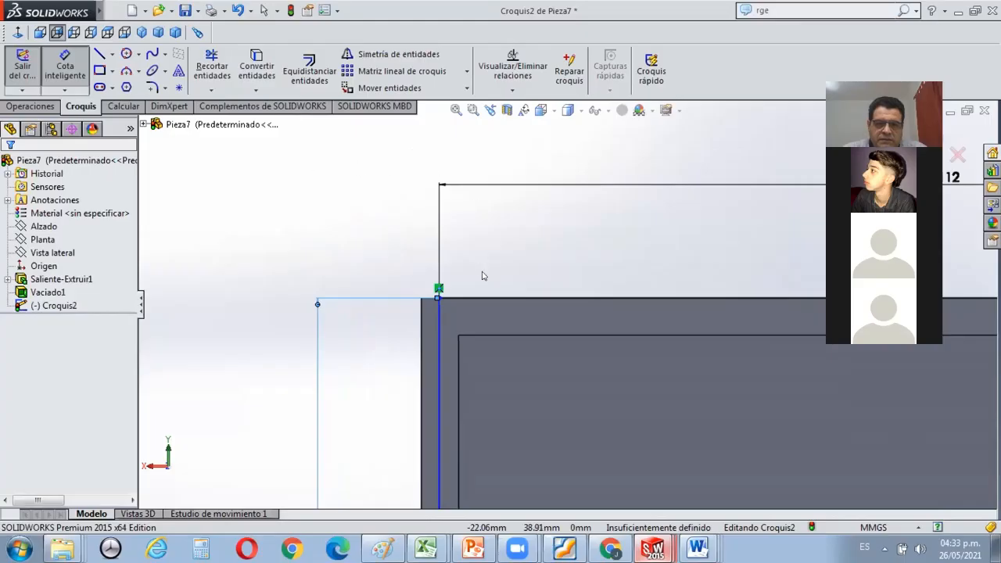
key(Escape)
Try to move the rectangle's upper-left corner inward from the shell's outer edge.
click(439, 298)
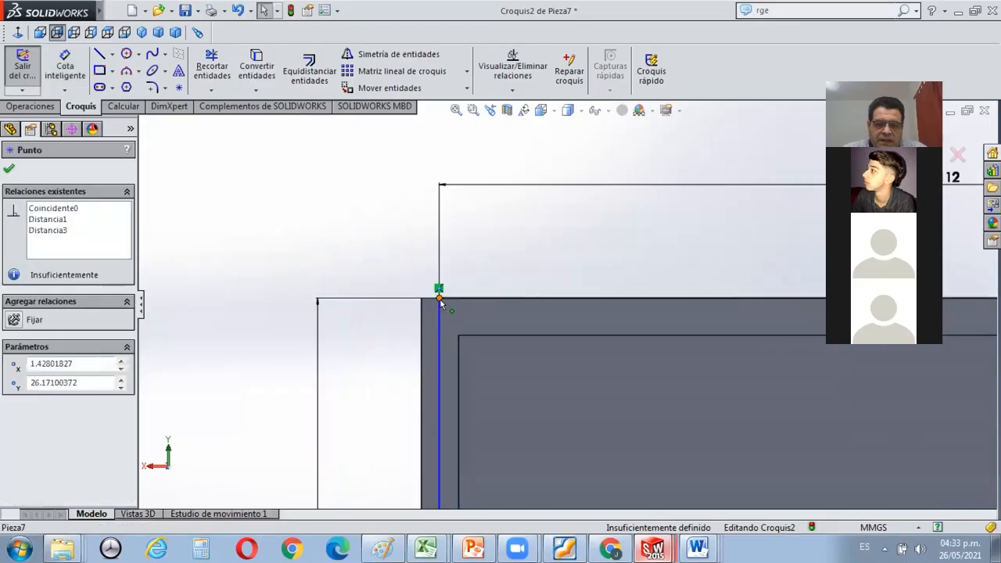
mouse_move(446, 306)
mouse_down()
mouse_move(440, 313)
mouse_move(441, 299)
mouse_move(452, 316)
mouse_up()
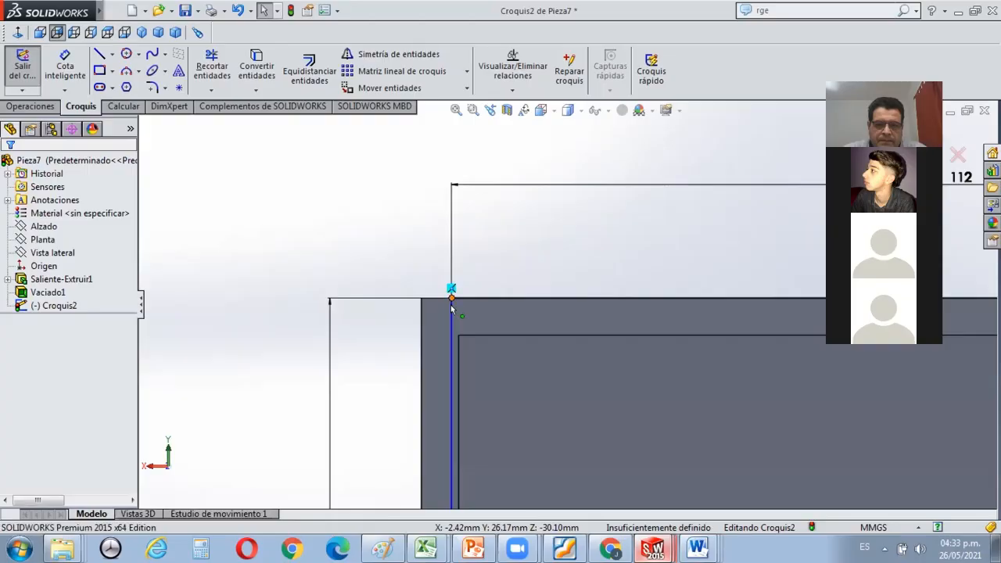
drag(451, 294, 440, 296)
scroll(444, 296, down, 2)
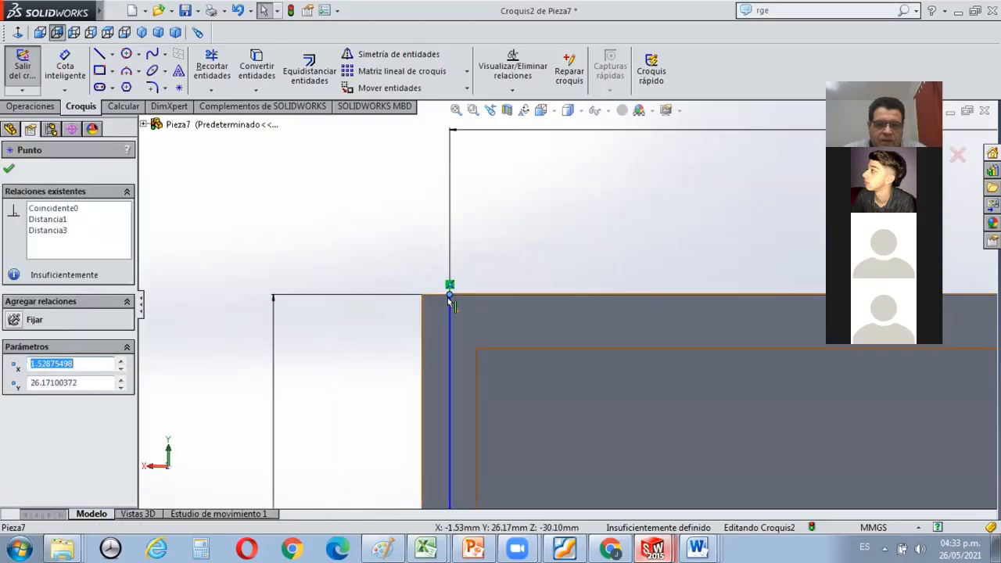
scroll(447, 295, up, 11)
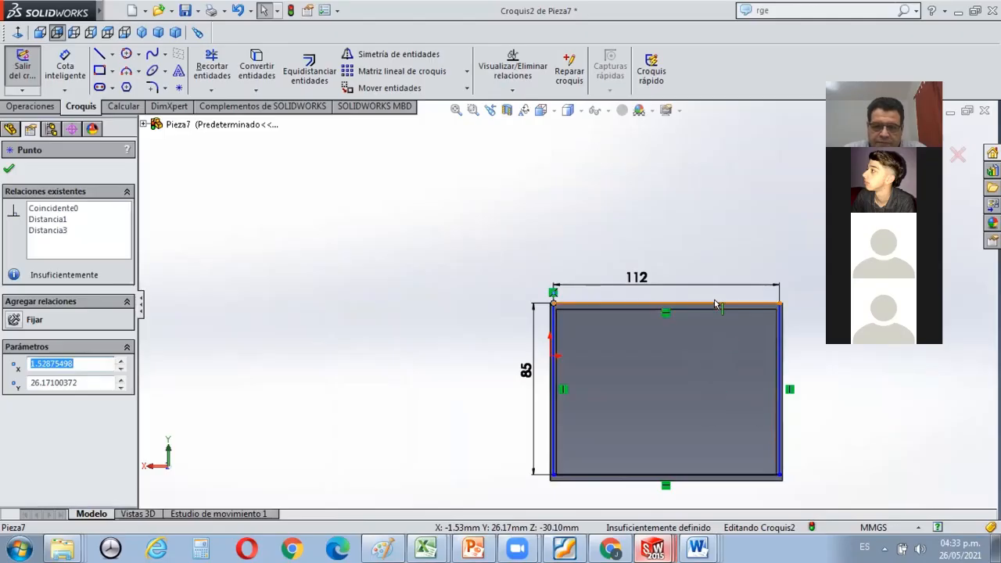
scroll(714, 304, down, 2)
scroll(715, 305, up, 2)
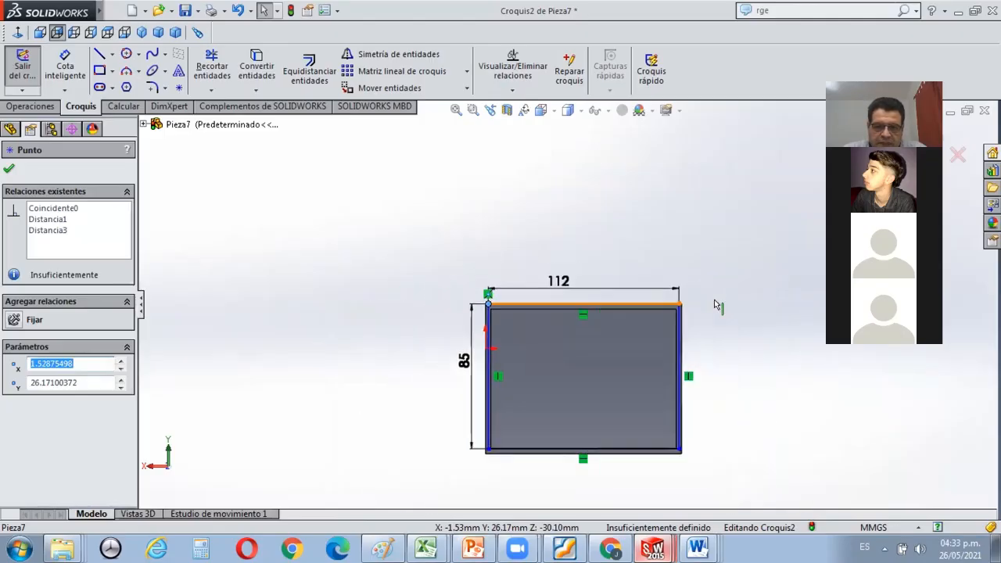
scroll(715, 304, down, 1)
scroll(482, 299, down, 4)
scroll(587, 293, down, 1)
scroll(587, 293, up, 3)
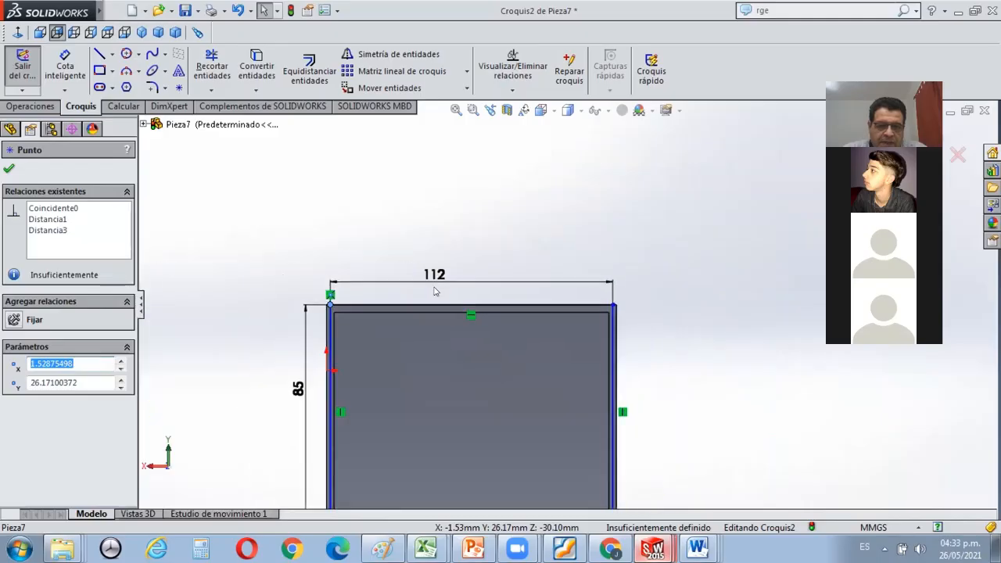
scroll(373, 286, down, 5)
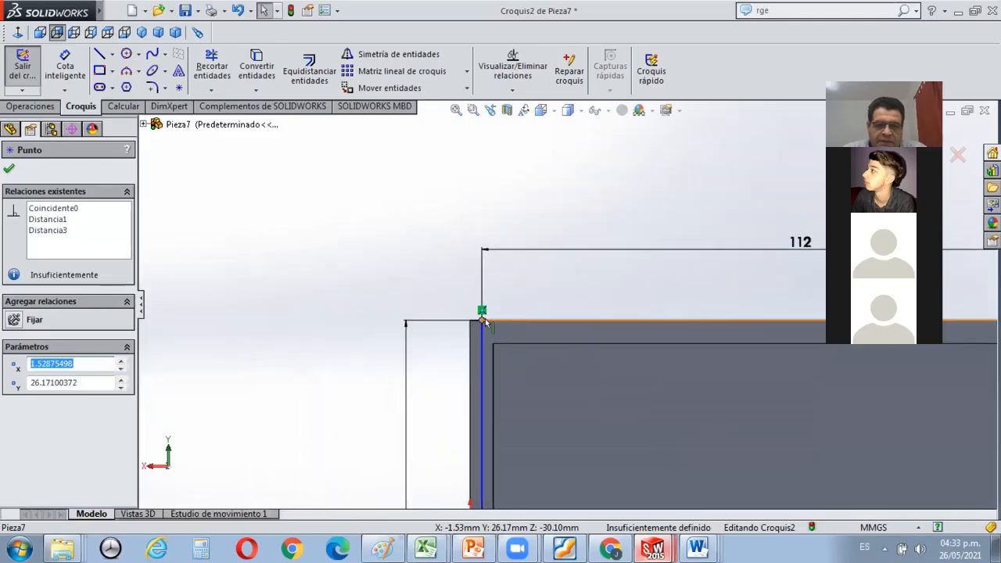
Delete the coincident relation on the rectangle's upper-left corner and move that corner inside the rim wall, about 2 mm from both outer edges.
click(378, 243)
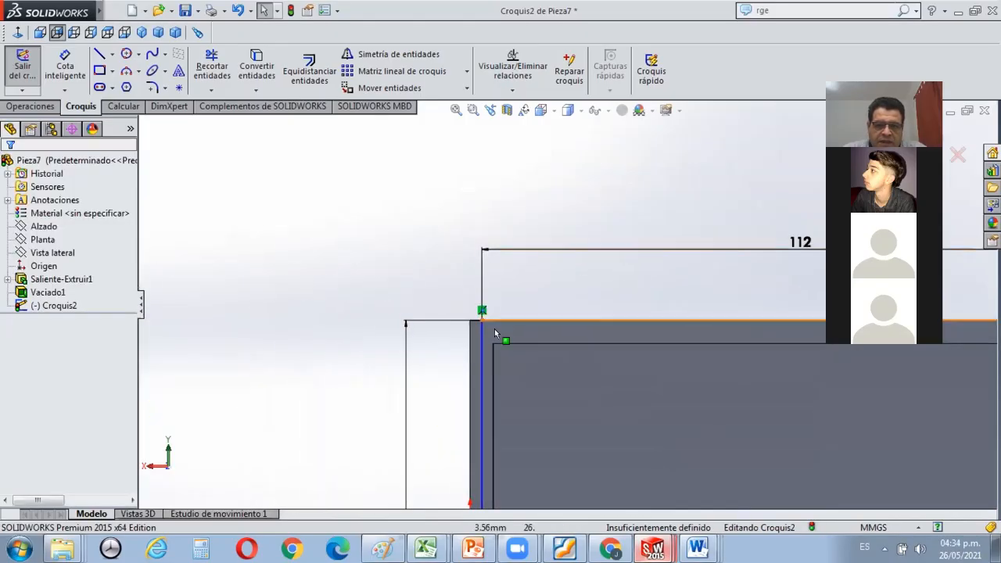
click(481, 322)
drag(481, 325, 521, 316)
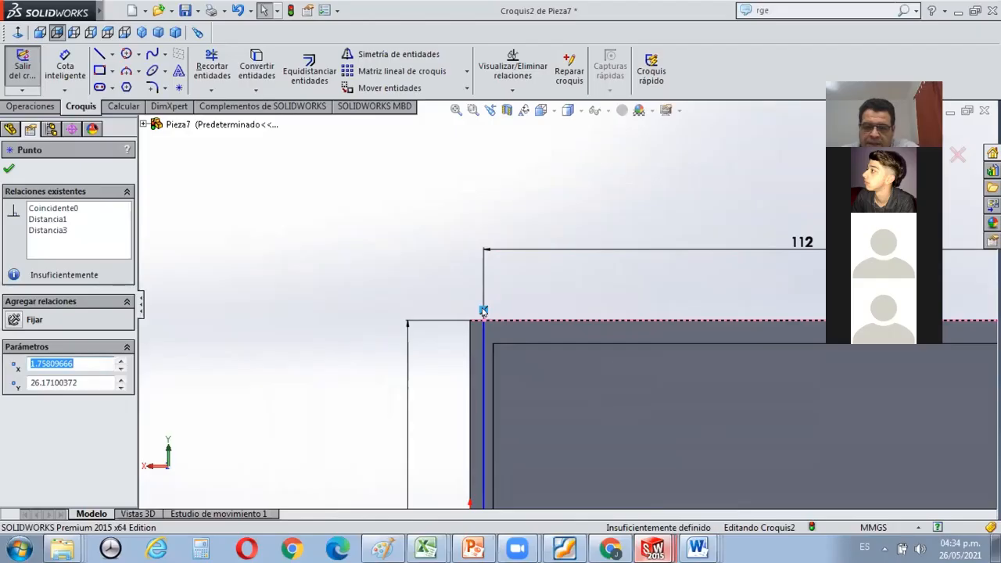
key(Delete)
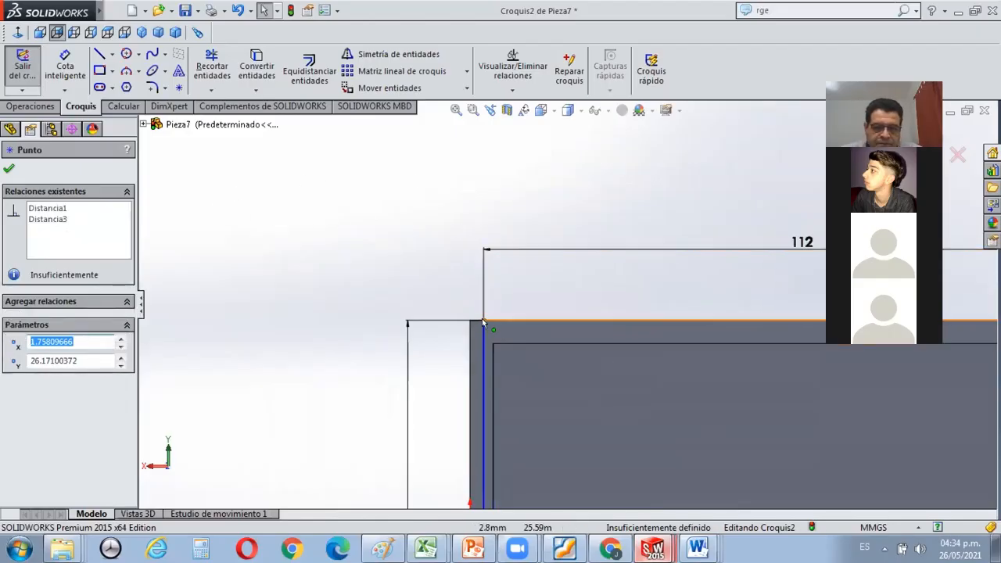
mouse_move(484, 324)
mouse_down()
mouse_move(486, 340)
mouse_move(473, 333)
mouse_move(499, 341)
mouse_move(483, 329)
mouse_up()
scroll(482, 300, up, 5)
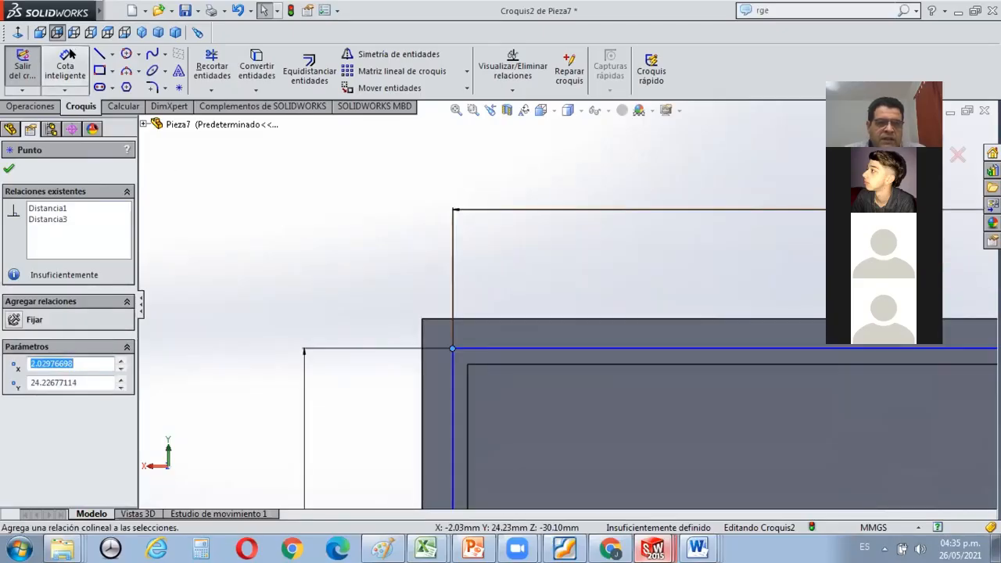
Dimension the horizontal offset between the shell's upper-left outer corner and the rectangle's corner as 1.5 mm.
click(66, 68)
scroll(445, 317, down, 3)
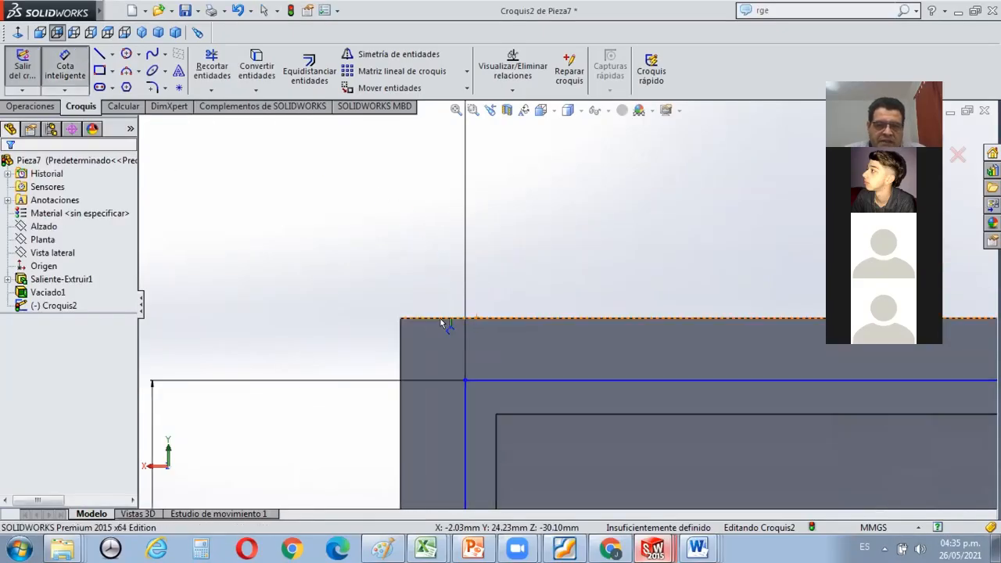
click(401, 319)
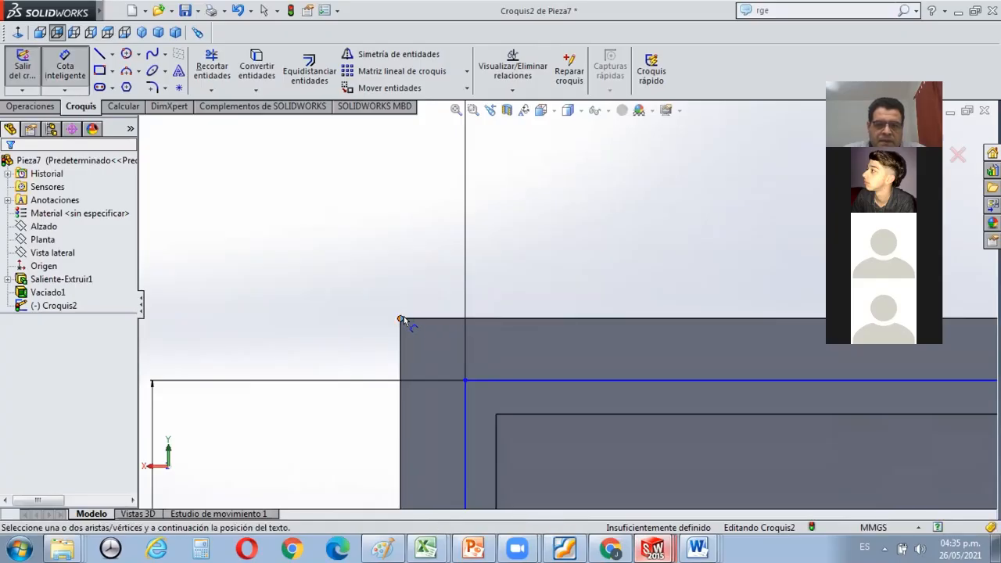
click(464, 381)
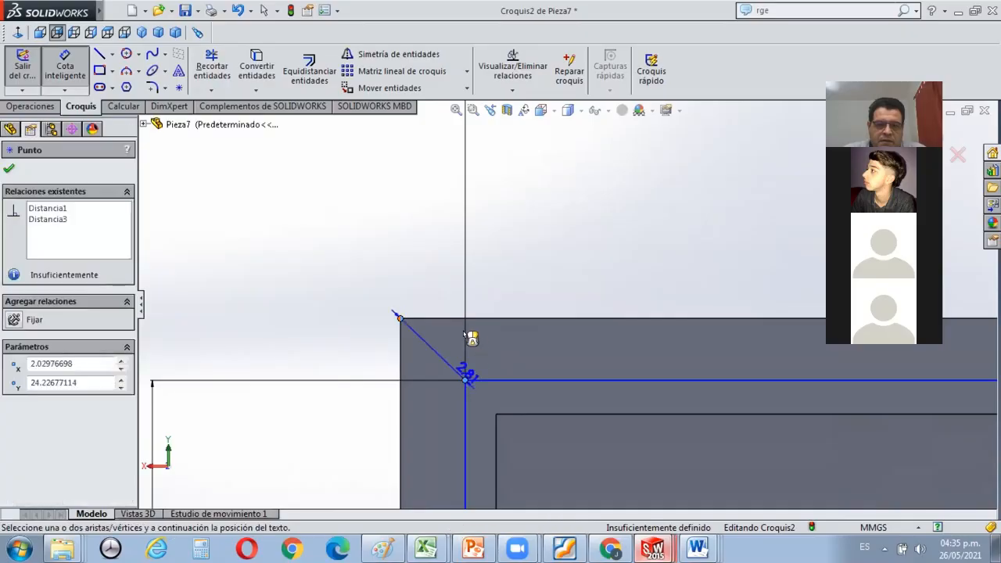
click(431, 257)
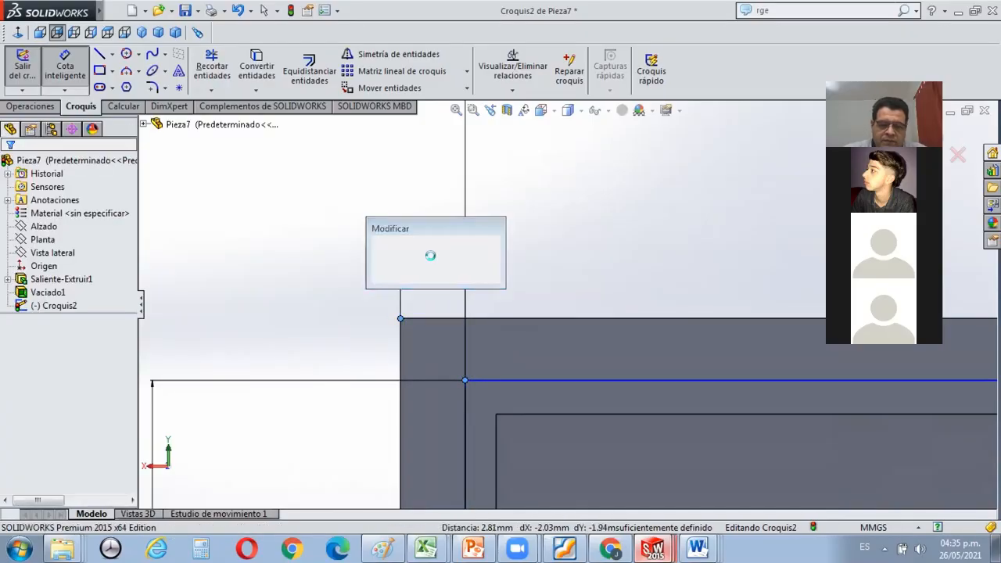
text(1,5)
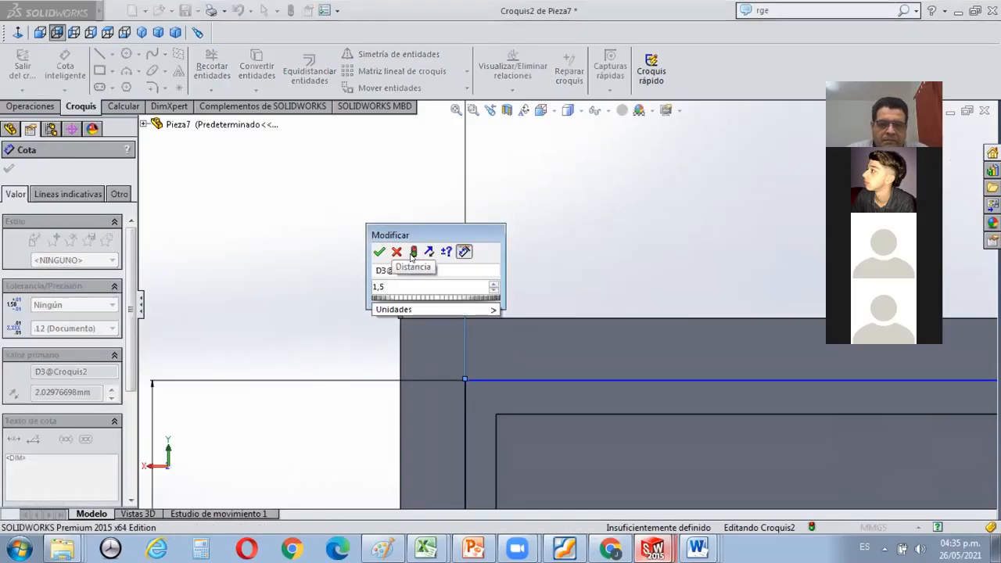
click(380, 252)
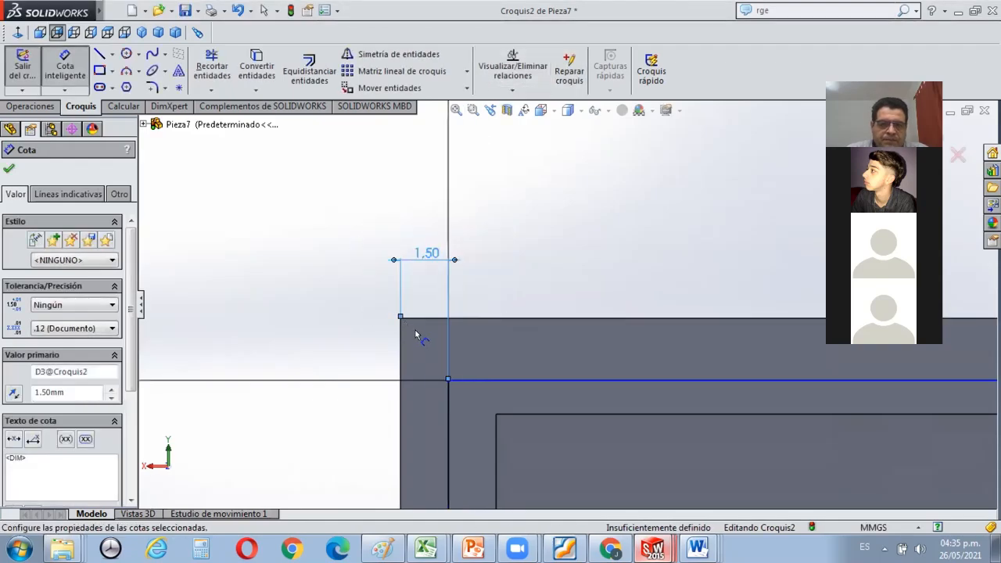
key(Escape)
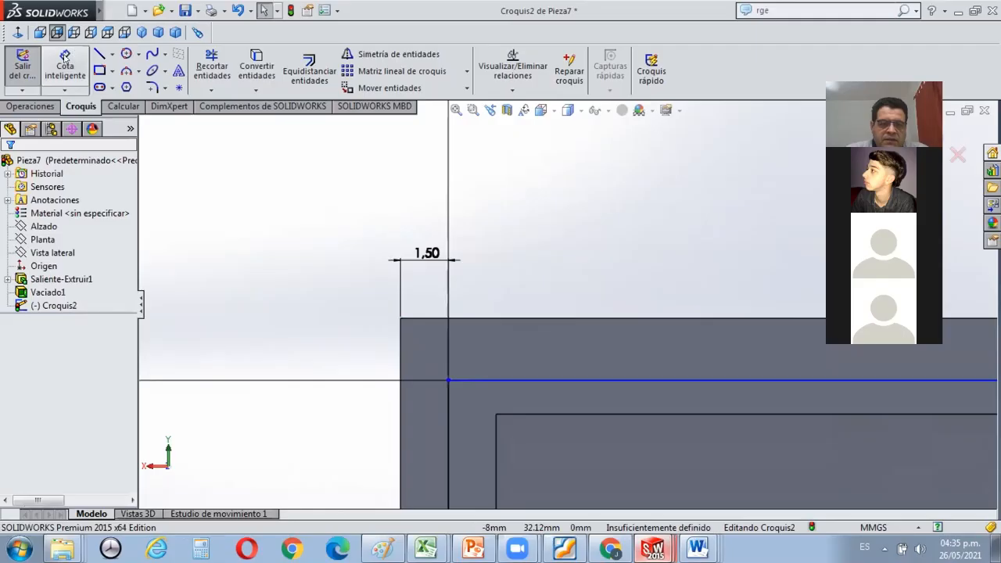
Dimension the vertical offset between the shell's upper-left outer corner and the rectangle's corner as 1.5 mm.
click(65, 57)
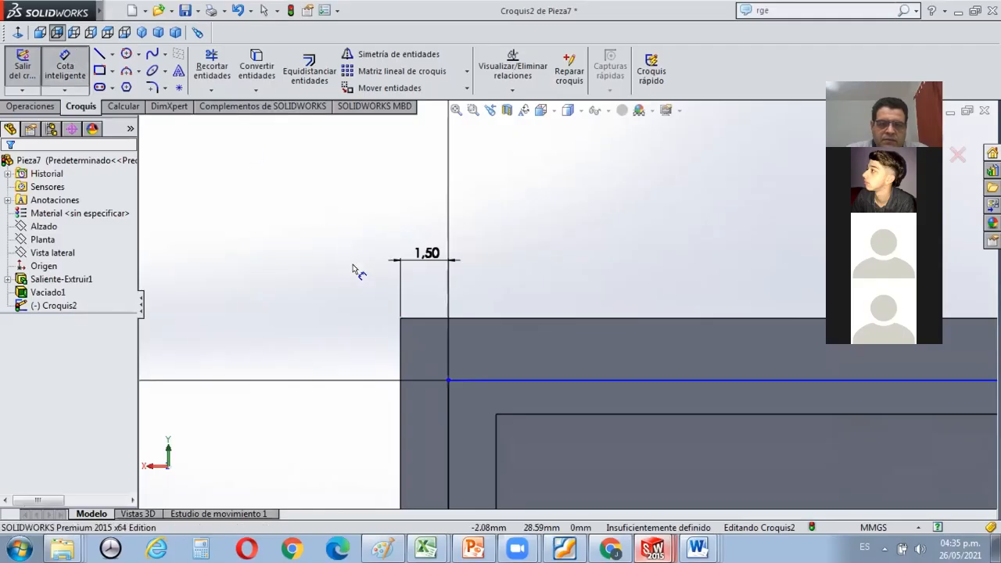
click(399, 319)
click(448, 380)
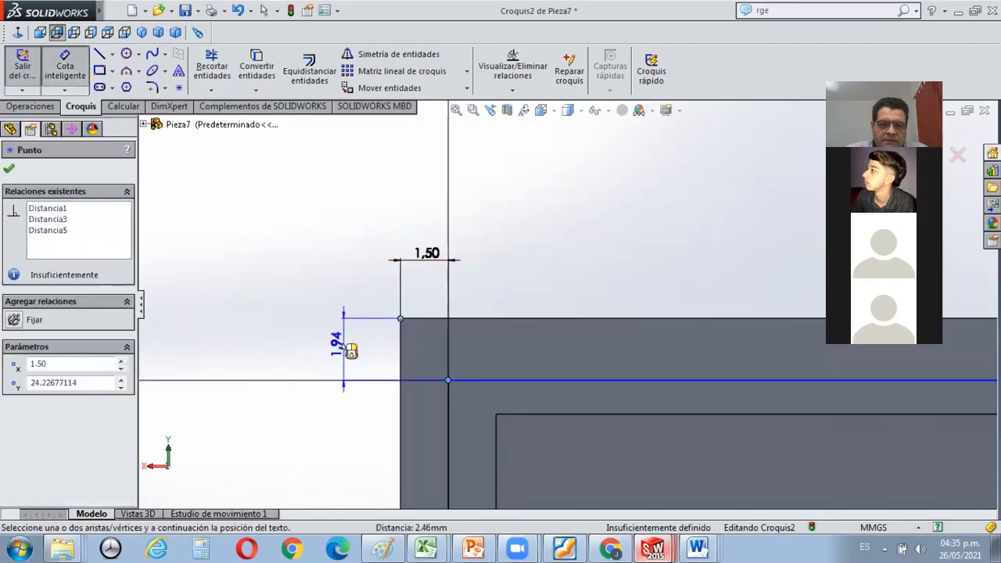
click(341, 347)
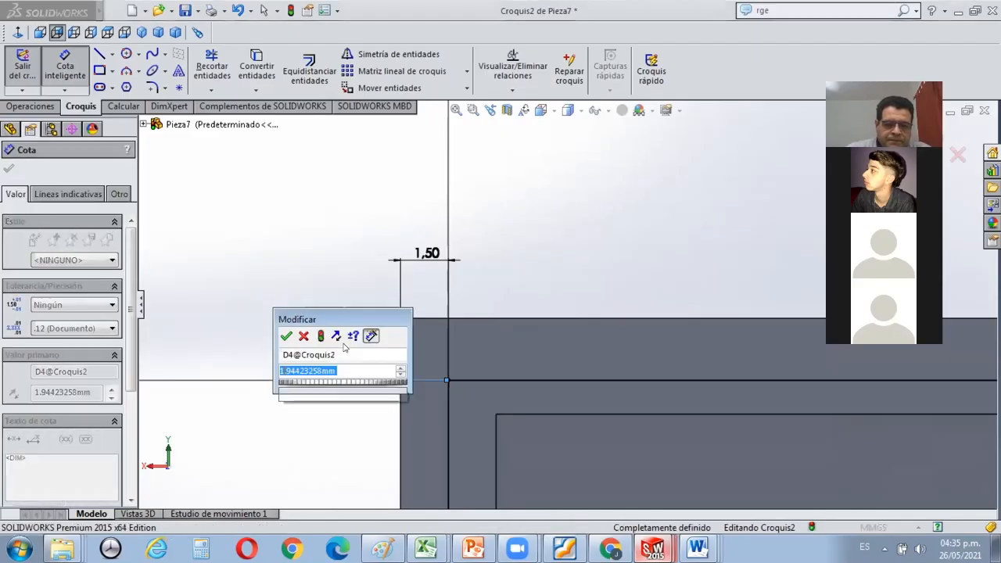
text(1,5)
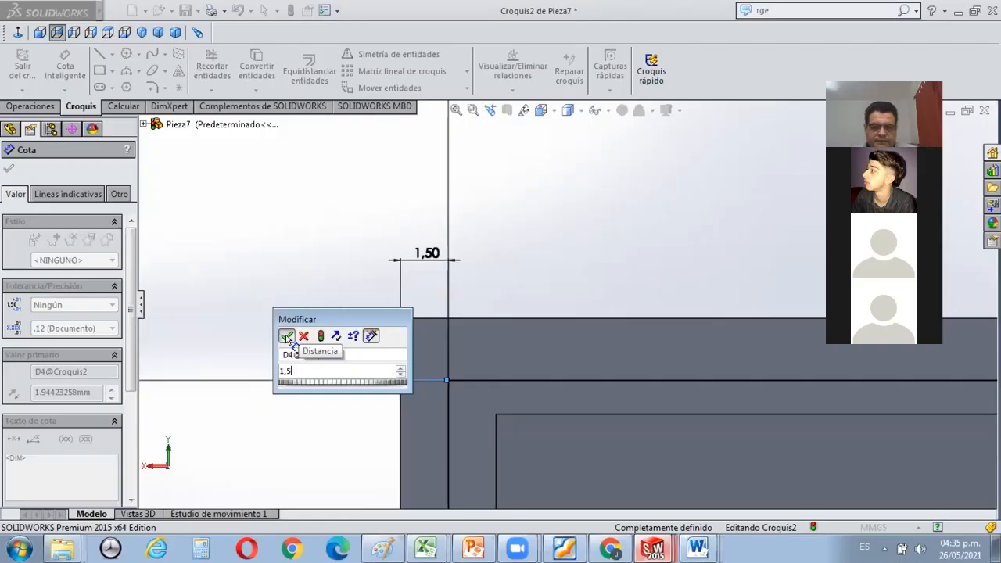
key(Return)
scroll(319, 265, up, 3)
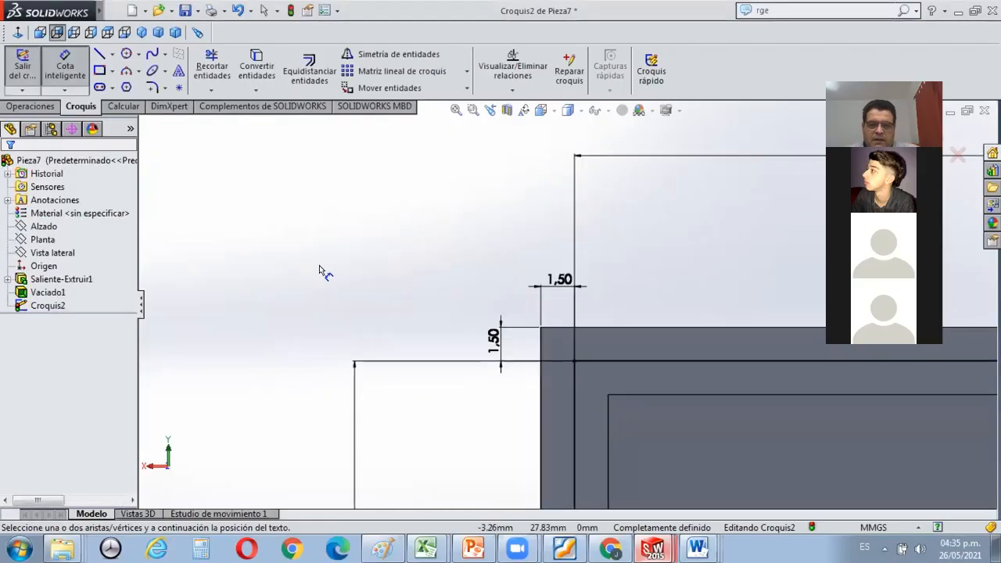
Inspect the rectangle's placement around the rim and delete both 1.5 mm offset dimensions at its upper-left corner.
scroll(321, 267, up, 1)
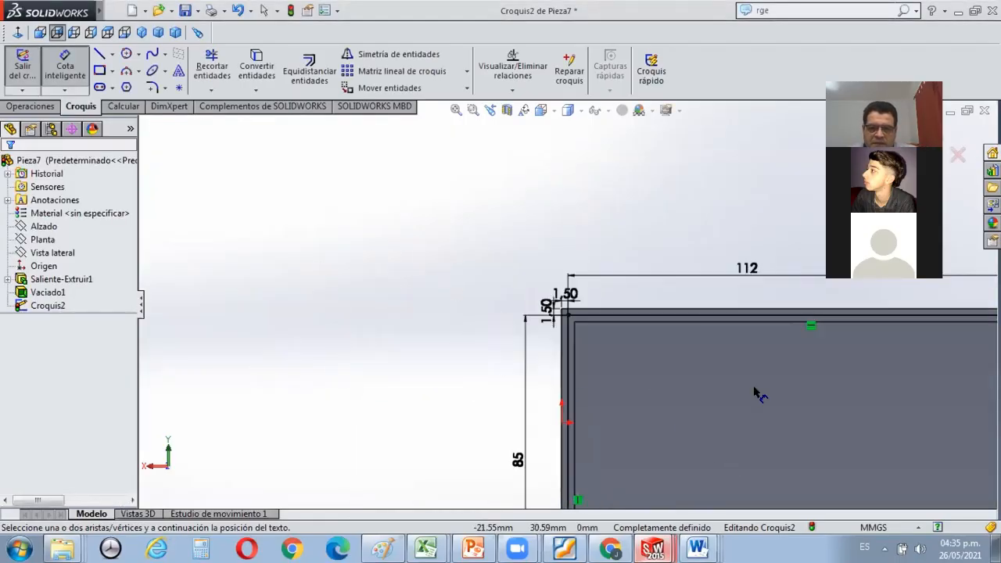
scroll(754, 391, up, 3)
scroll(759, 383, down, 5)
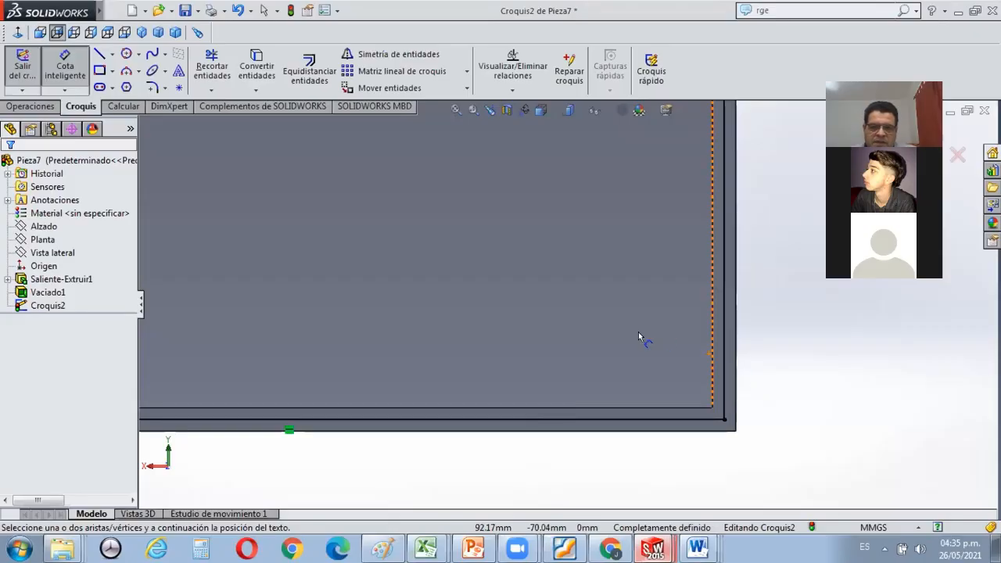
scroll(563, 320, up, 5)
scroll(505, 270, down, 2)
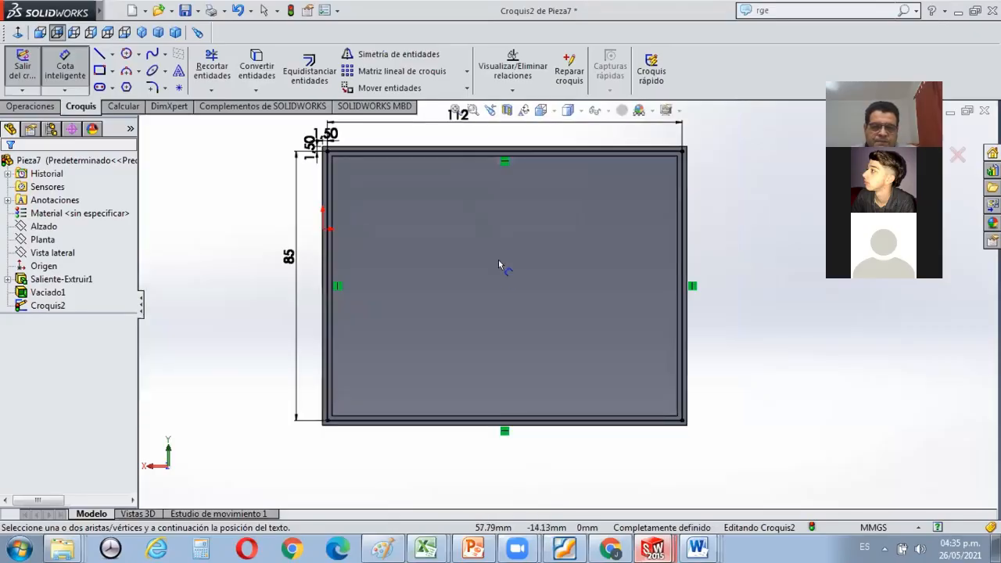
scroll(297, 117, down, 3)
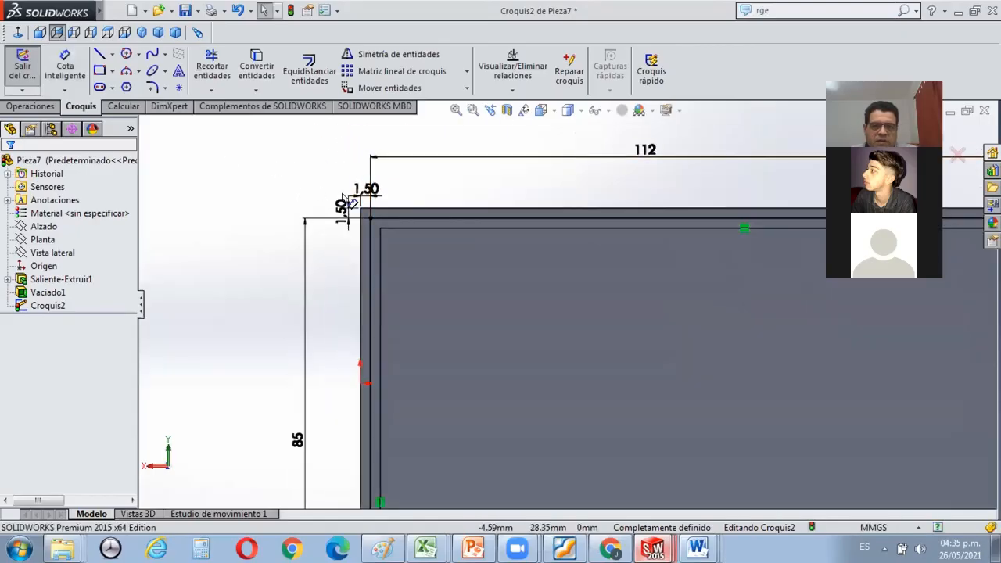
click(364, 194)
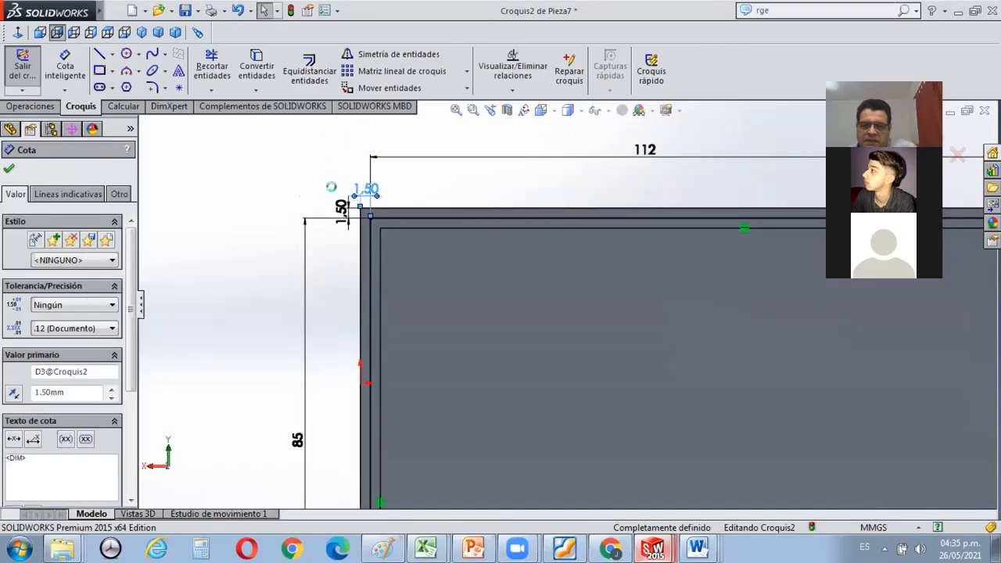
key(Delete)
click(349, 210)
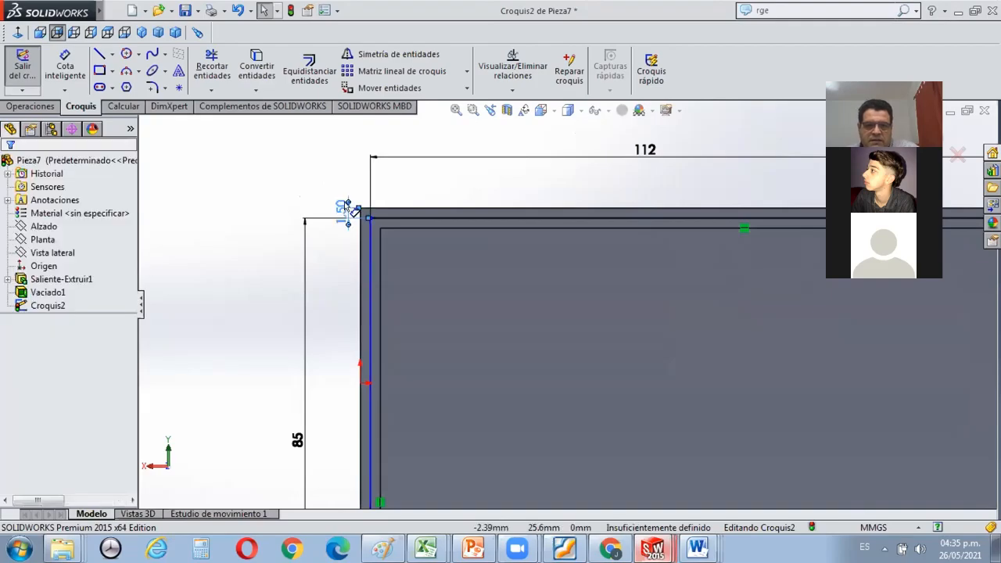
key(Delete)
scroll(424, 190, down, 1)
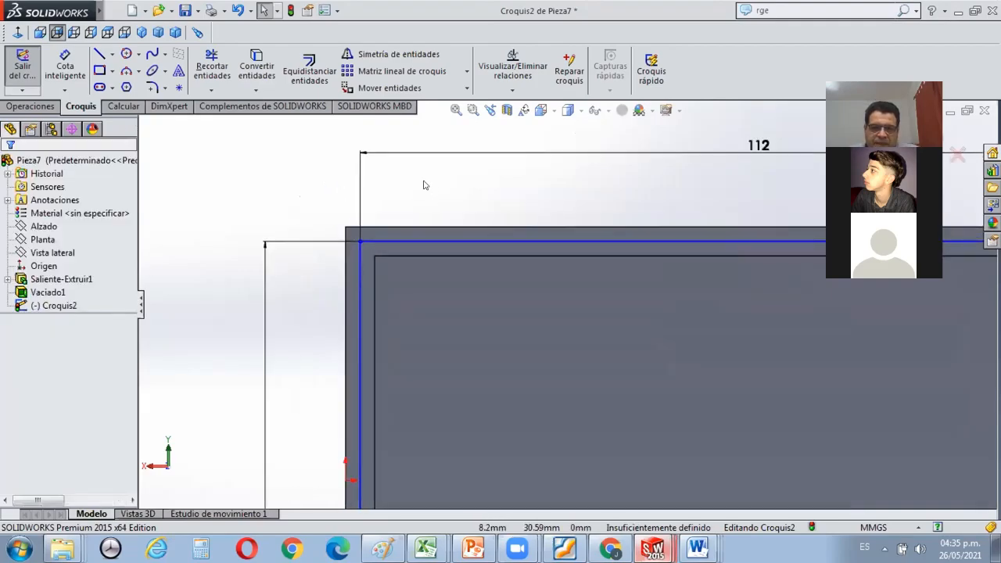
Cut-extrude the 112 by 85 mm rim sketch to a depth of 5 mm.
scroll(424, 181, up, 3)
click(22, 105)
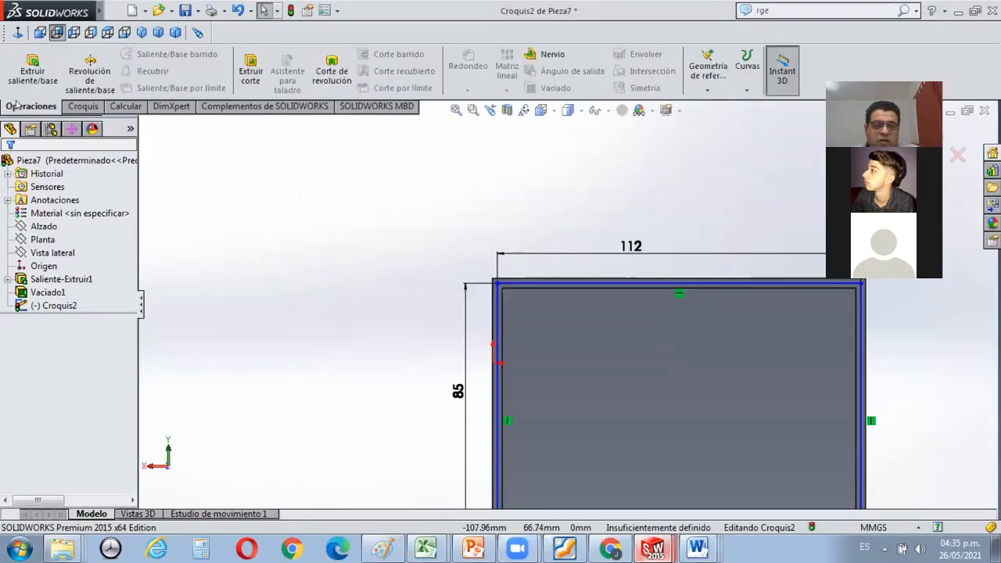
click(250, 70)
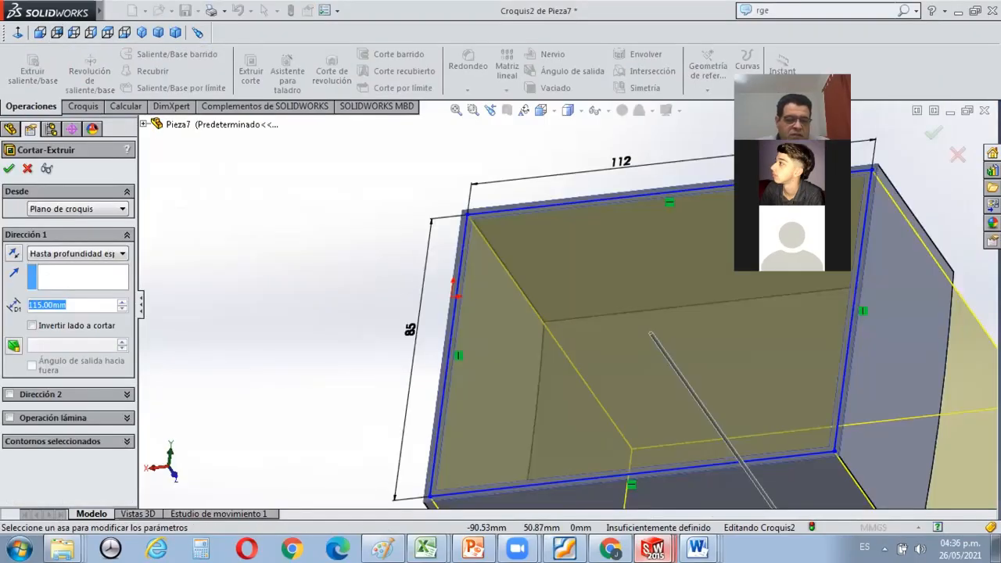
text(5)
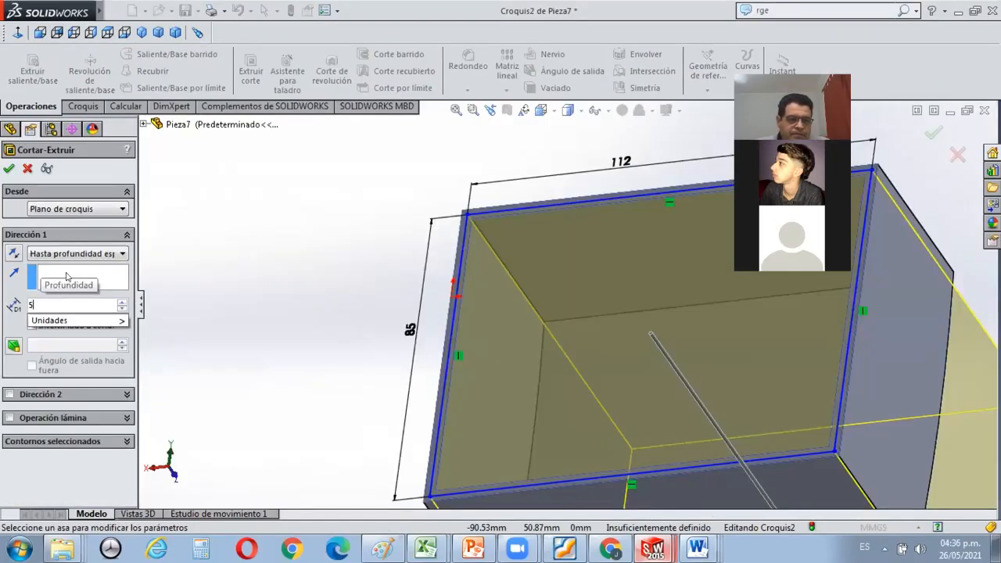
key(Return)
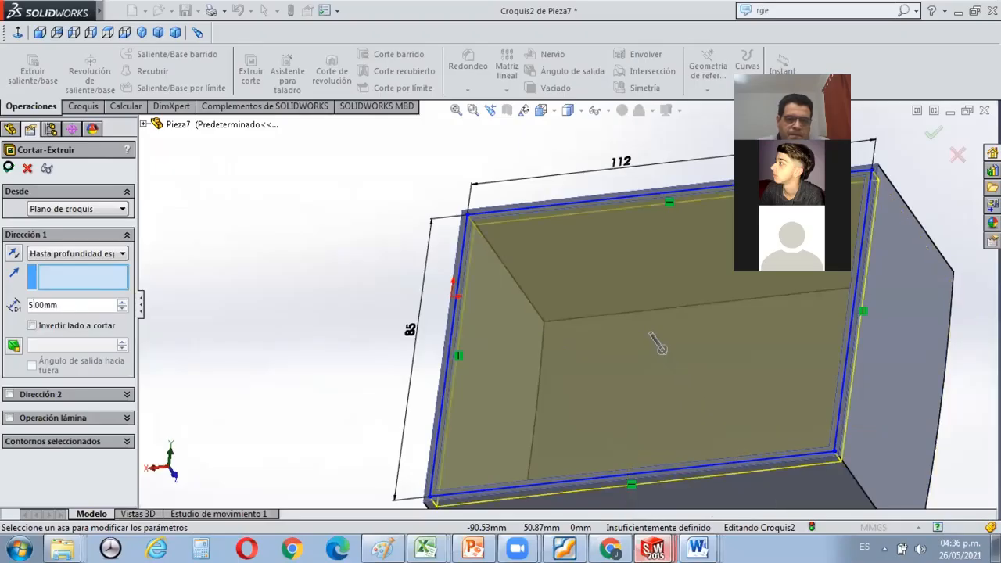
click(9, 169)
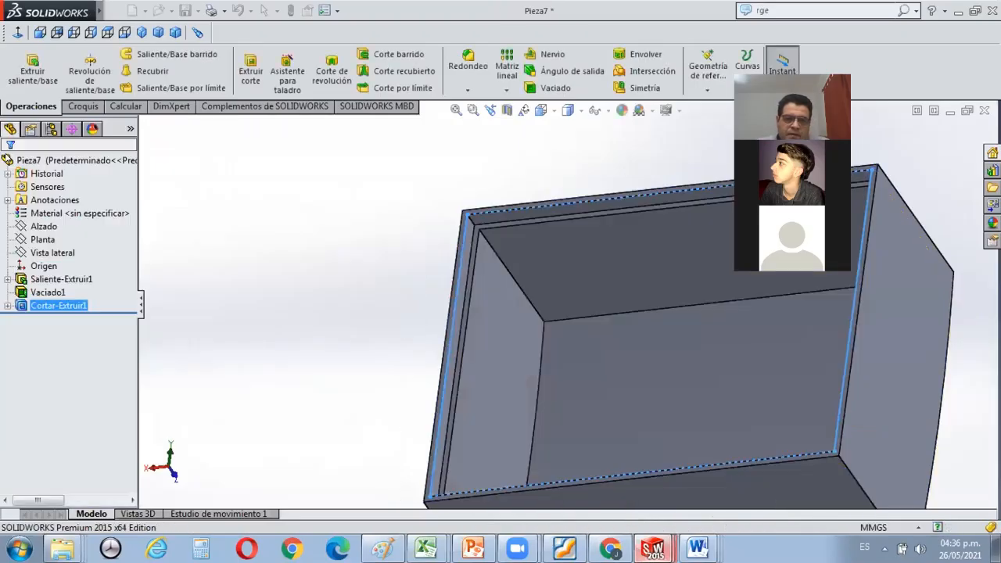
click(353, 278)
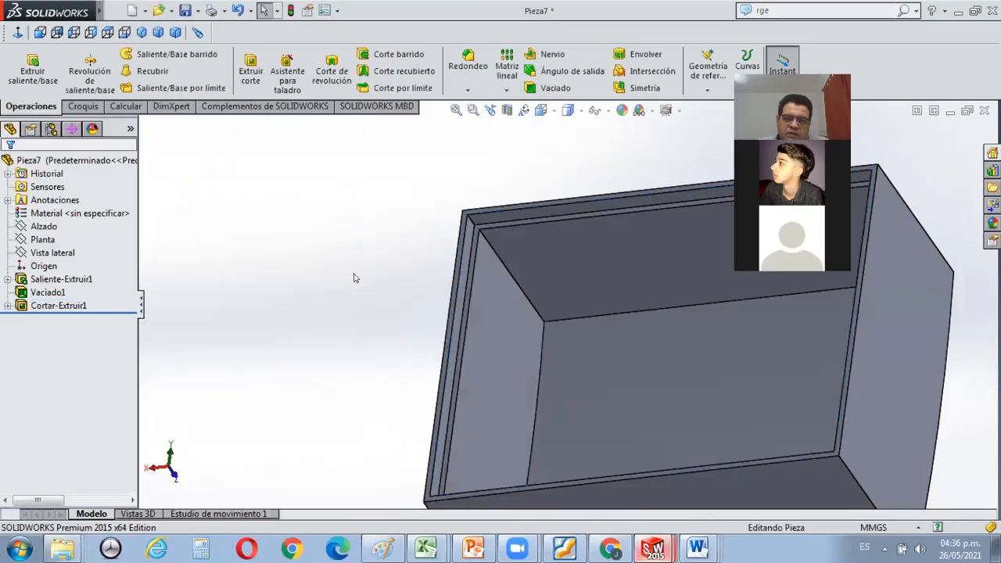
Switch to Foxit Reader and examine the tutorial's closing-tab cavity instructions and the dimensioned drawing of the base.
scroll(357, 286, up, 3)
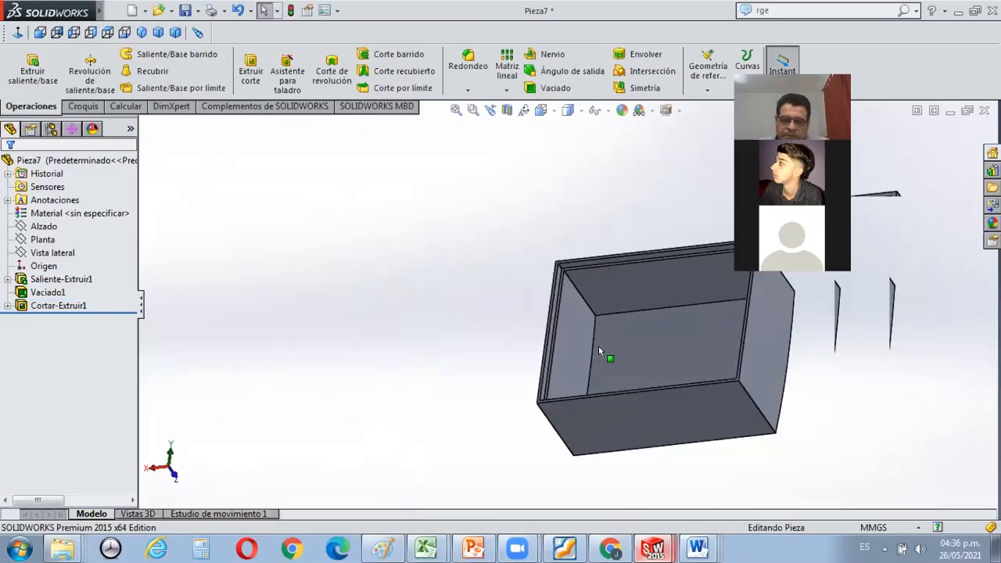
middle_drag(598, 345, 552, 480)
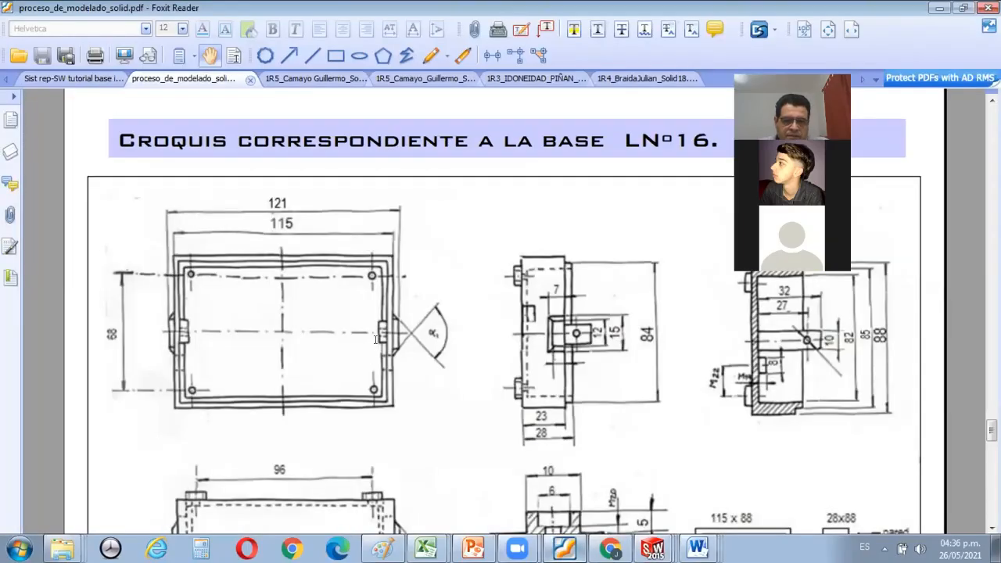
key(ctrl+shift+Tab)
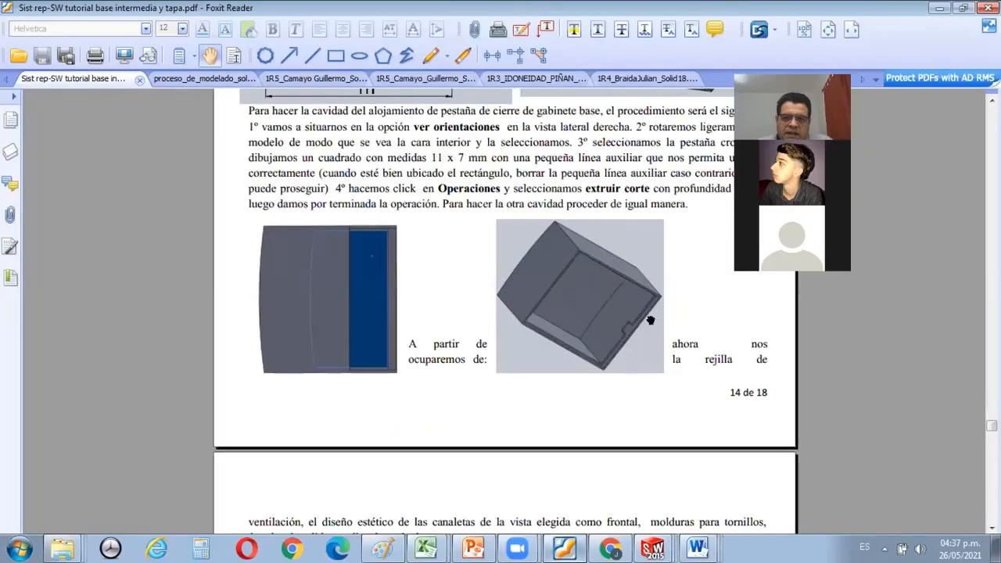
ctrl+scroll(651, 320, up, 5)
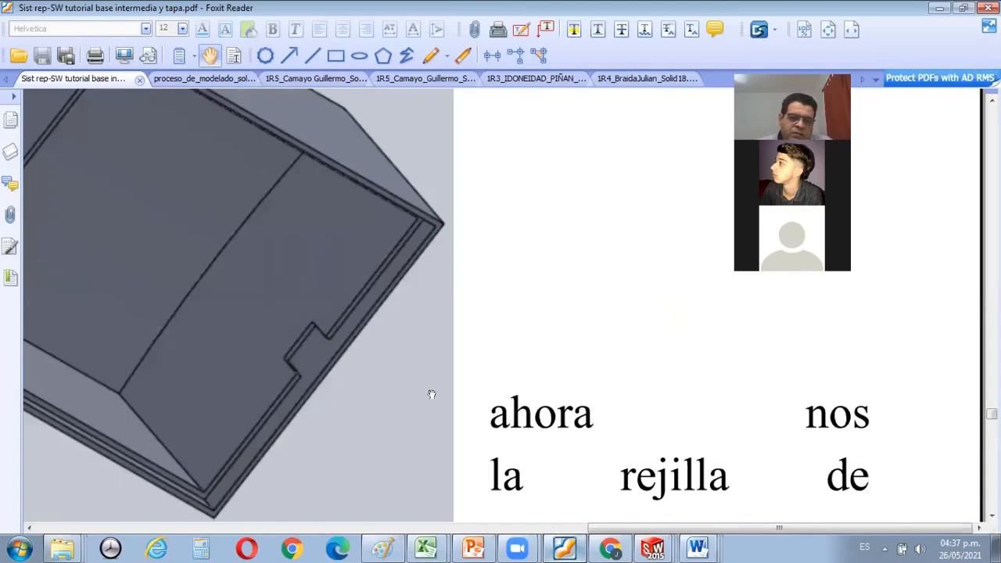
ctrl+scroll(432, 395, down, 1)
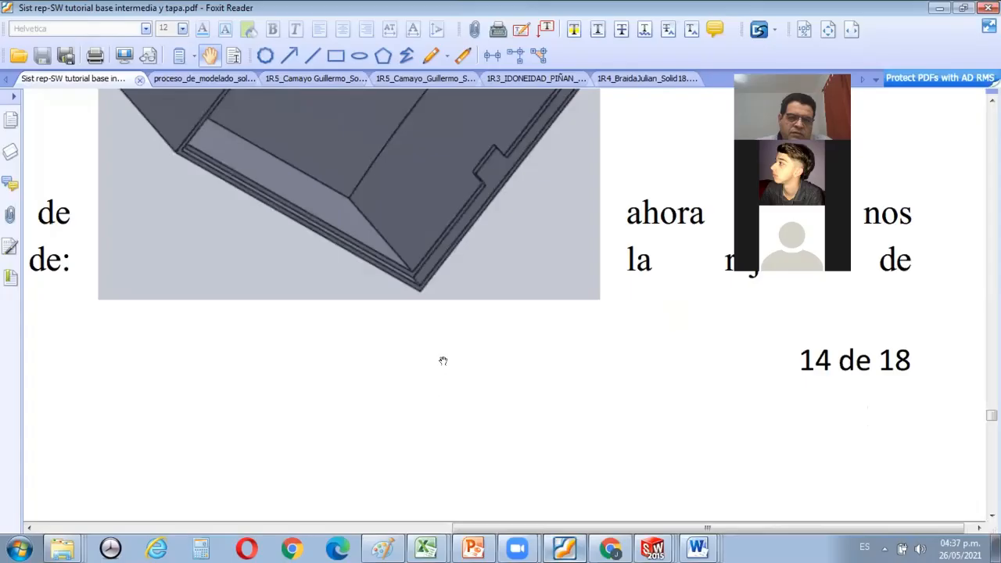
ctrl+scroll(443, 361, up, 1)
ctrl+scroll(443, 360, down, 3)
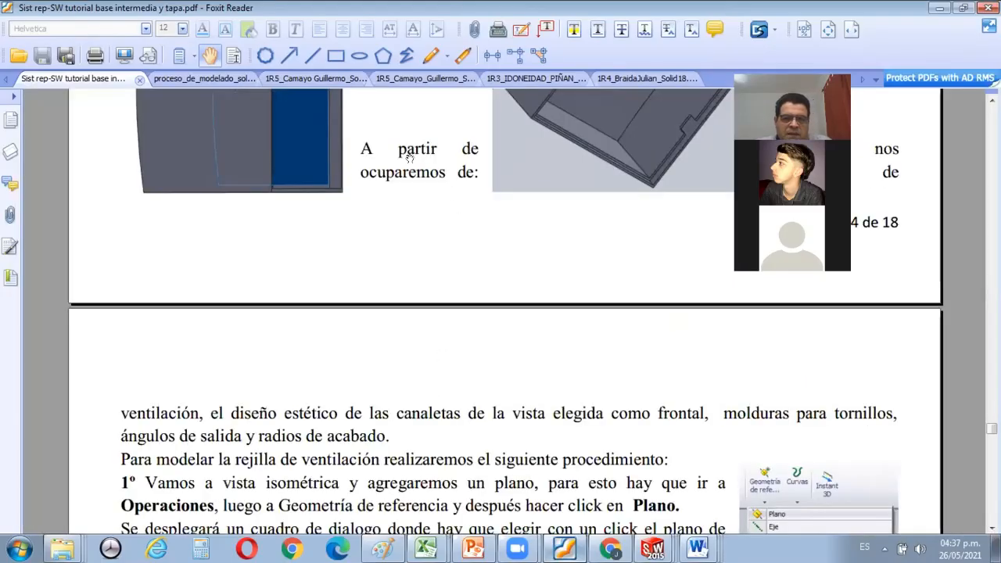
ctrl+scroll(409, 156, down, 1)
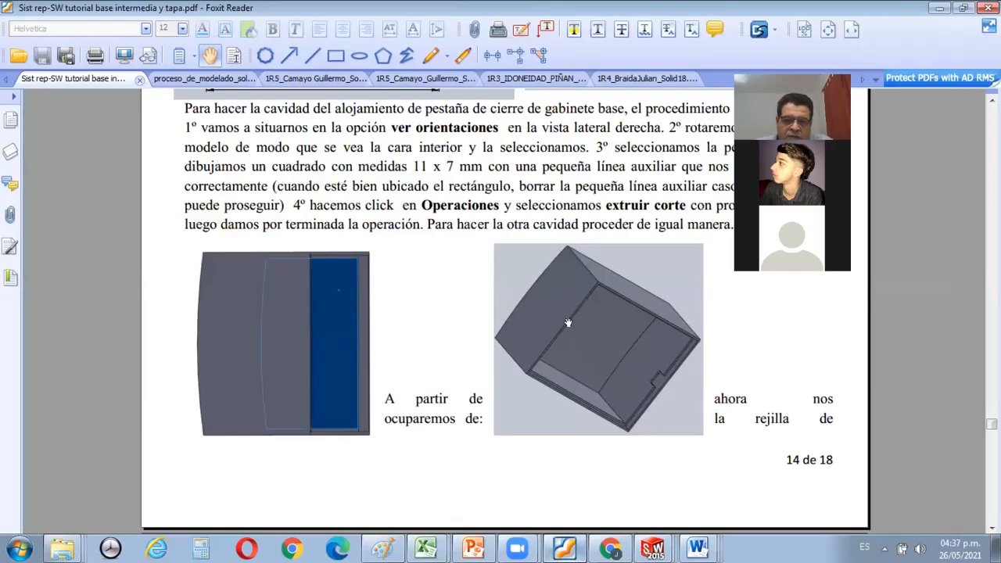
key(ctrl+Tab)
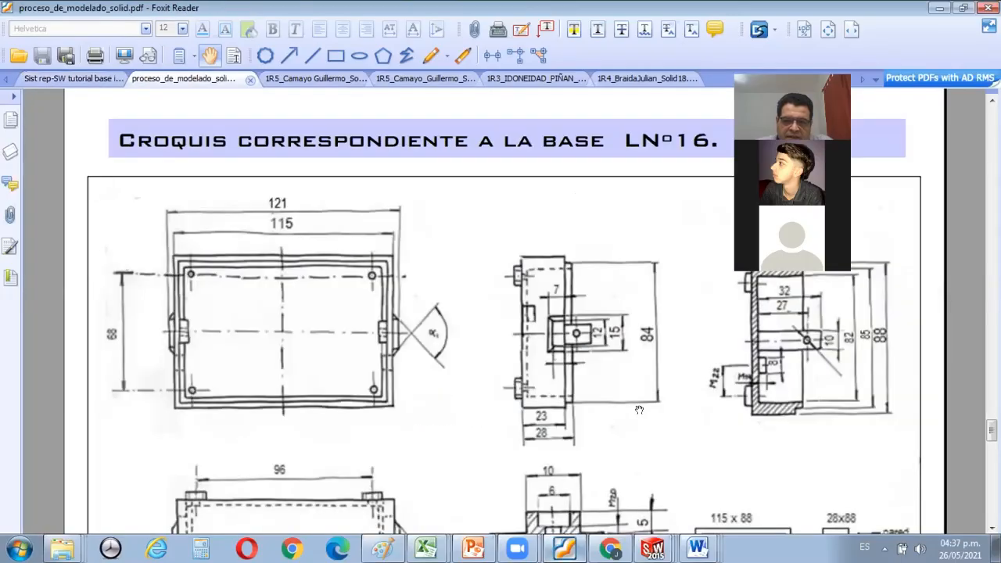
scroll(638, 409, down, 3)
scroll(452, 374, up, 2)
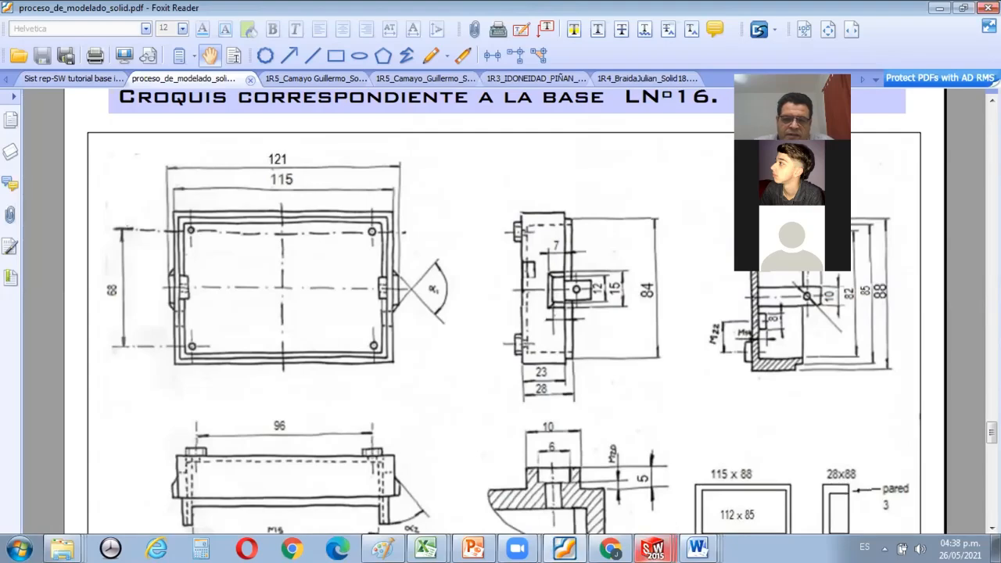
Switch back to SOLIDWORKS and sketch a rectangle about 9.4 by 10.6 mm on the shell's inner side face near the rim.
mouse_move(653, 547)
click(629, 515)
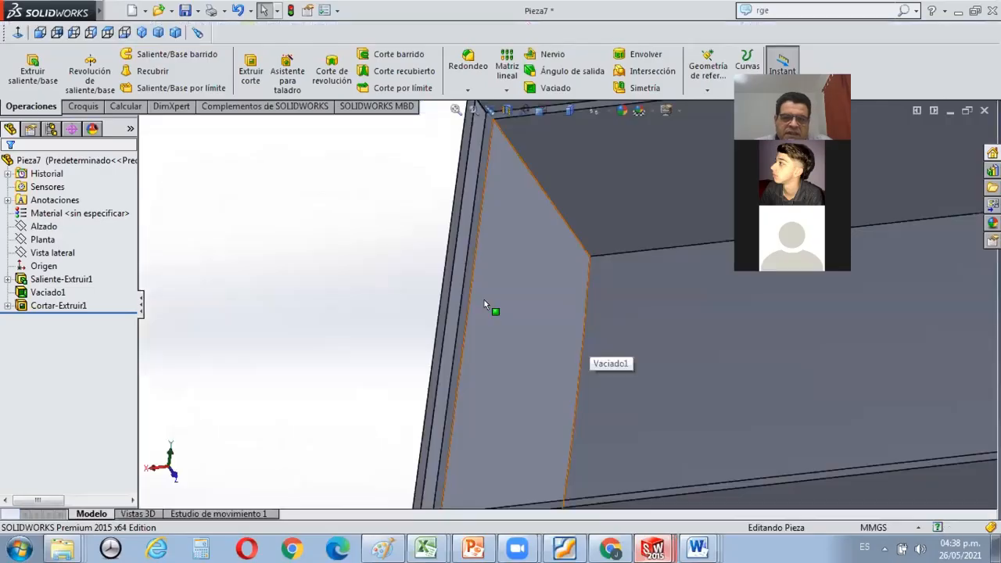
click(482, 297)
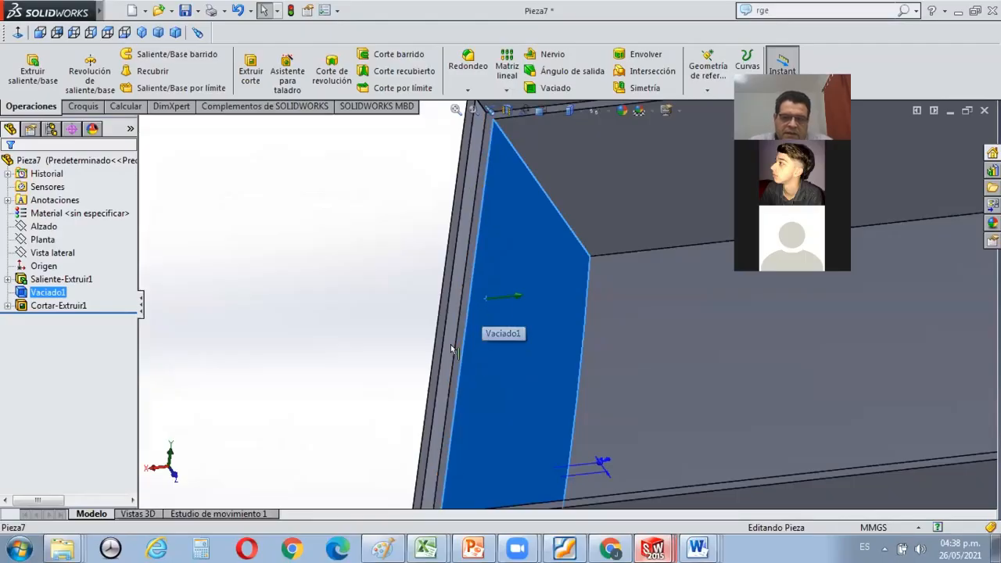
scroll(496, 321, down, 1)
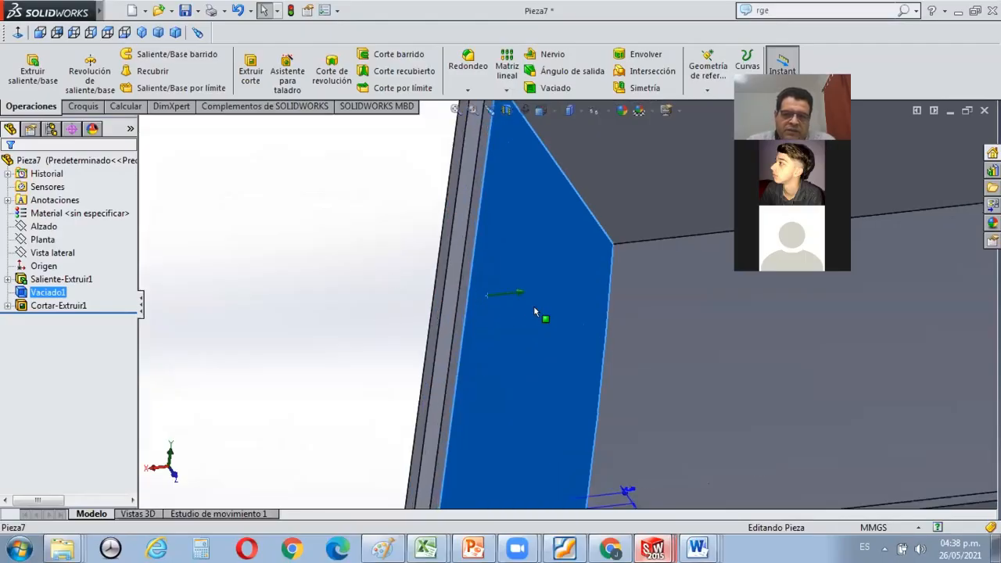
scroll(556, 310, up, 1)
scroll(540, 292, up, 3)
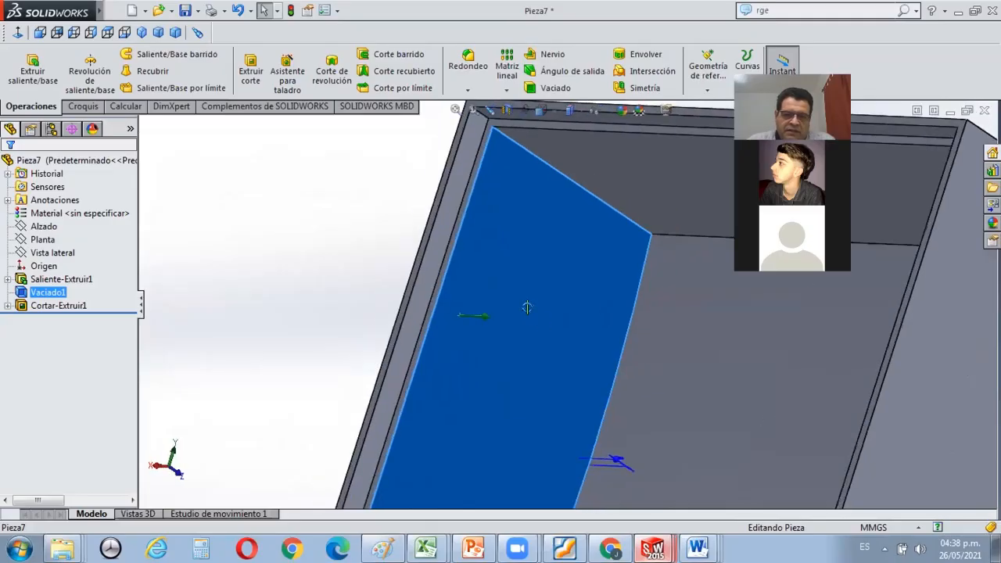
scroll(505, 401, up, 1)
scroll(504, 401, down, 1)
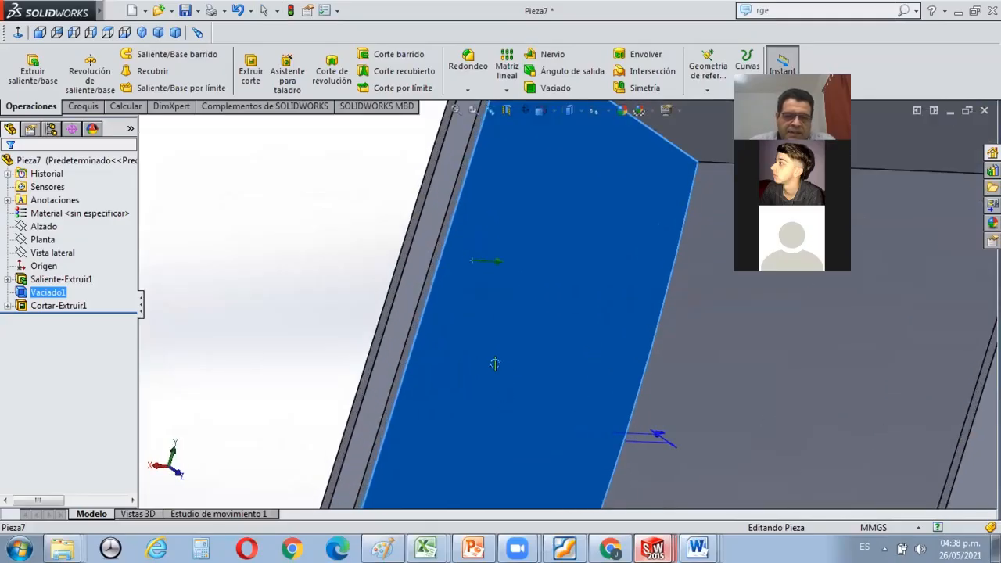
click(498, 365)
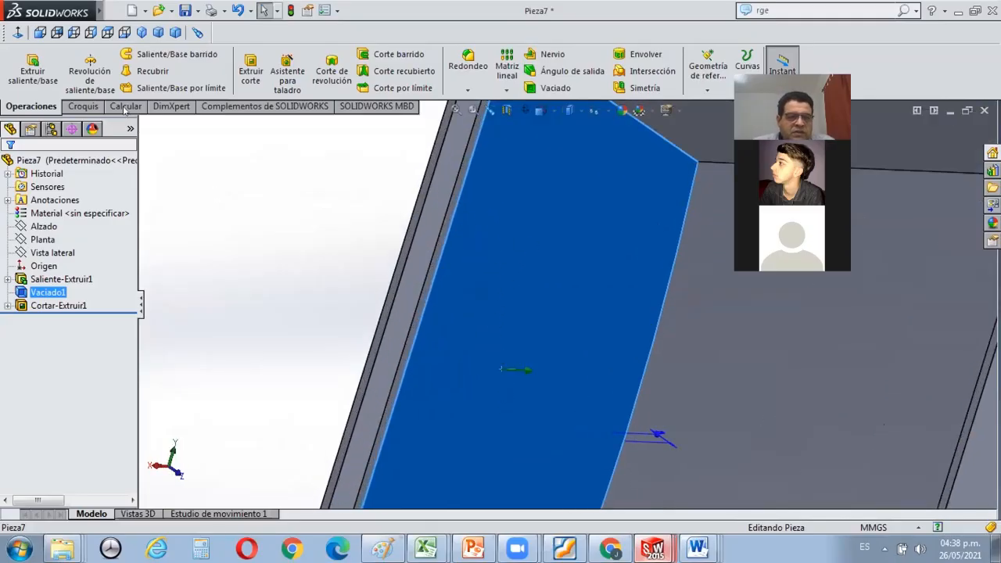
click(83, 108)
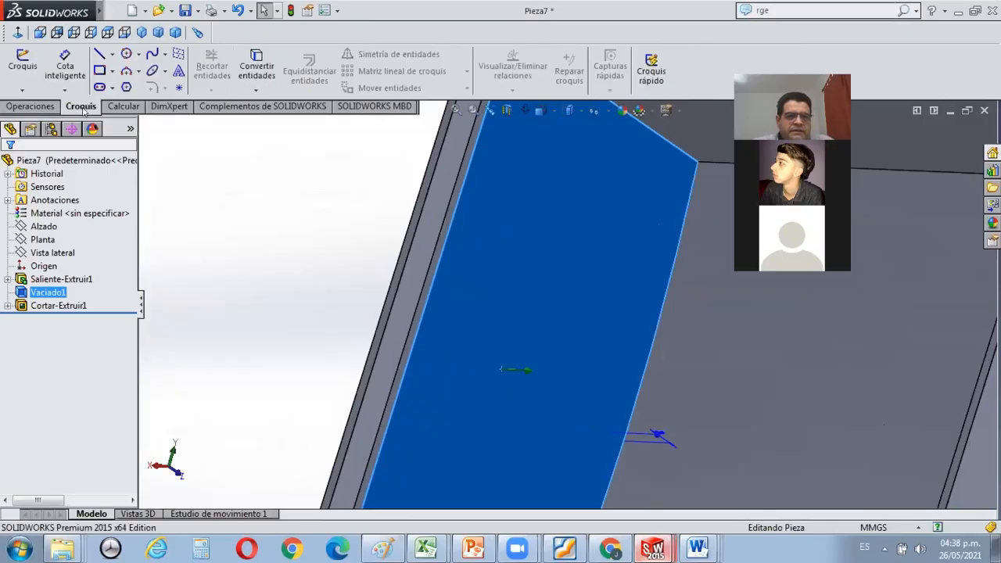
click(100, 70)
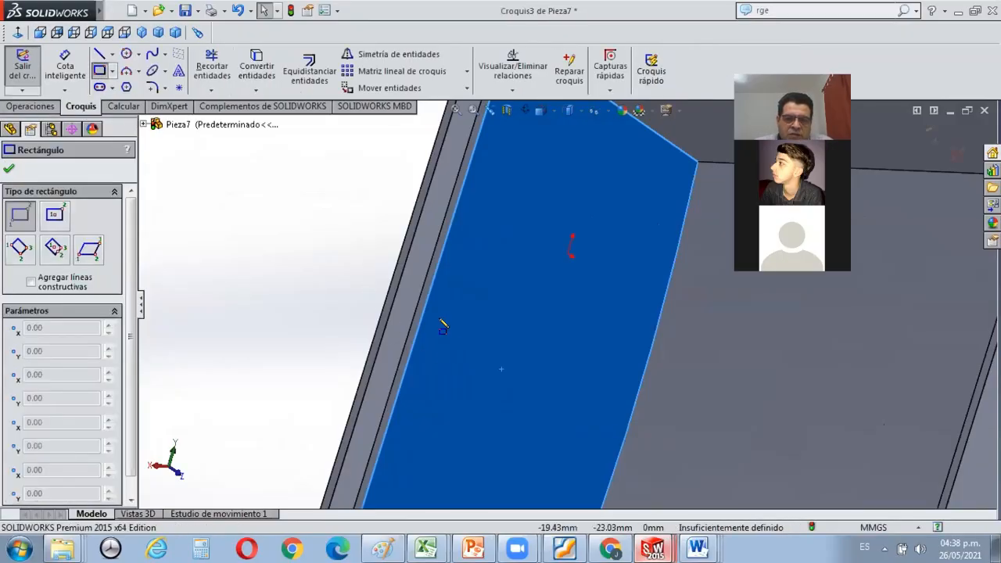
click(450, 322)
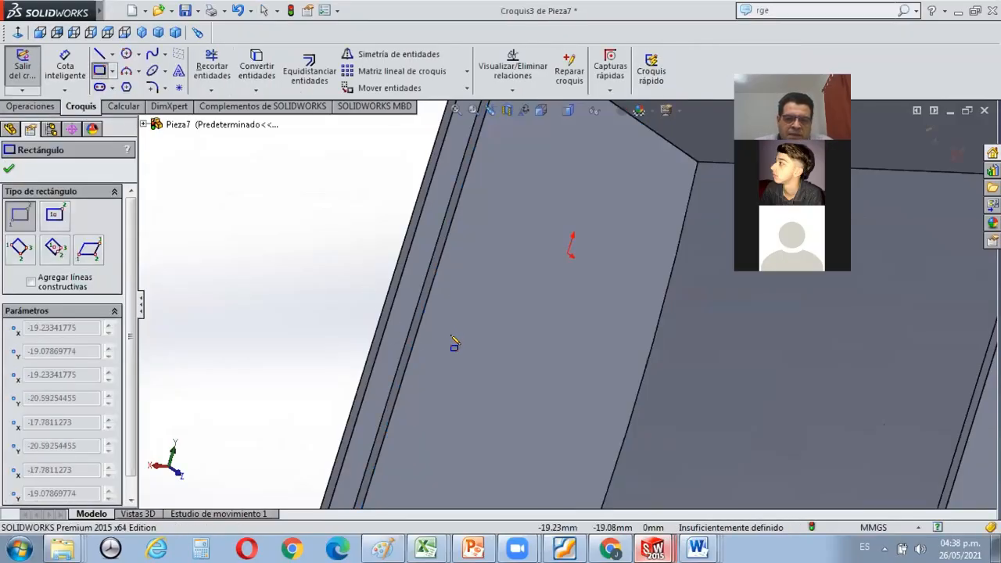
click(467, 416)
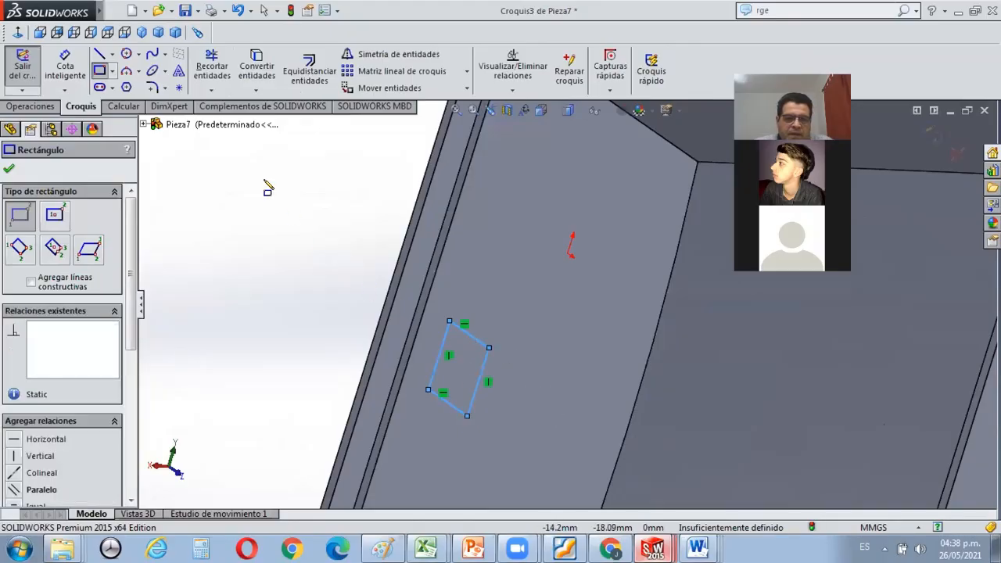
Dimension the rectangle's side parallel to the rim as 11 mm.
click(65, 69)
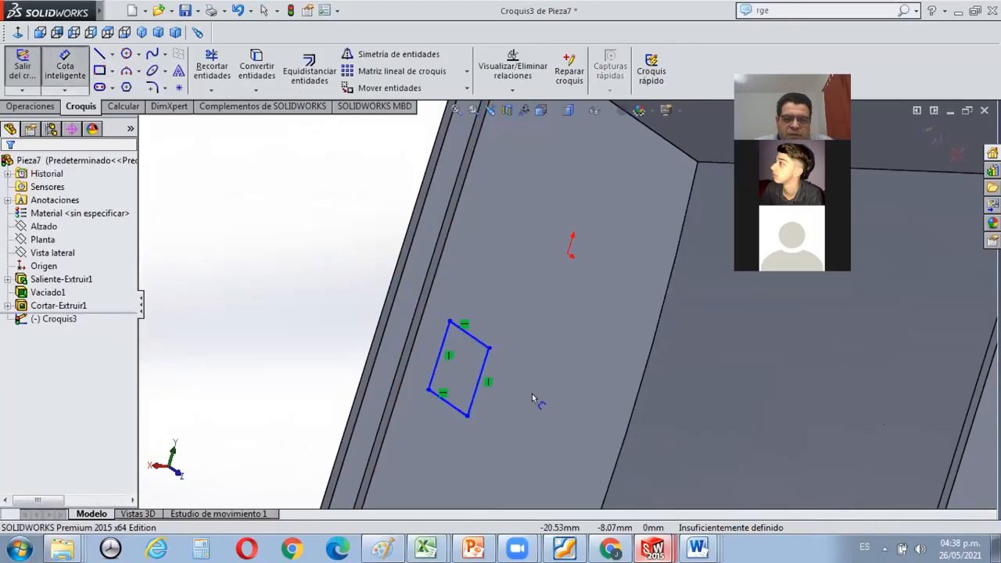
scroll(532, 399, down, 3)
click(457, 368)
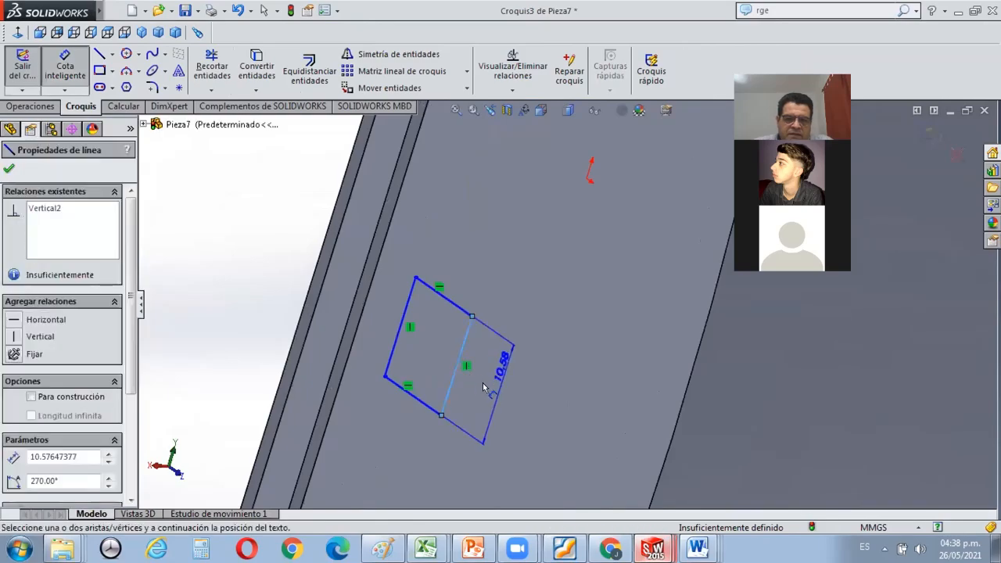
click(485, 395)
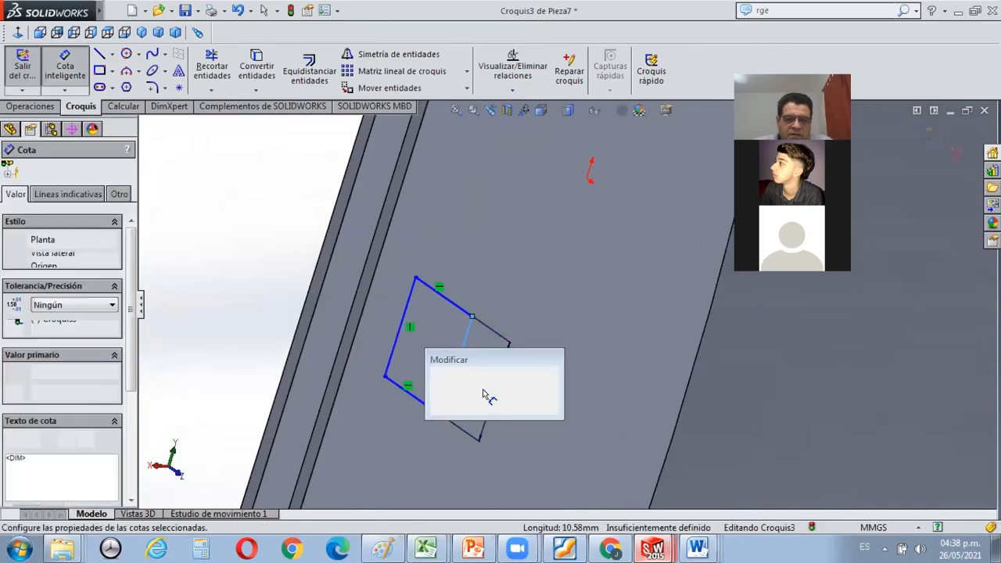
text(11)
click(438, 383)
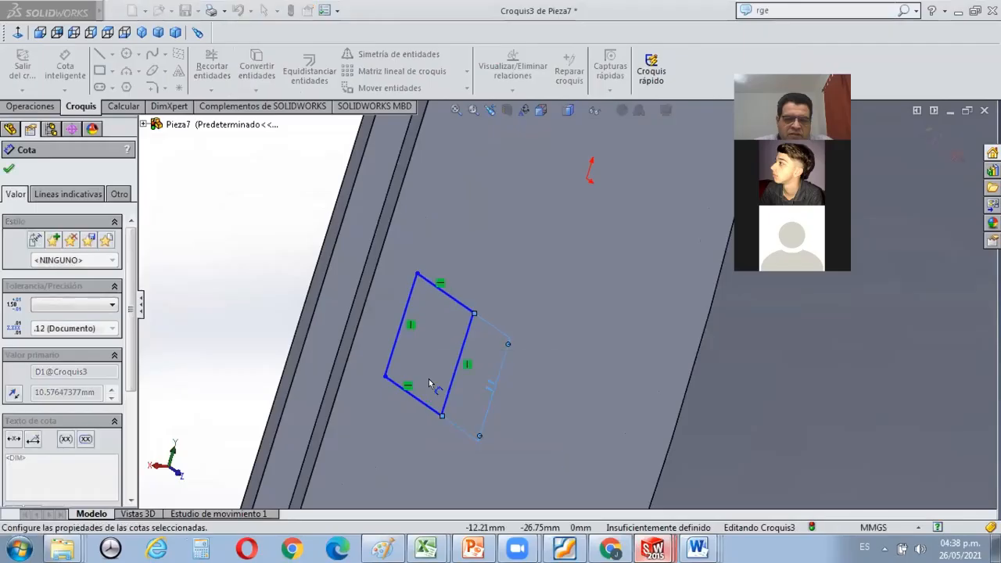
Dimension the rectangle's side perpendicular to the rim as 7 mm.
click(422, 405)
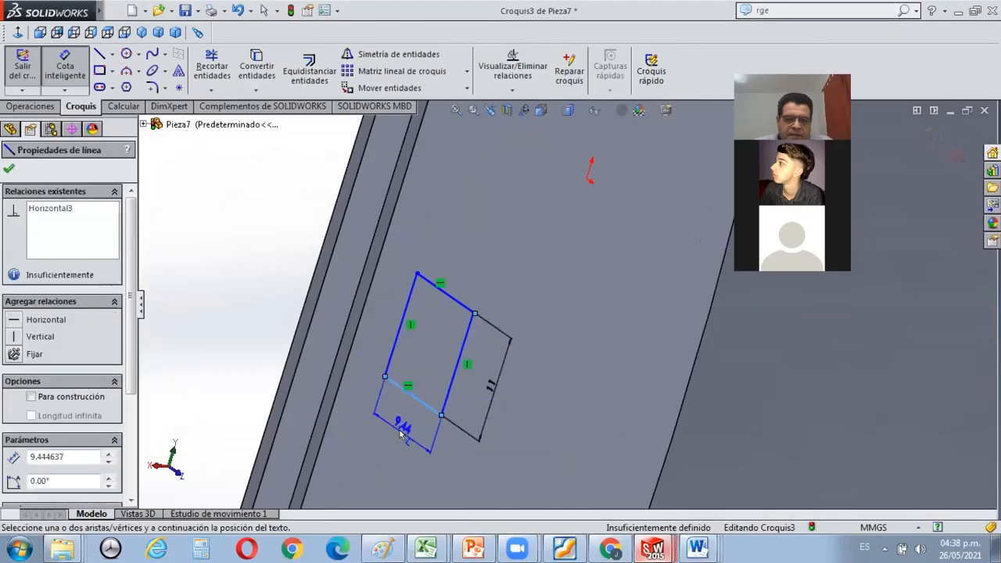
click(402, 427)
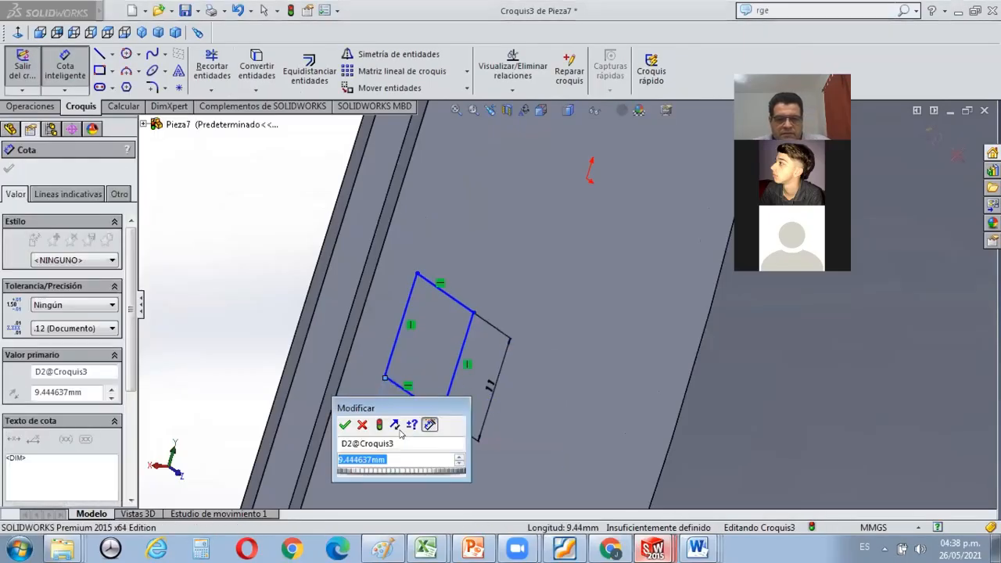
text(7)
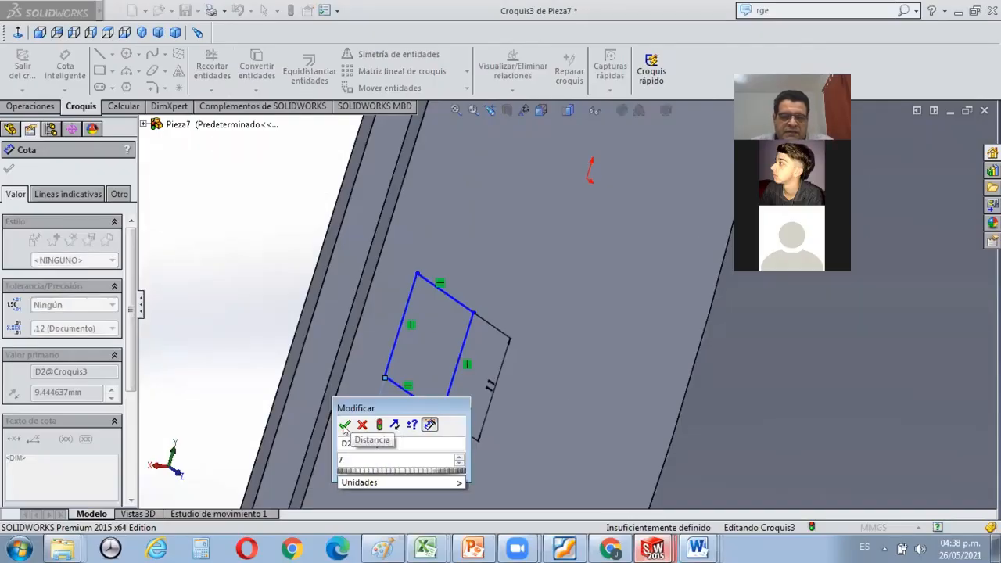
click(345, 426)
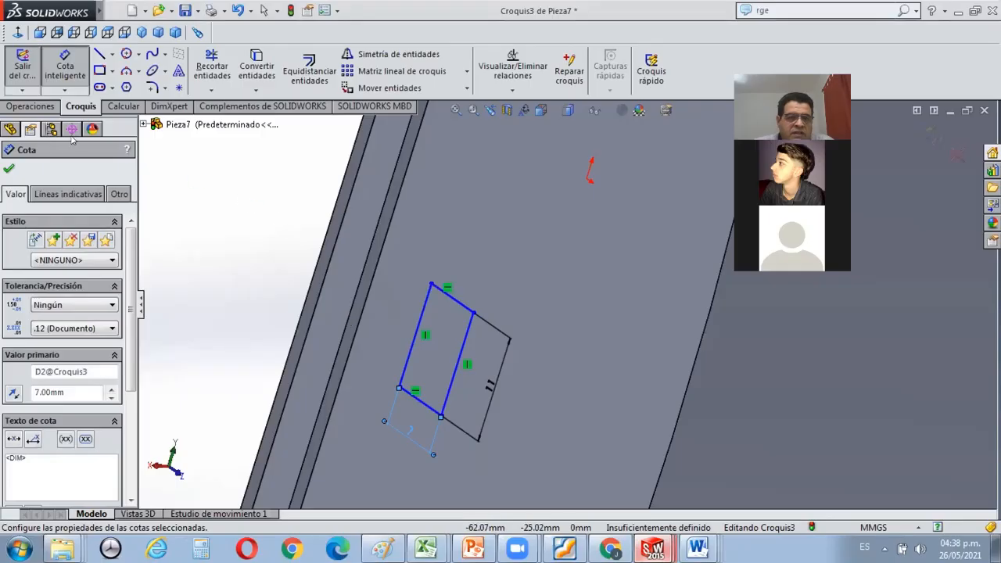
click(9, 169)
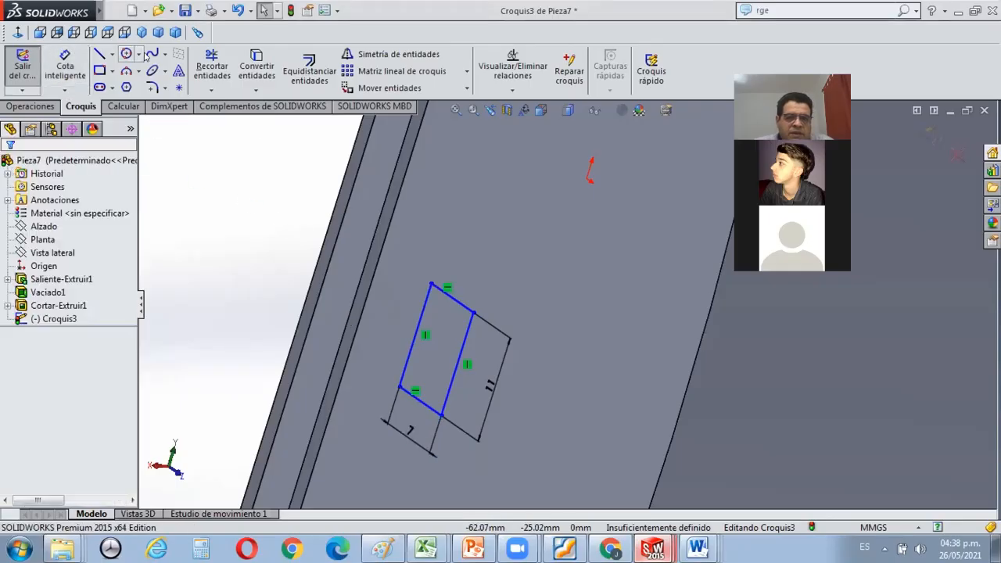
Draw a construction line about 2.3 mm long from the midpoint of the inner side face's rim edge, perpendicular to that edge.
click(112, 54)
click(141, 82)
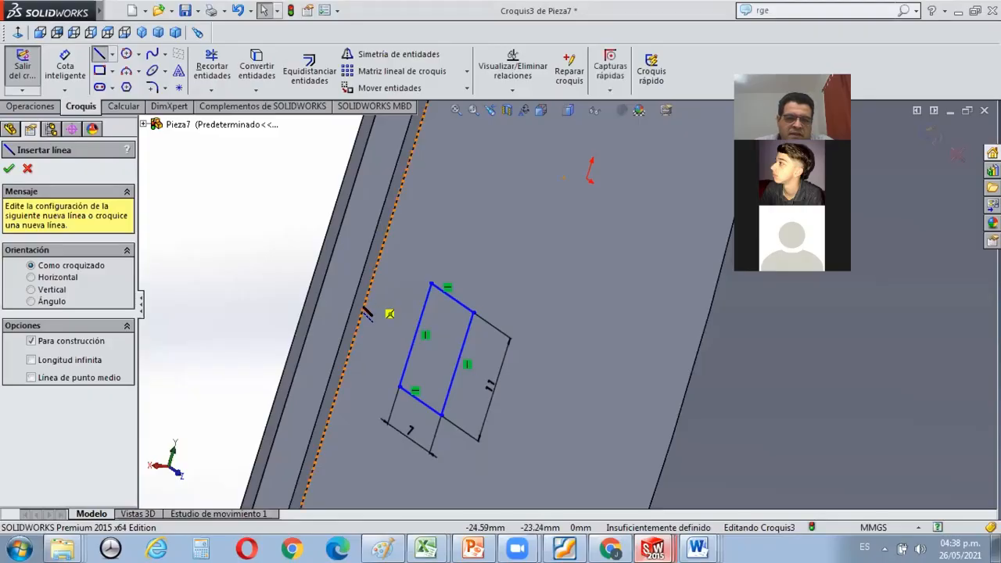
click(384, 241)
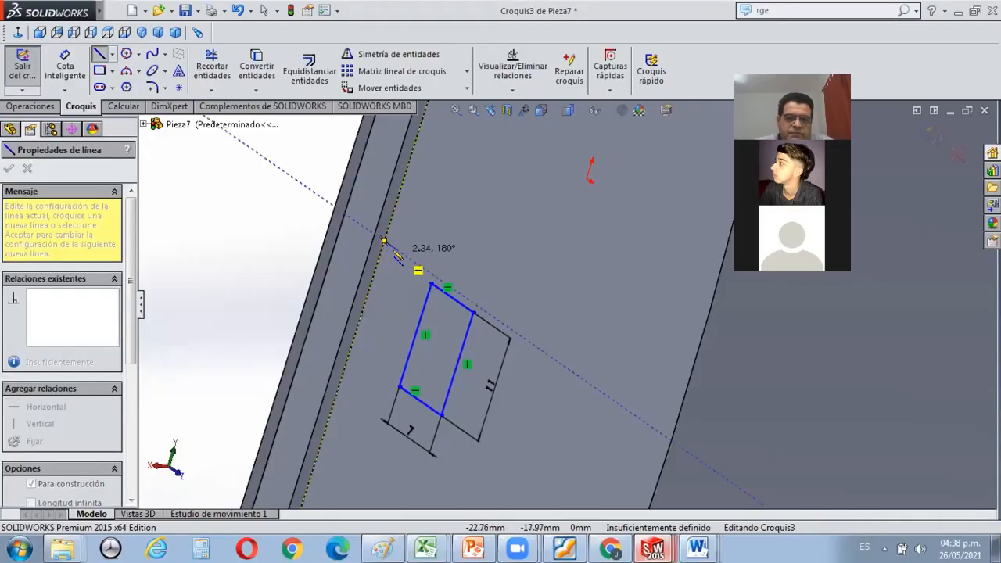
click(399, 251)
key(Escape)
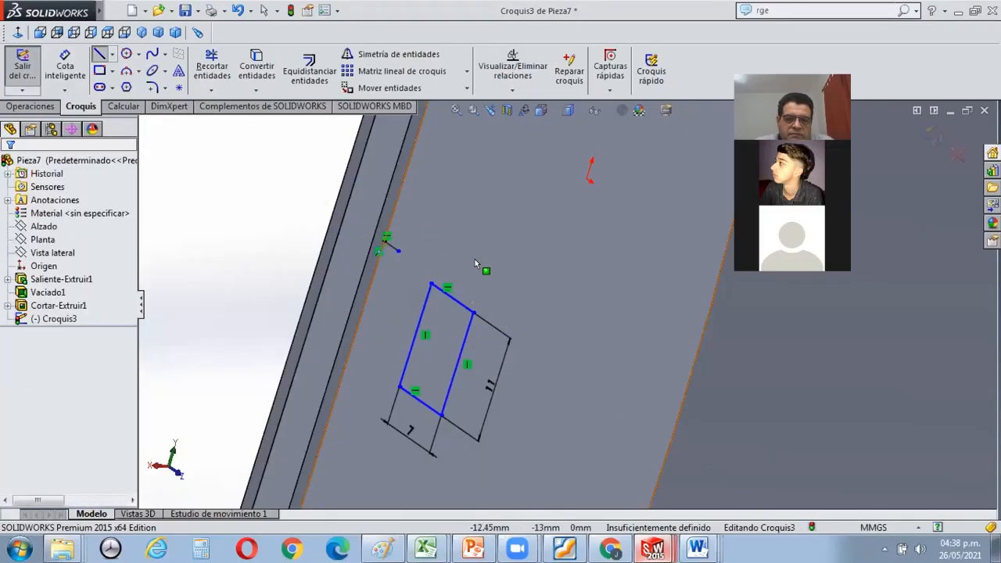
Move the 11 by 7 mm rectangle from its rim-side midpoint to the construction line's start point on the rim edge.
scroll(494, 334, up, 6)
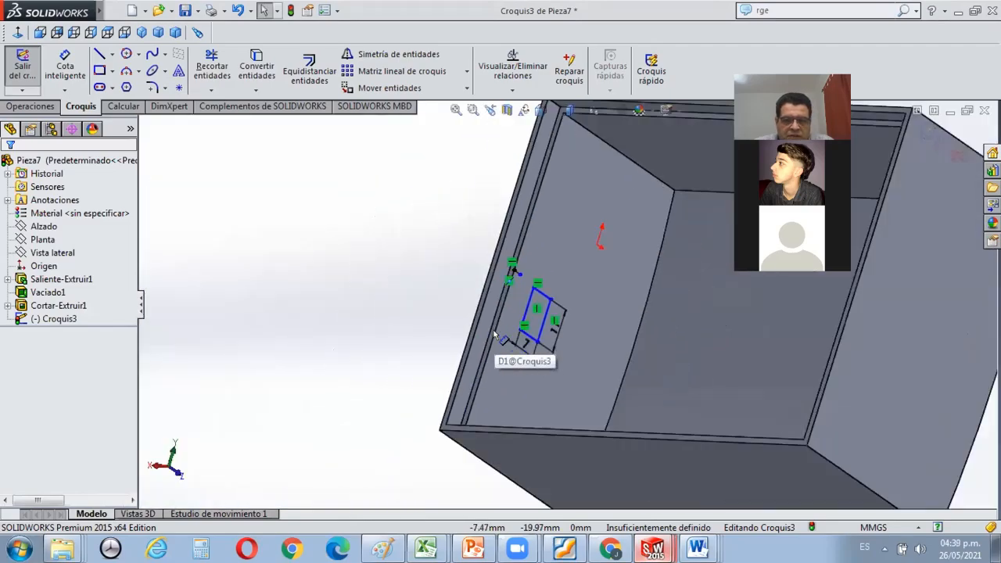
scroll(618, 207, down, 3)
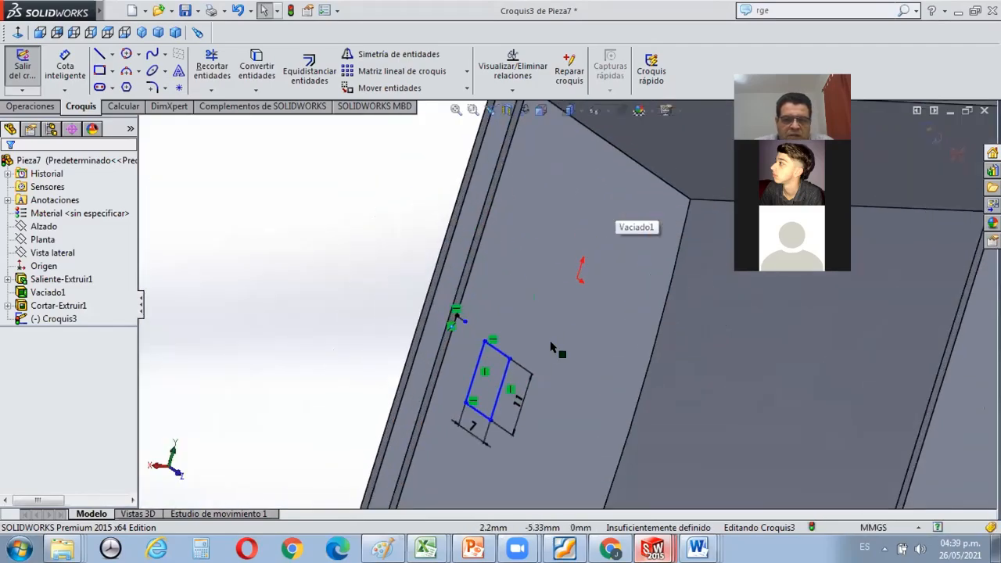
scroll(550, 348, down, 2)
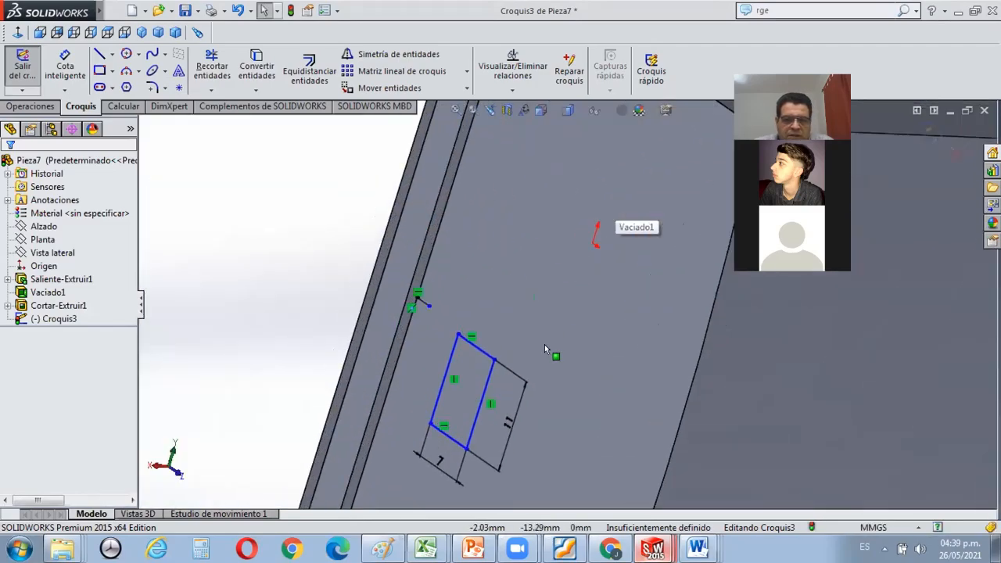
click(391, 87)
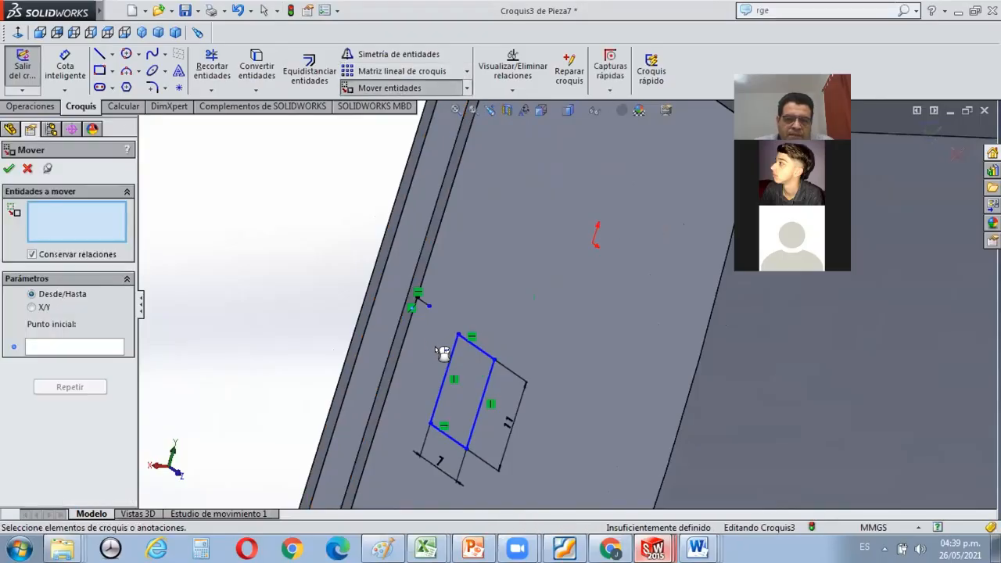
mouse_move(419, 319)
mouse_down()
mouse_move(496, 435)
mouse_move(535, 466)
mouse_up()
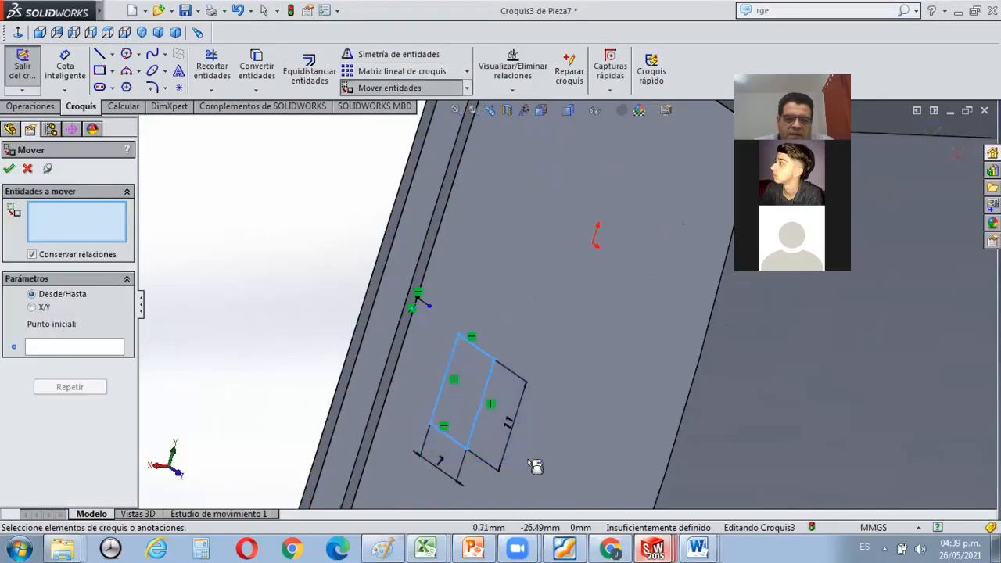
click(73, 349)
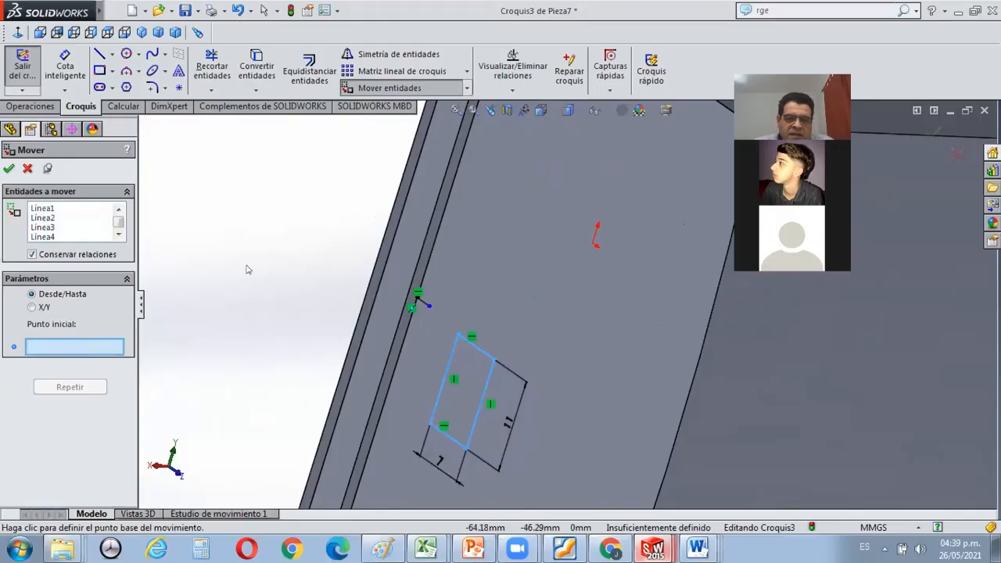
click(443, 380)
scroll(438, 293, down, 3)
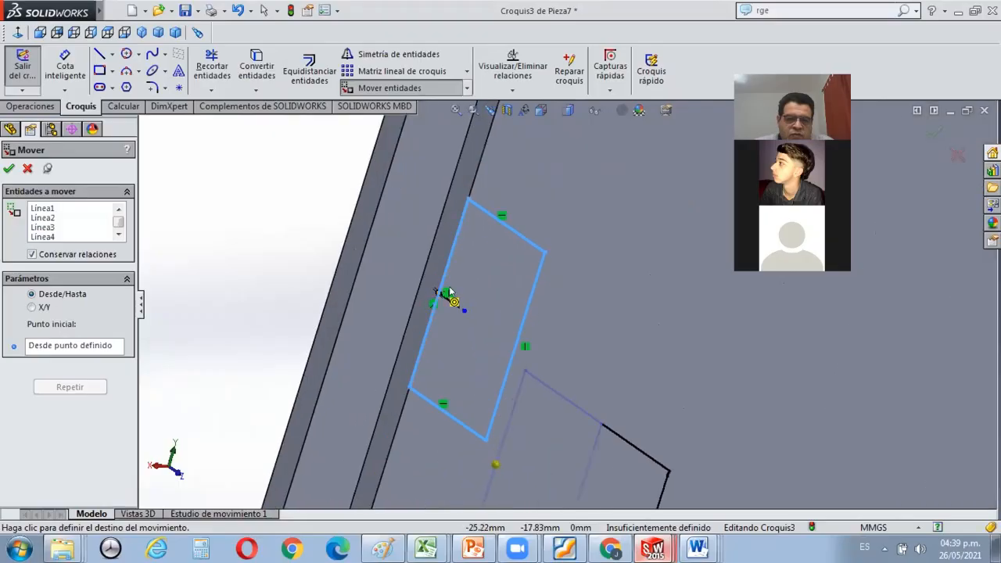
scroll(452, 297, down, 2)
click(481, 289)
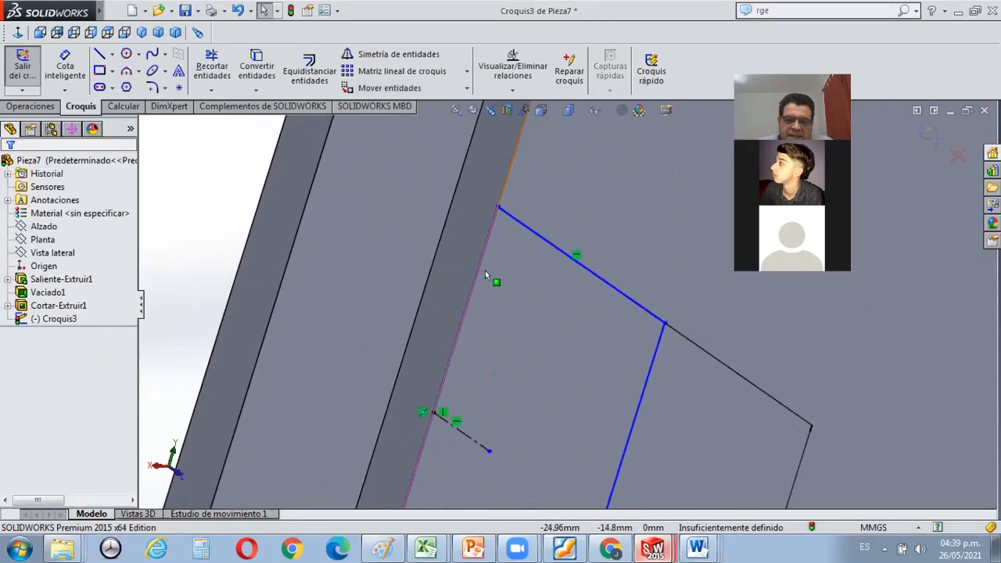
scroll(485, 274, up, 3)
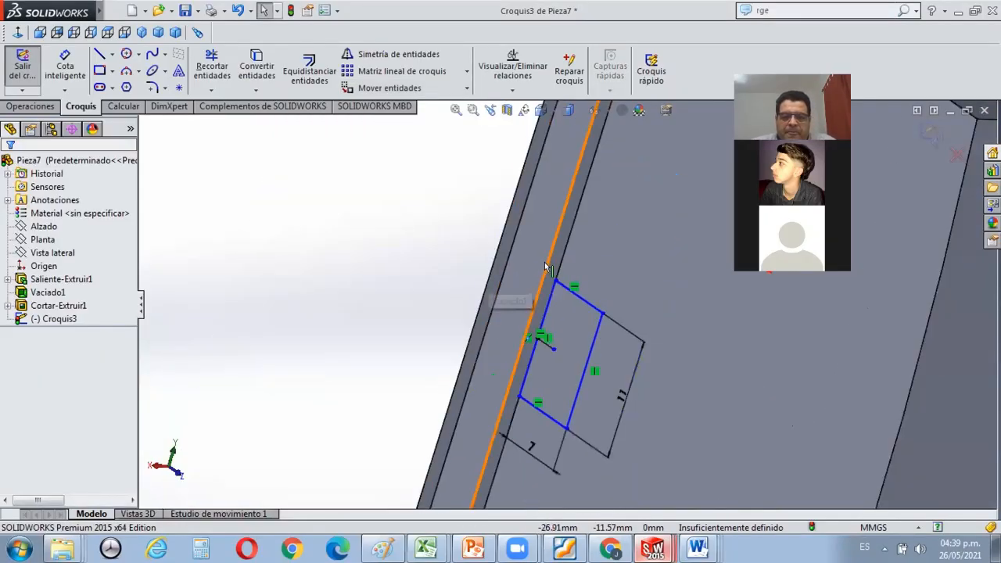
scroll(600, 290, down, 1)
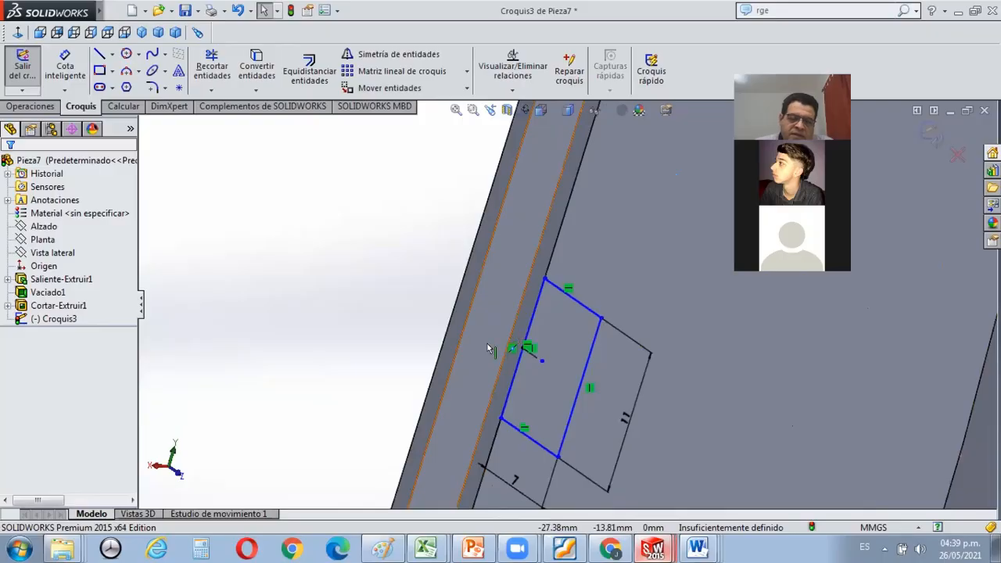
Extrude-cut the 11 by 7 mm rectangle 1.5 mm deep into the shell's side wall.
middle_drag(545, 349, 542, 342)
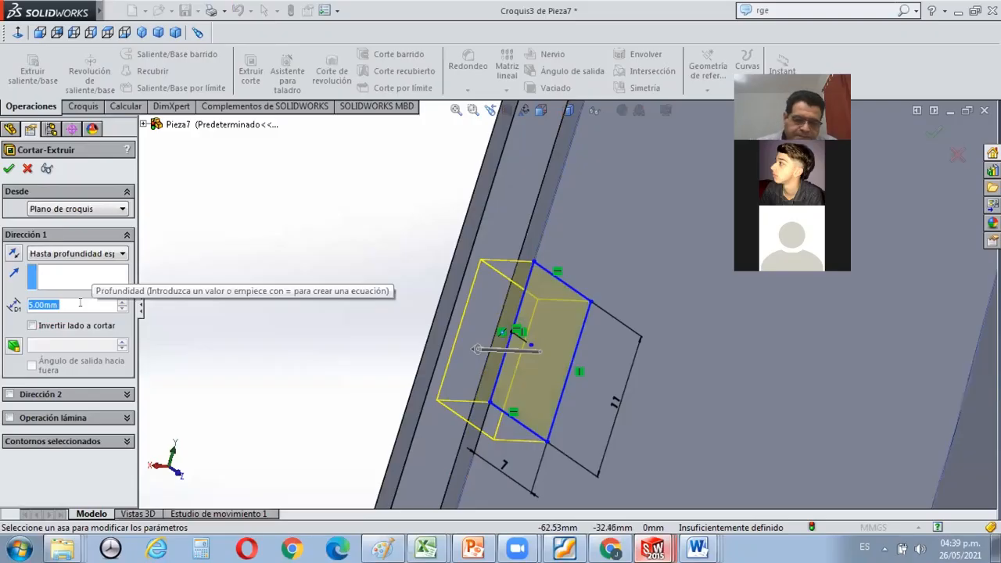
text(1,5)
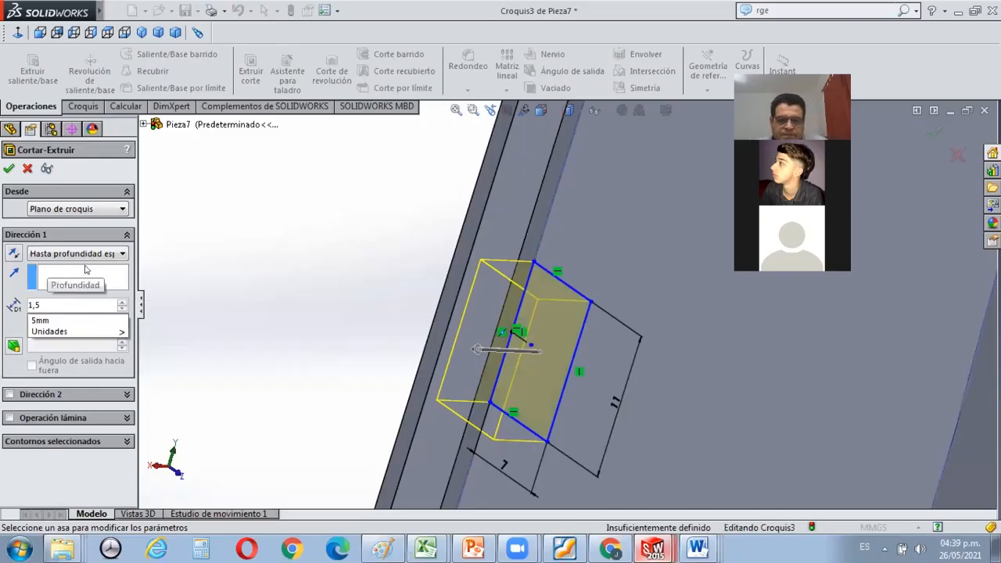
click(9, 167)
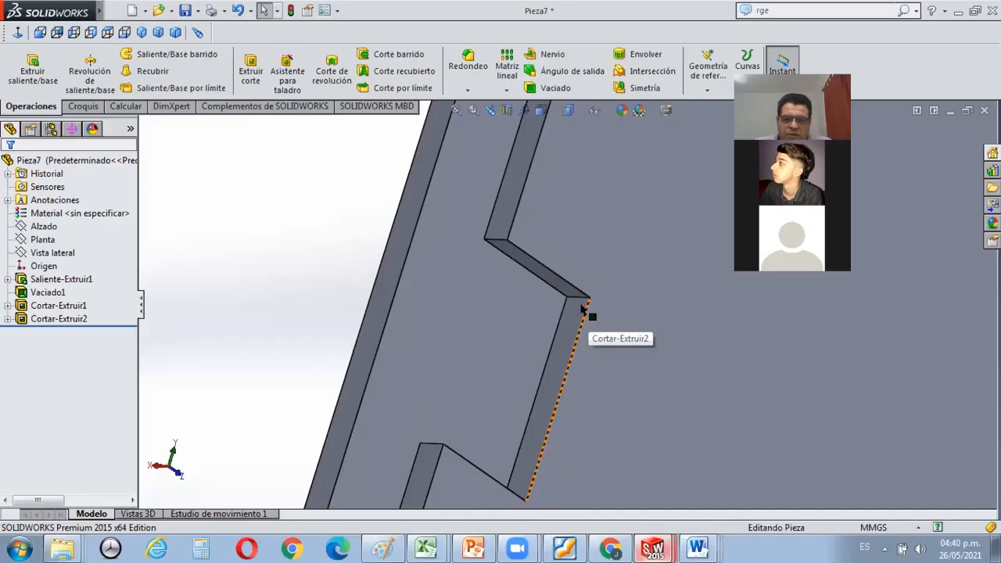
middle_drag(605, 284, 672, 311)
scroll(672, 311, up, 10)
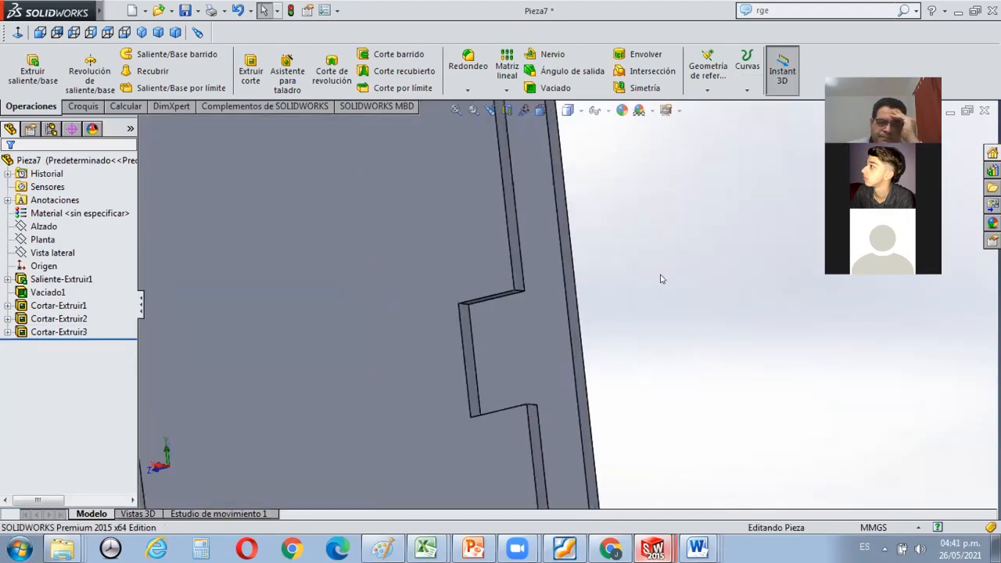
scroll(555, 297, up, 8)
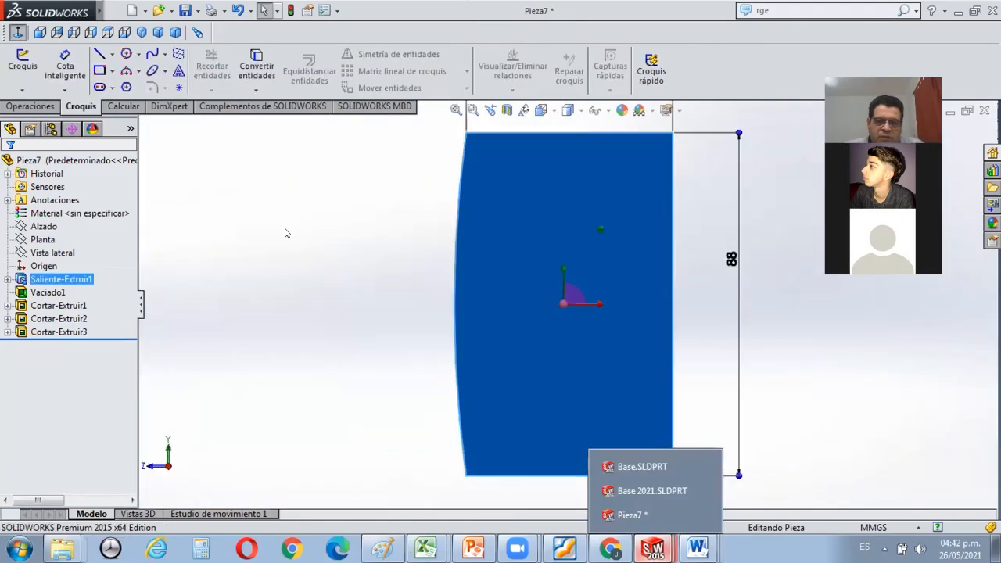
Switch to Foxit Reader and examine the tutorial's ventilation grille instructions for the offset plane, window cut and sketch pattern.
click(325, 258)
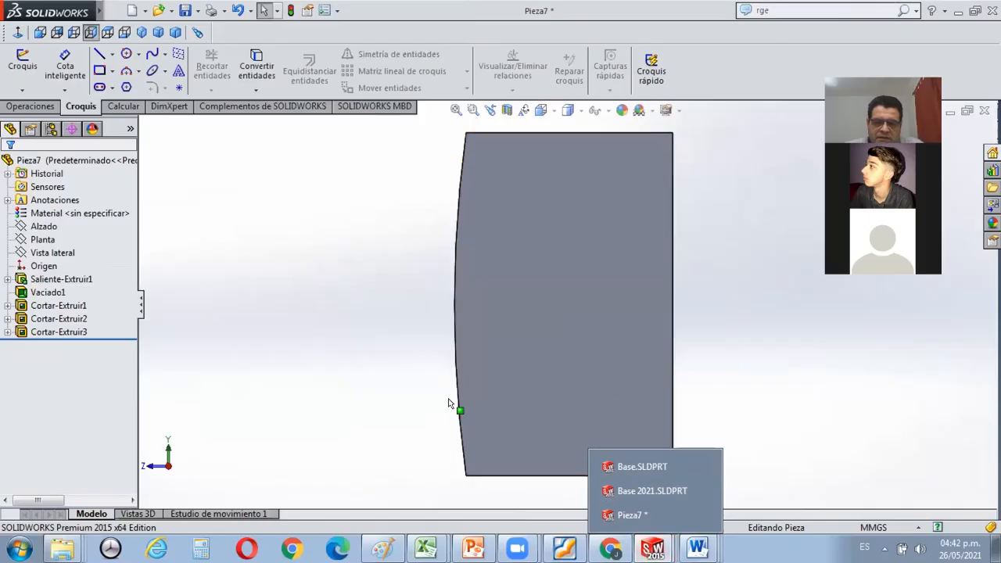
mouse_move(517, 548)
mouse_move(565, 548)
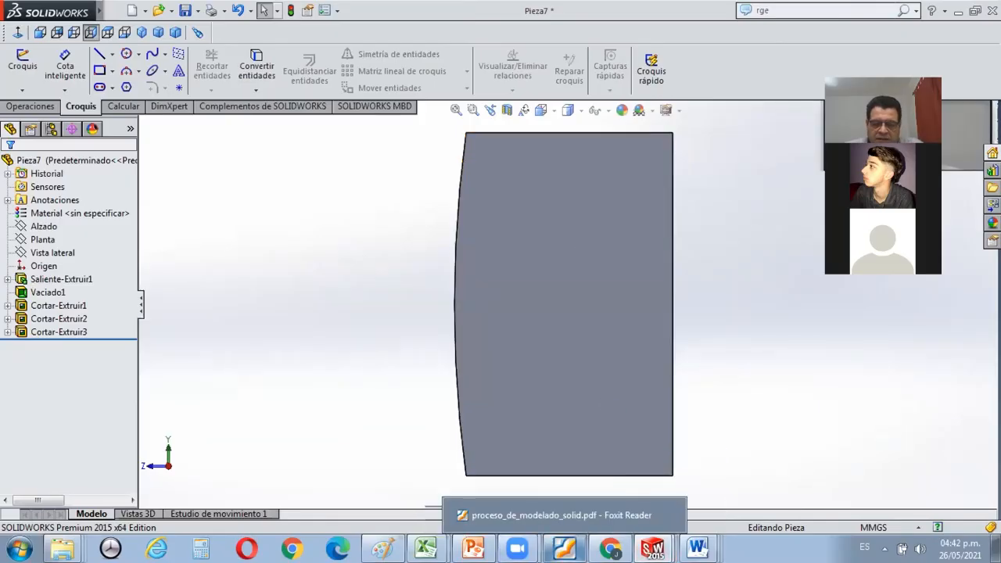
click(564, 548)
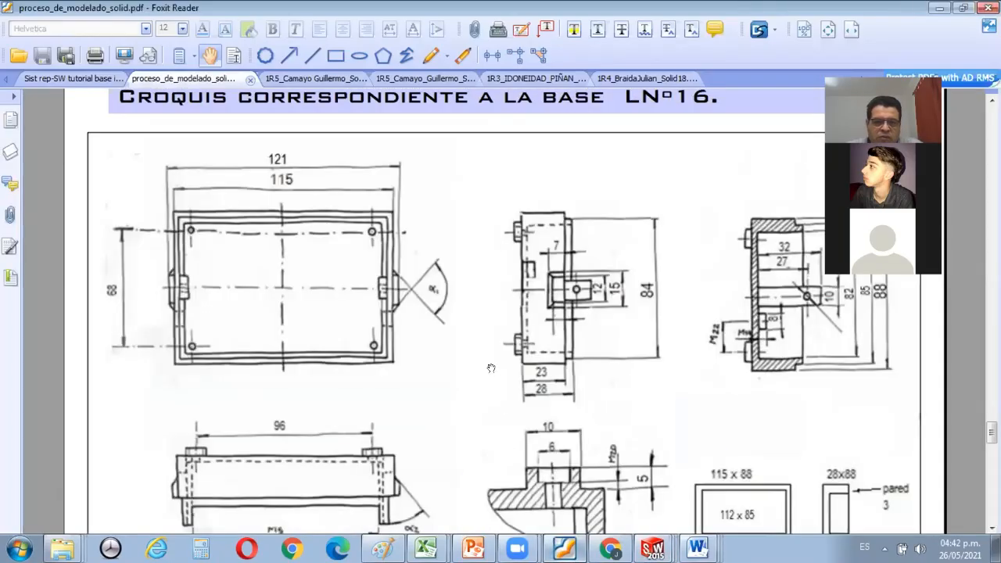
click(88, 79)
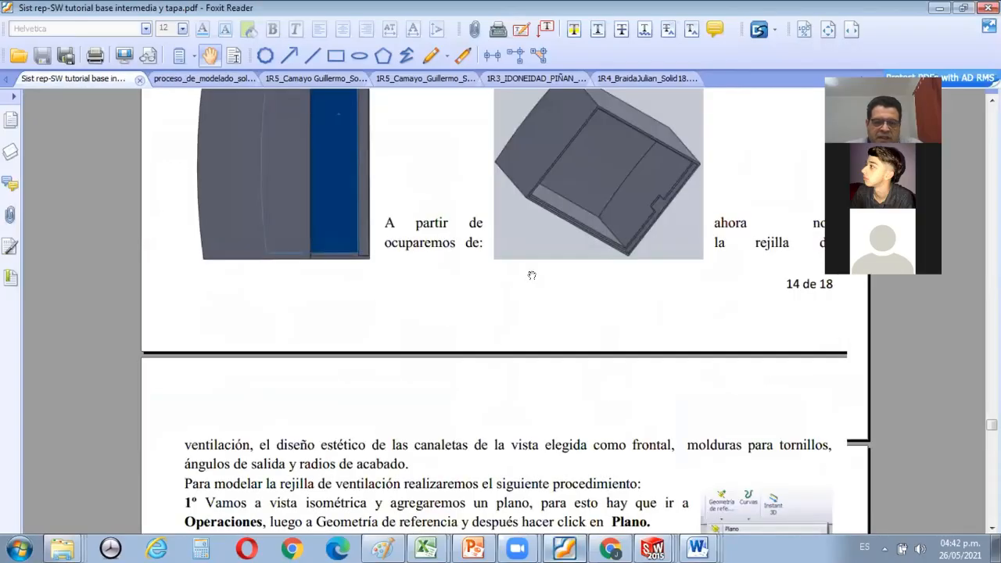
scroll(531, 275, down, 5)
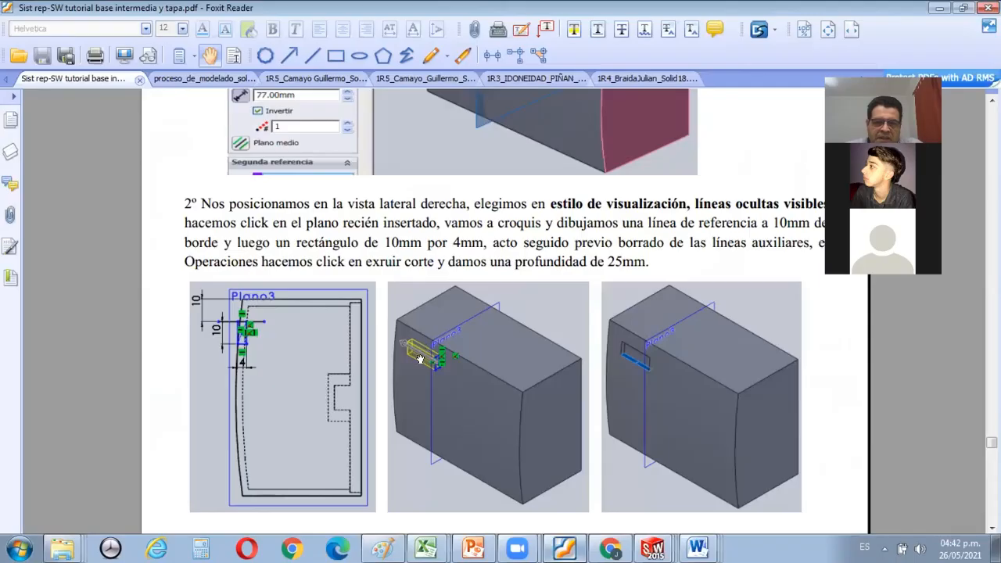
scroll(592, 356, down, 8)
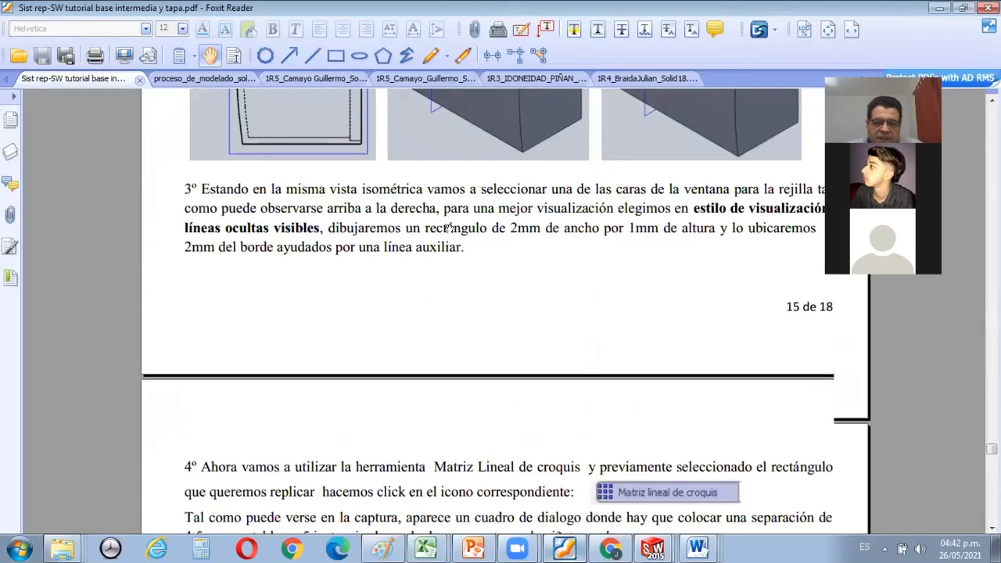
scroll(638, 345, down, 5)
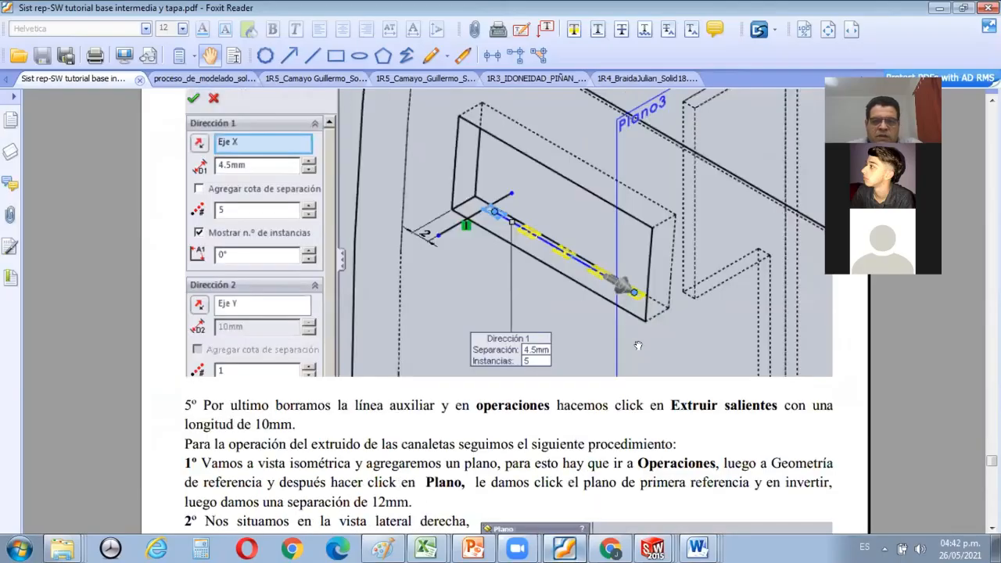
scroll(638, 345, up, 5)
scroll(617, 341, up, 5)
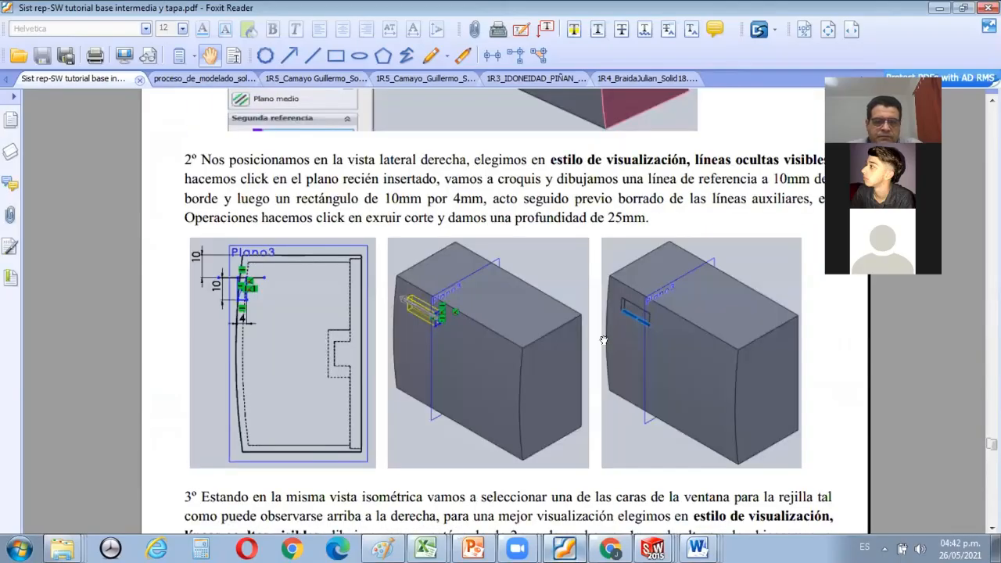
scroll(603, 340, up, 5)
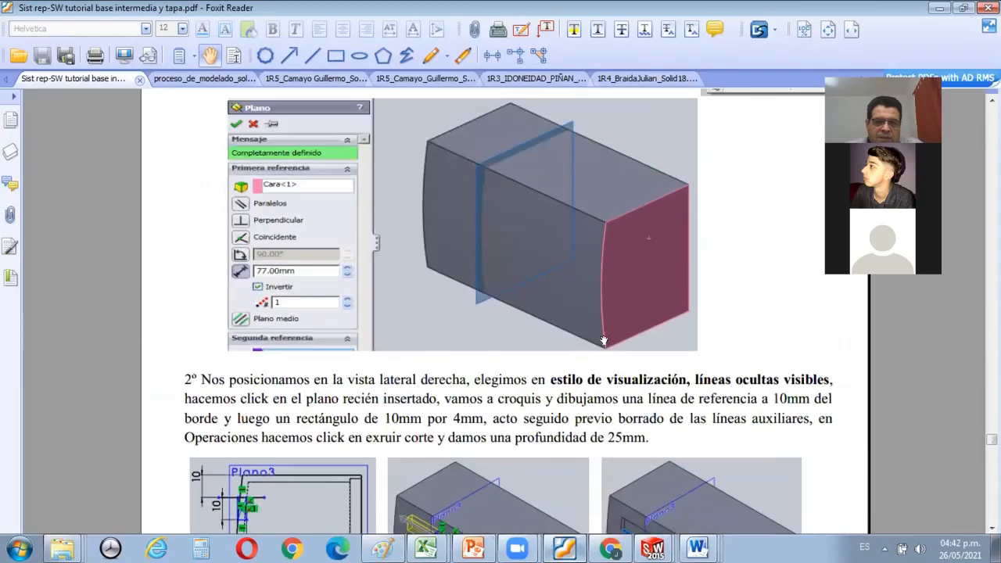
scroll(603, 340, up, 3)
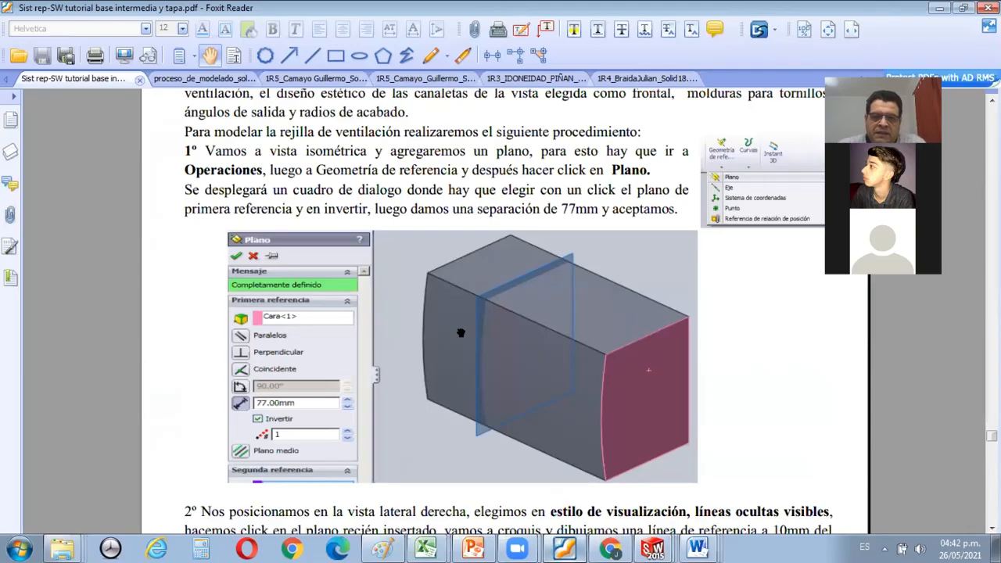
scroll(477, 337, up, 3)
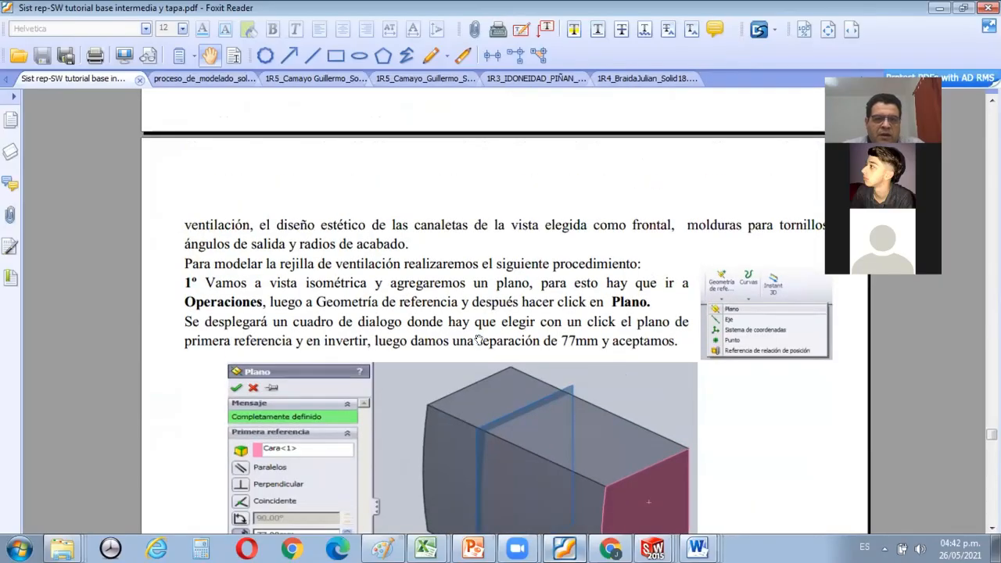
scroll(479, 339, down, 1)
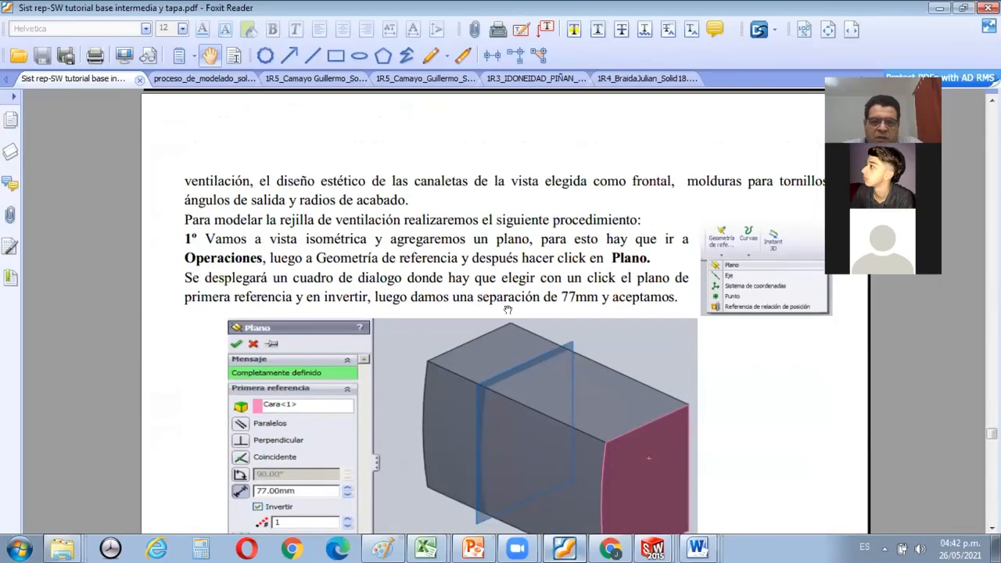
scroll(507, 309, down, 2)
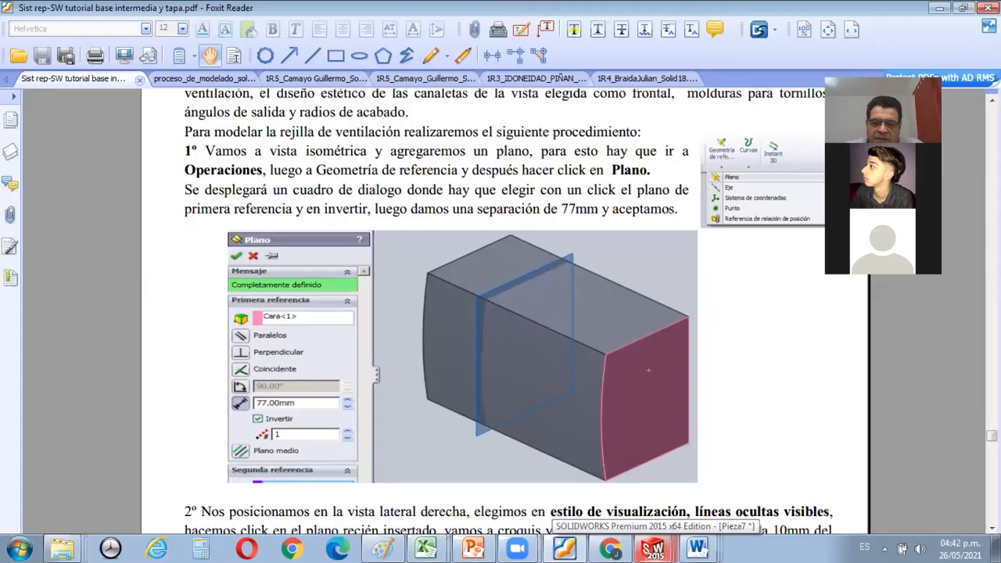
Switch to SOLIDWORKS and create a reference plane offset 77 mm from the block's 53 by 88 mm end face, with the offset reversed.
click(653, 549)
click(638, 511)
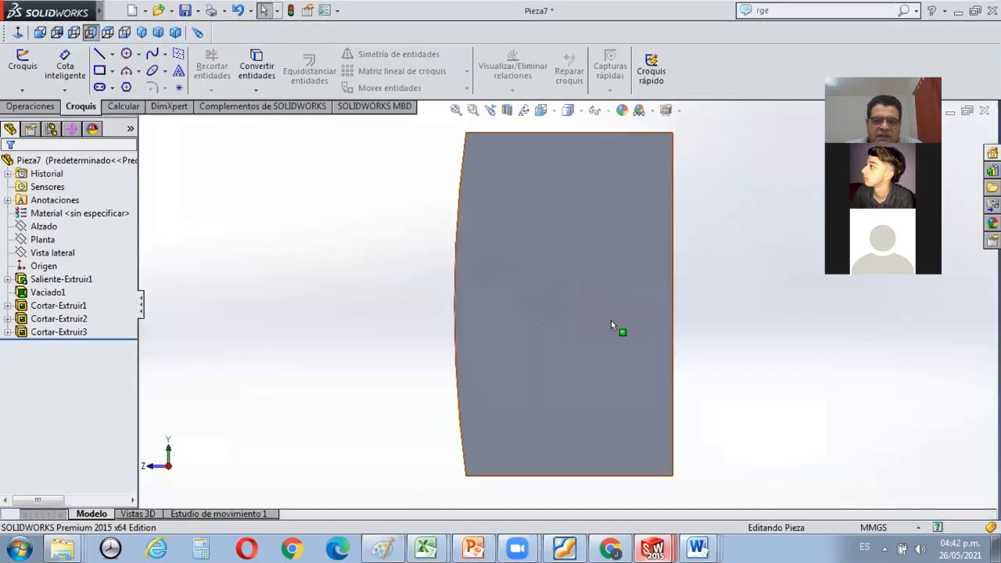
click(599, 283)
middle_drag(609, 310, 650, 368)
key(f)
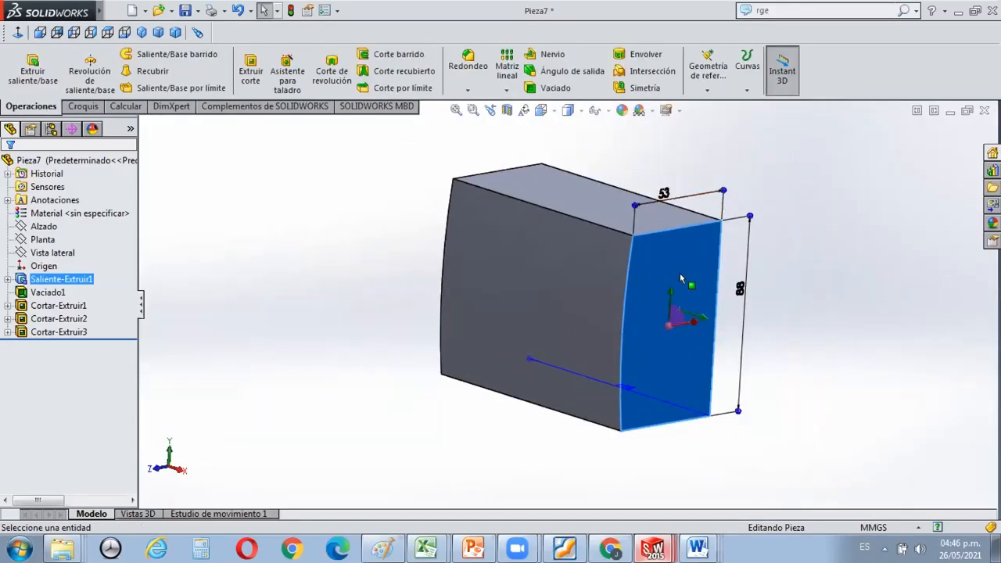
scroll(687, 274, down, 2)
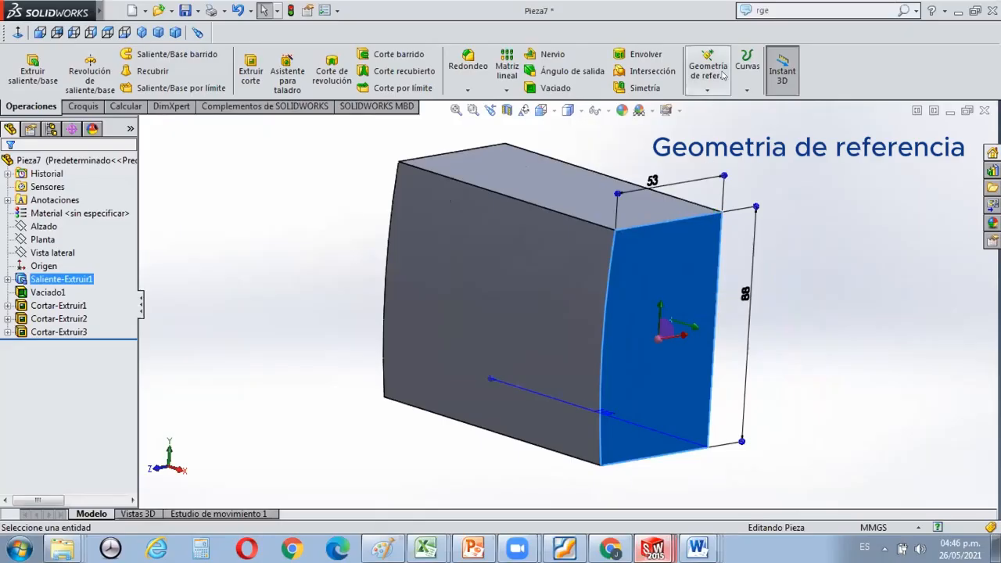
click(707, 90)
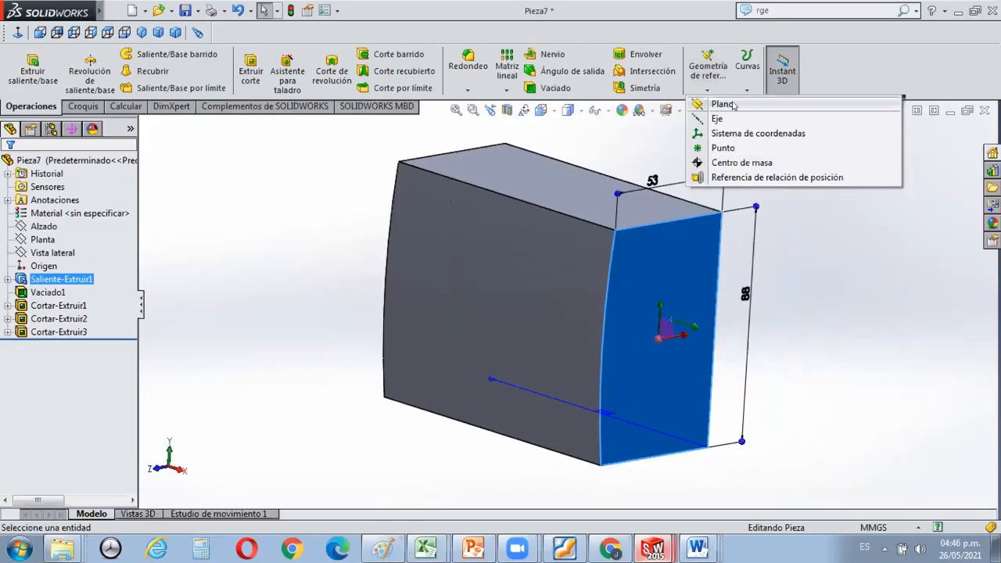
click(727, 101)
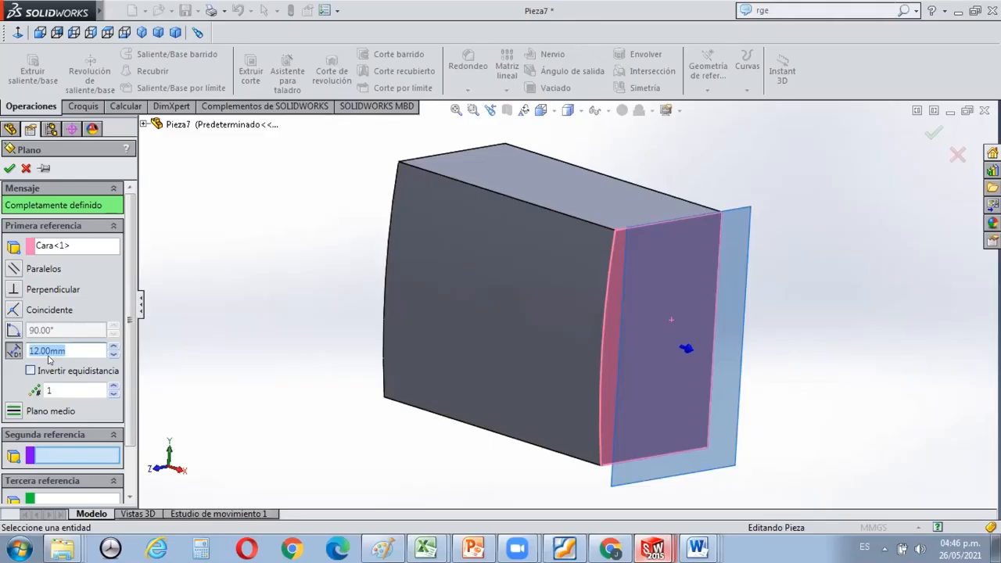
text(77)
click(69, 388)
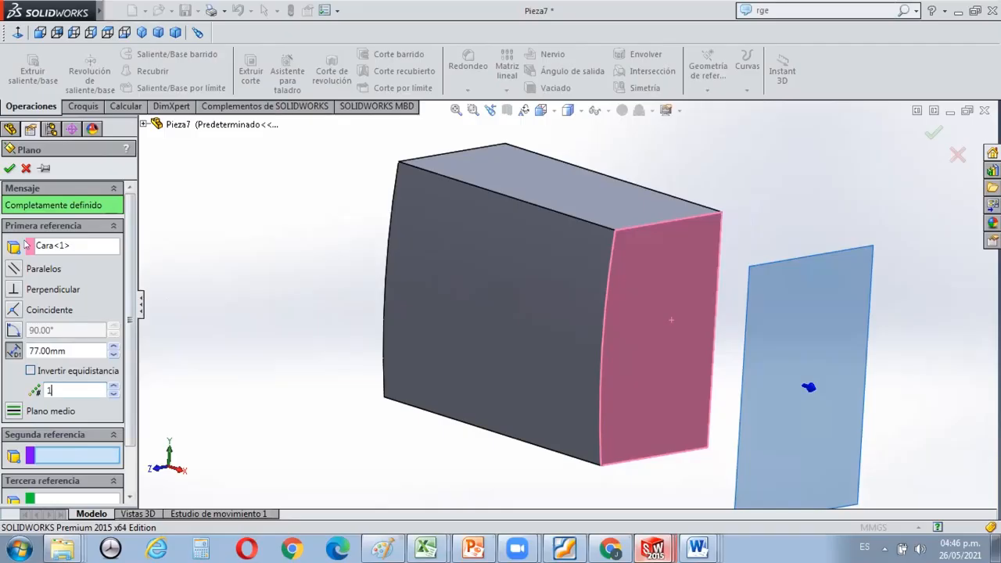
click(30, 369)
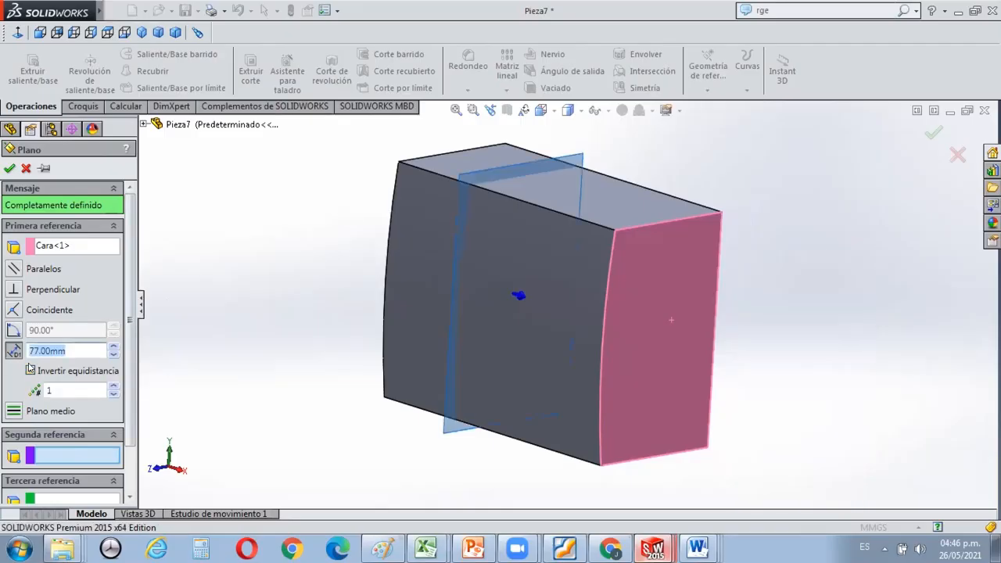
click(9, 168)
Select the new plane, orient the model to the right-side view and set the display style to hidden lines visible.
scroll(623, 159, down, 2)
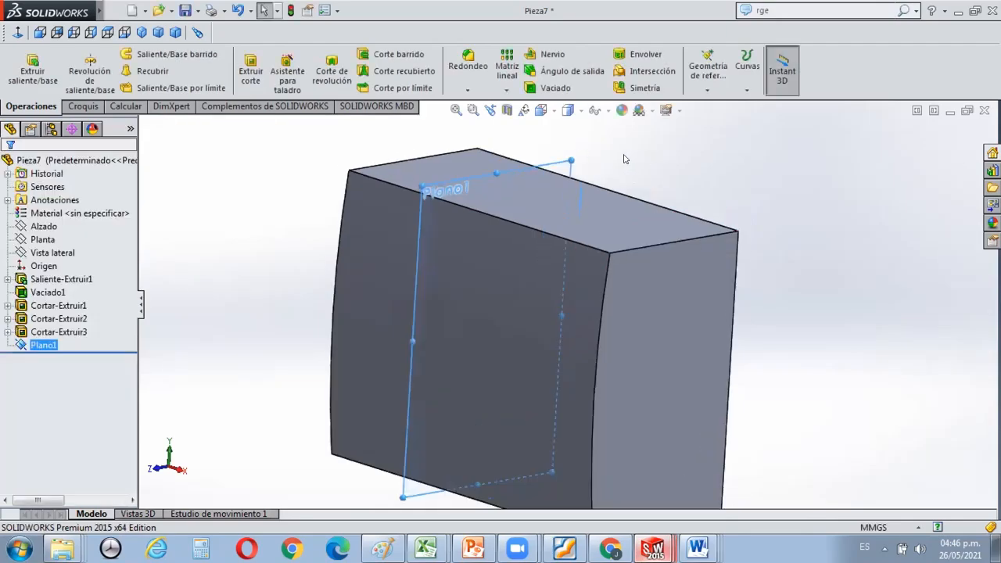
click(564, 171)
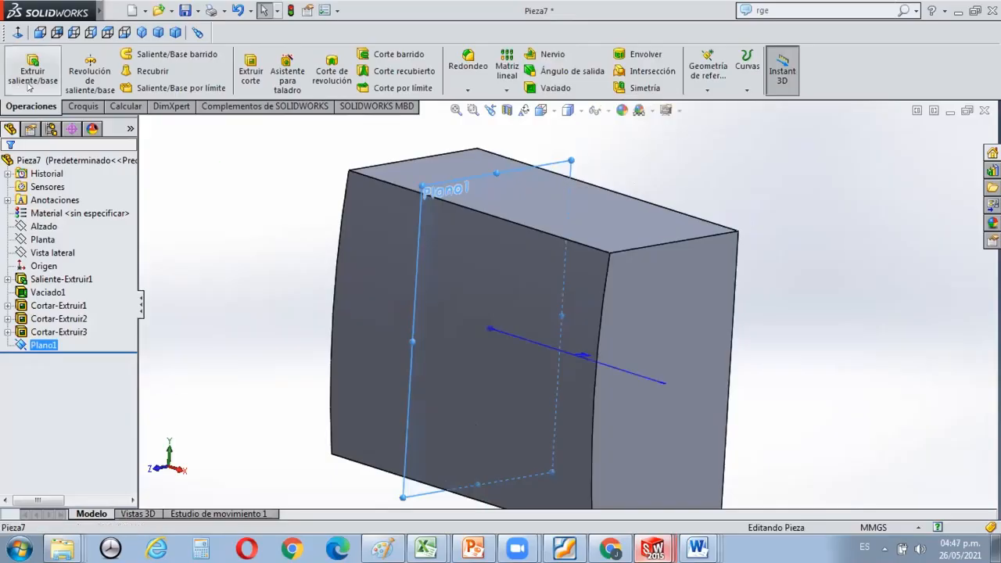
click(91, 32)
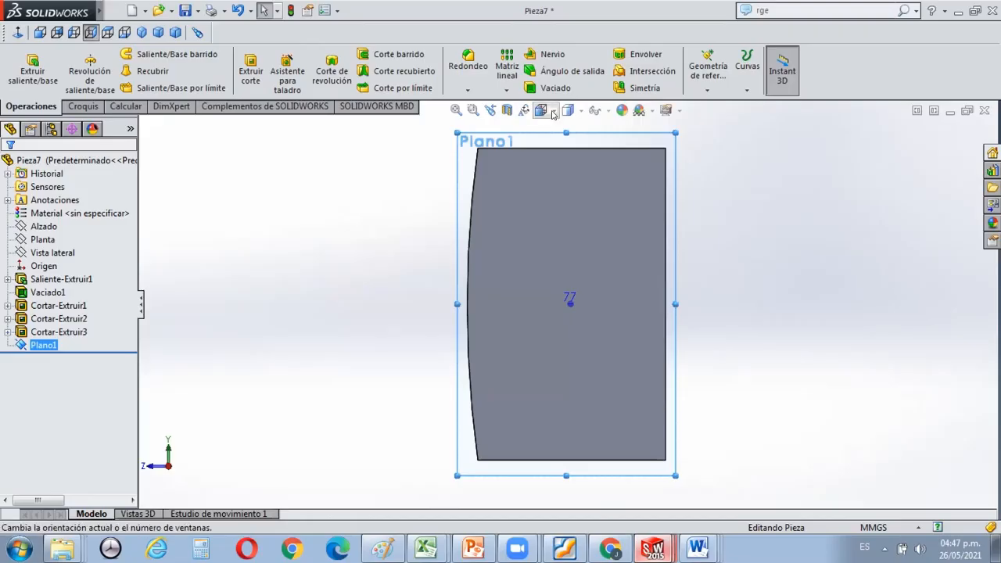
click(581, 111)
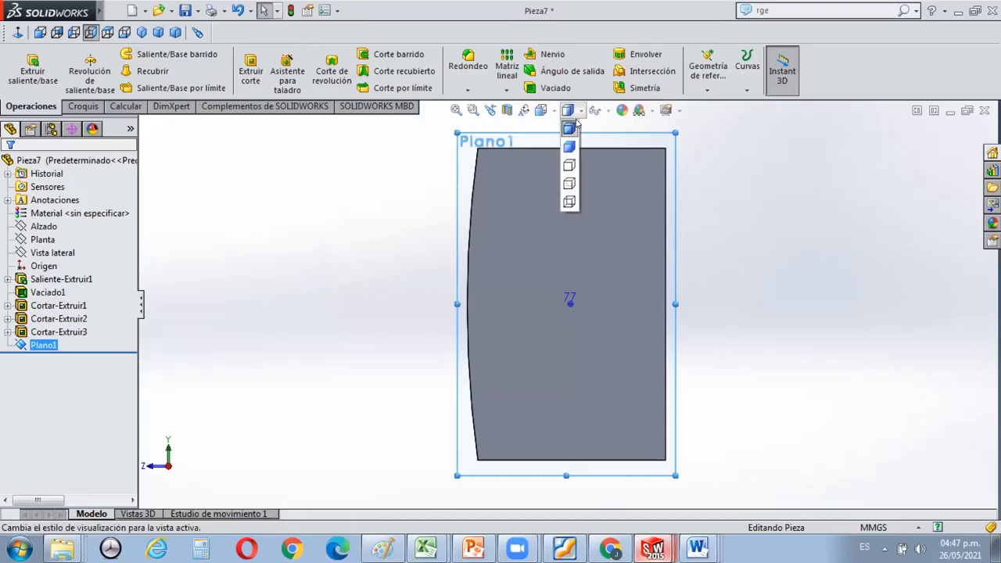
click(569, 183)
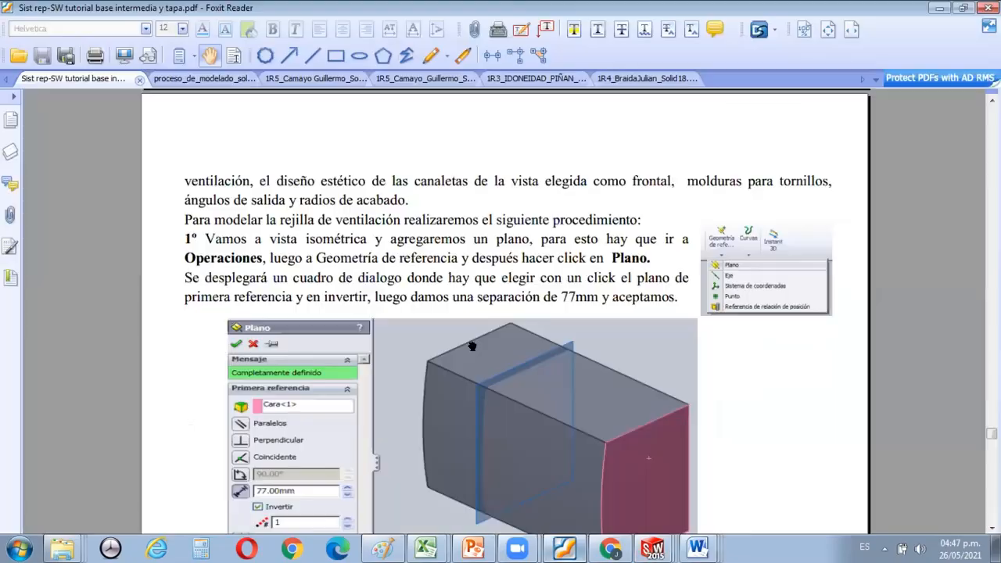
Read the tutorial's window cut instructions and sketch figure in Foxit Reader, and return to SOLIDWORKS.
scroll(471, 346, down, 5)
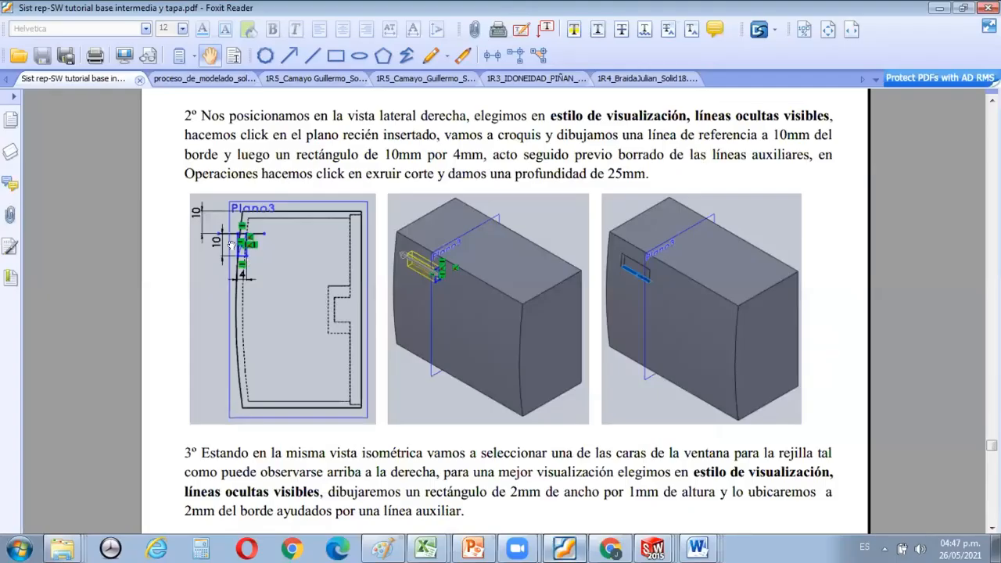
ctrl+scroll(231, 245, up, 2)
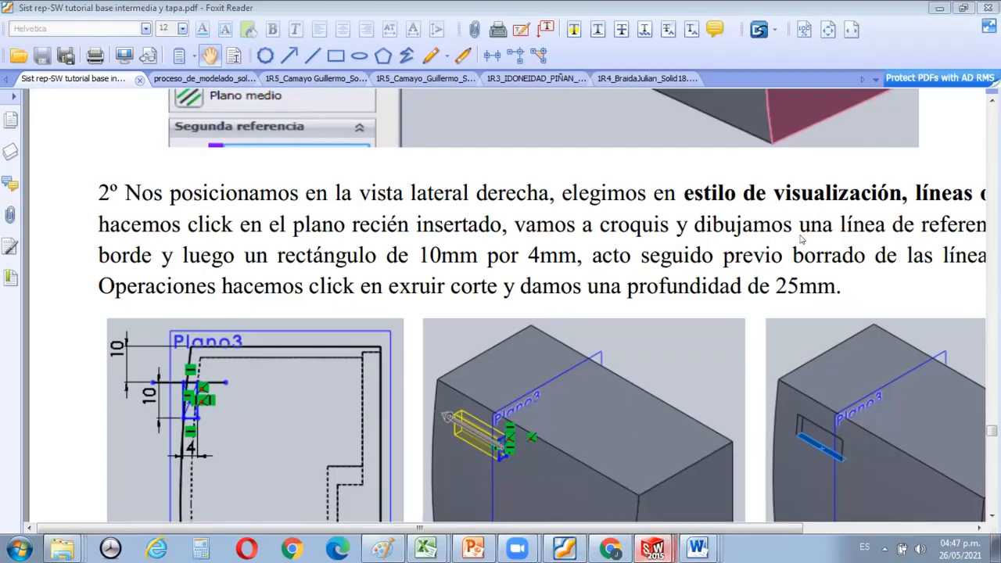
key(alt+Tab)
Sketch a corner rectangle about 7.7 mm wide and 12.6 mm high on the new plane, across the curved wall near its upper end.
scroll(782, 228, down, 1)
scroll(769, 220, up, 1)
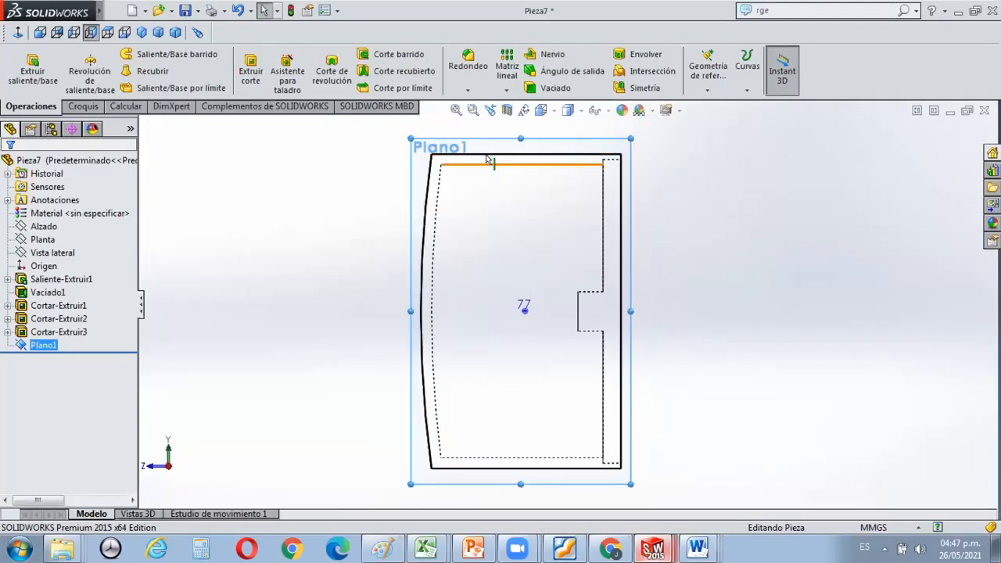
scroll(485, 160, down, 1)
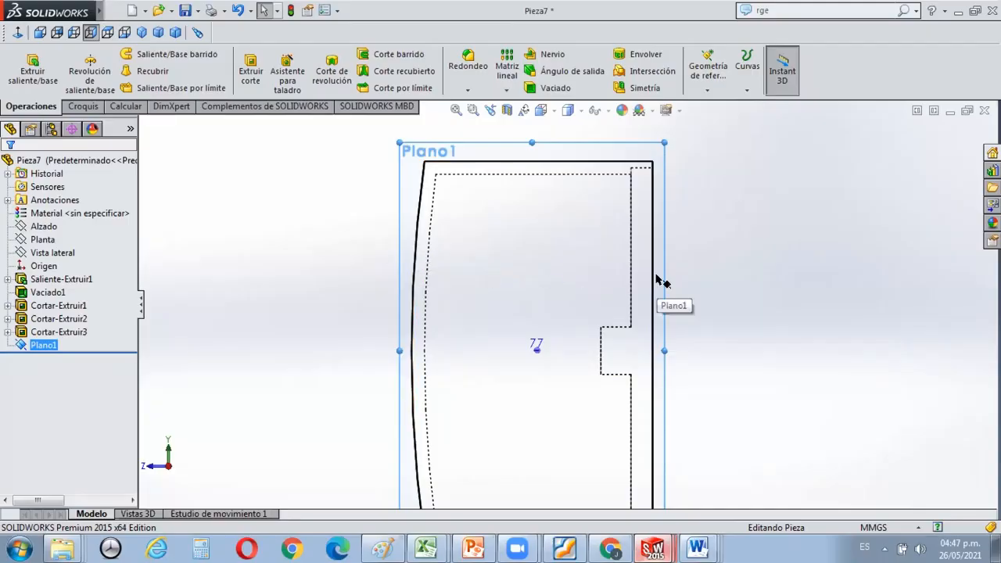
click(82, 106)
click(100, 69)
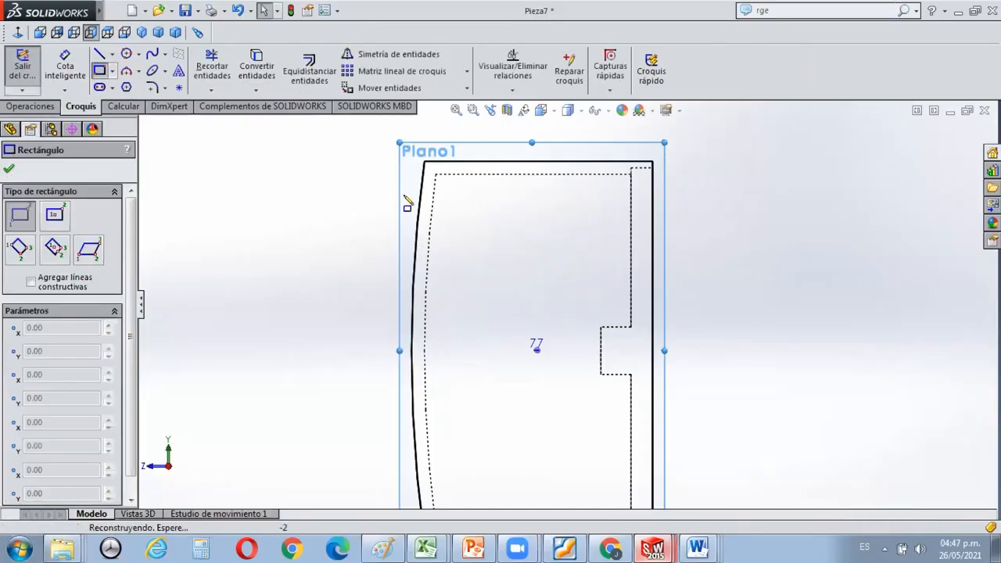
mouse_move(418, 220)
mouse_down()
mouse_move(425, 247)
mouse_move(488, 334)
mouse_up()
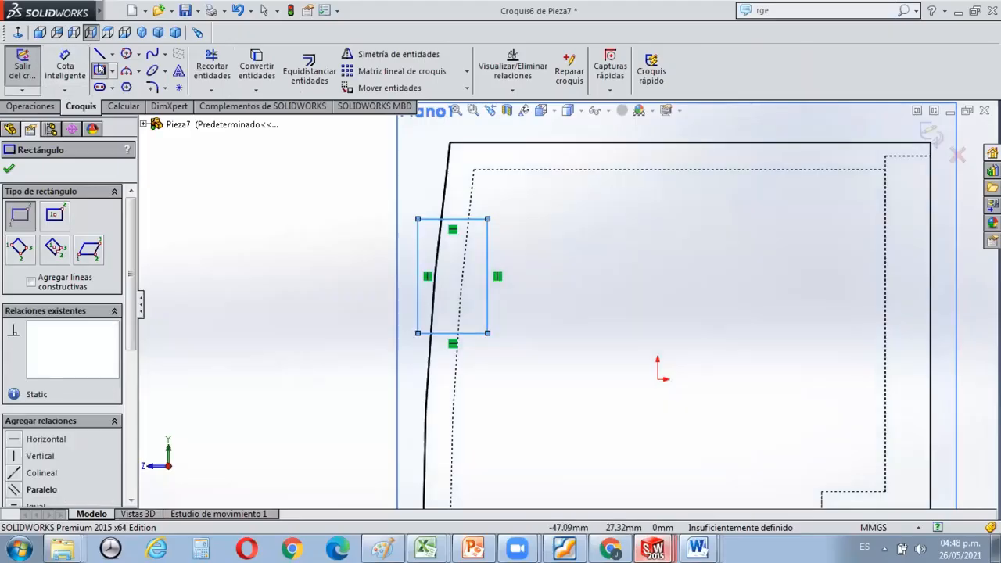
Dimension the sketched rectangle to a height of 10 mm and a width of 4 mm.
click(65, 67)
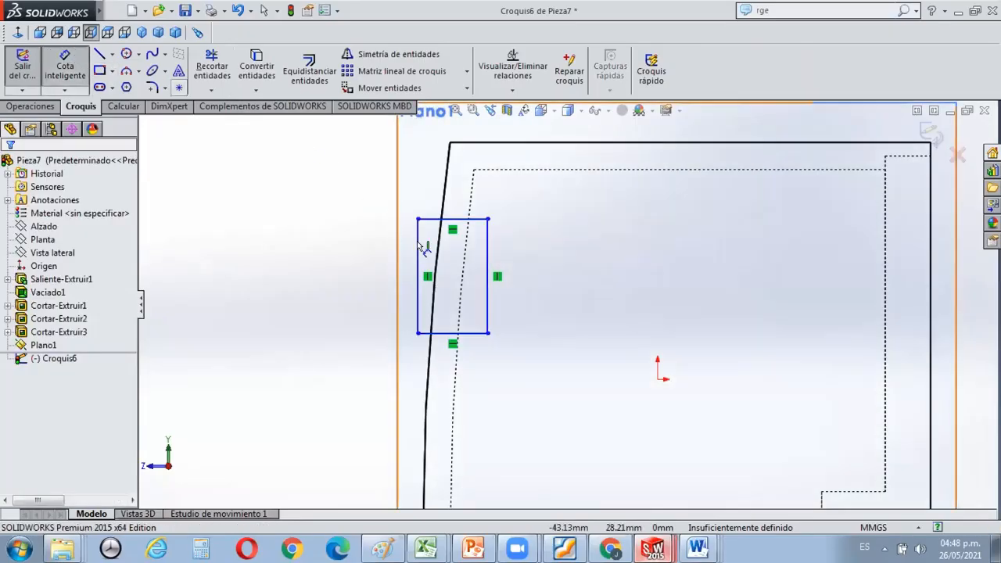
click(417, 266)
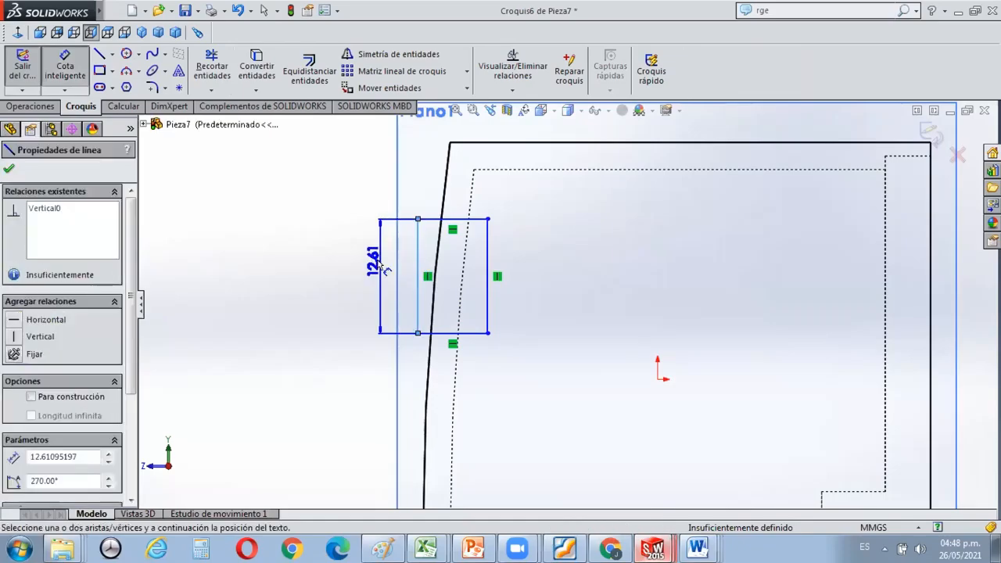
click(379, 265)
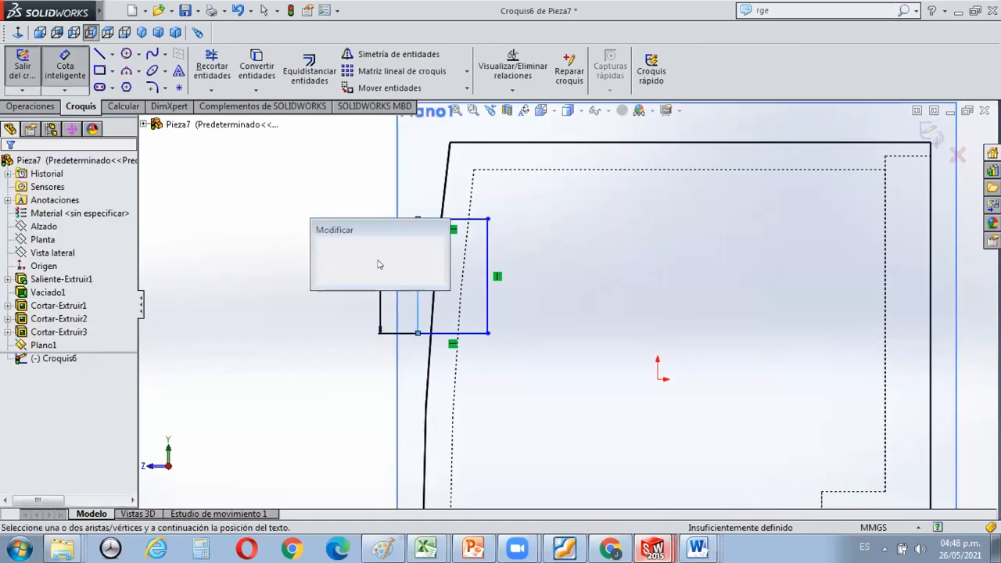
text(10)
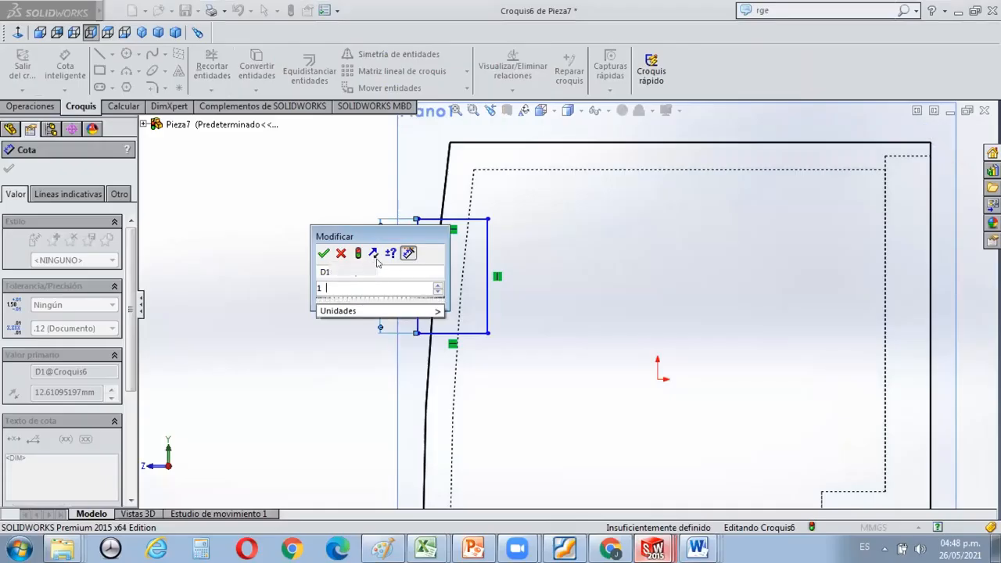
click(324, 253)
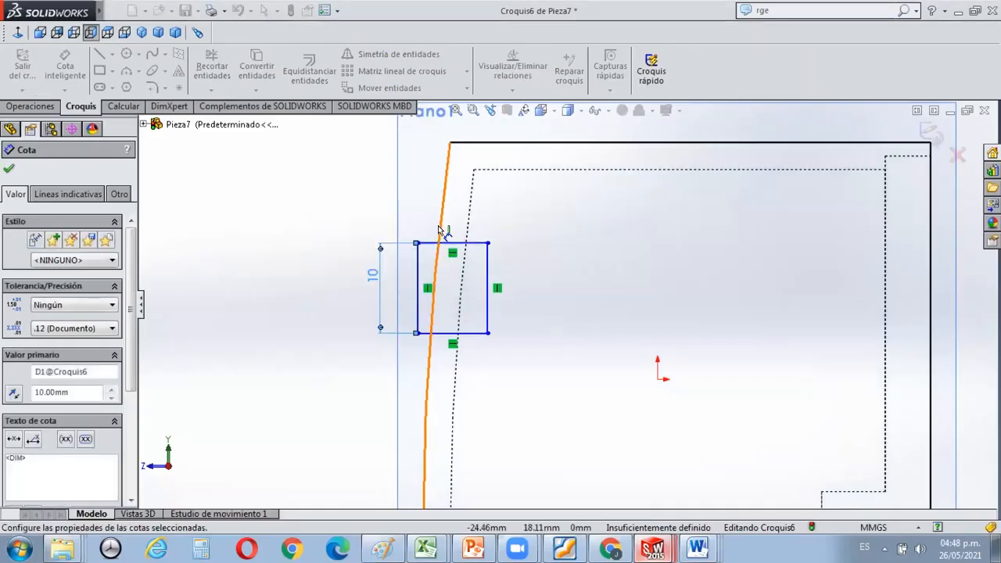
scroll(449, 231, down, 1)
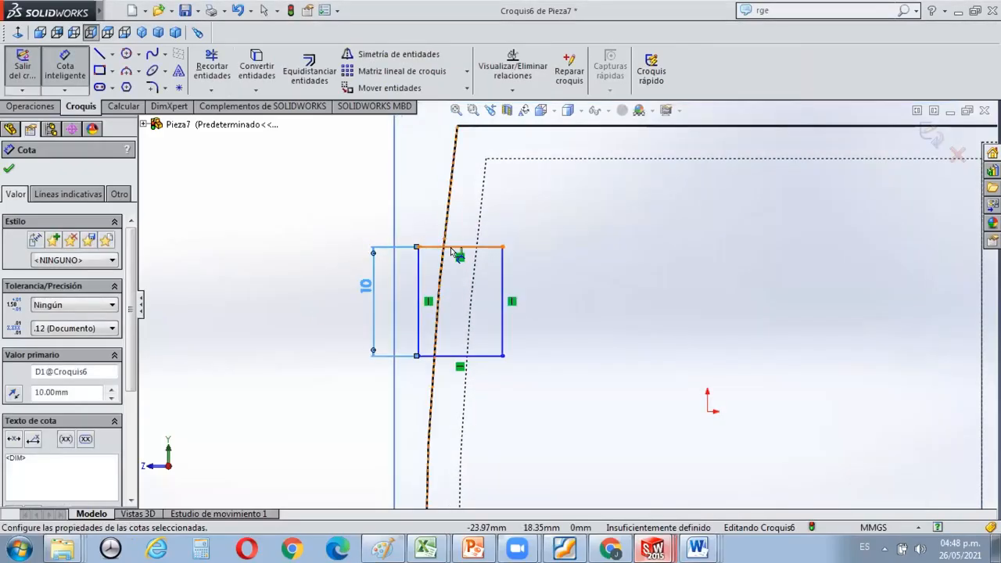
click(451, 250)
click(453, 224)
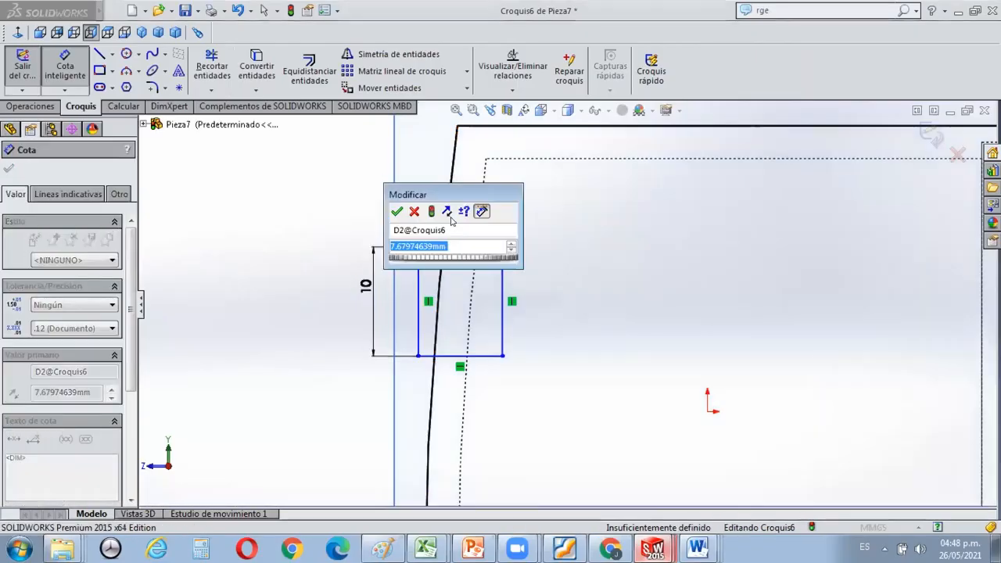
text(4)
click(399, 211)
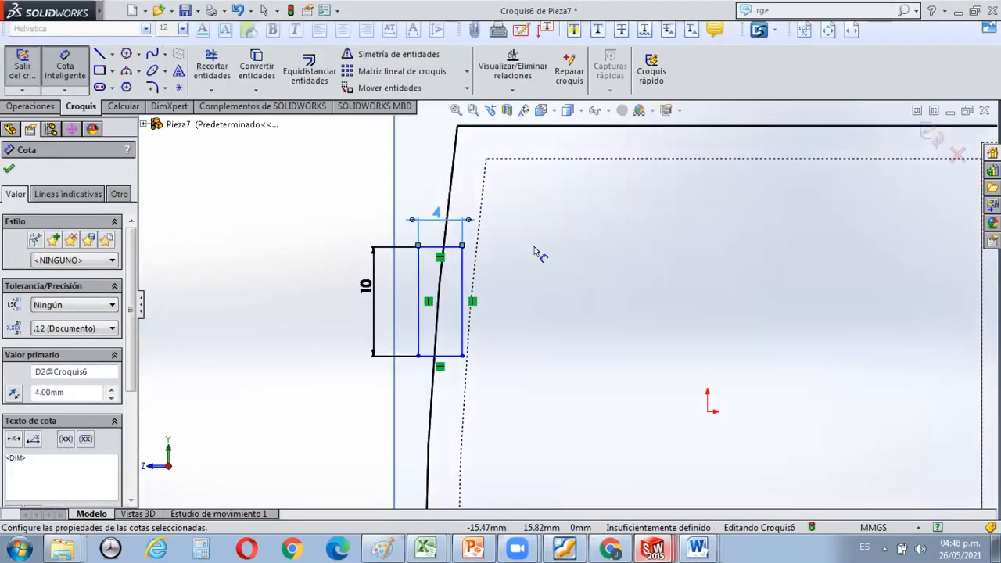
Dimension the vertical distance from the block's upper outer corner to the rectangle's upper outer corner as 10 mm.
scroll(542, 208, up, 1)
scroll(546, 205, down, 1)
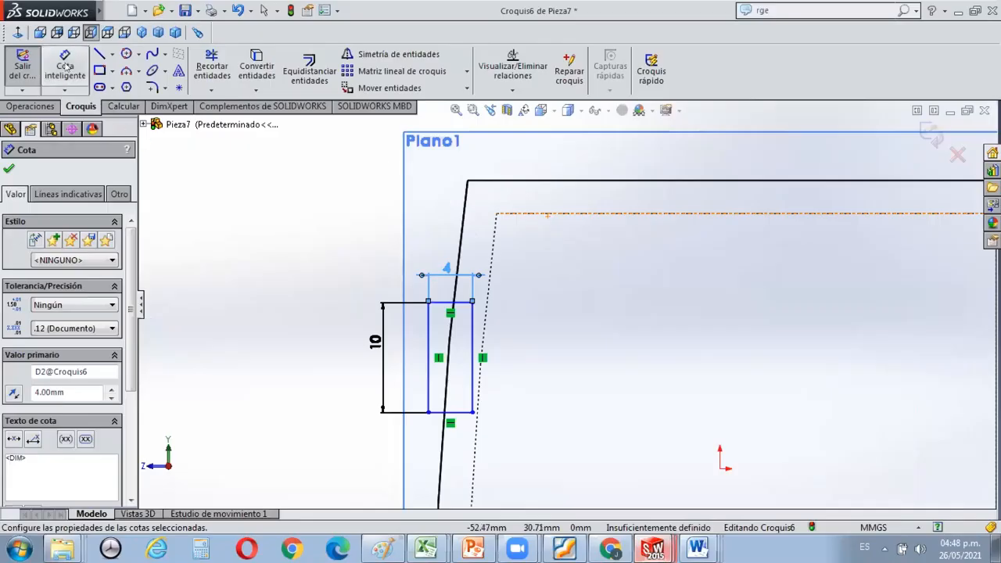
click(468, 182)
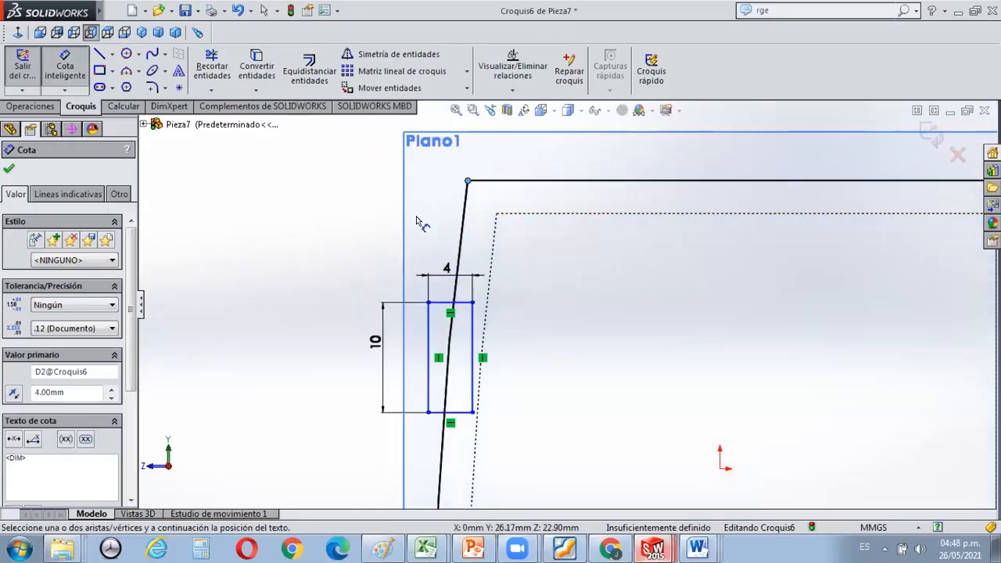
click(427, 303)
click(361, 252)
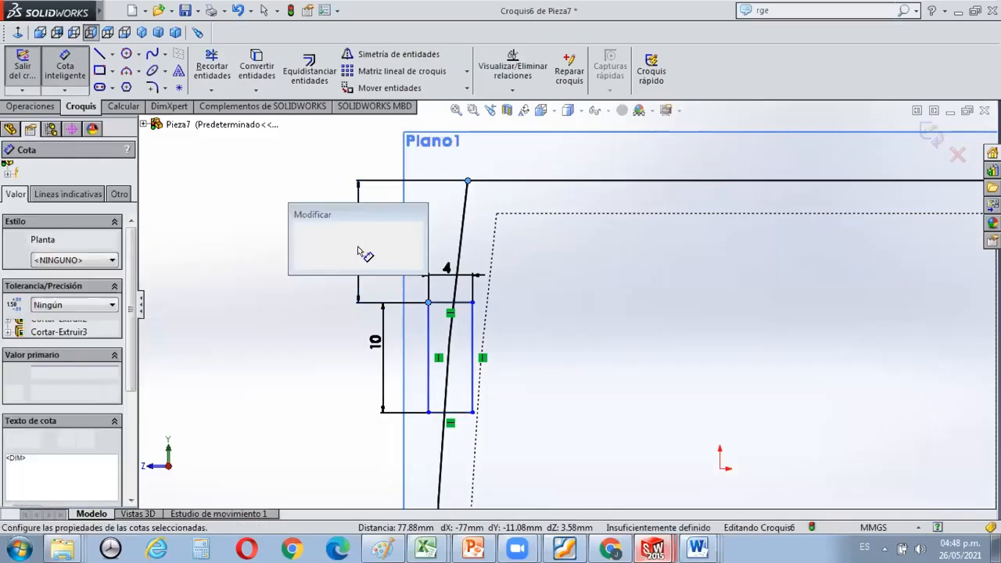
text(10)
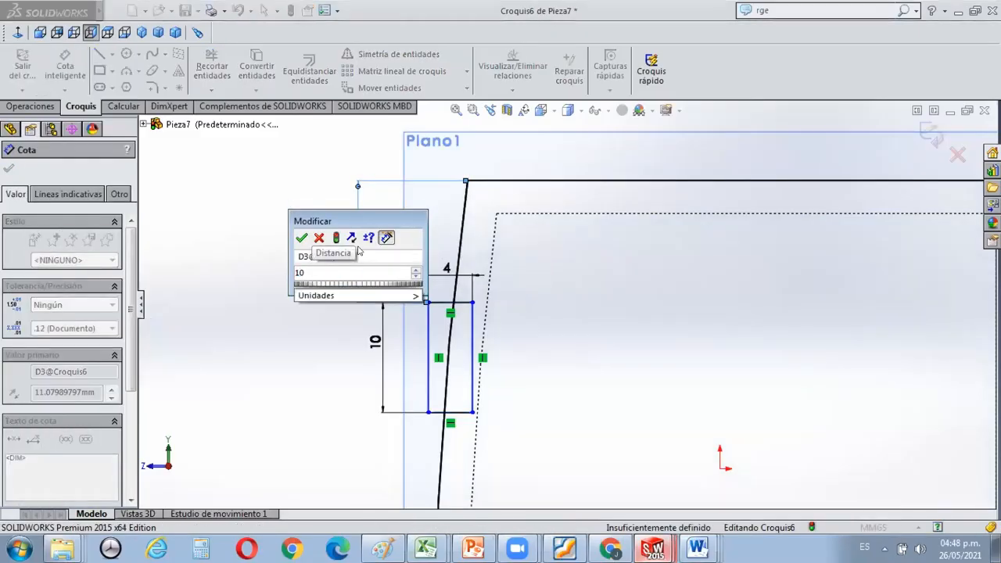
click(301, 237)
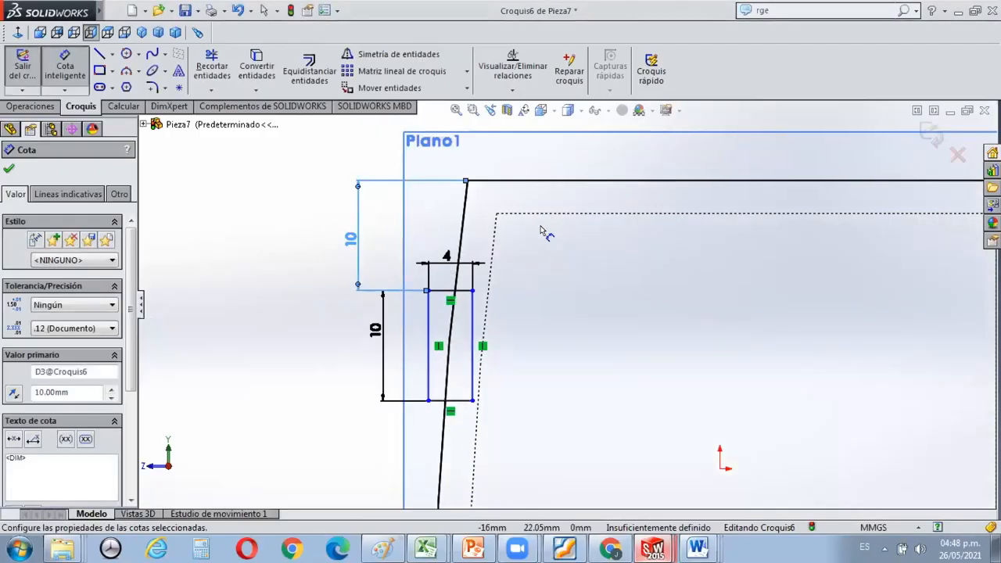
click(472, 341)
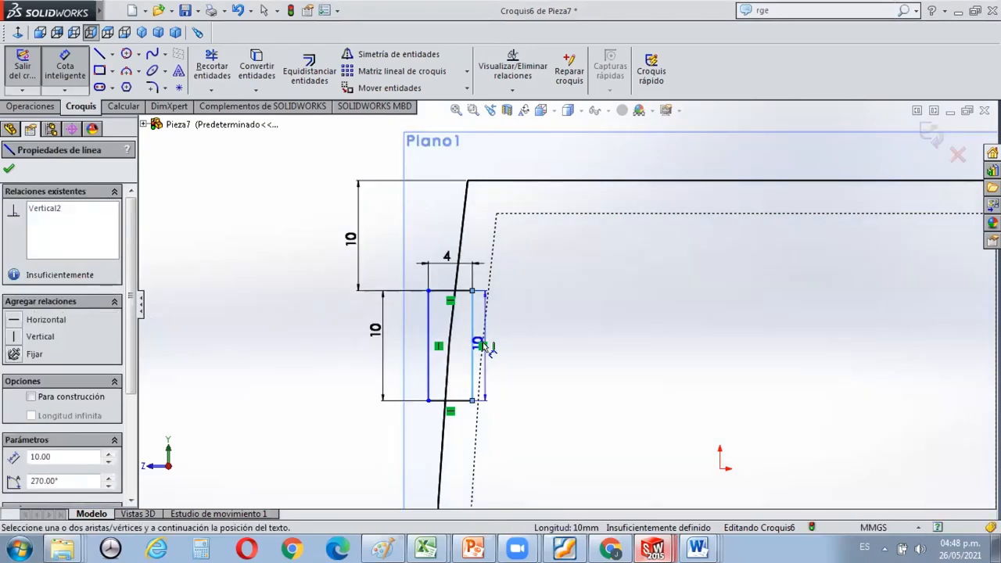
key(Escape)
key(Escape)
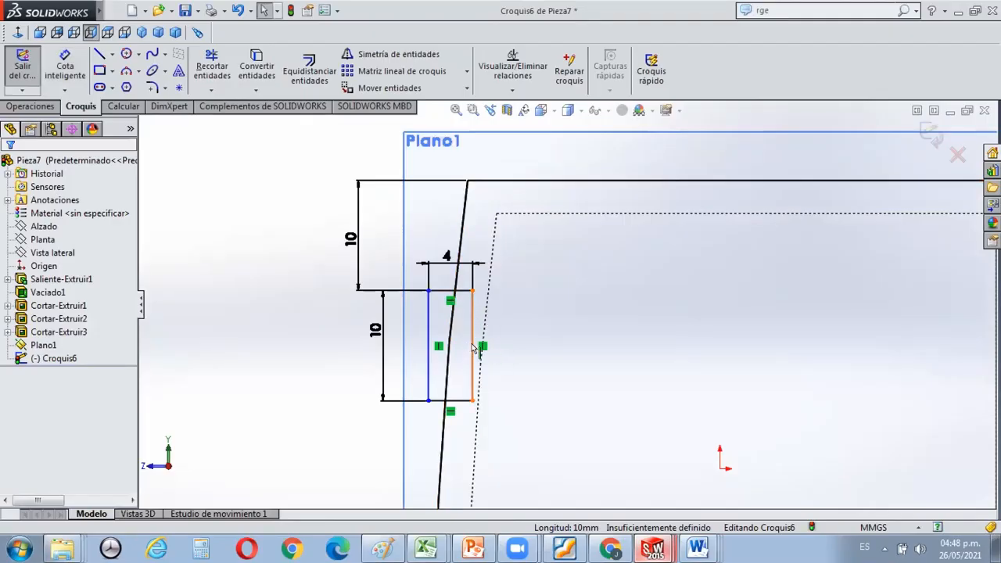
Shift the rectangle inward horizontally until its lower outer corner meets the block's outer curved edge.
mouse_move(482, 346)
mouse_down()
mouse_move(518, 351)
mouse_move(484, 341)
mouse_up()
scroll(609, 327, down, 6)
scroll(590, 299, up, 2)
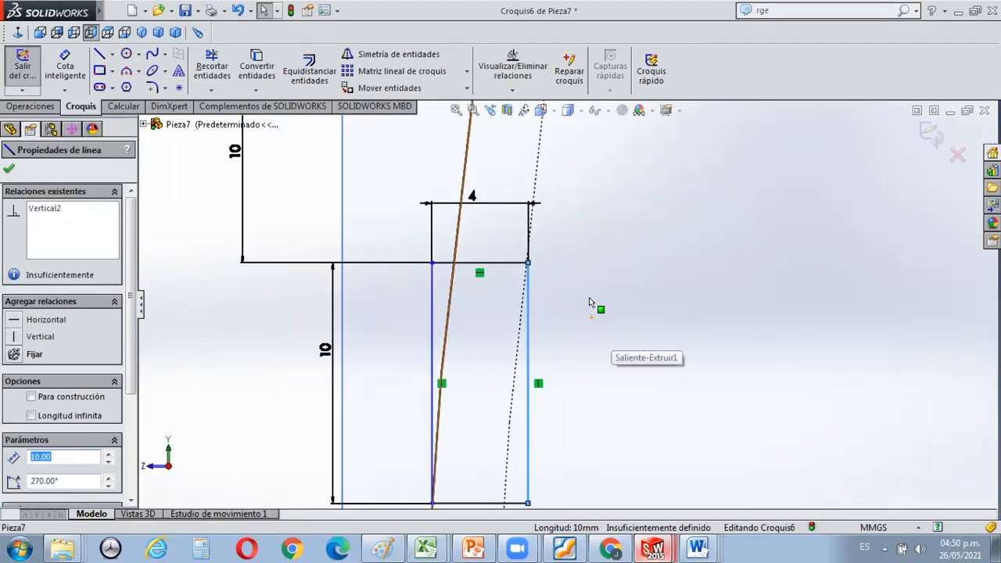
key(Escape)
Set the sketched rectangle's width to 8 mm and shift it outward horizontally until it spans the full thickness of the curved wall.
double_click(471, 196)
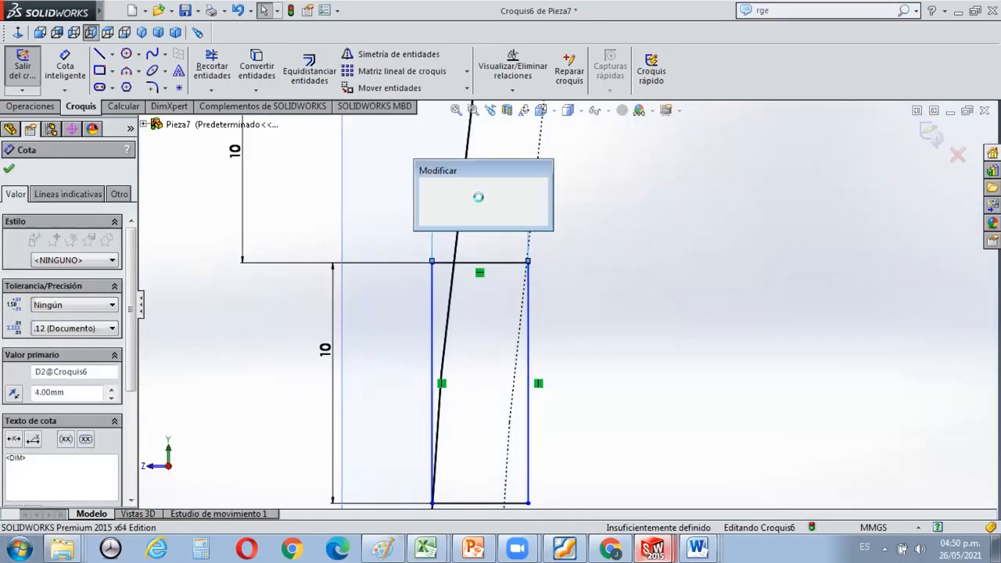
text(8)
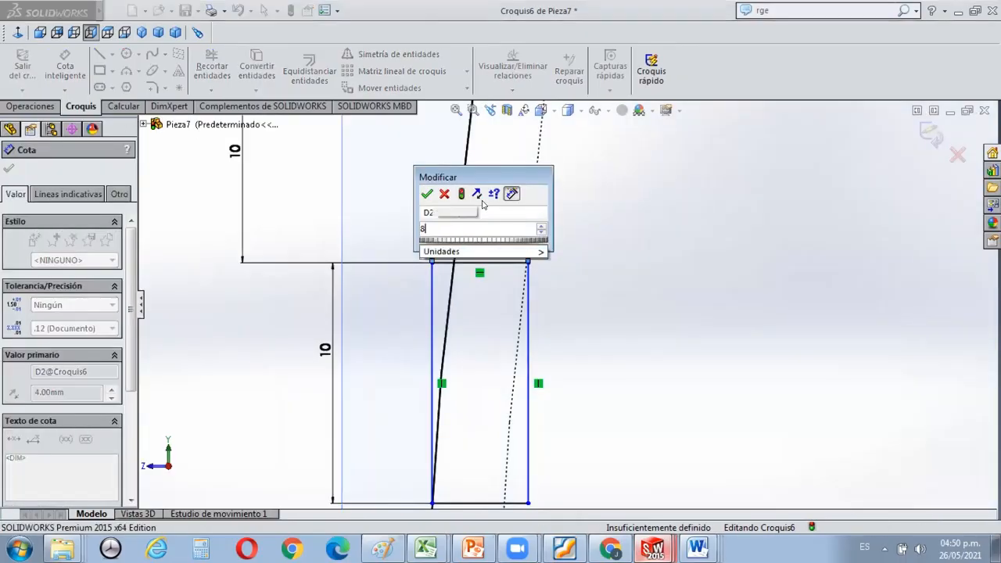
key(Return)
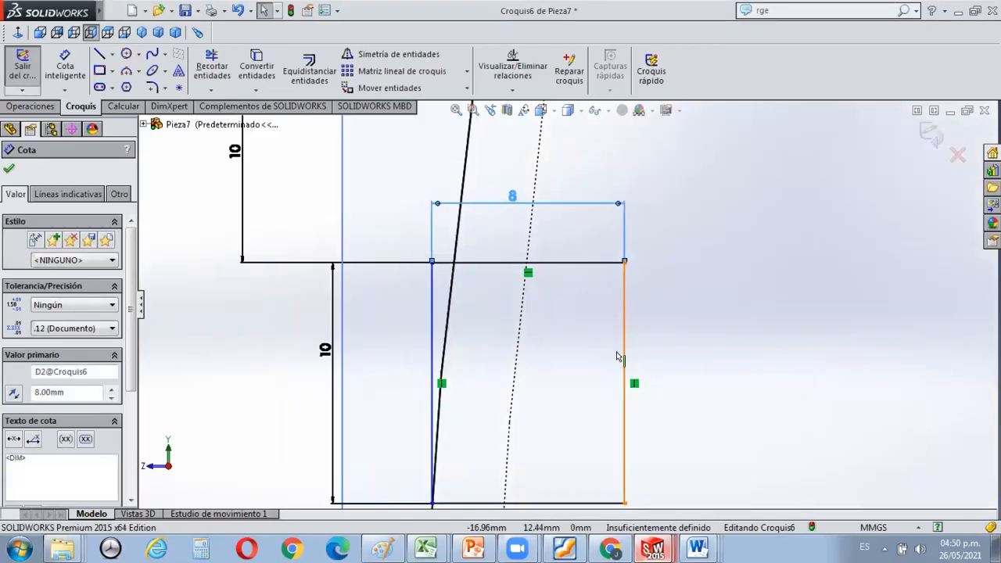
drag(619, 354, 579, 348)
scroll(680, 323, down, 2)
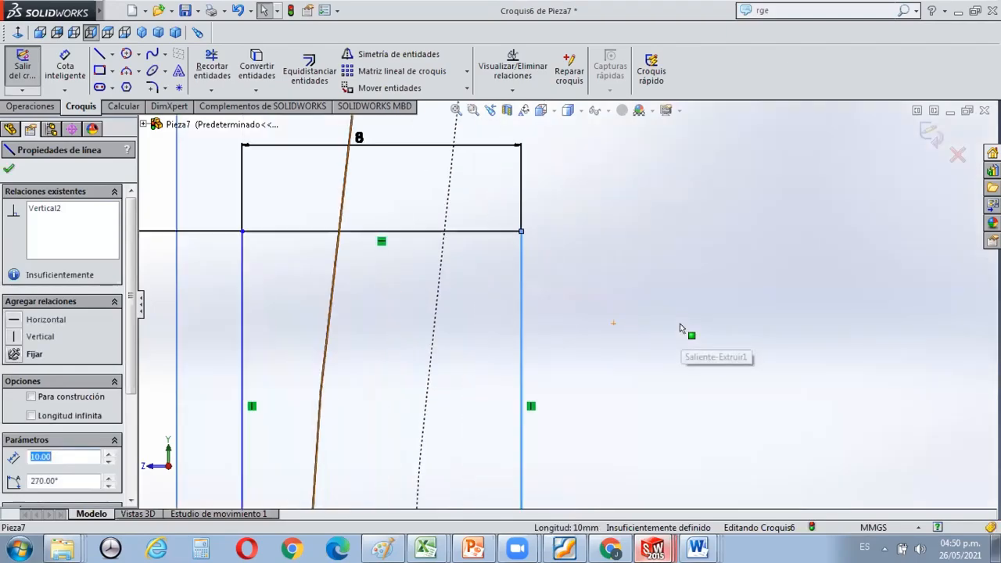
scroll(679, 323, up, 5)
scroll(534, 344, down, 2)
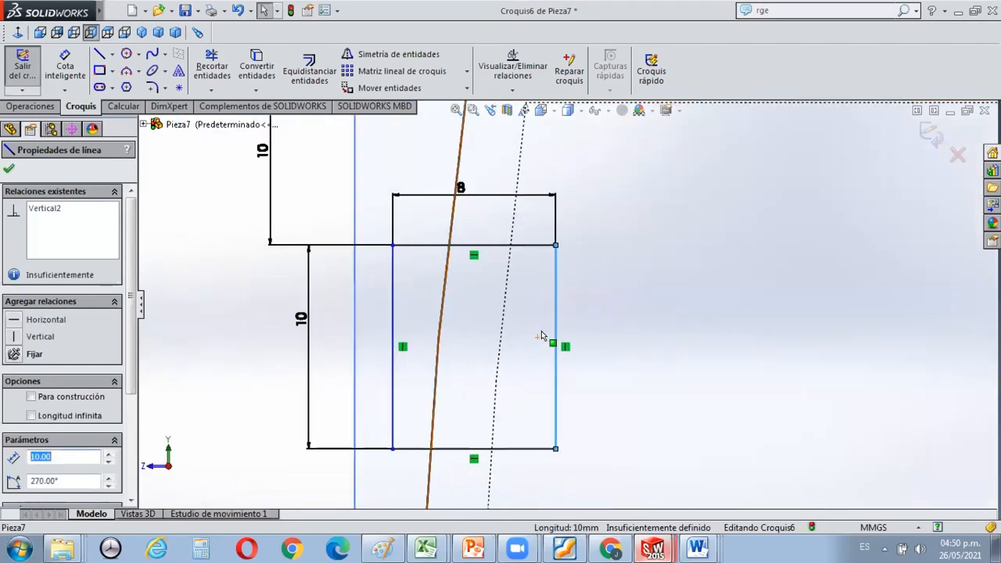
scroll(626, 305, up, 5)
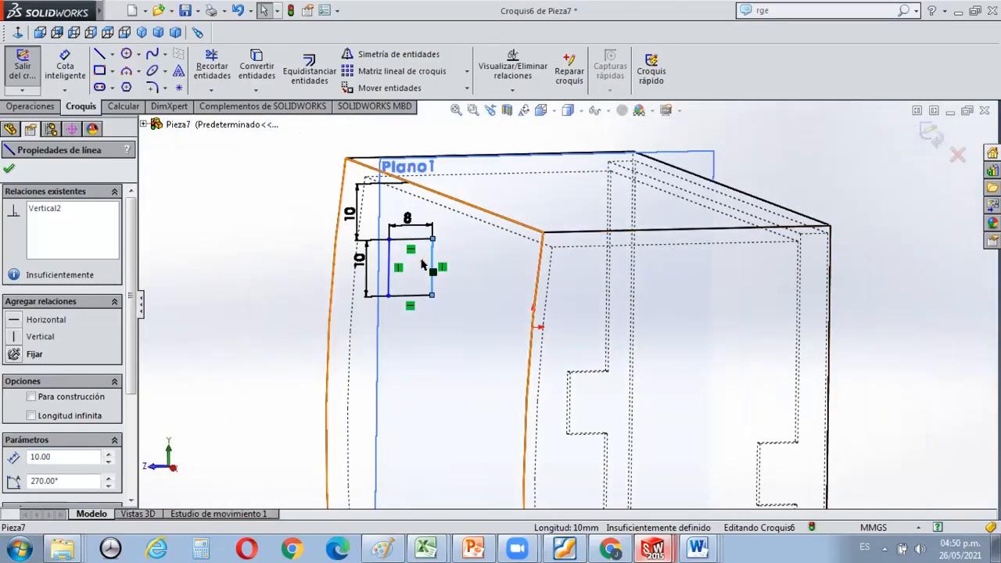
scroll(426, 266, down, 3)
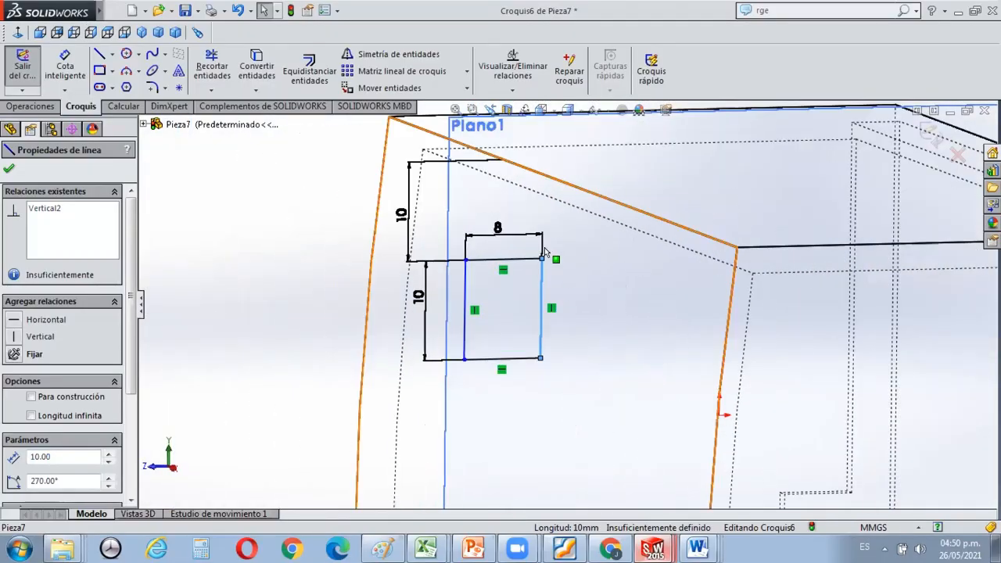
Check the cut depth in the Foxit Reader tutorial PDF, return to SOLIDWORKS and extrude-cut the rectangle to a blind depth of 25 mm.
click(30, 106)
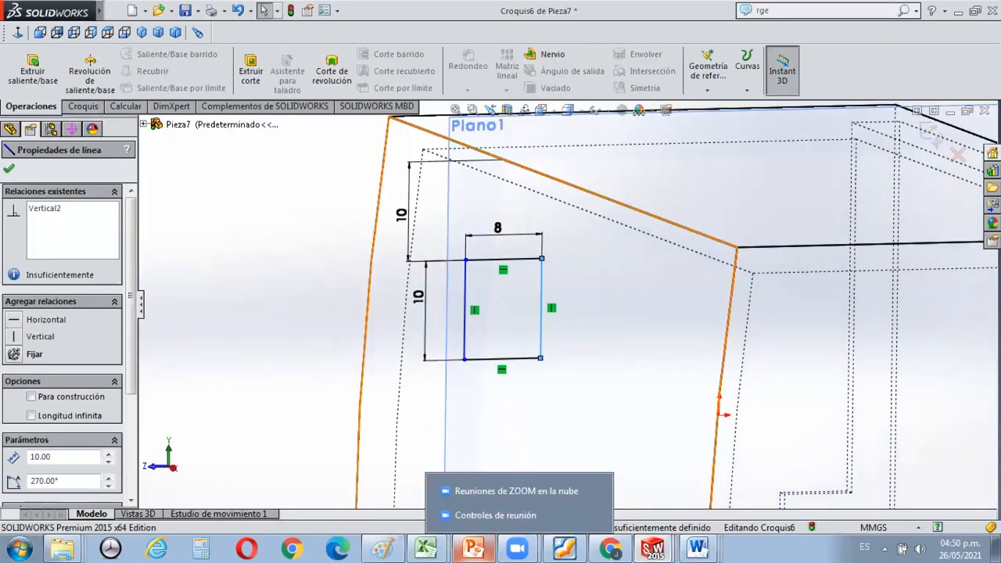
mouse_move(473, 547)
click(564, 548)
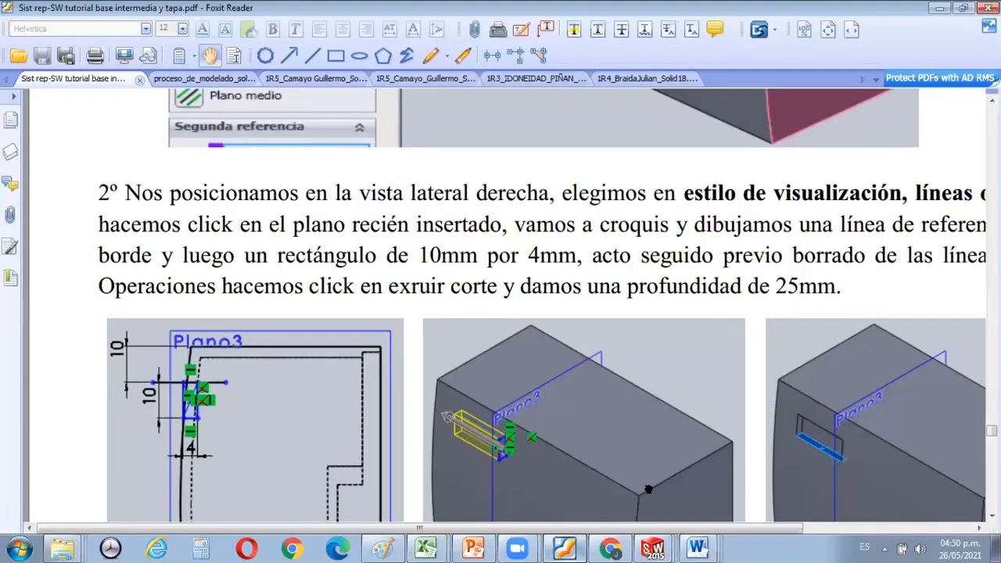
key(alt+Tab)
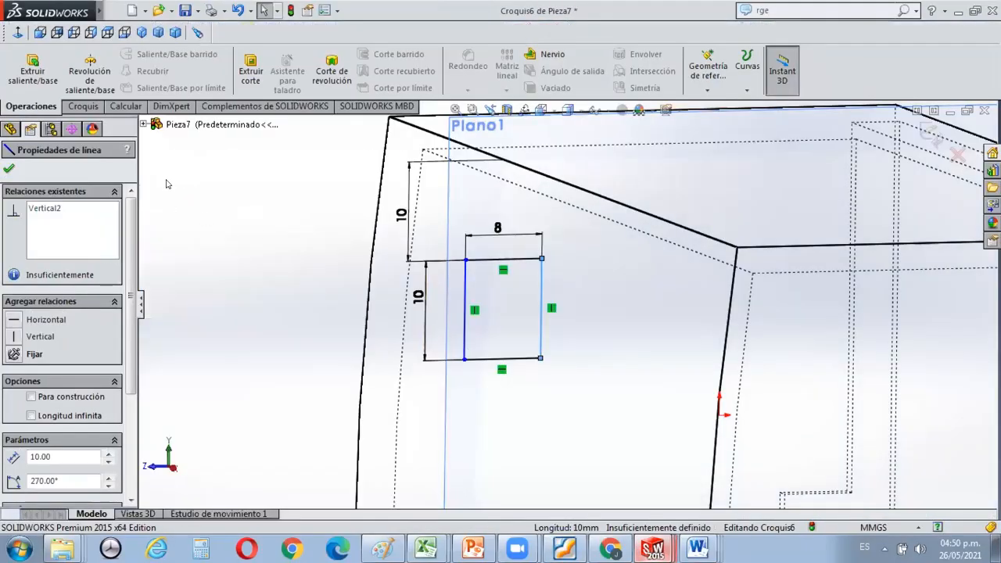
click(250, 71)
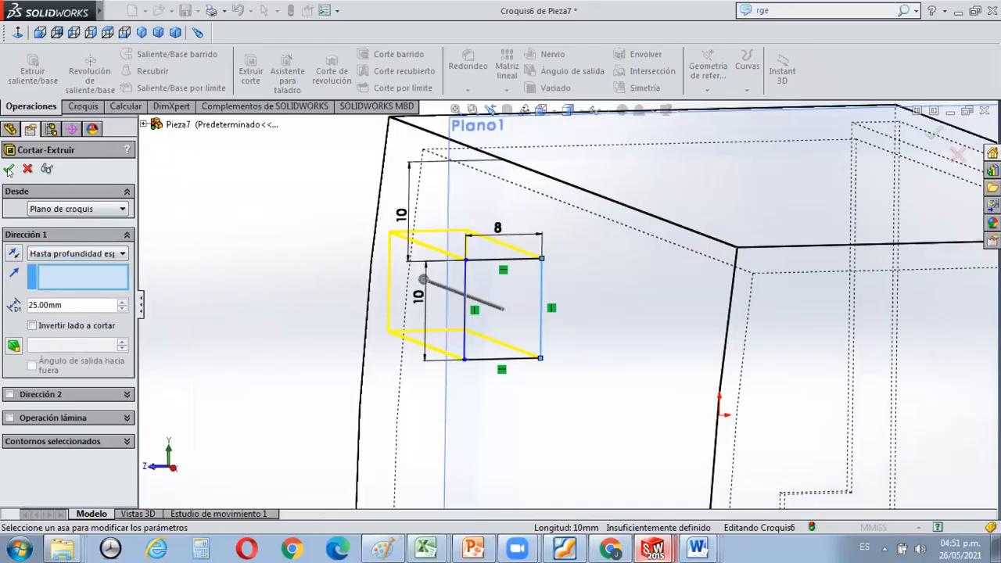
click(8, 168)
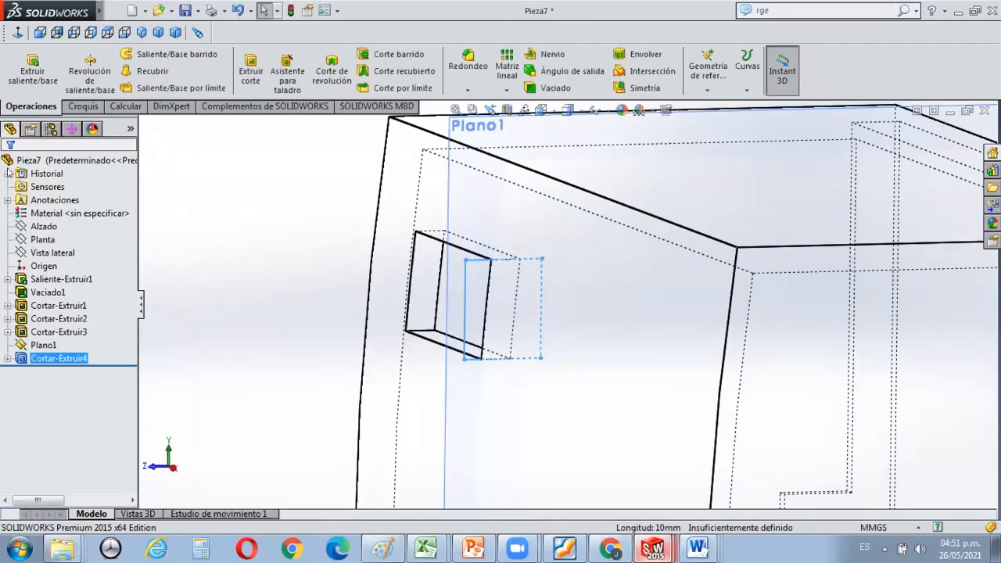
Change the display style to shaded with edges and inspect the rectangular window cut through the curved wall.
scroll(424, 336, down, 6)
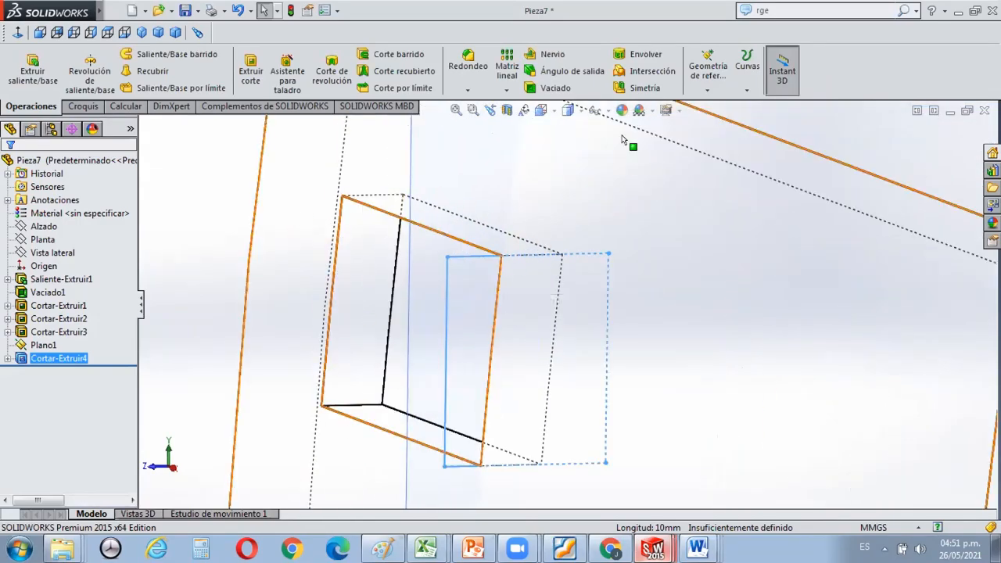
click(582, 111)
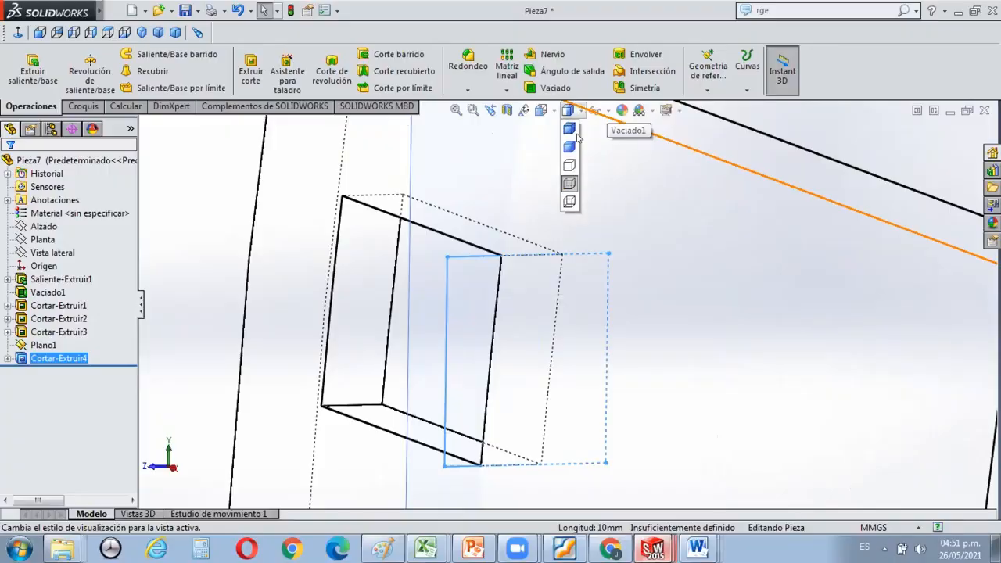
click(568, 128)
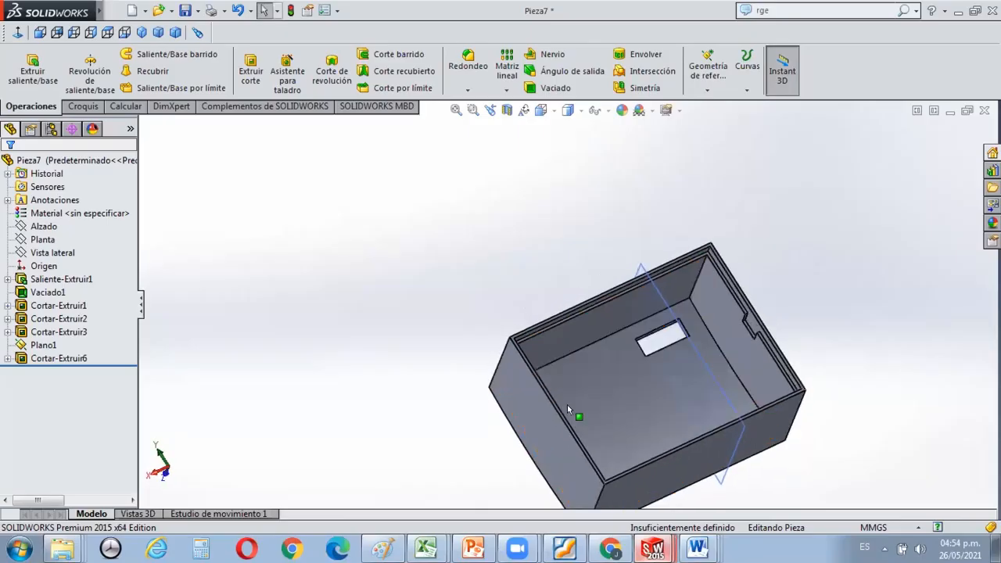
middle_drag(554, 400, 672, 364)
scroll(569, 338, up, 3)
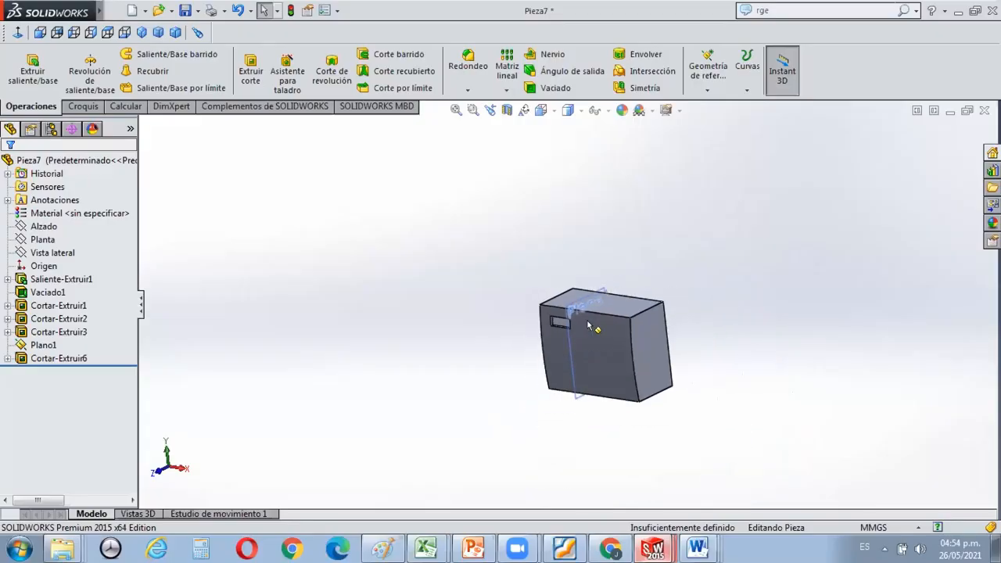
scroll(565, 341, down, 6)
scroll(504, 258, down, 3)
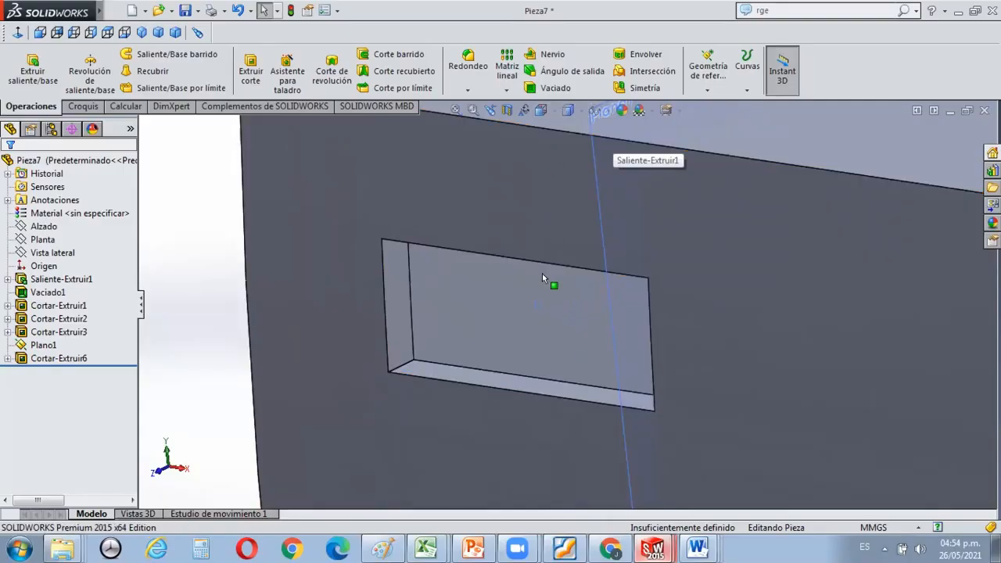
scroll(545, 278, down, 3)
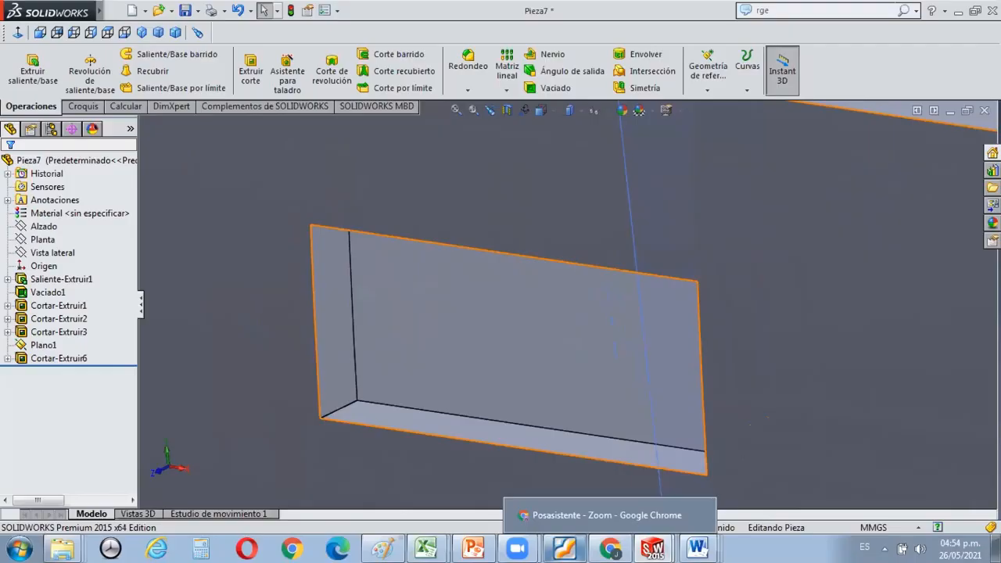
Read the grille slot and channel instructions in the tutorial PDF in Foxit Reader and examine the finished grille picture.
click(564, 547)
scroll(592, 365, down, 1)
scroll(865, 324, down, 5)
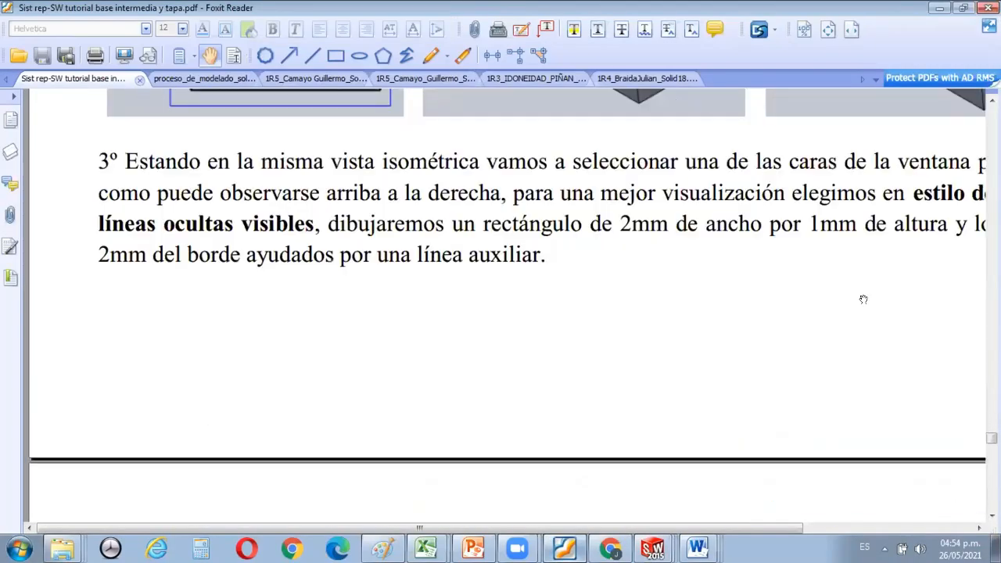
scroll(863, 300, down, 15)
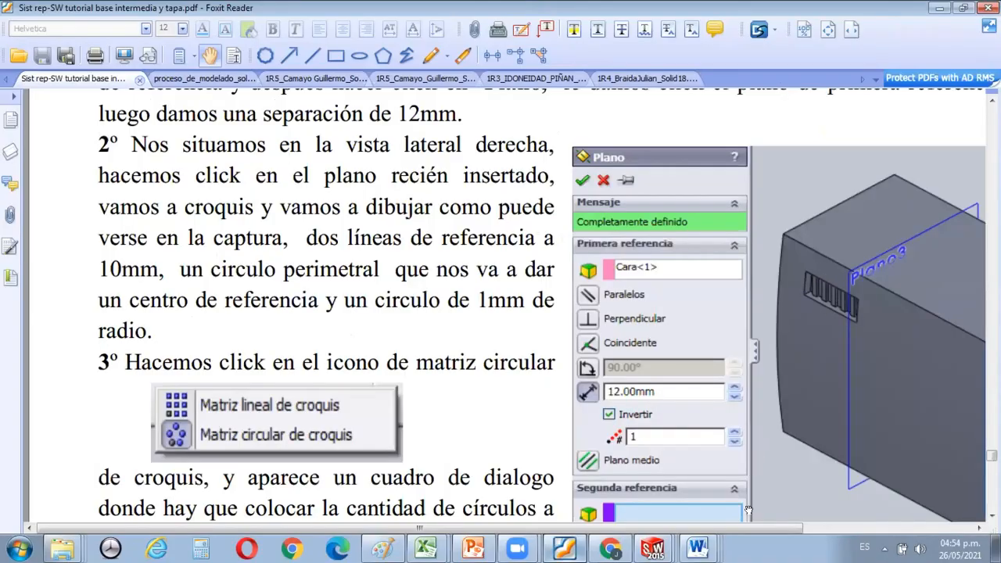
ctrl+scroll(869, 310, up, 3)
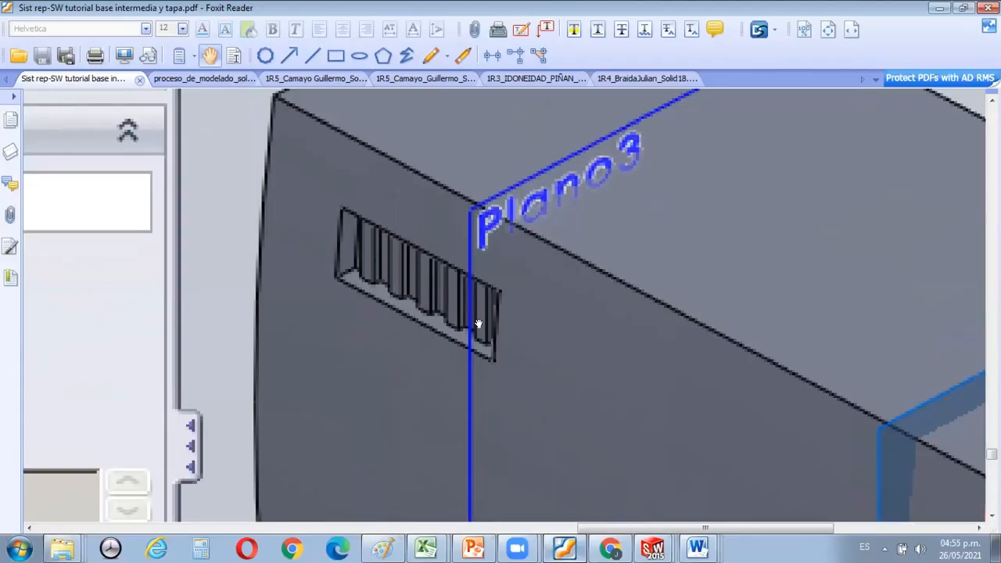
ctrl+scroll(479, 323, down, 3)
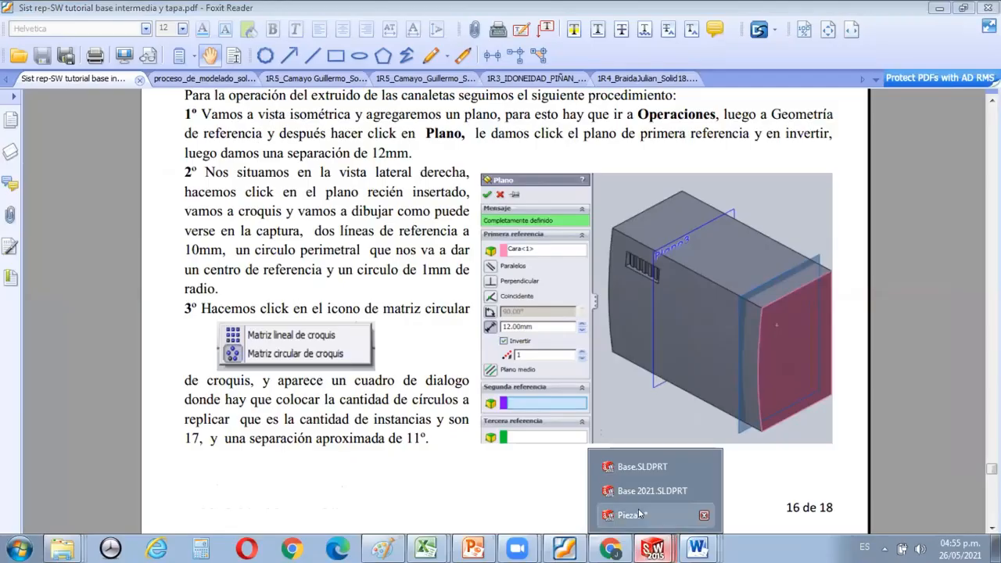
Switch back to the Pieza7 part in SOLIDWORKS and sketch a corner rectangle about 2.25 by 0.92 mm on the window's lower face.
click(639, 513)
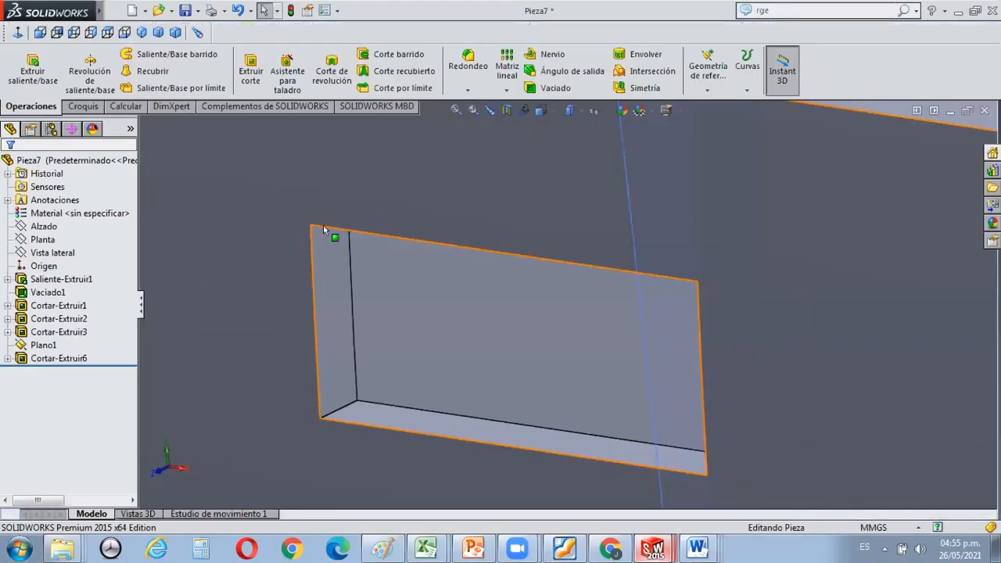
scroll(426, 275, down, 1)
scroll(427, 276, up, 1)
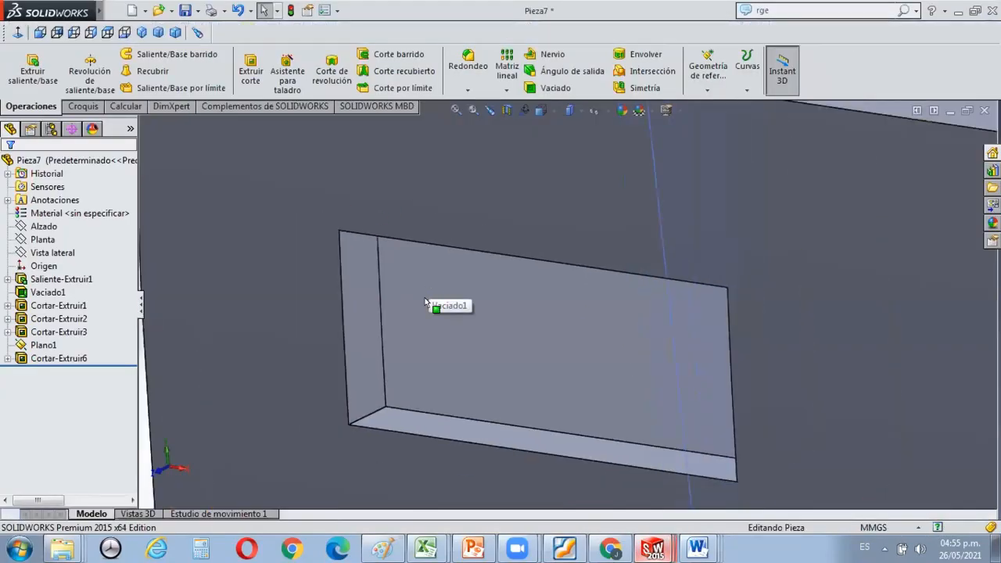
scroll(469, 364, down, 1)
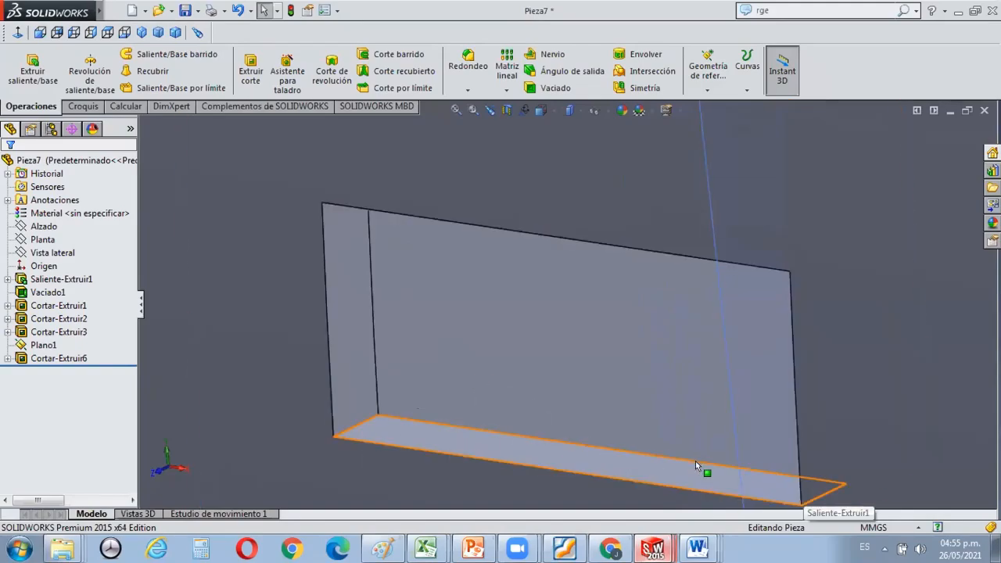
scroll(695, 461, down, 1)
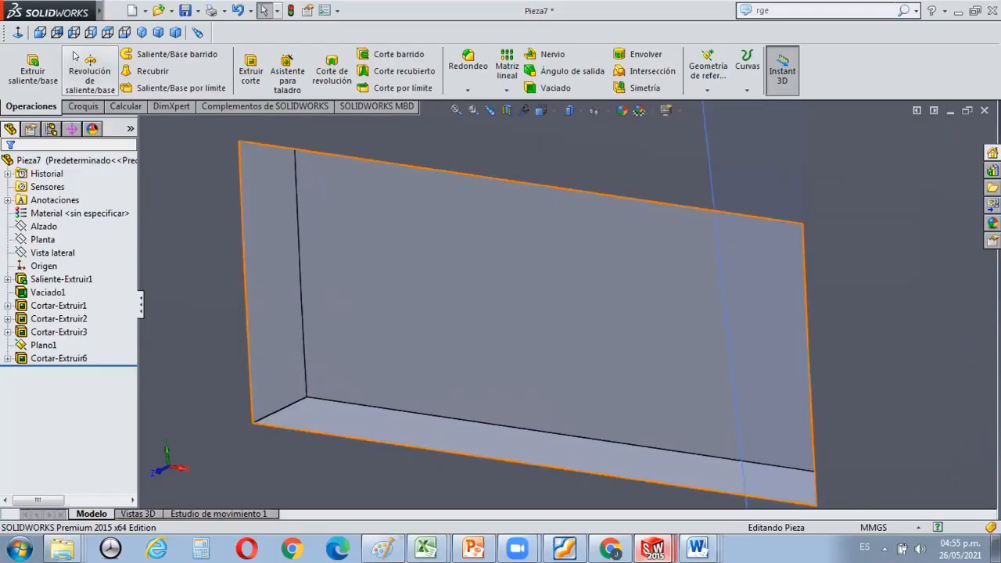
click(82, 106)
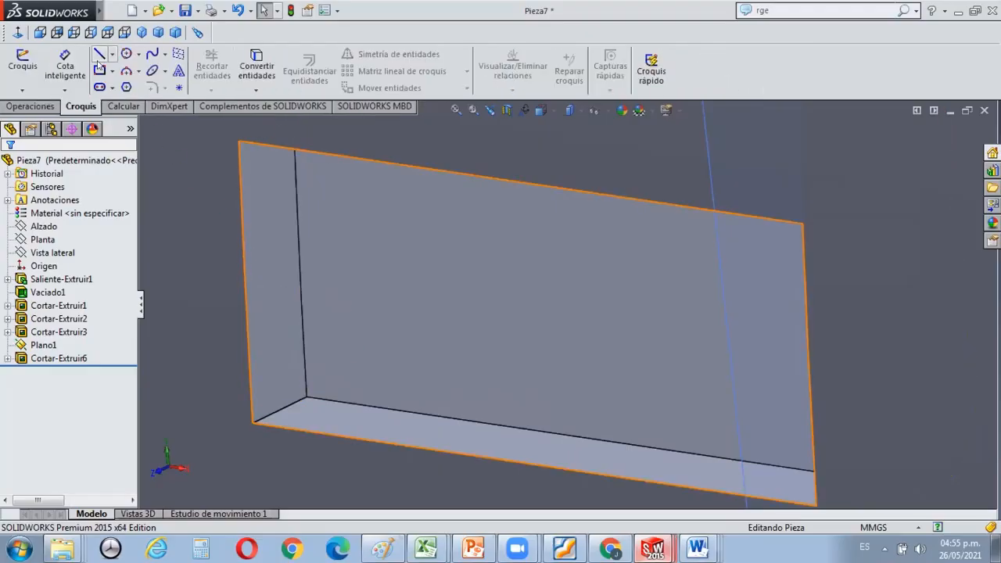
click(97, 68)
scroll(375, 411, down, 3)
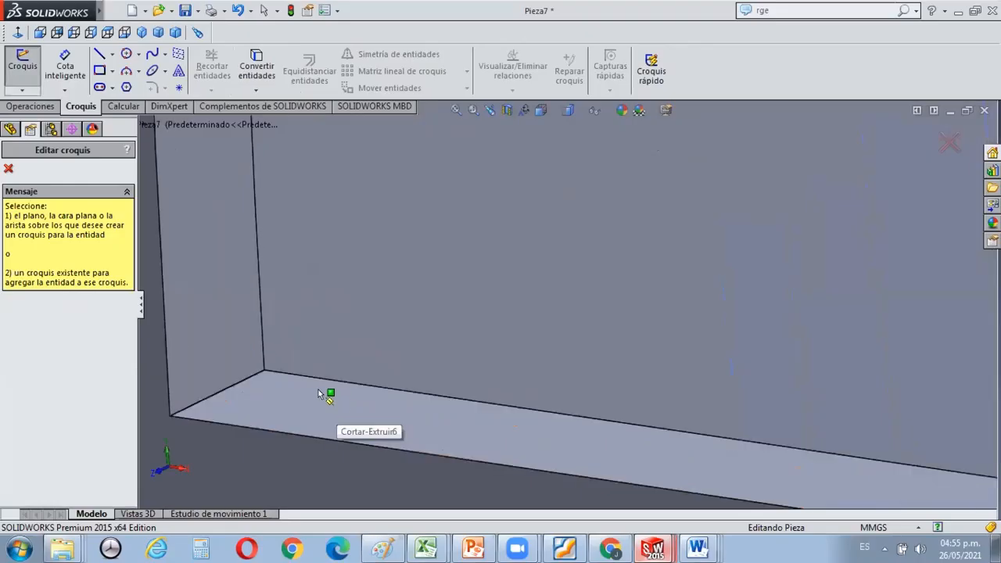
click(300, 379)
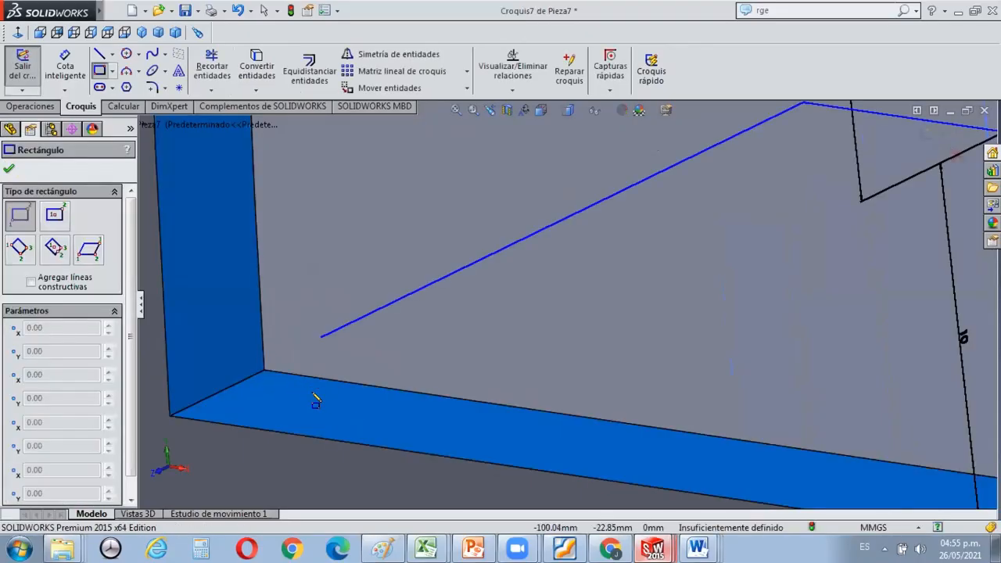
click(314, 394)
click(365, 422)
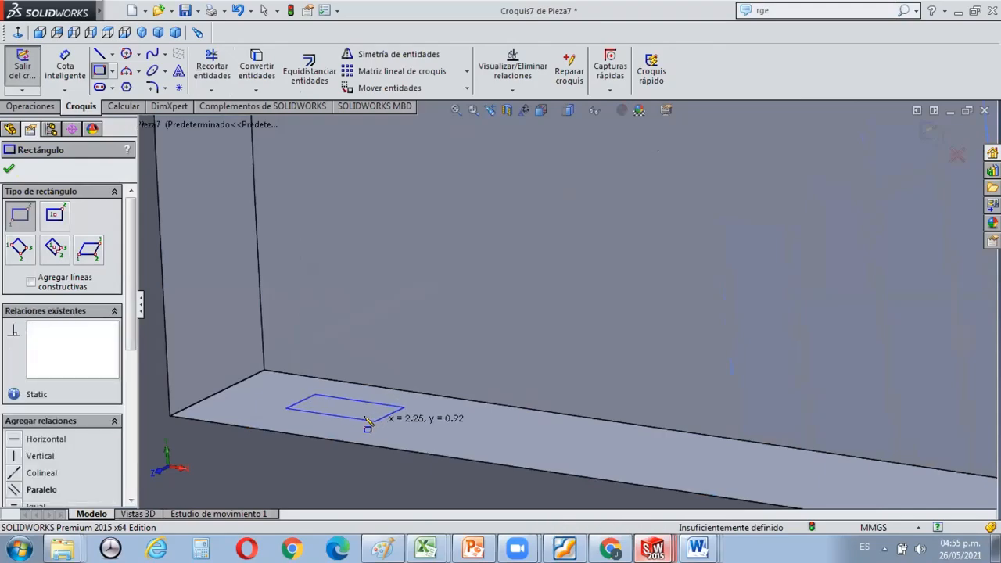
scroll(344, 406, up, 1)
key(Escape)
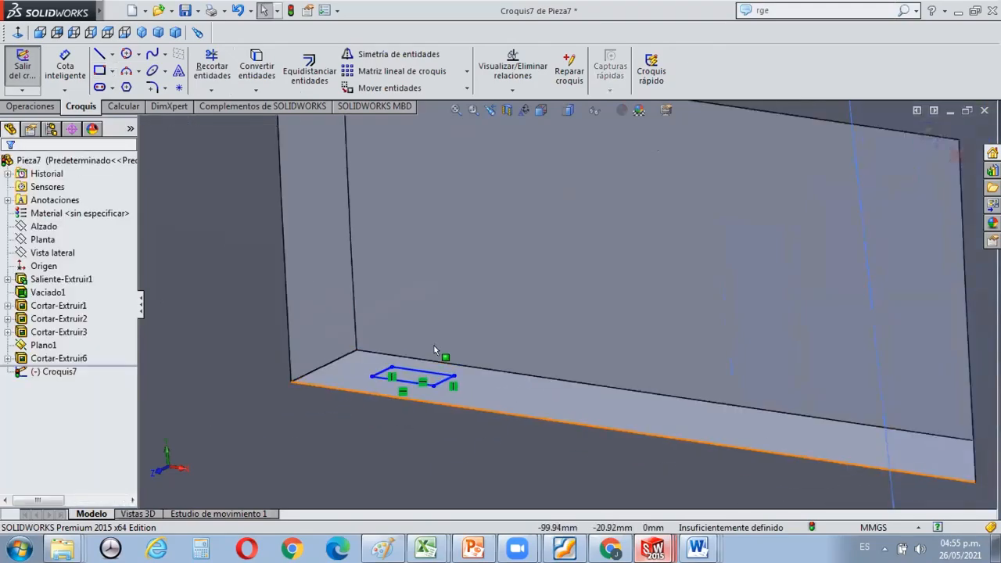
Move the small rectangle inward until its inner corner is coincident with the inner edge of the window's lower face.
scroll(434, 345, down, 2)
scroll(427, 361, down, 2)
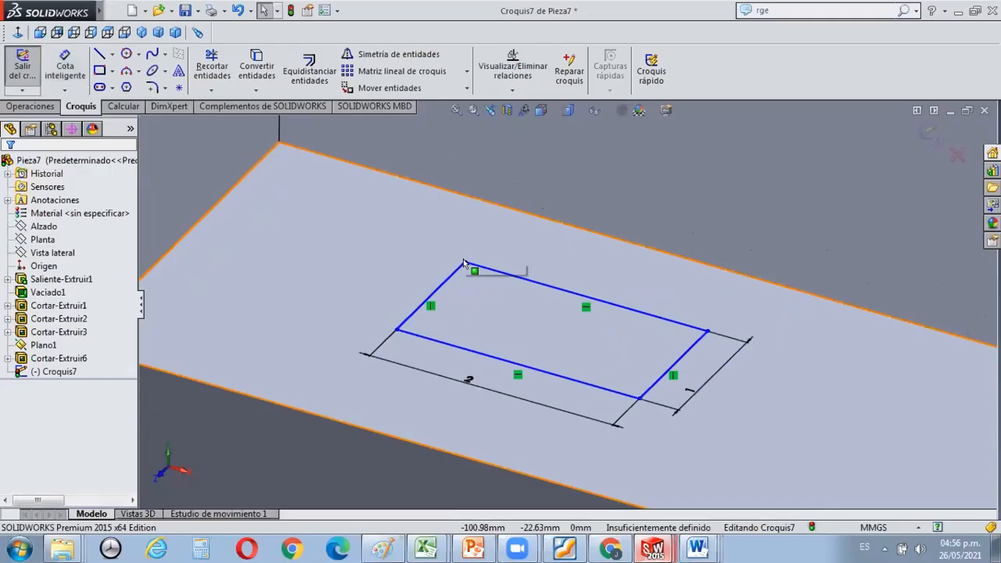
mouse_move(464, 262)
mouse_down()
mouse_move(487, 199)
mouse_move(491, 212)
mouse_move(480, 201)
mouse_up()
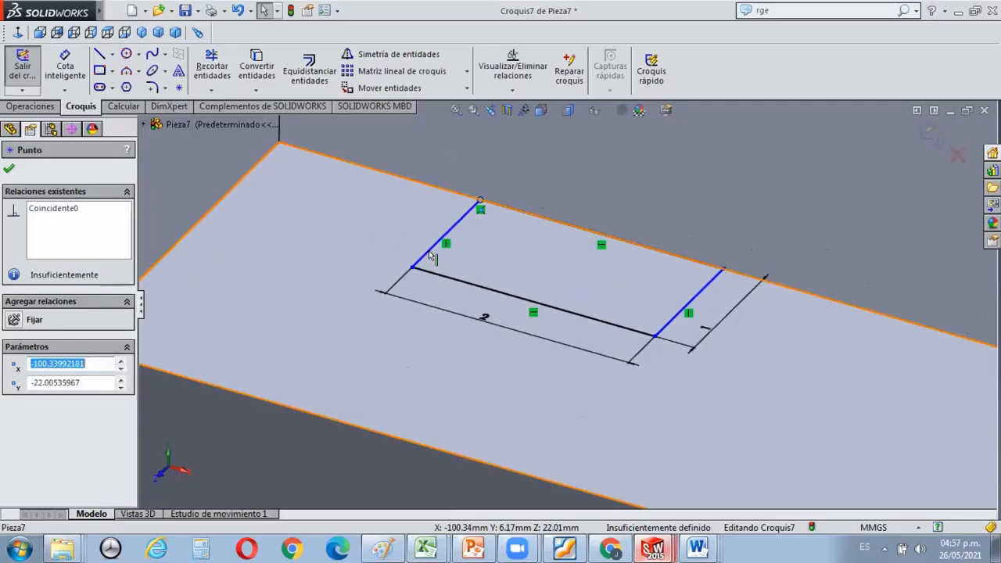
Try a 2 mm dimension between the window floor's inner corner and the nearest corner of the small rectangle.
click(65, 67)
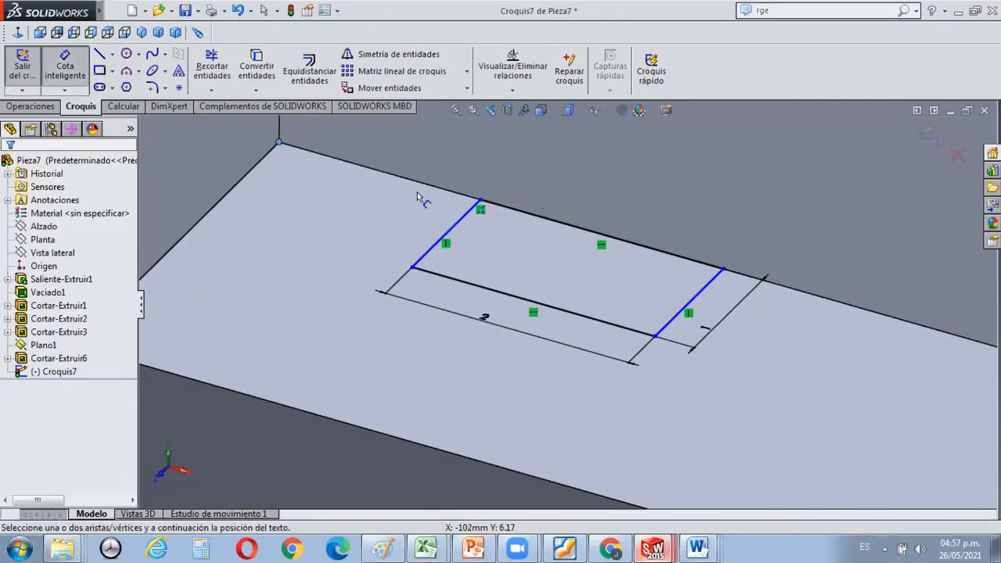
click(479, 202)
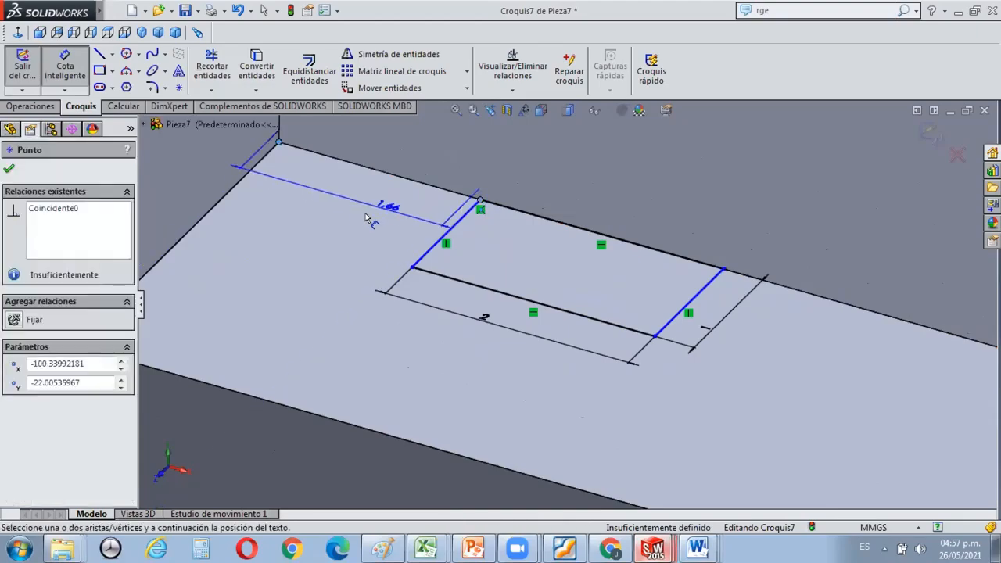
click(320, 247)
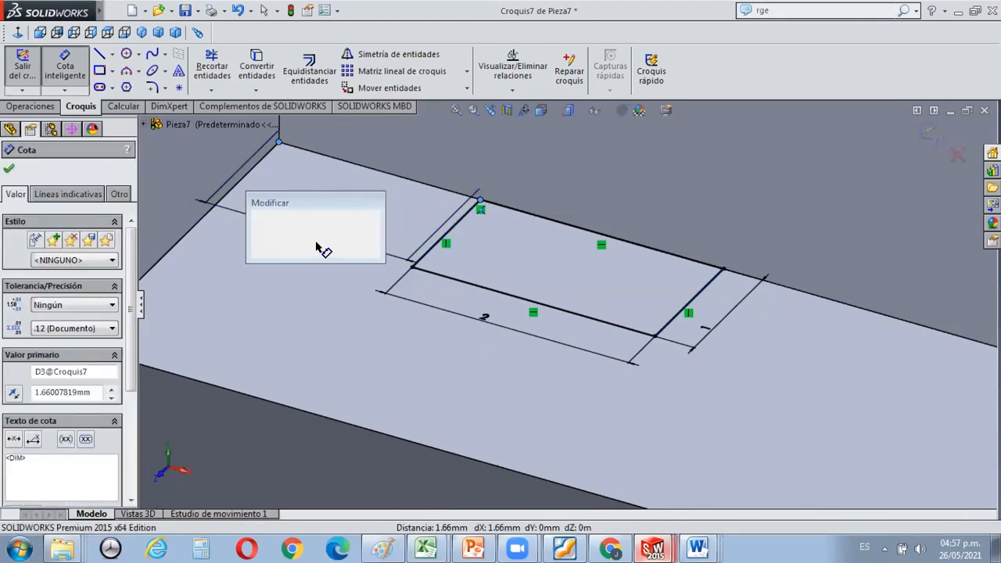
text(2)
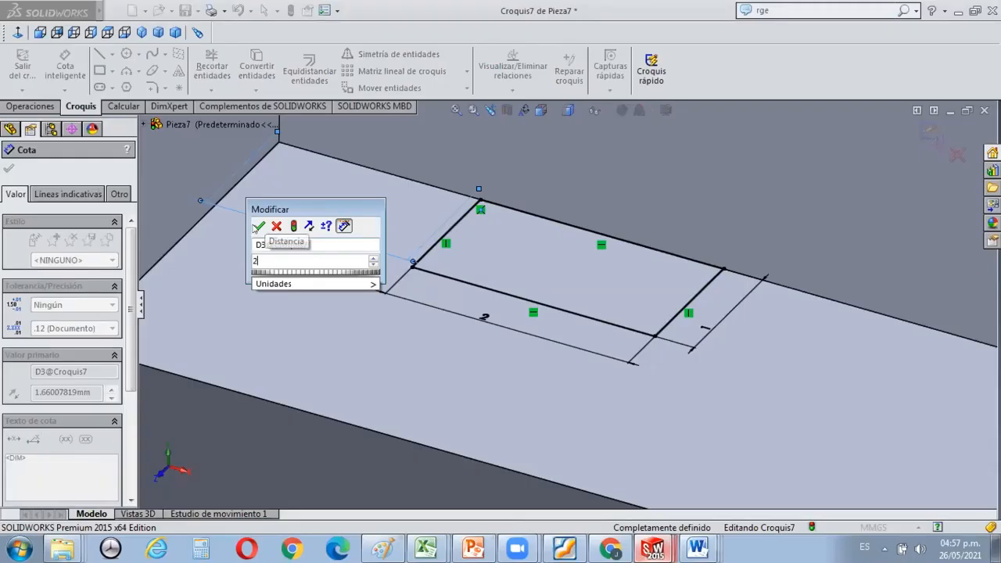
click(259, 226)
key(ctrl+z)
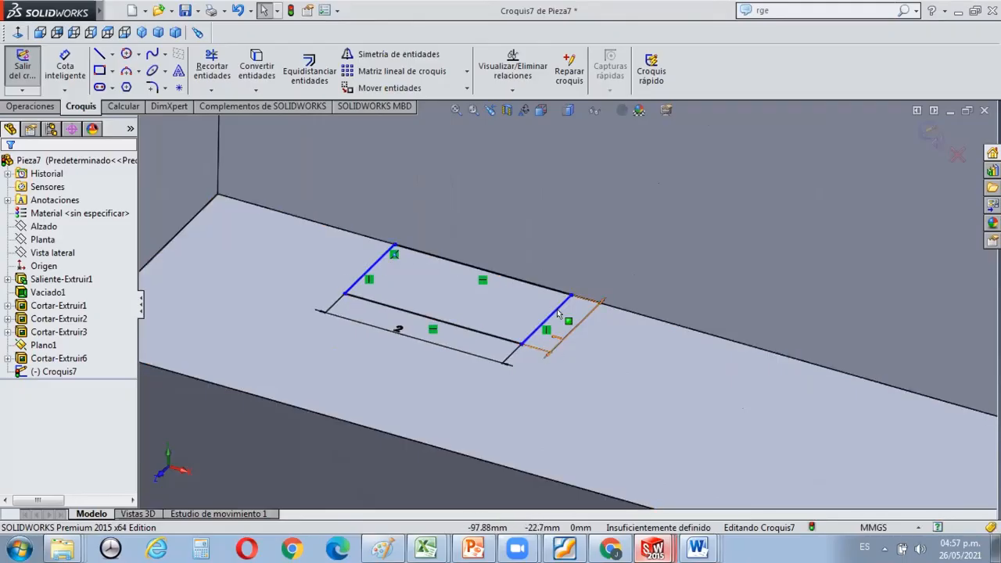
Examine the small rectangle's placement along the full length of the window's lower face.
scroll(571, 301, up, 6)
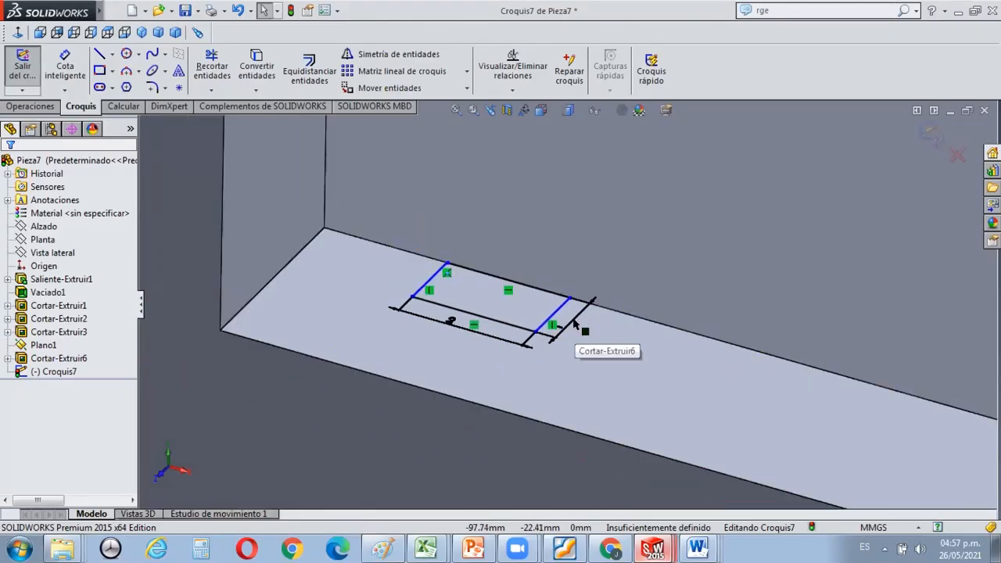
scroll(879, 376, up, 1)
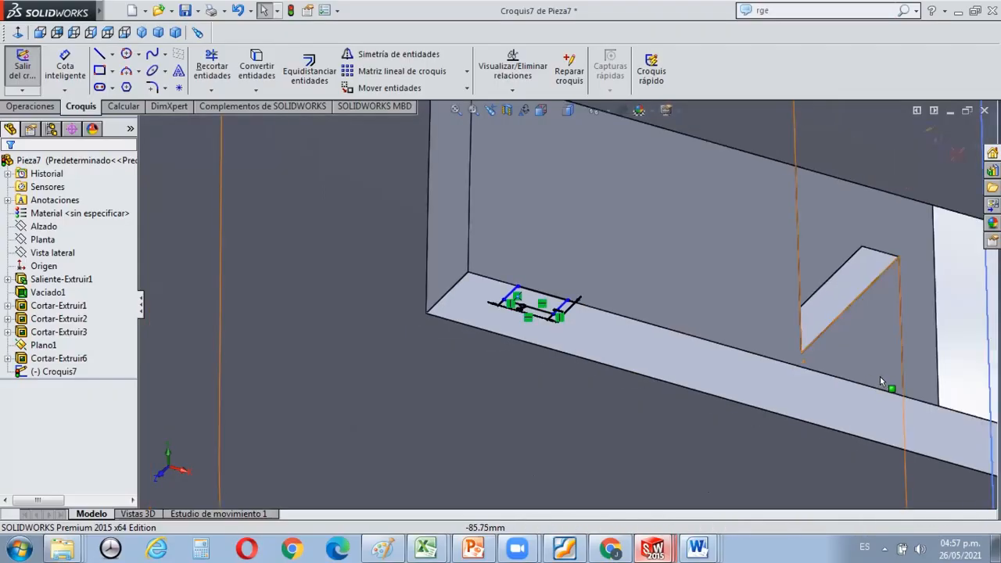
scroll(880, 377, down, 1)
scroll(916, 412, up, 2)
scroll(925, 402, down, 1)
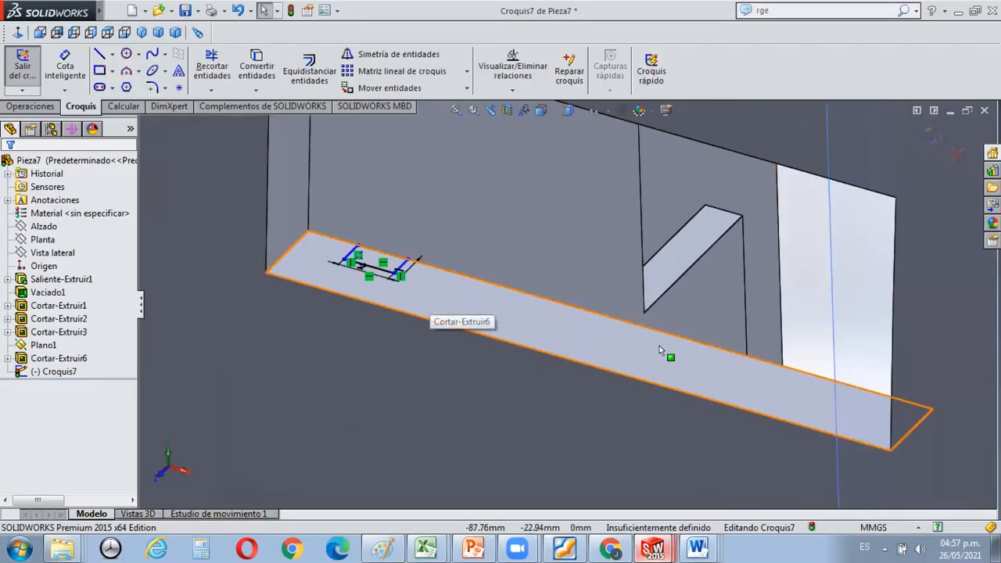
scroll(574, 314, down, 1)
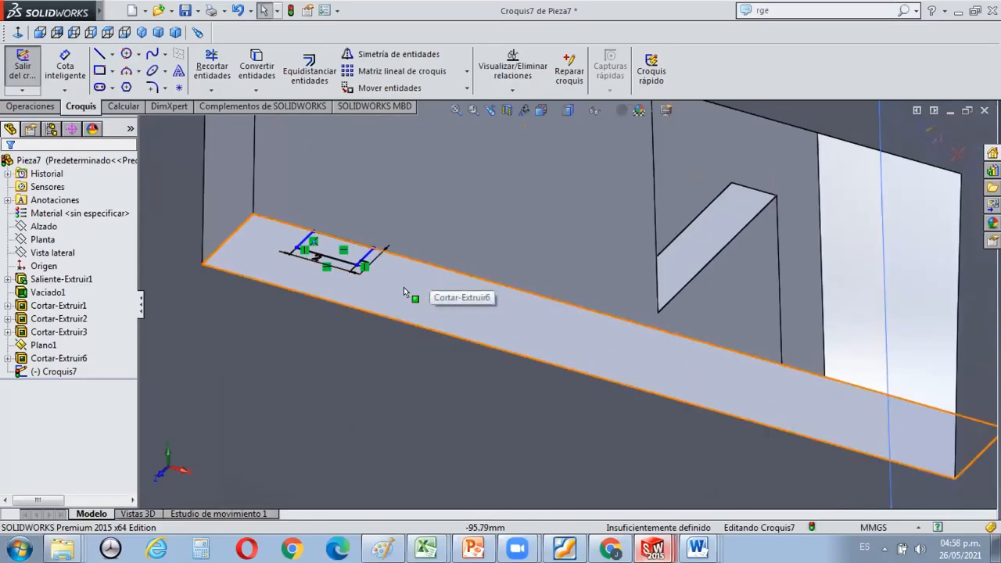
scroll(386, 266, down, 2)
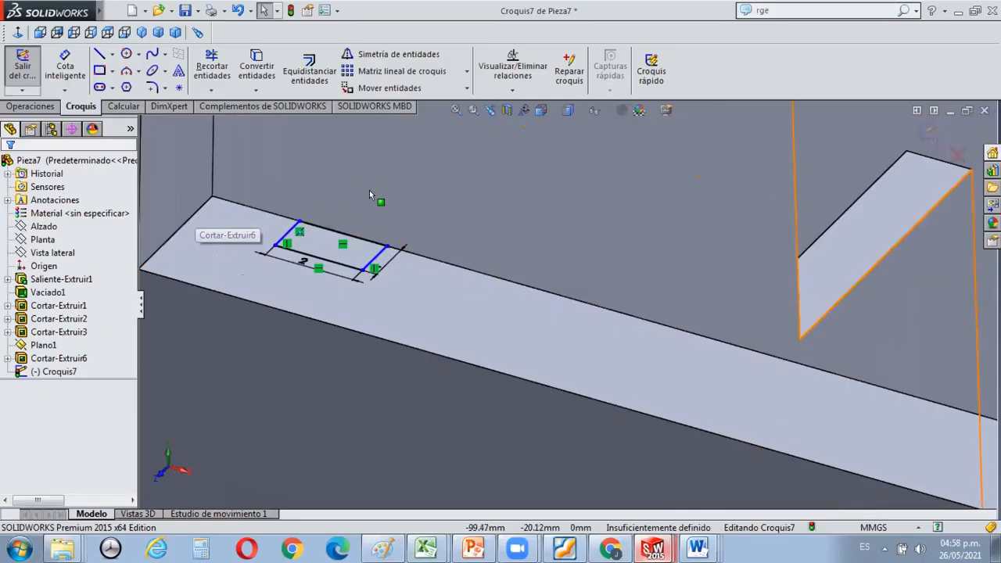
scroll(463, 282, up, 2)
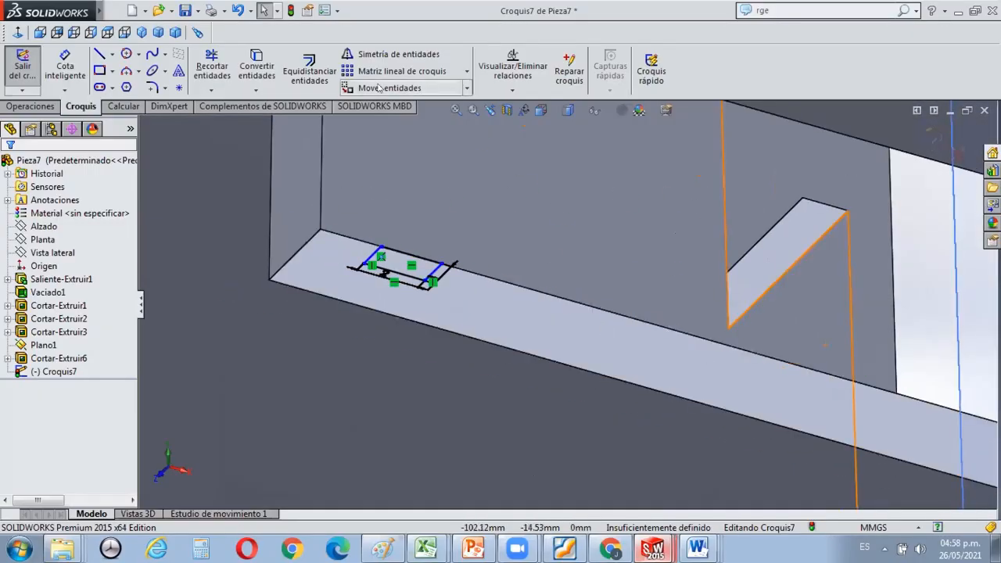
scroll(406, 77, down, 2)
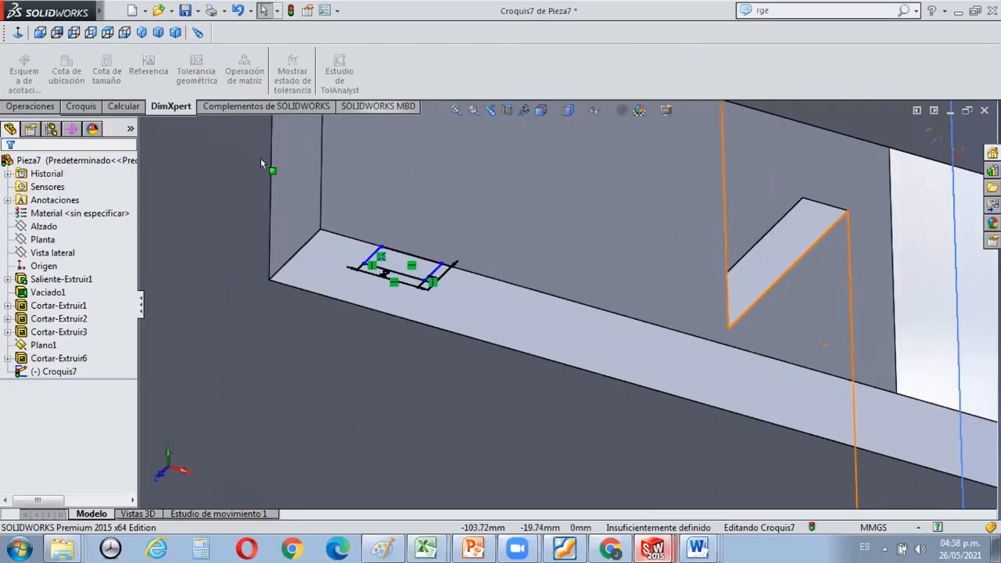
Set up a linear sketch pattern of the rectangle's four lines along the X axis with 3 mm spacing.
click(67, 105)
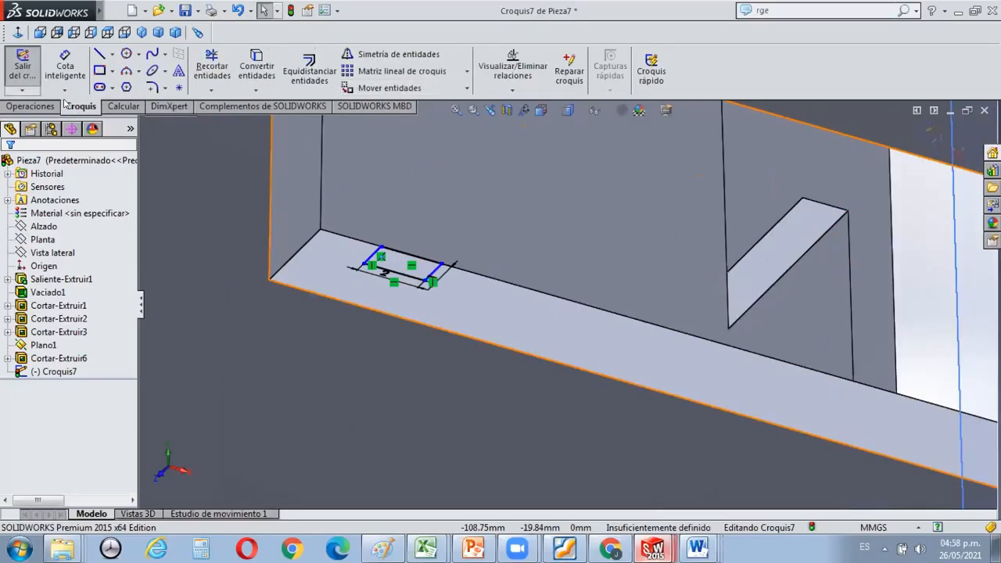
click(411, 69)
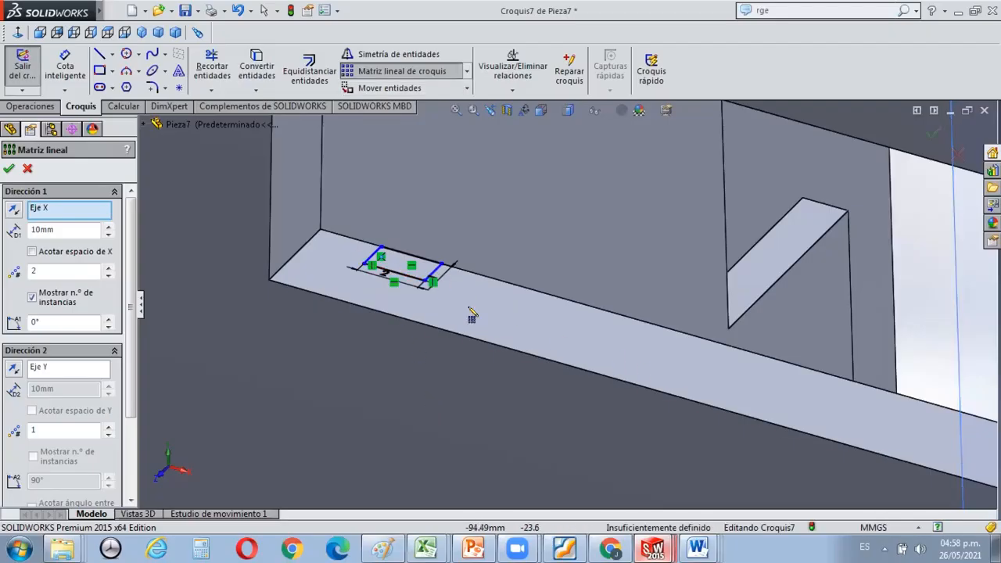
scroll(439, 267, down, 2)
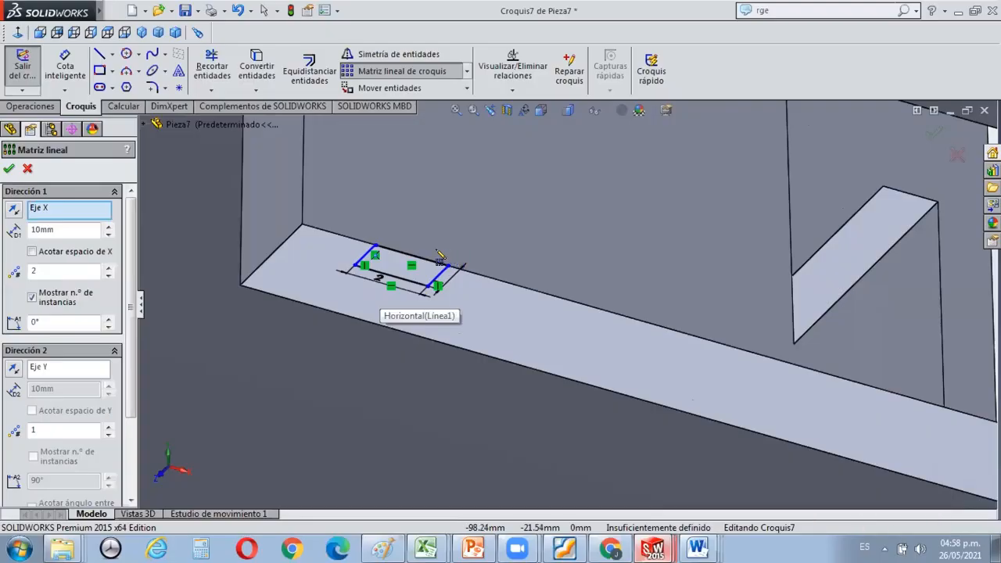
drag(69, 227, 6, 224)
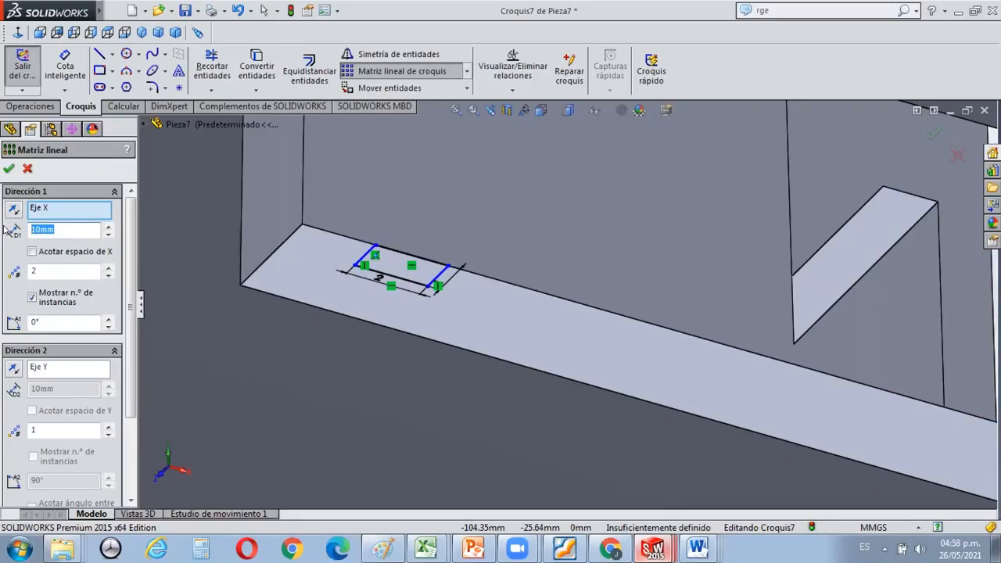
text(3)
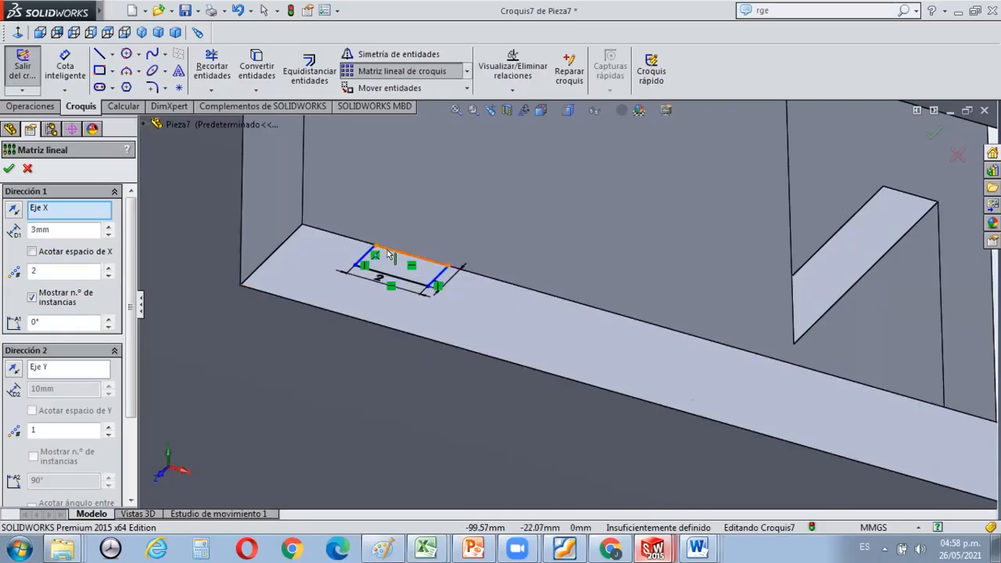
click(393, 255)
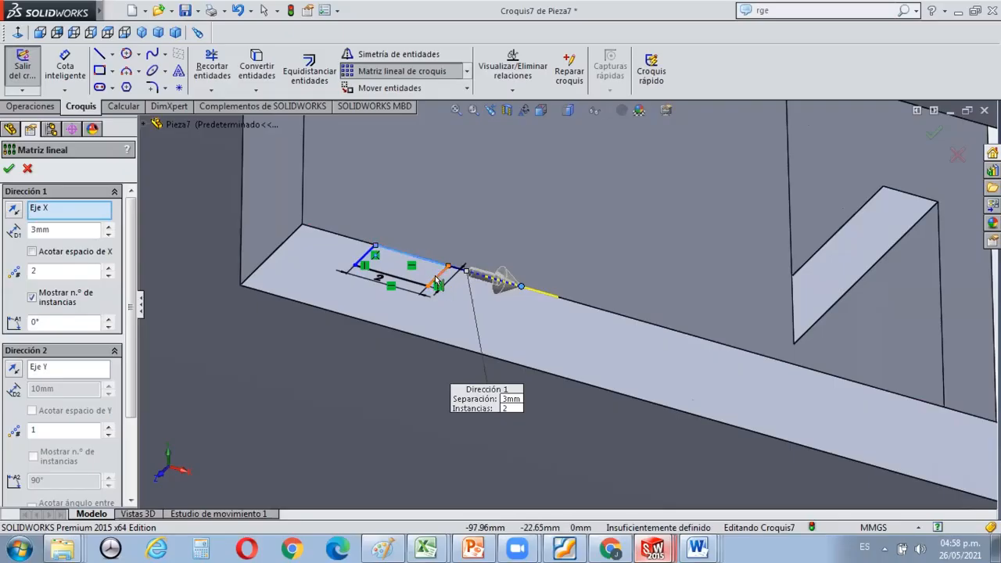
click(437, 283)
click(395, 278)
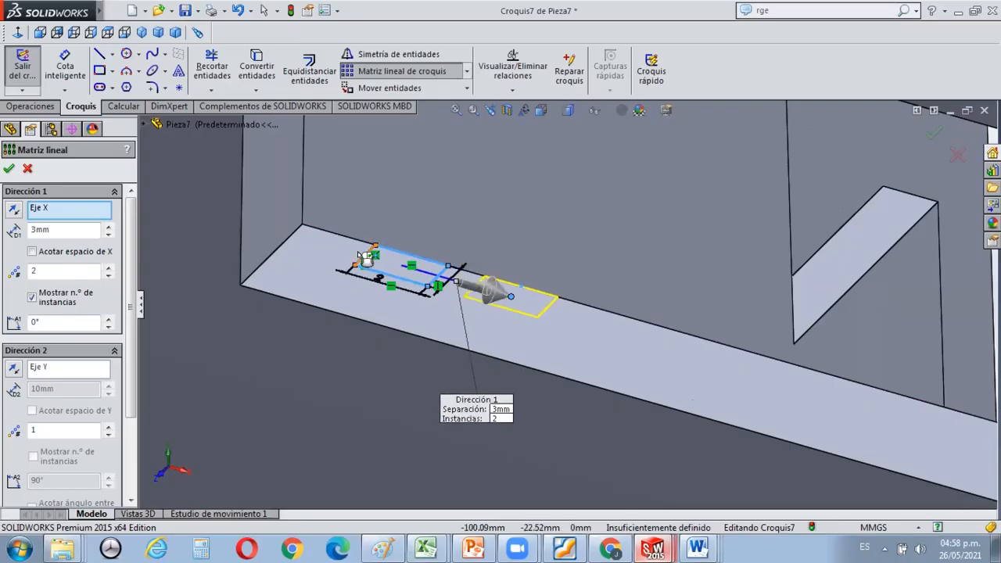
click(363, 256)
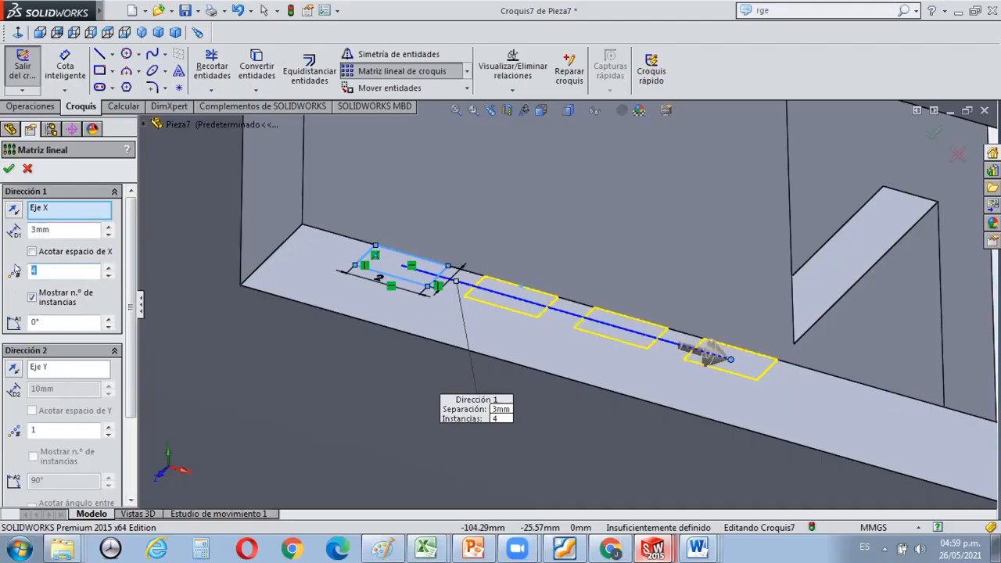
Set the pattern to 5 instances with 4.5 mm spacing and create it.
text(5)
drag(68, 230, 16, 222)
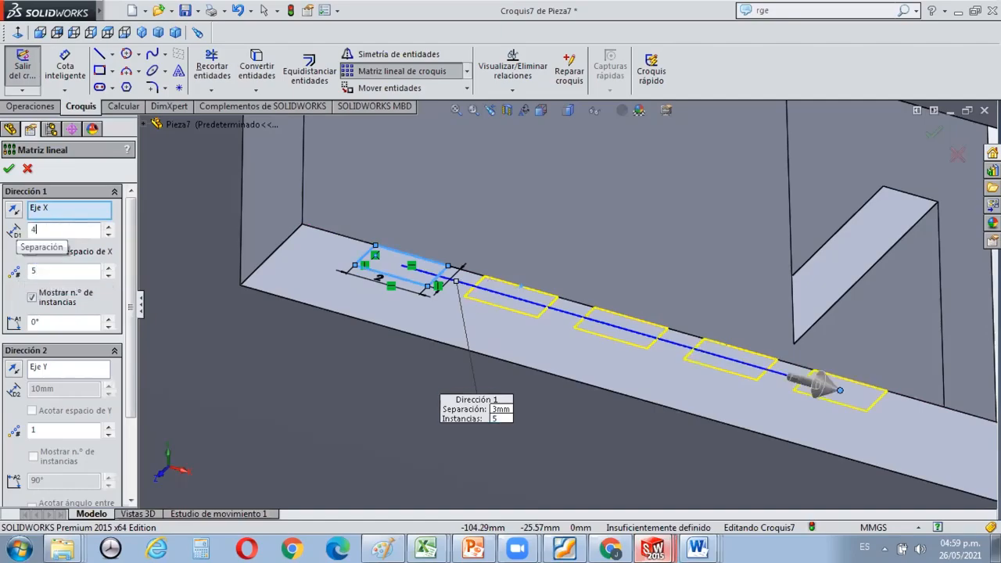
text(4,5)
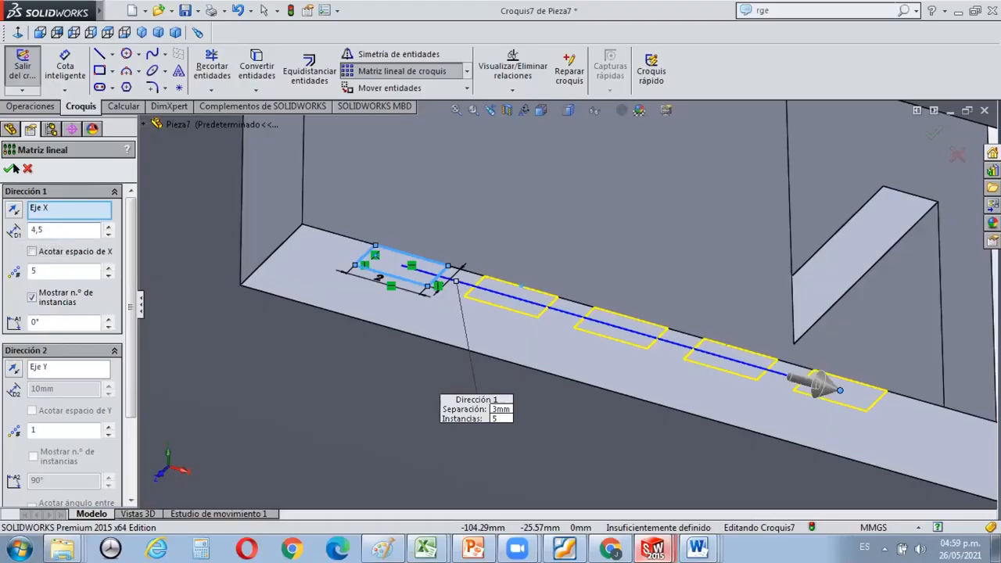
click(9, 168)
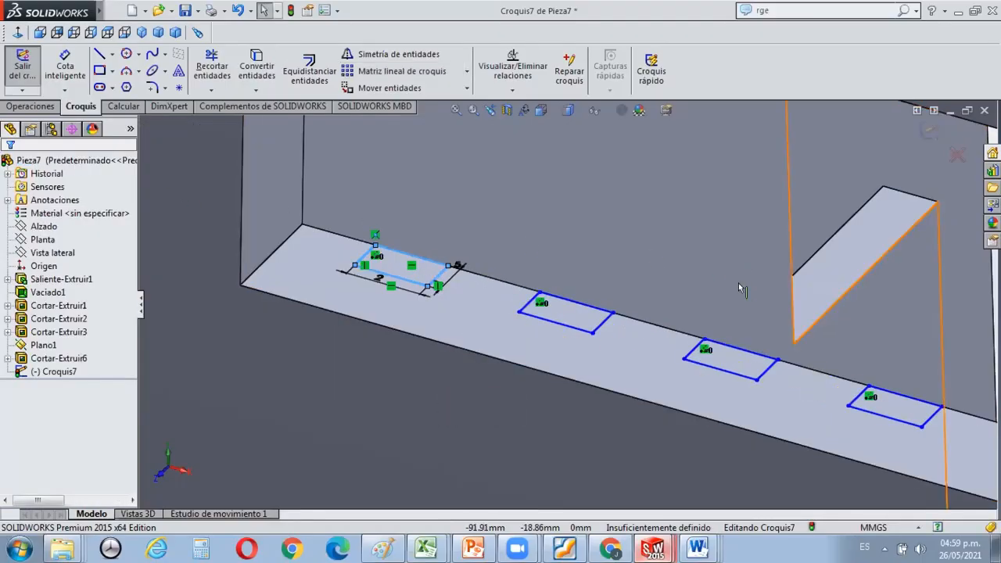
Extrude the five patterned rectangles upward from the window's lower face as bosses 10 mm deep.
scroll(738, 282, up, 3)
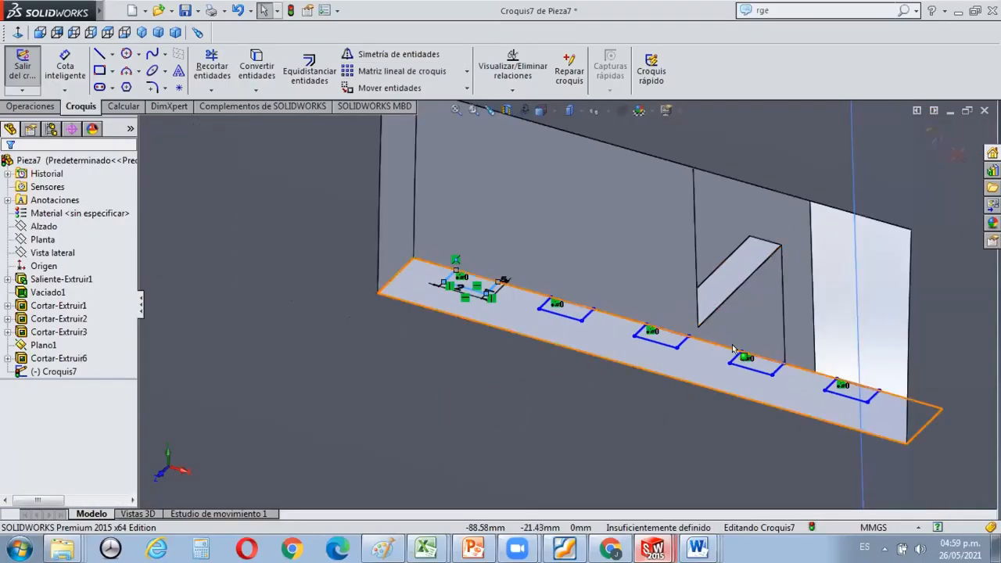
scroll(803, 375, down, 2)
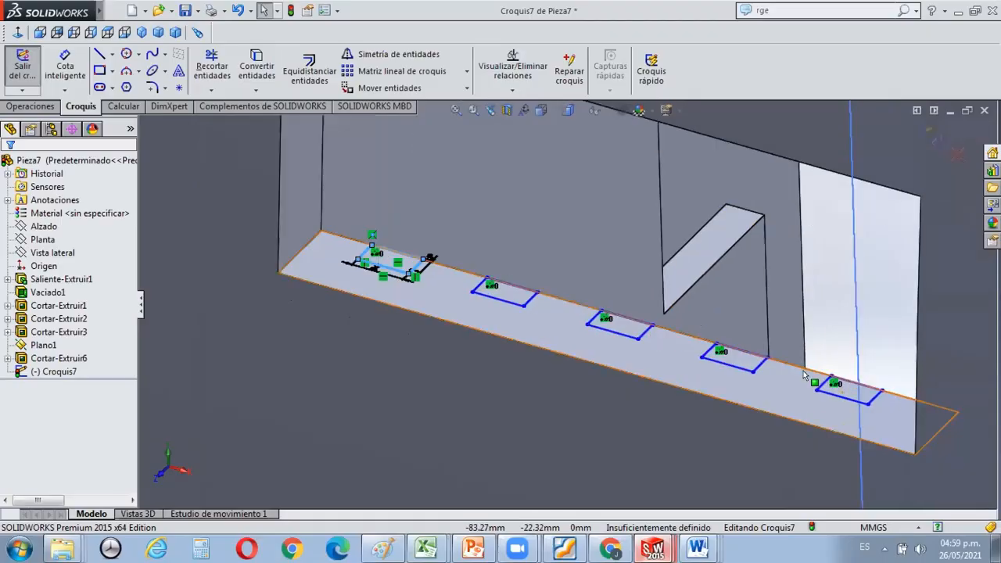
scroll(803, 375, down, 2)
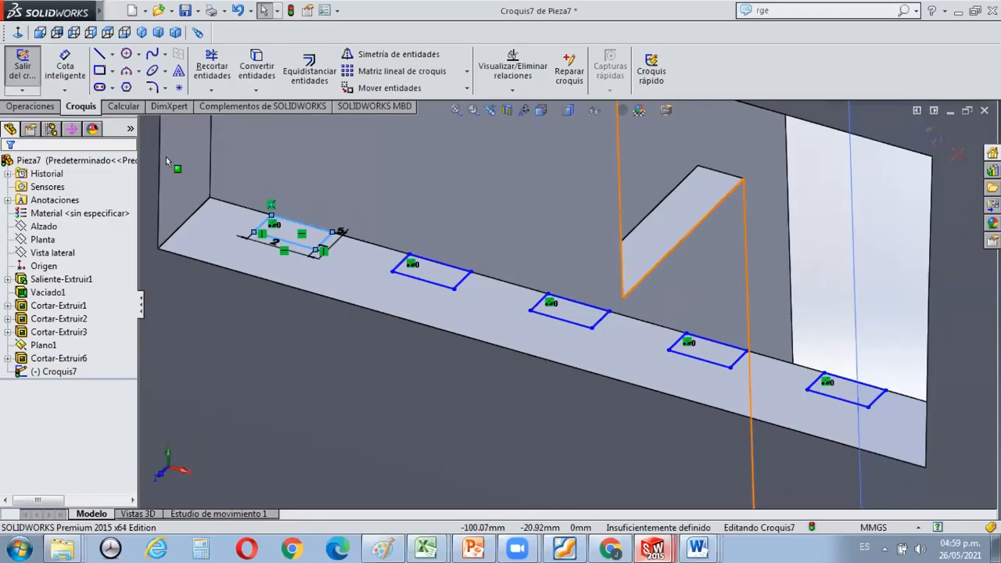
scroll(399, 254, up, 1)
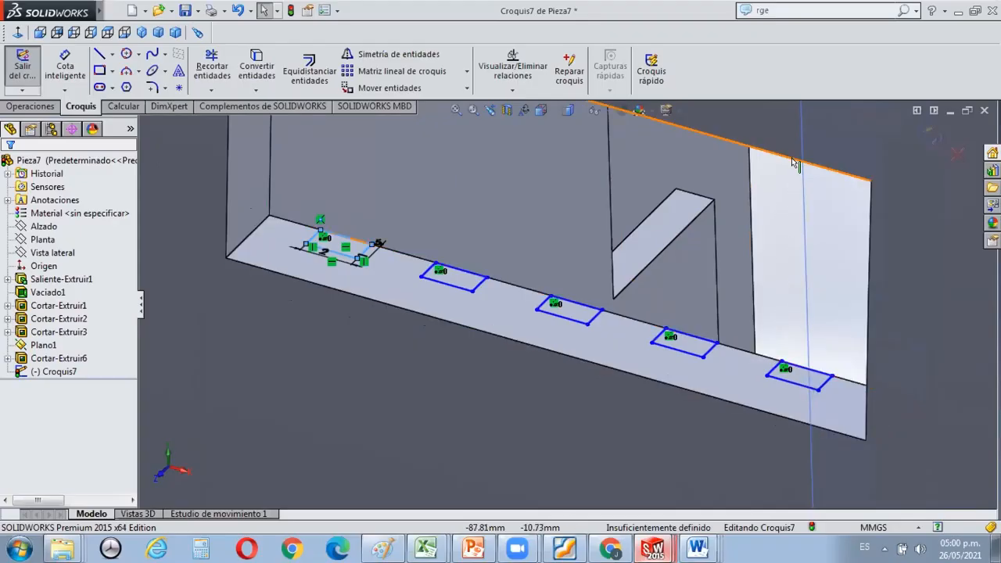
click(30, 107)
click(33, 67)
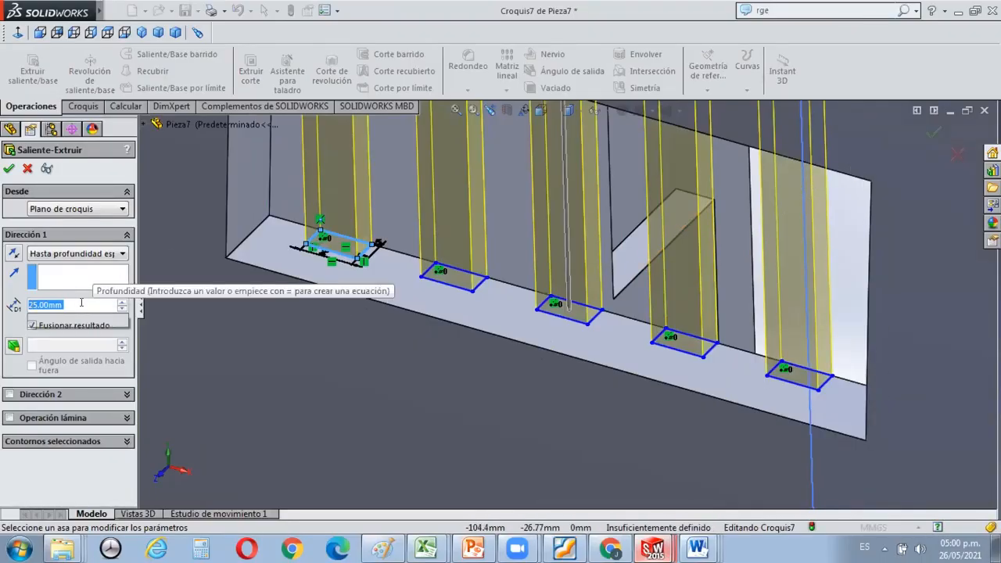
text(10)
key(Return)
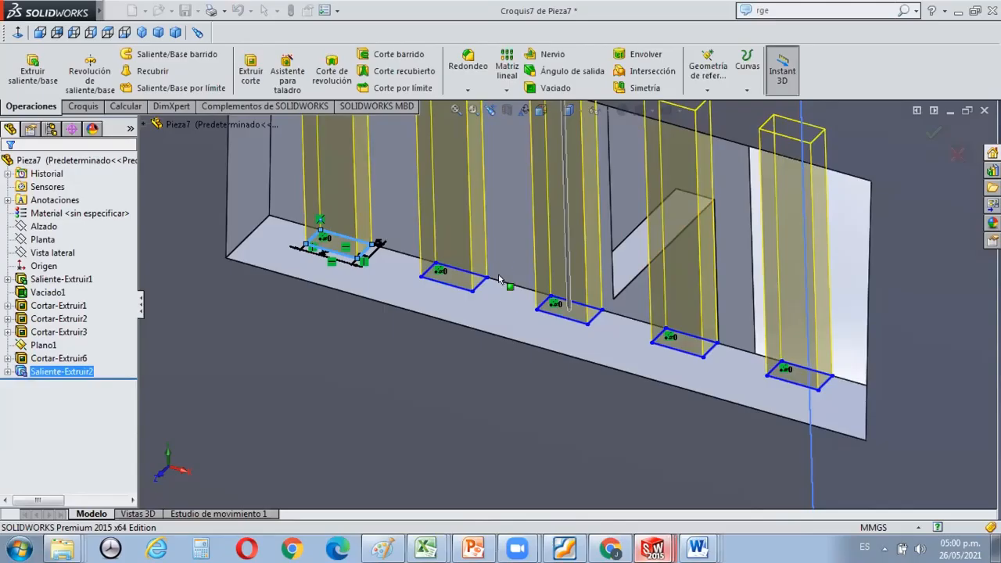
Inspect the ventilation grille bars in the window from outside the curved wall.
scroll(521, 378, up, 6)
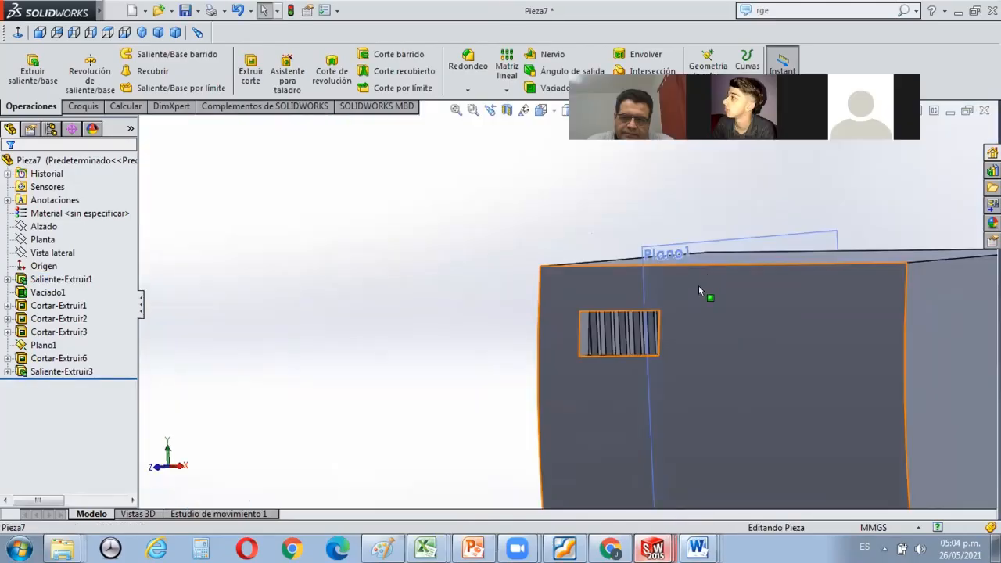
scroll(638, 317, down, 1)
scroll(650, 315, up, 3)
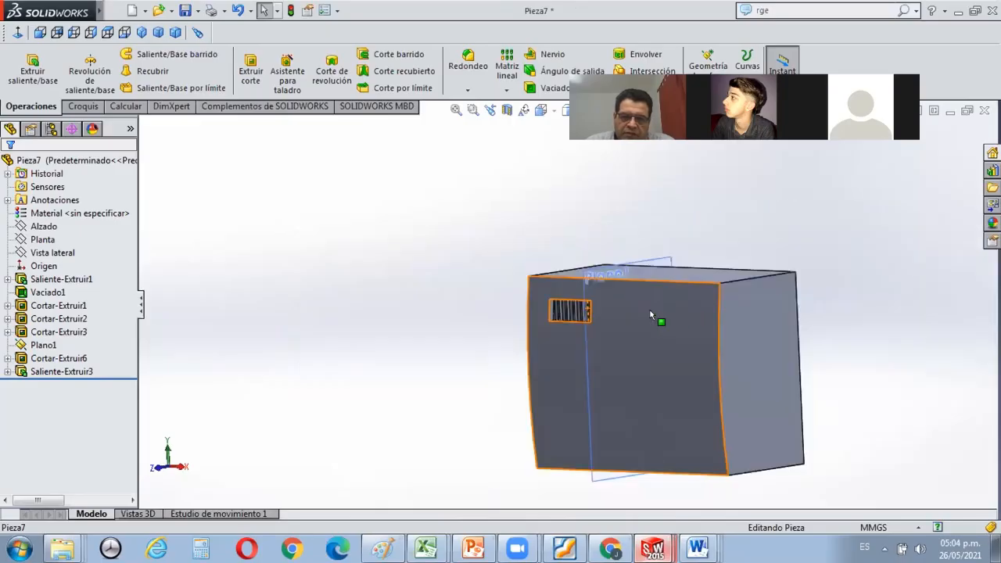
middle_drag(673, 461, 670, 384)
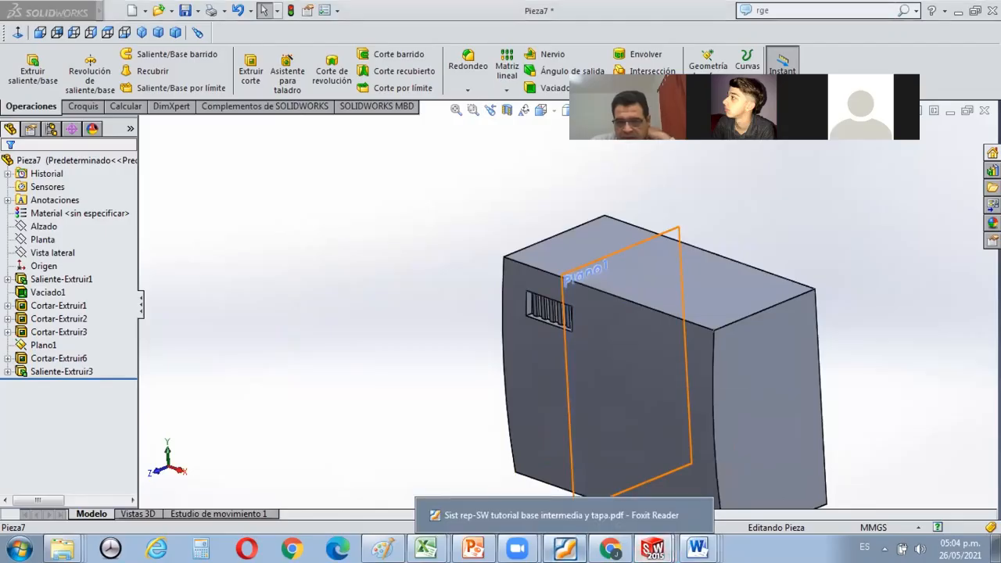
Switch to the tutorial PDF in Foxit Reader and read the instructions and pictures for cutting the channels.
click(563, 548)
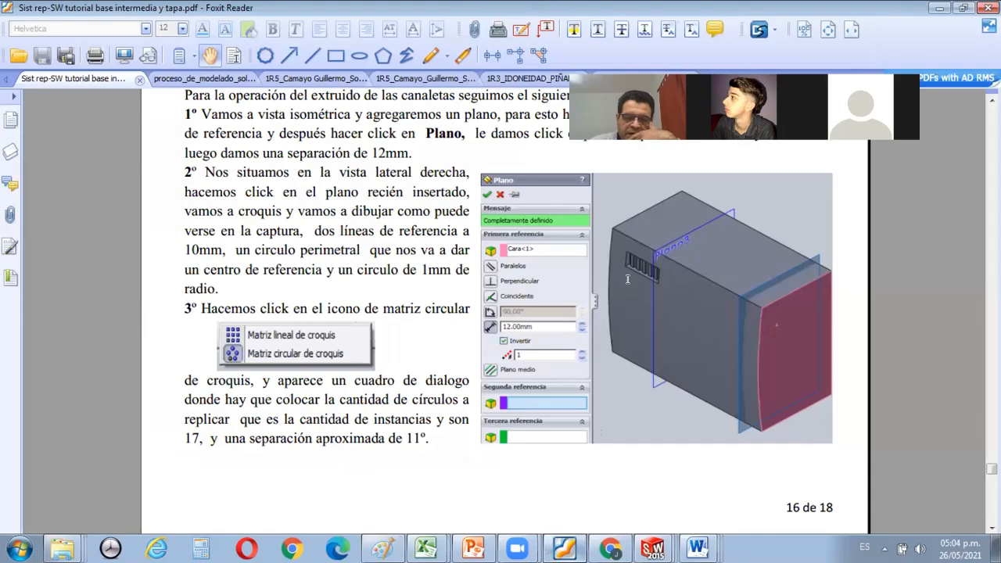
scroll(627, 279, down, 10)
scroll(628, 279, down, 5)
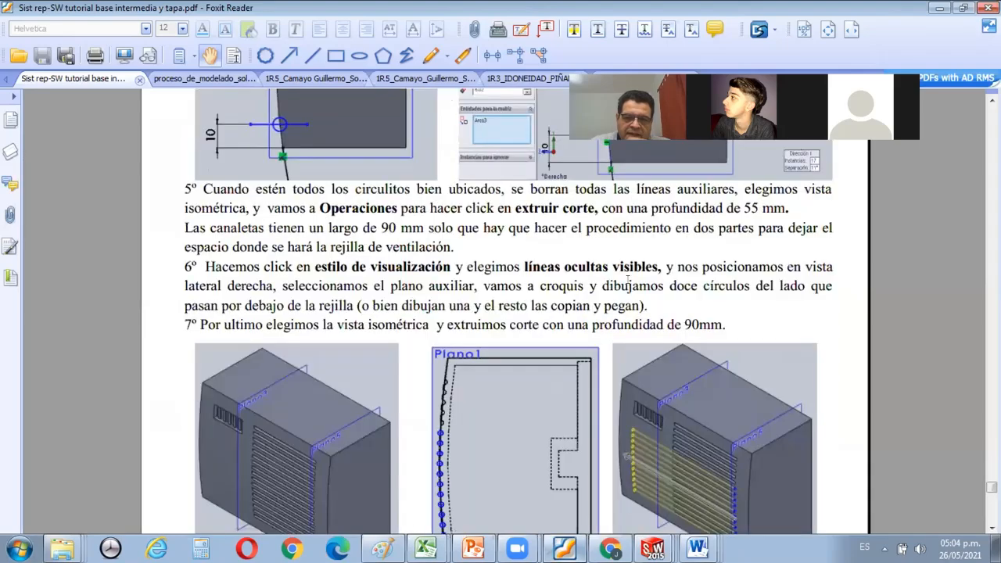
scroll(733, 384, down, 3)
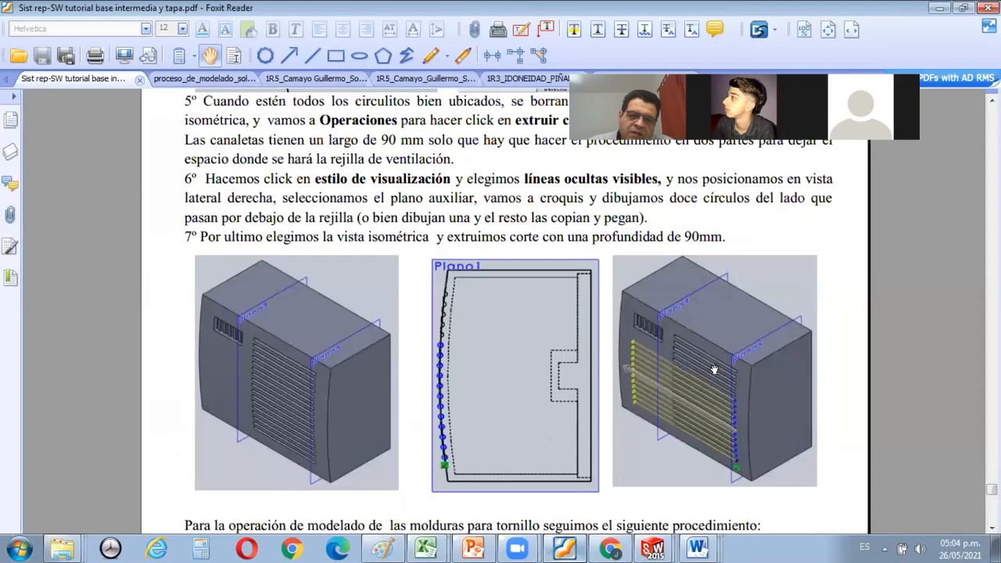
Review the tutorial's channel instructions and figures on the auxiliary plane, the circular sketch pattern and the two-part extruded cut.
scroll(732, 368, up, 2)
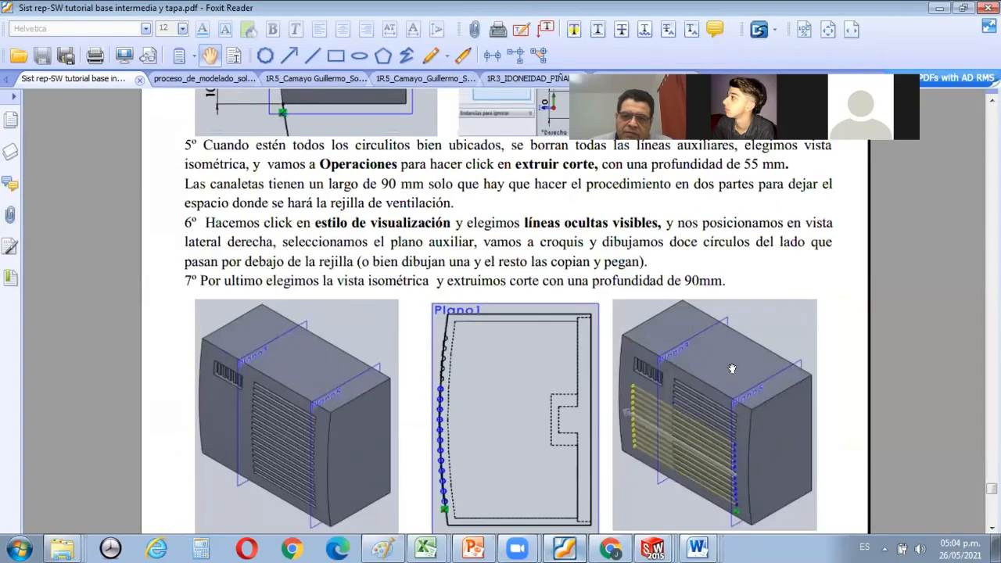
scroll(732, 369, down, 2)
scroll(732, 369, down, 2)
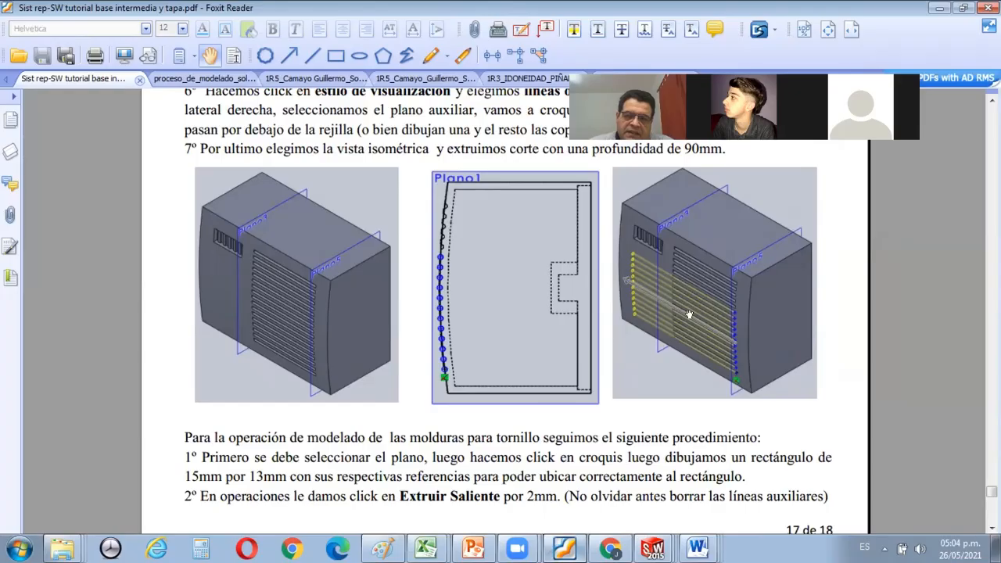
scroll(691, 315, down, 9)
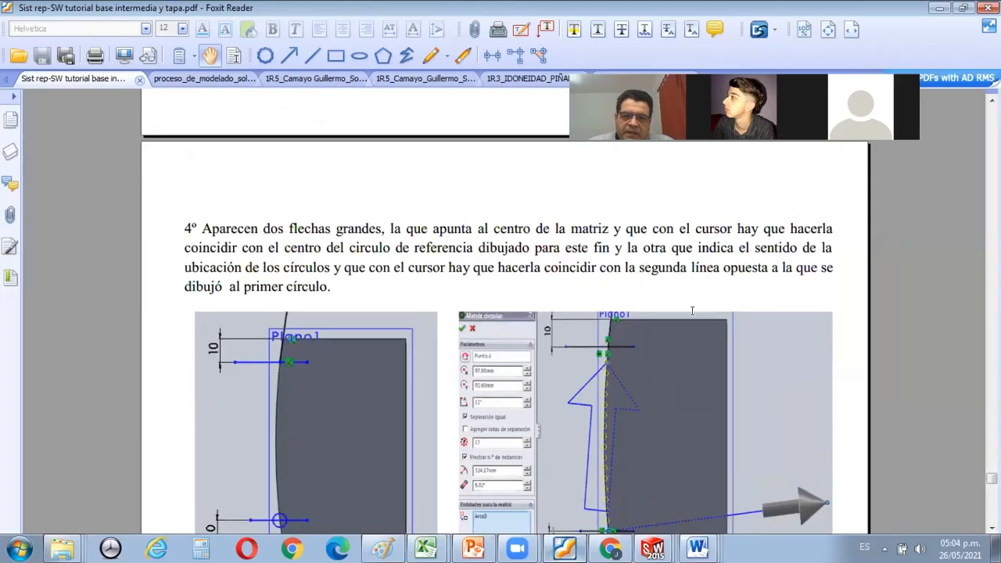
scroll(695, 315, down, 7)
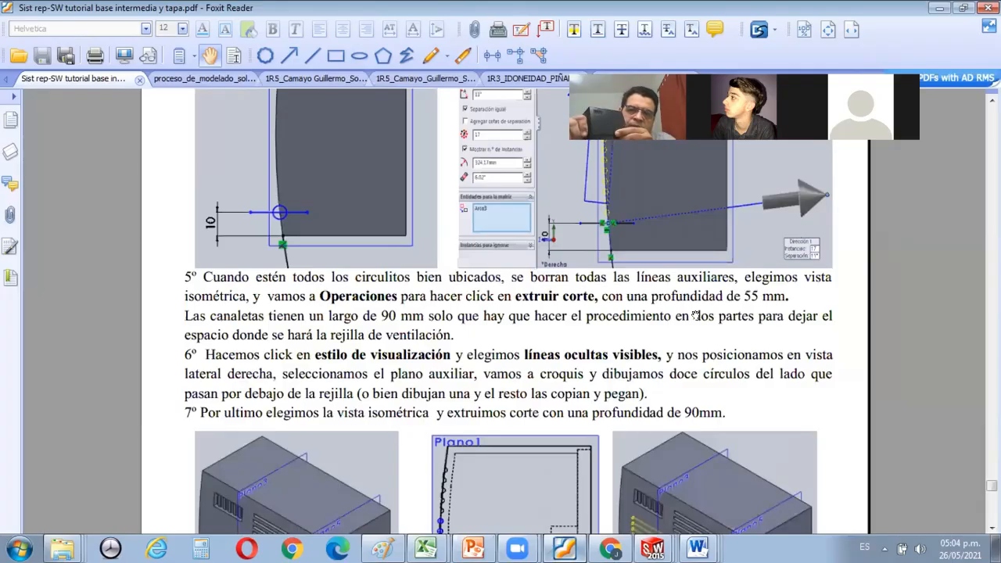
scroll(695, 315, down, 2)
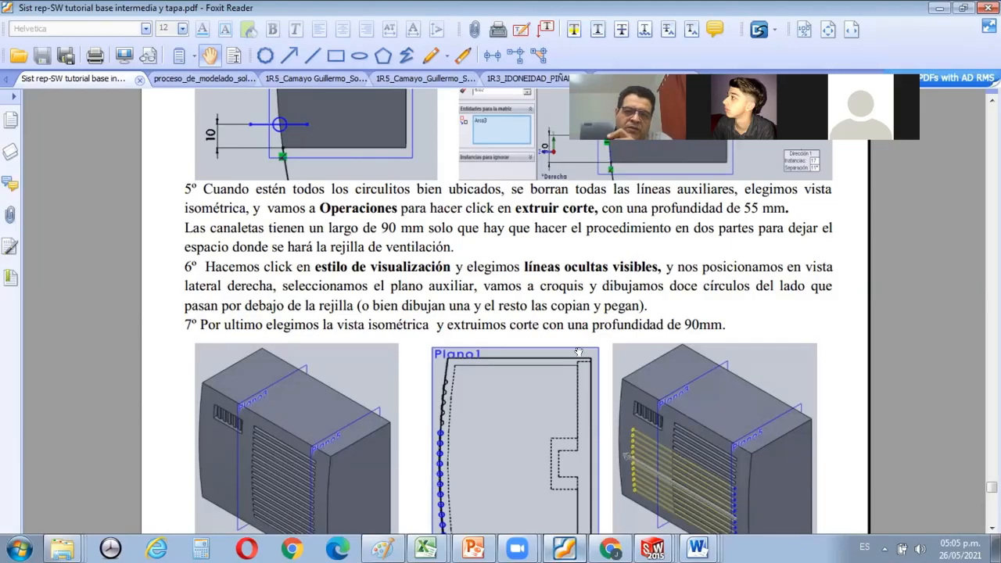
scroll(655, 341, up, 5)
scroll(655, 341, up, 20)
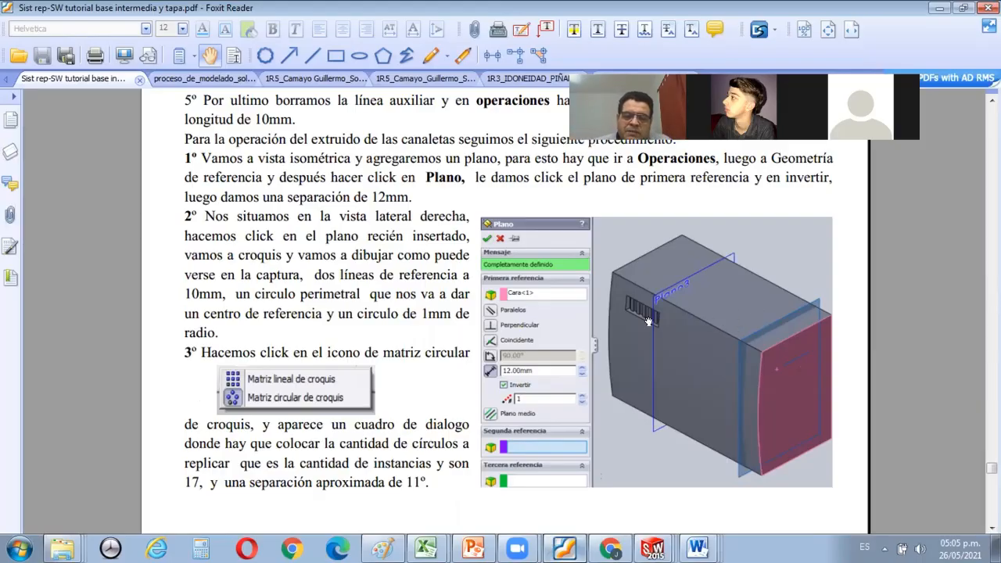
scroll(649, 322, down, 3)
scroll(649, 322, down, 6)
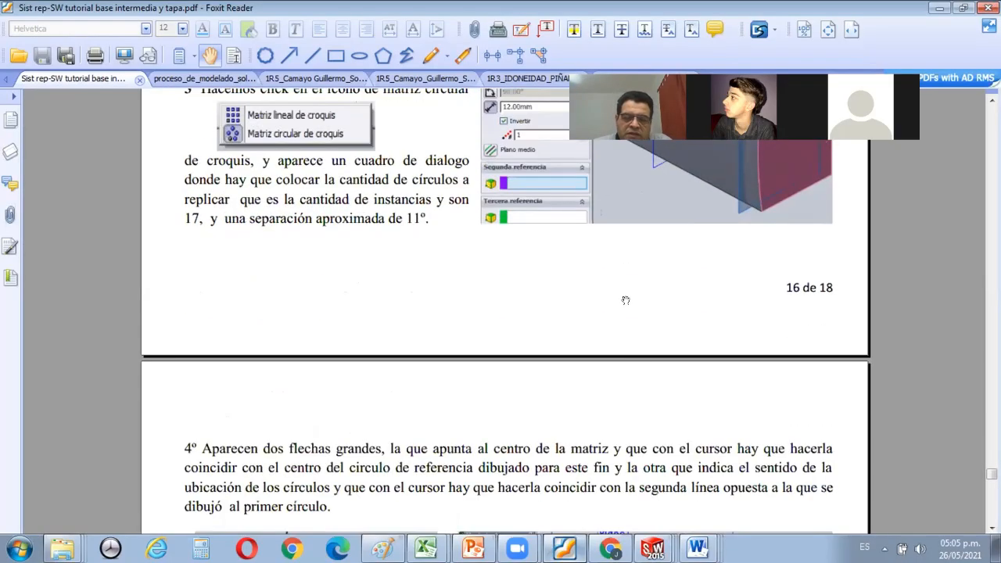
scroll(643, 368, down, 5)
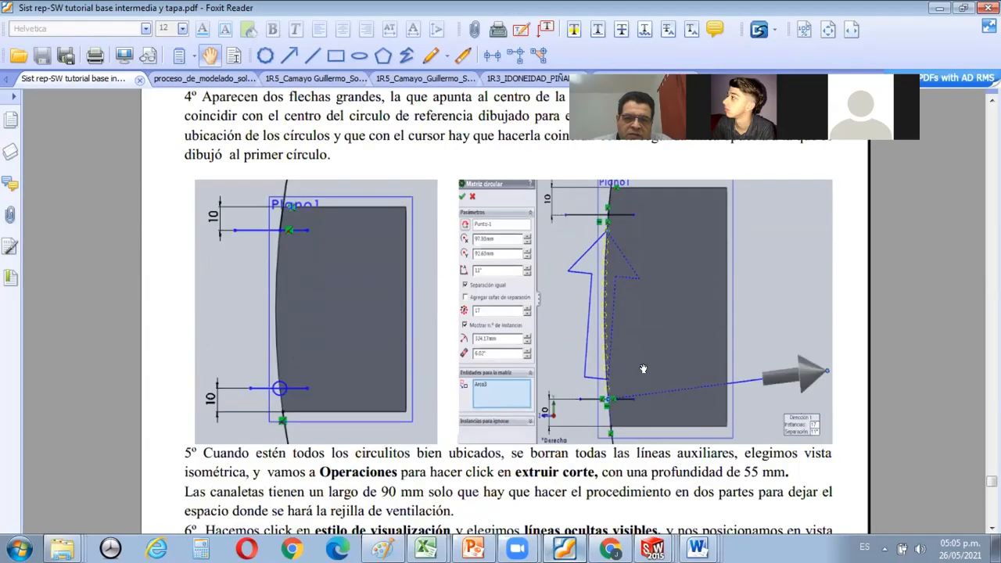
scroll(497, 292, down, 3)
scroll(486, 289, up, 3)
scroll(486, 291, up, 1)
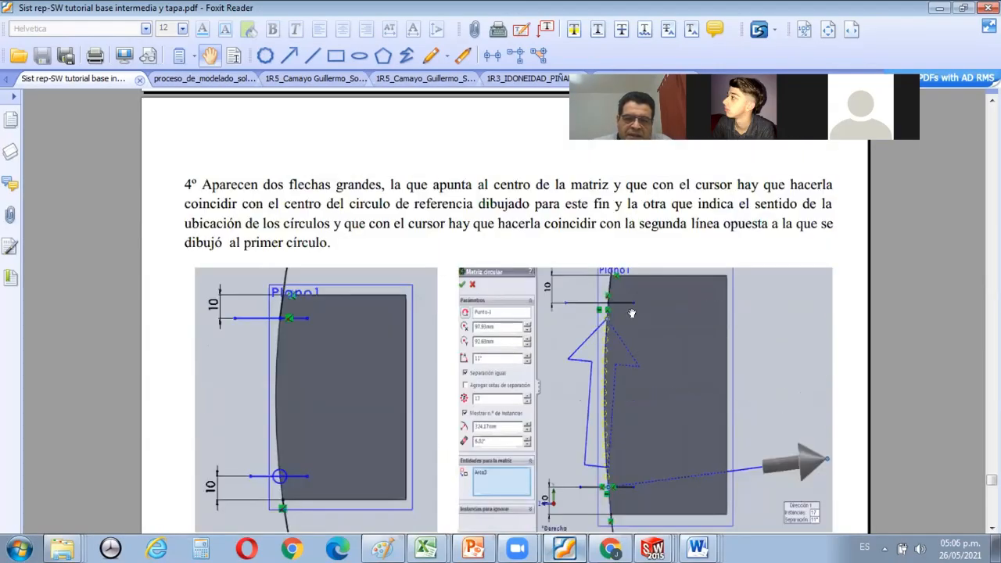
scroll(632, 313, down, 2)
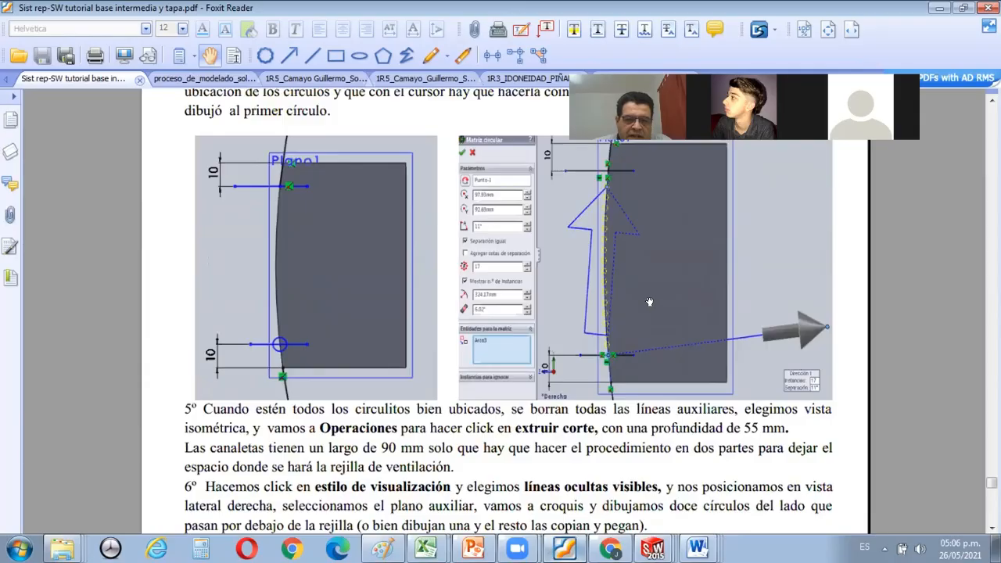
scroll(649, 302, down, 2)
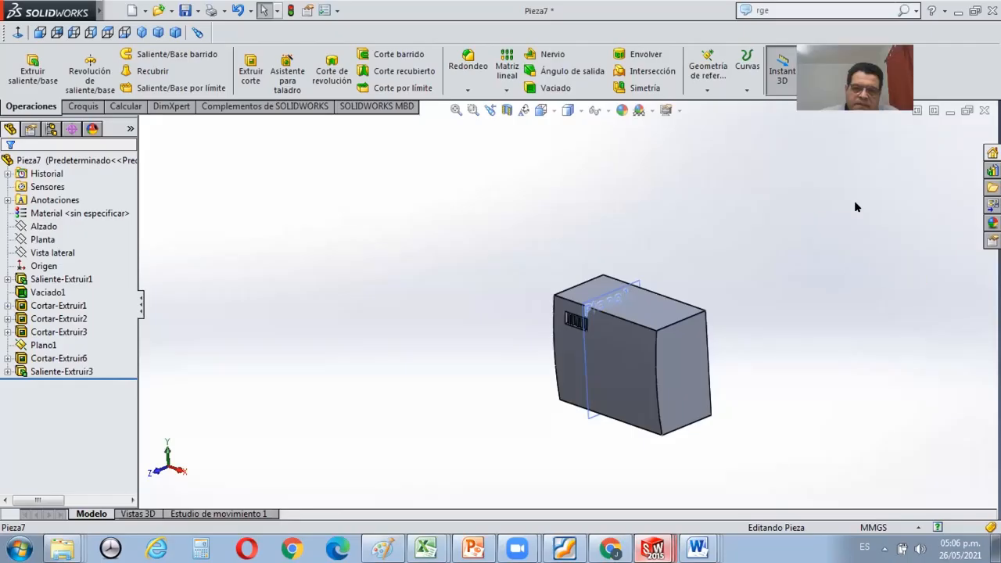
Create a reference plane offset 12 mm inward from the flat end face farthest from the grille, using the inverted direction.
scroll(614, 357, down, 3)
click(616, 360)
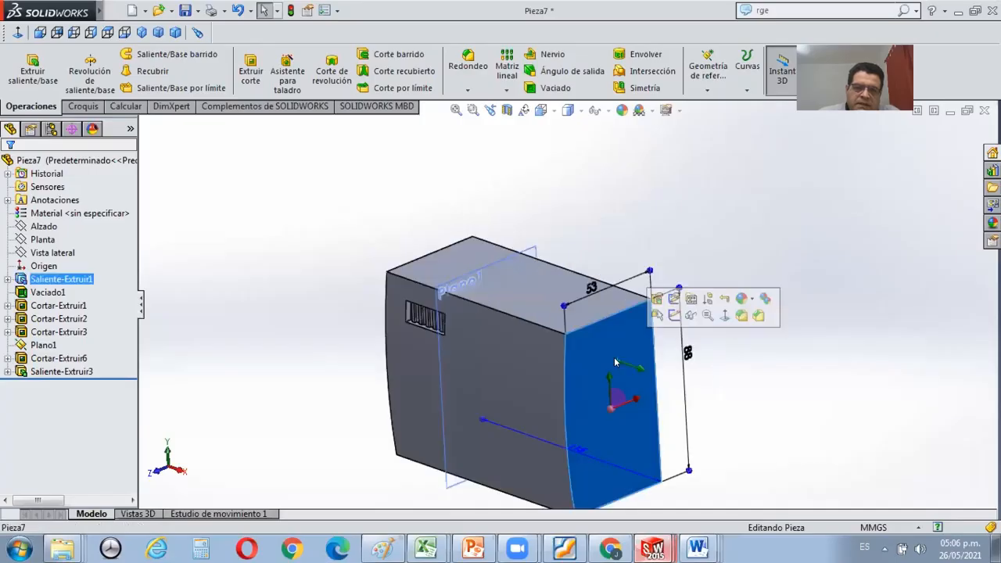
click(707, 90)
click(723, 104)
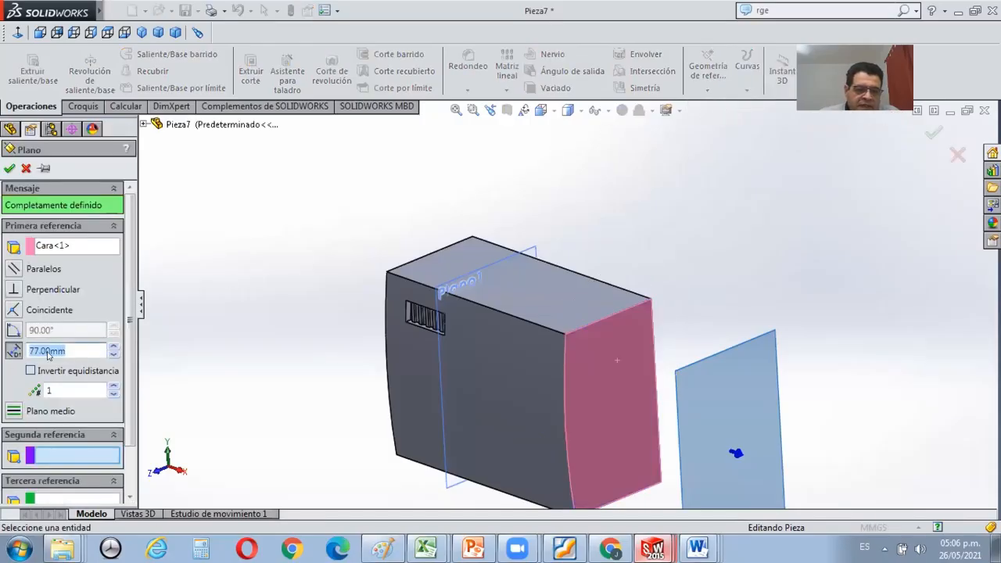
text(12)
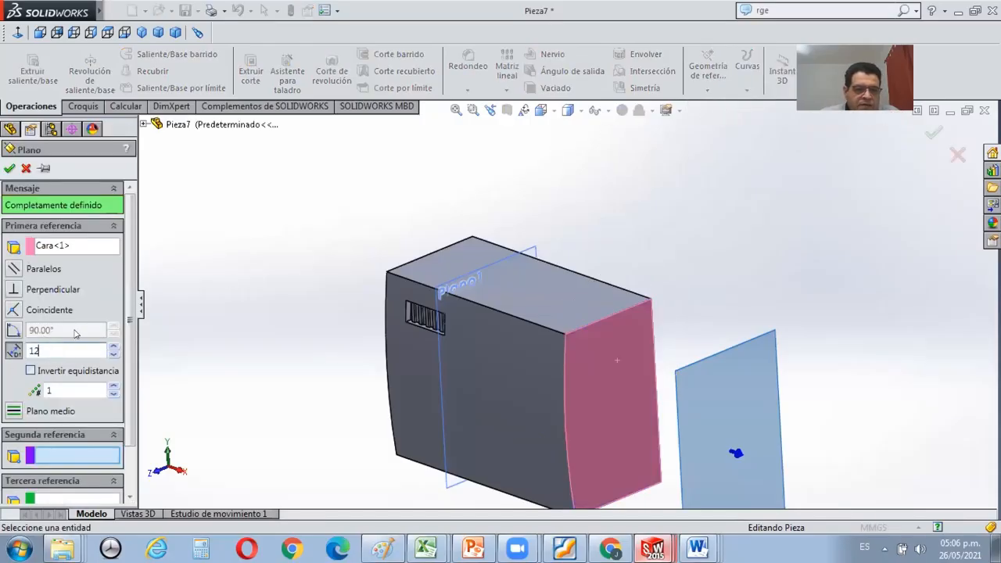
key(Return)
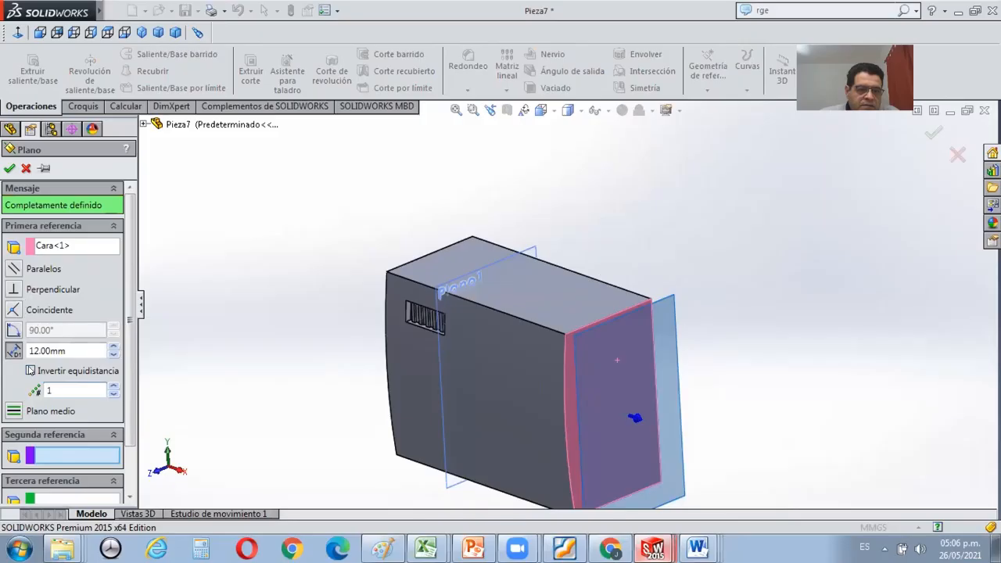
click(31, 371)
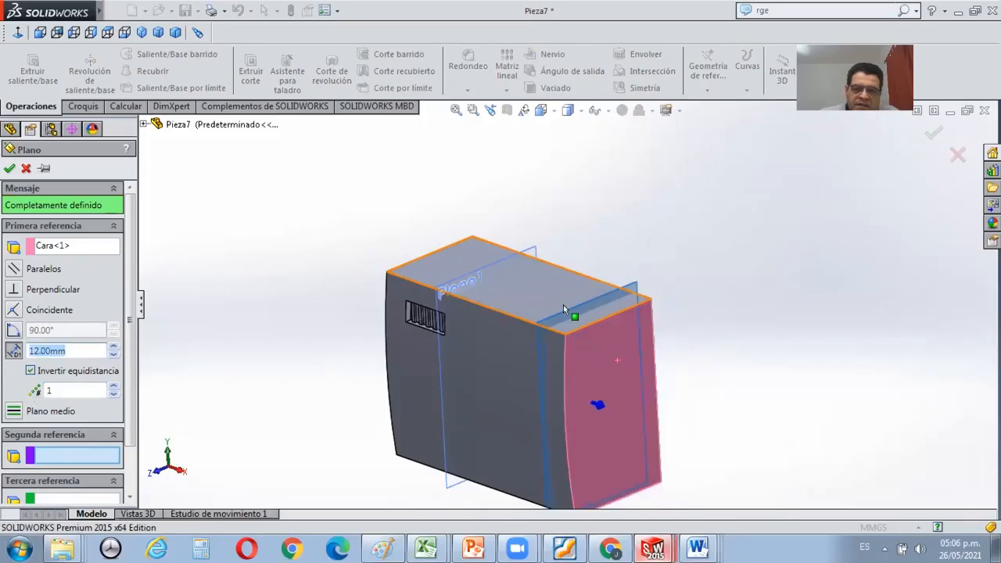
scroll(564, 304, down, 1)
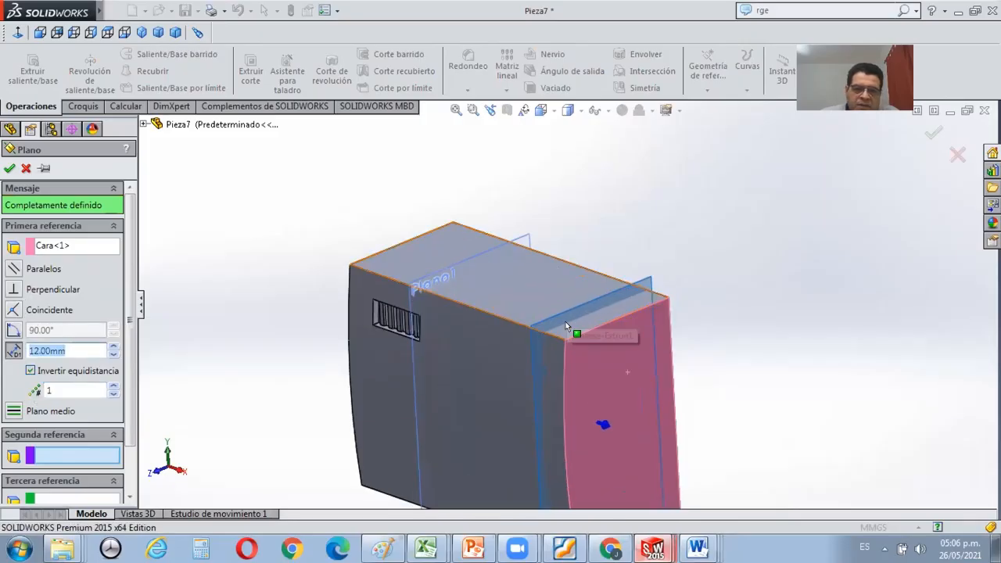
click(9, 168)
click(657, 196)
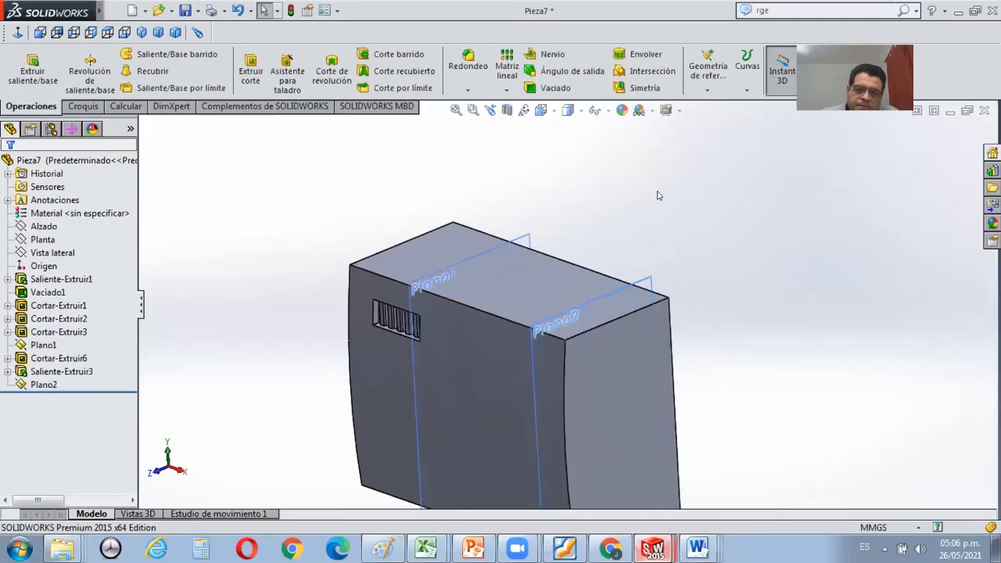
Examine the flat end face straight on and the positions of the two auxiliary planes from an angle.
scroll(669, 191, down, 2)
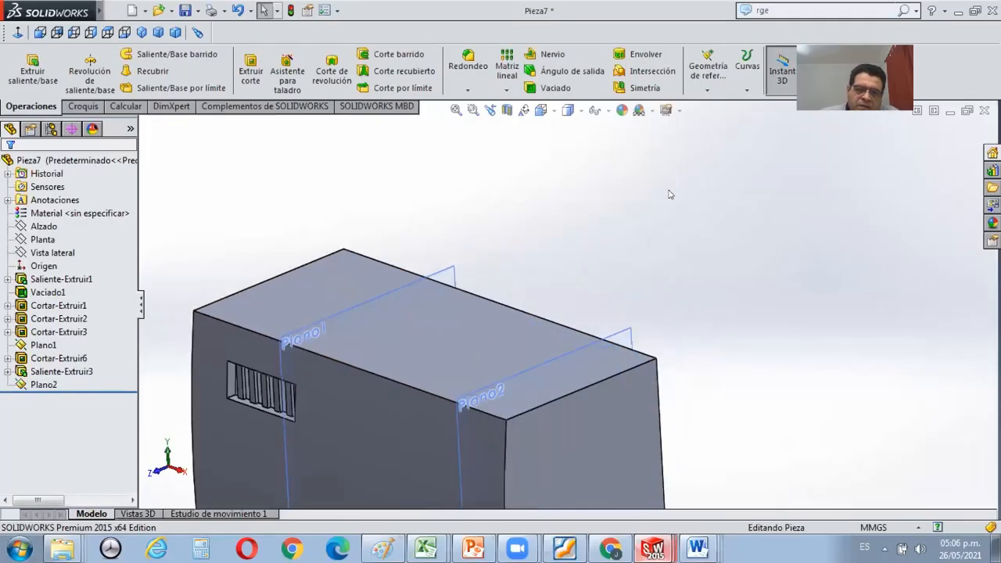
scroll(669, 192, up, 4)
scroll(570, 404, down, 3)
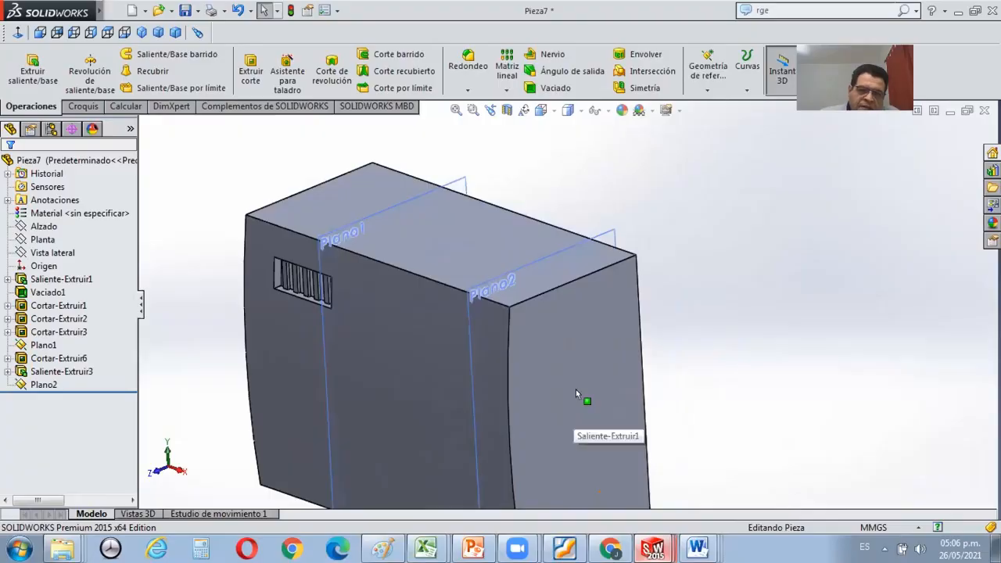
scroll(509, 273, down, 1)
scroll(516, 262, up, 1)
click(554, 304)
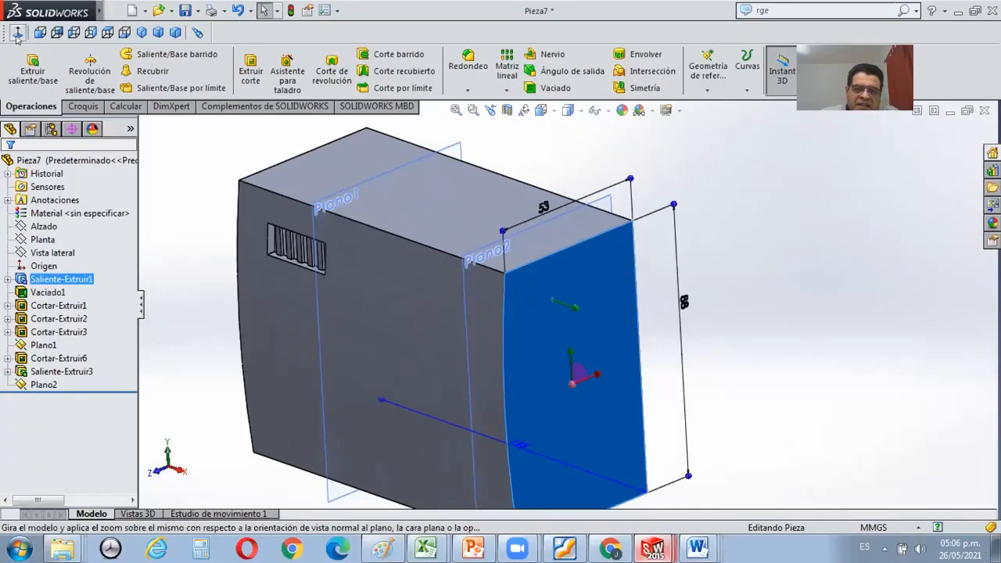
click(17, 32)
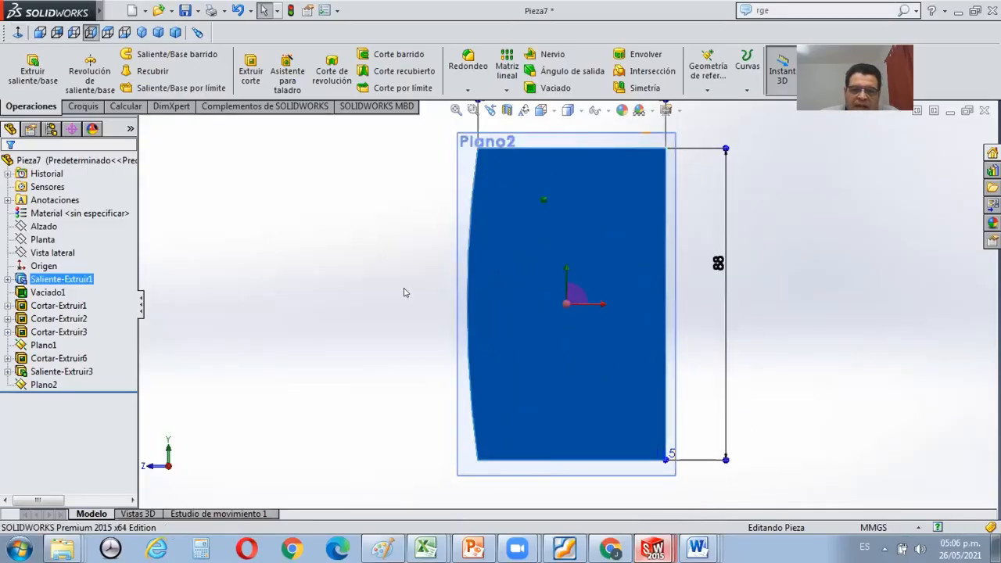
middle_drag(426, 281, 703, 319)
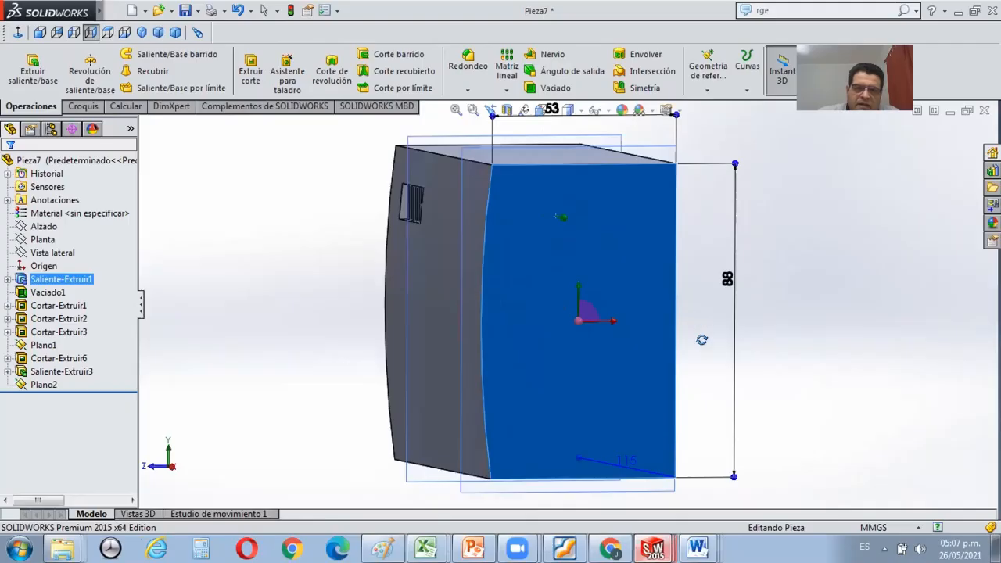
middle_drag(626, 240, 411, 146)
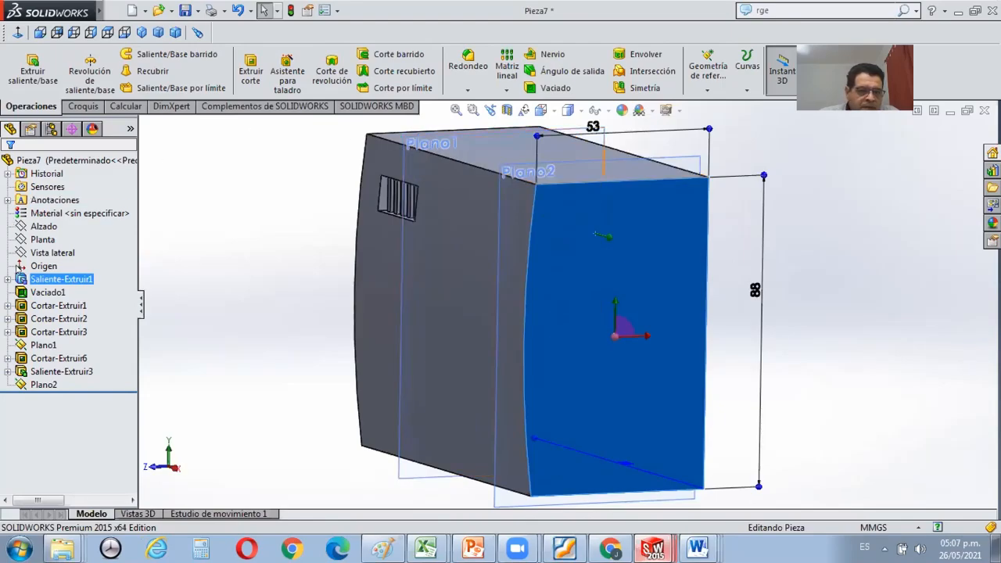
Hide the older auxiliary plane Plano1 beside the ventilation grille.
ctrl+click(40, 384)
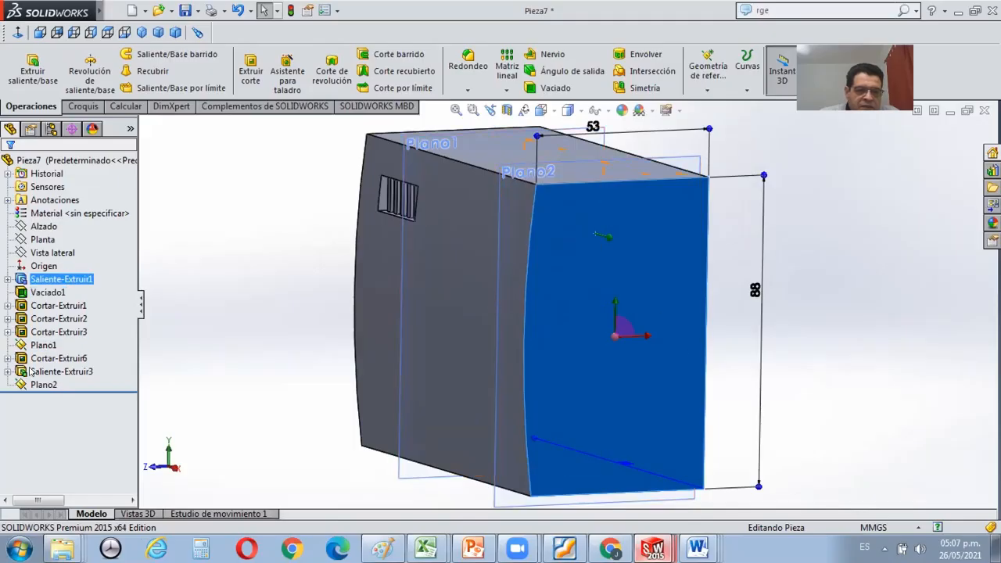
ctrl+click(41, 332)
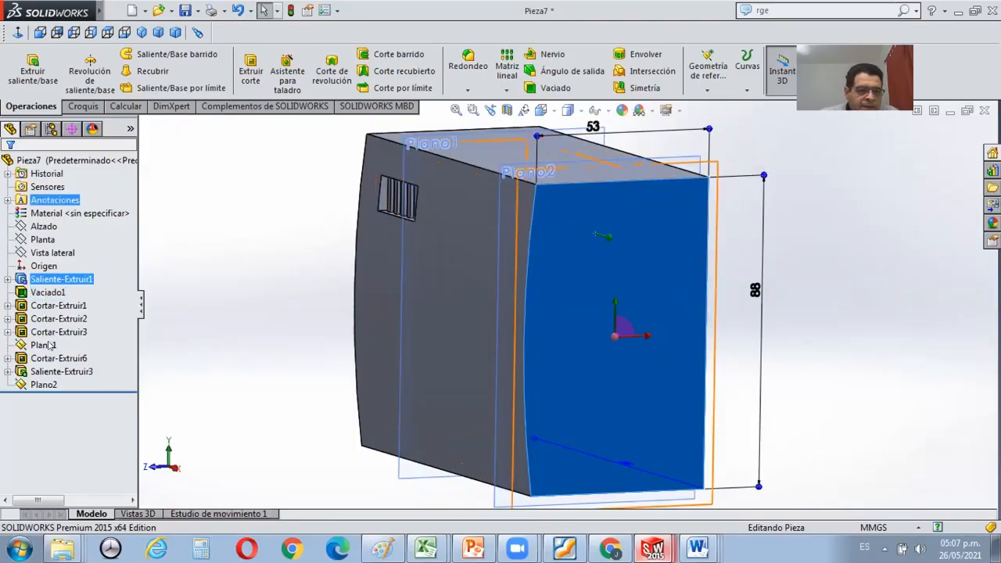
click(50, 345)
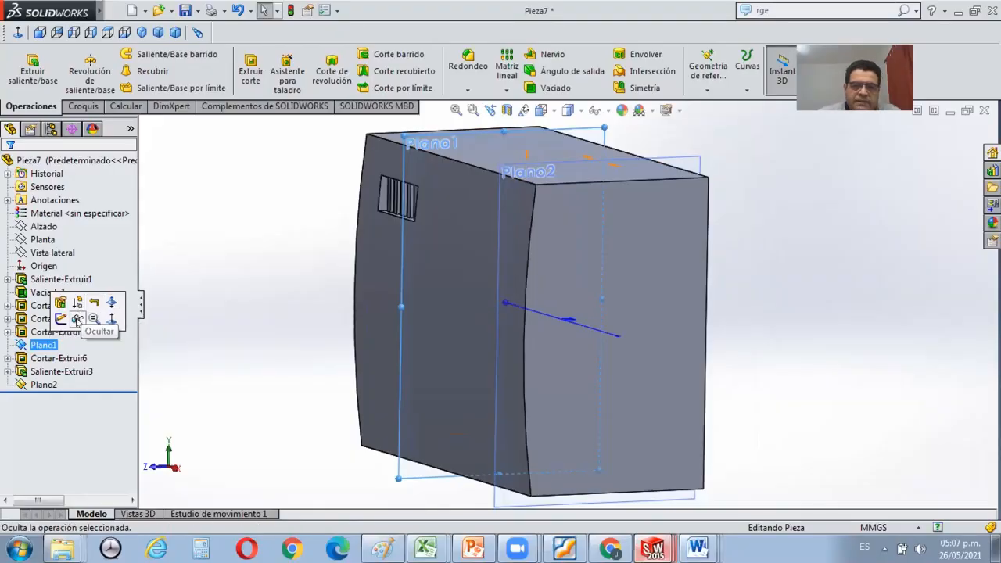
click(77, 319)
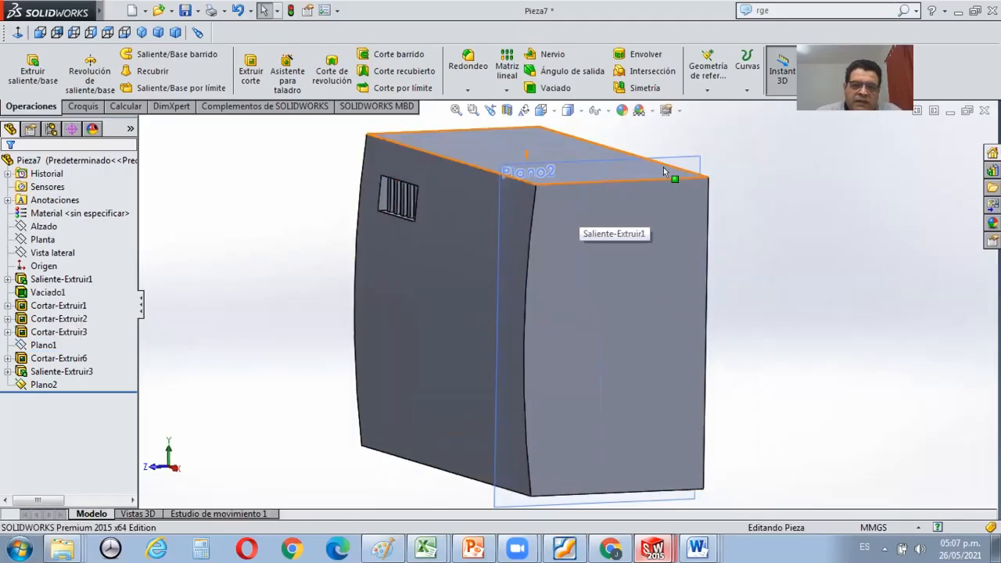
Orient the view normal to Plano2 and set the display style to hidden lines visible.
click(692, 159)
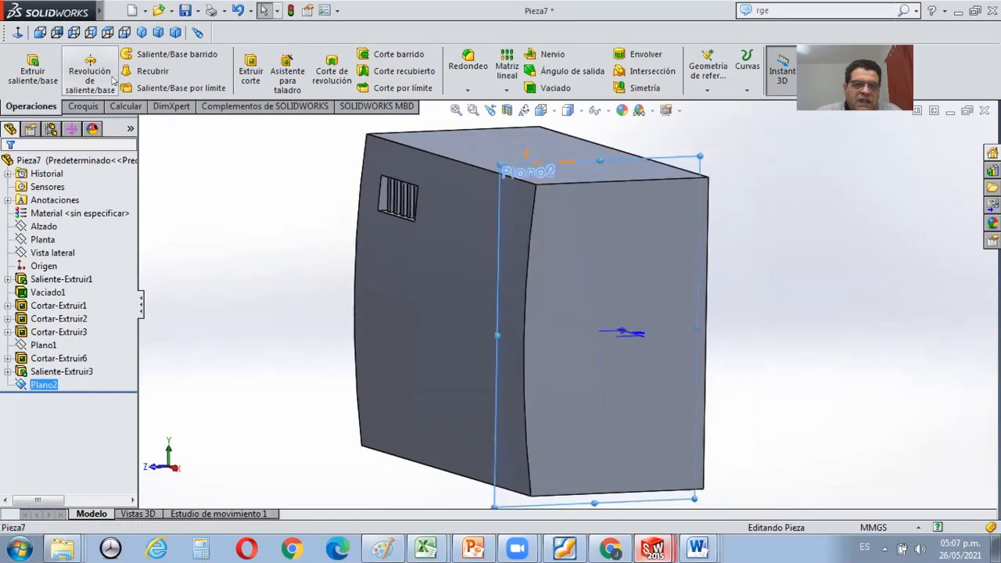
click(18, 32)
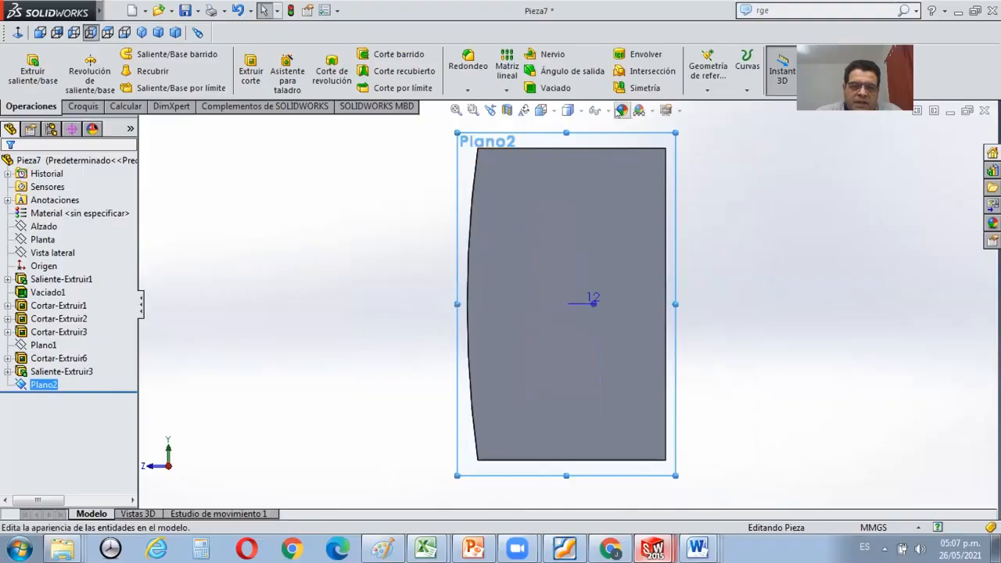
click(577, 113)
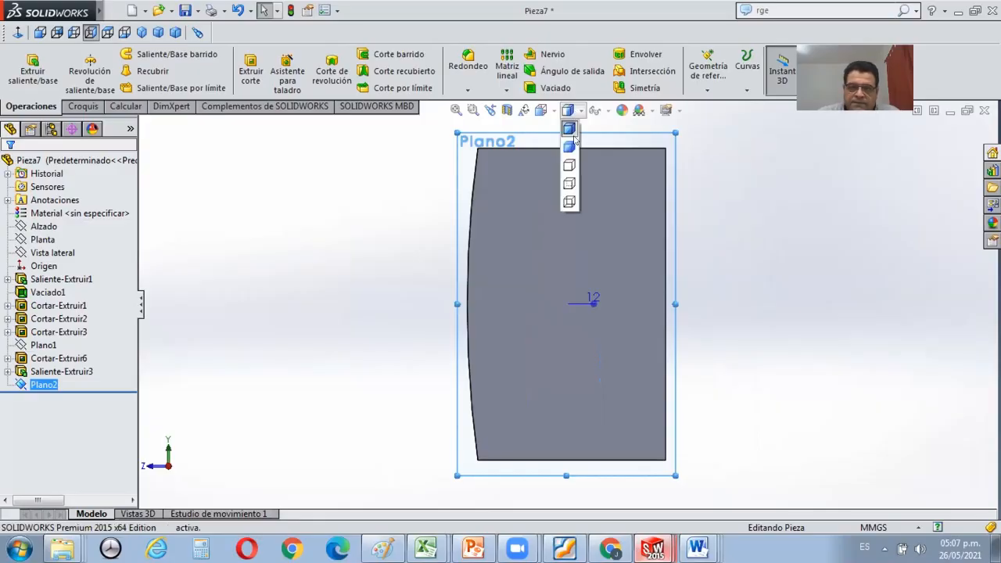
click(569, 185)
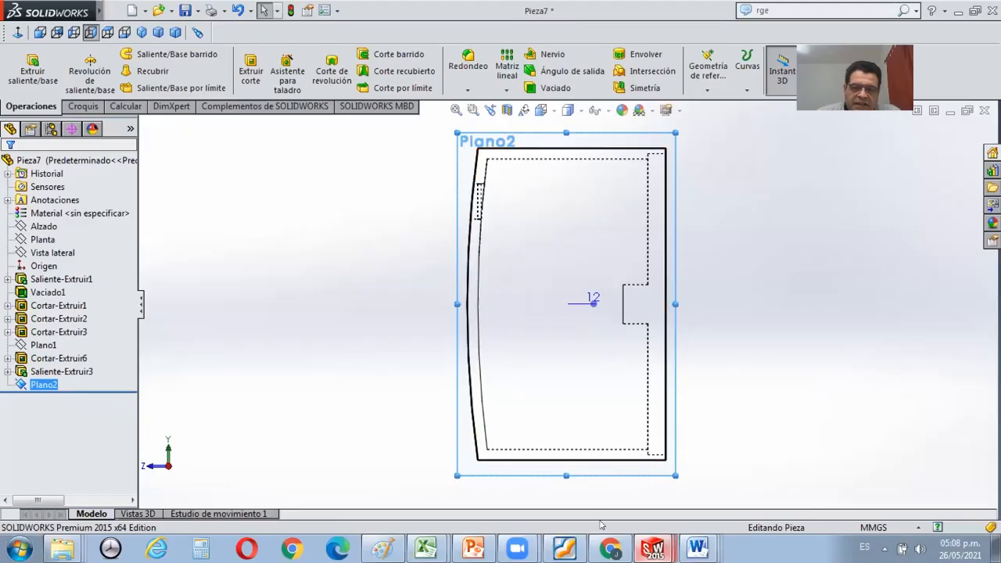
Switch to the tutorial PDF in Foxit Reader and check the figures for the reference lines and channel circle.
mouse_move(610, 547)
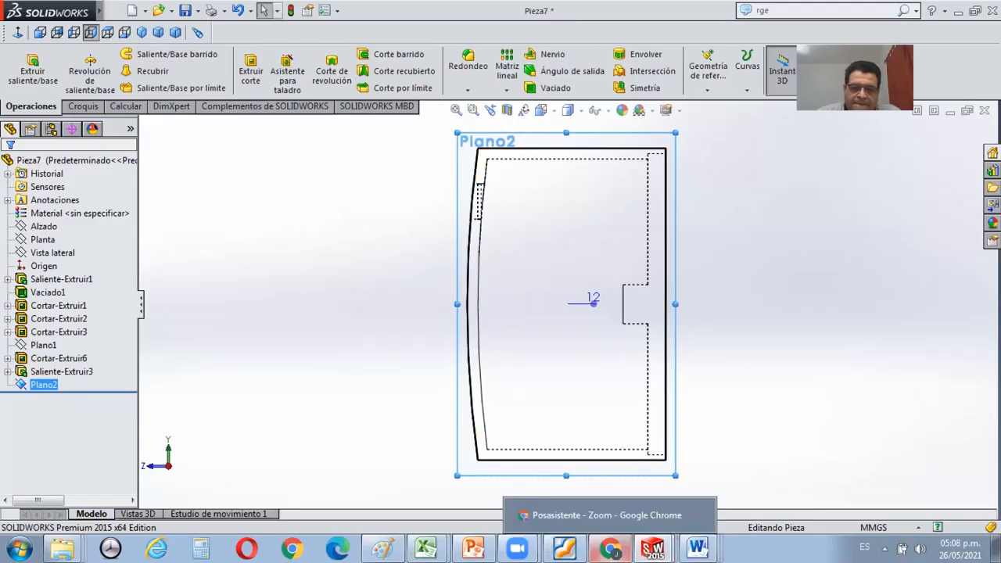
click(550, 497)
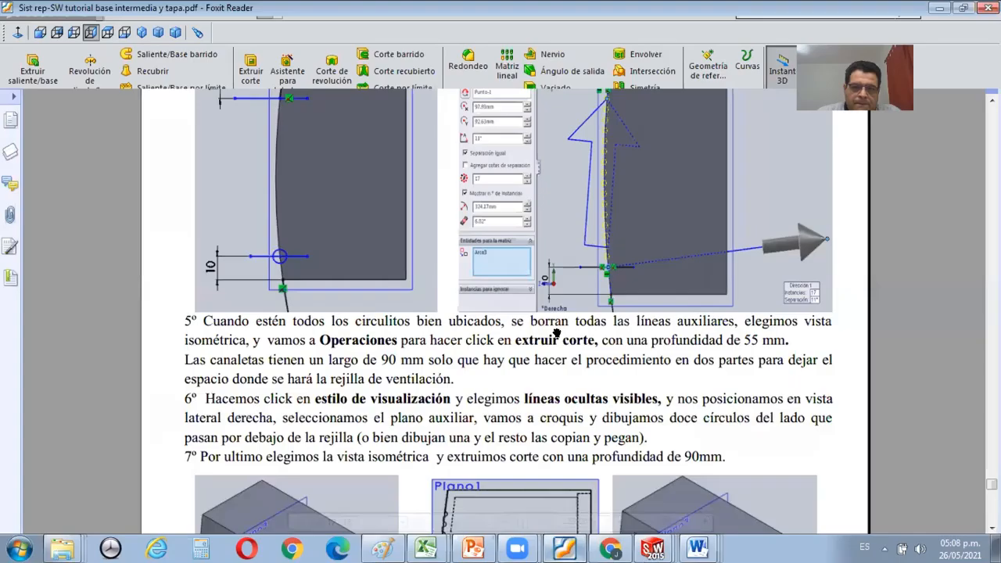
scroll(557, 333, up, 8)
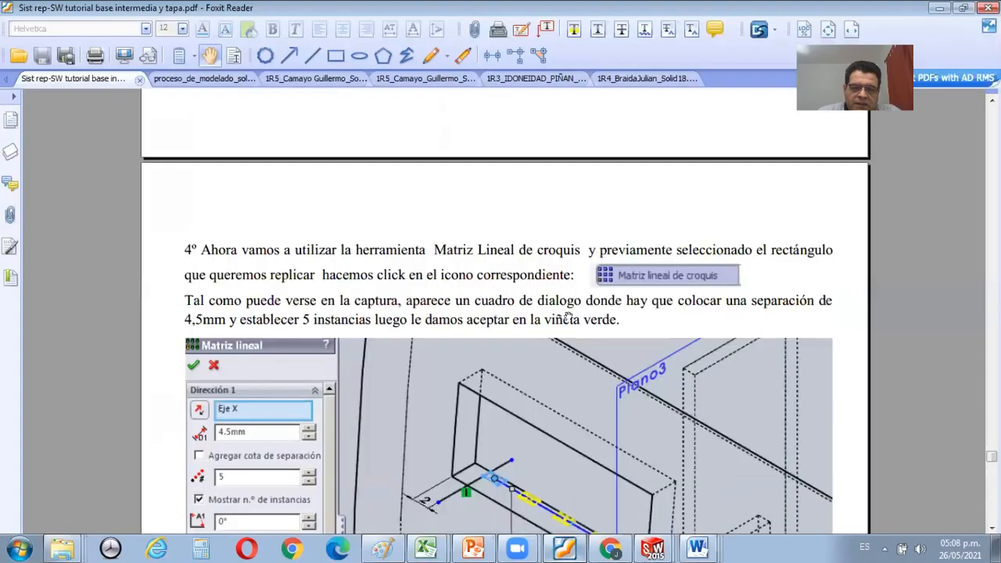
scroll(569, 316, down, 7)
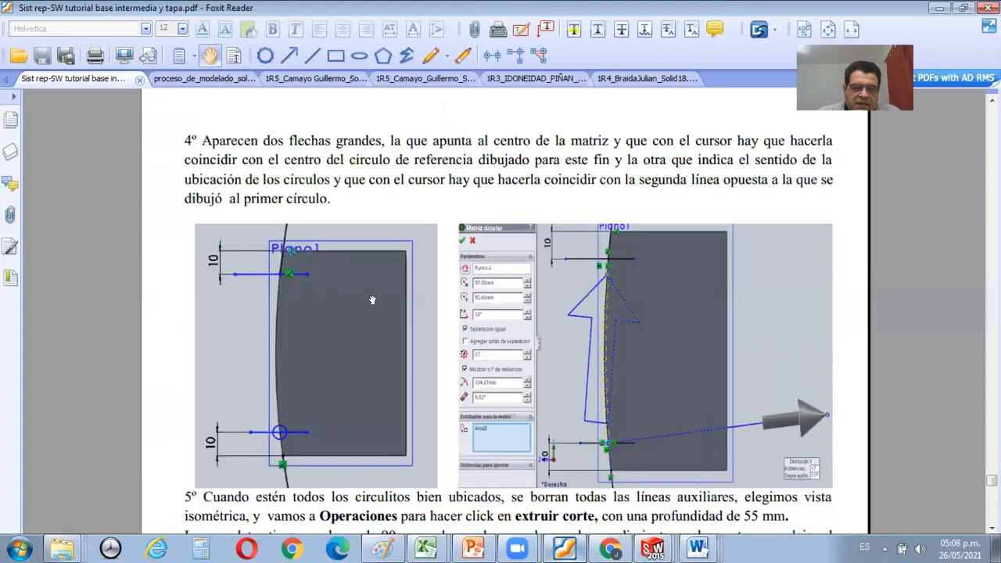
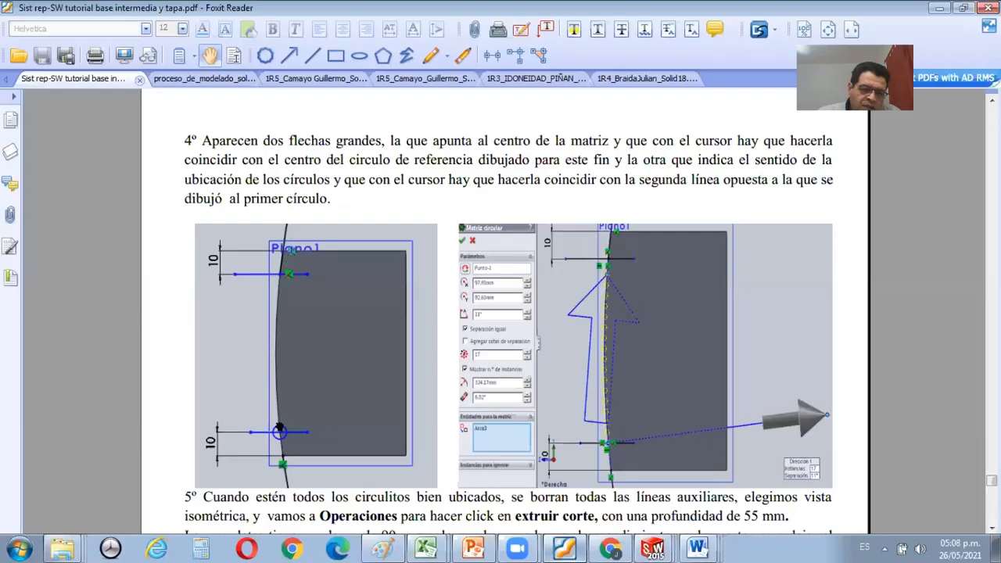
Read the tutorial's remaining instructions on the circular pattern of circles and the extruded channel cuts.
scroll(608, 350, down, 2)
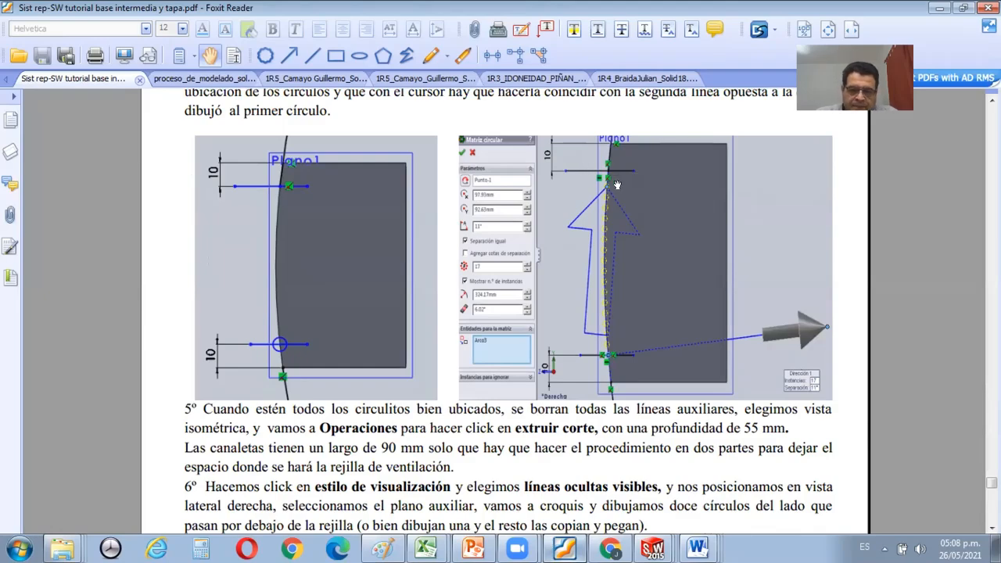
scroll(631, 230, down, 1)
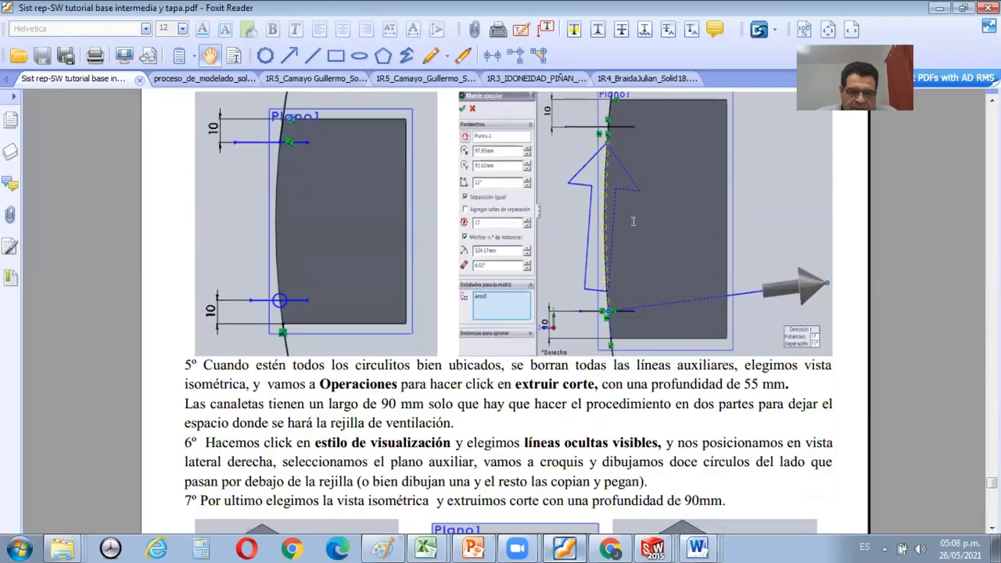
scroll(651, 523, down, 7)
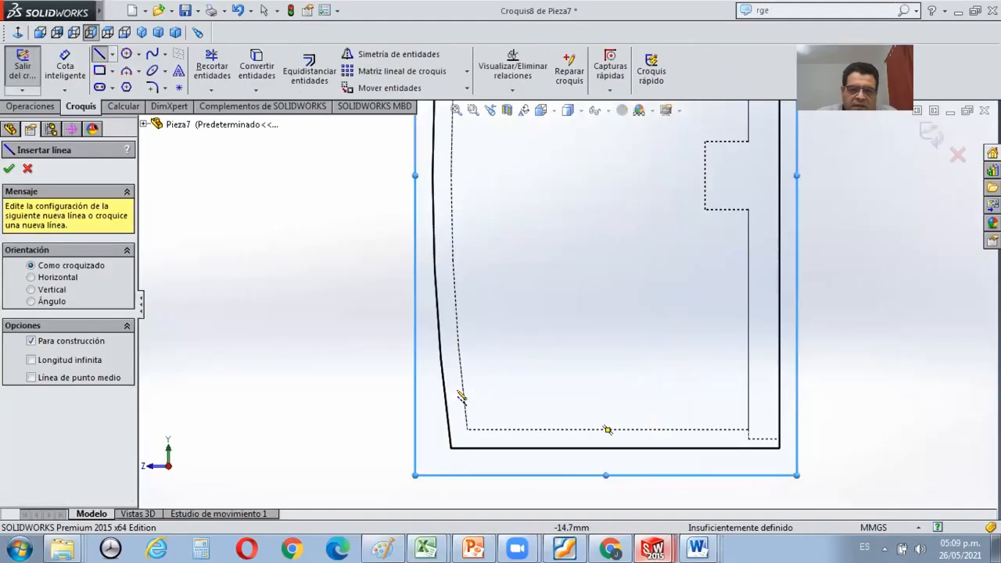
Switch back to SOLIDWORKS and sketch a short horizontal construction line across the curved wall near its lower corner.
click(473, 390)
click(482, 390)
scroll(567, 305, up, 3)
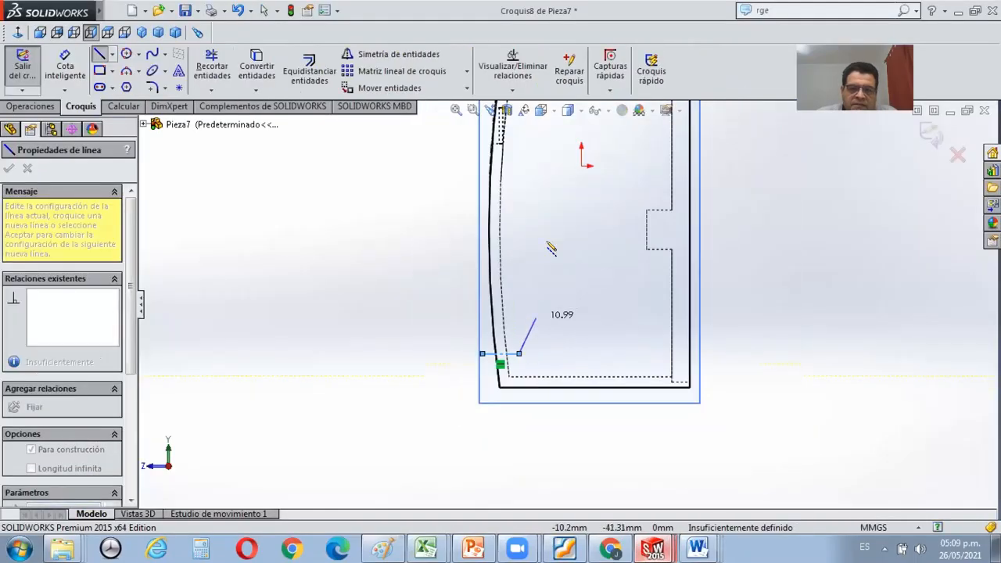
key(Escape)
scroll(563, 237, up, 3)
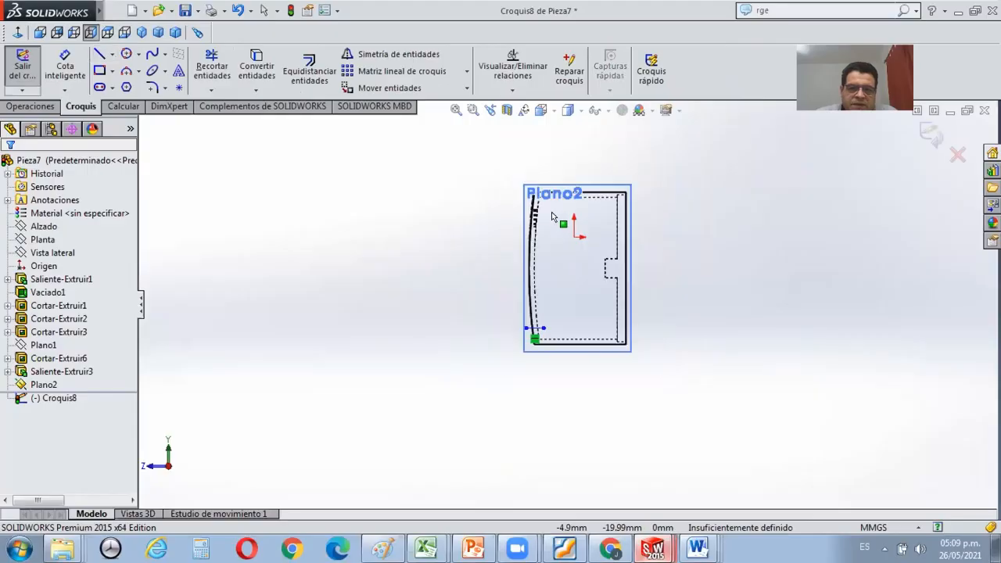
Sketch a second horizontal construction line about 12 mm long across the curved wall near its upper corner.
click(100, 54)
click(479, 236)
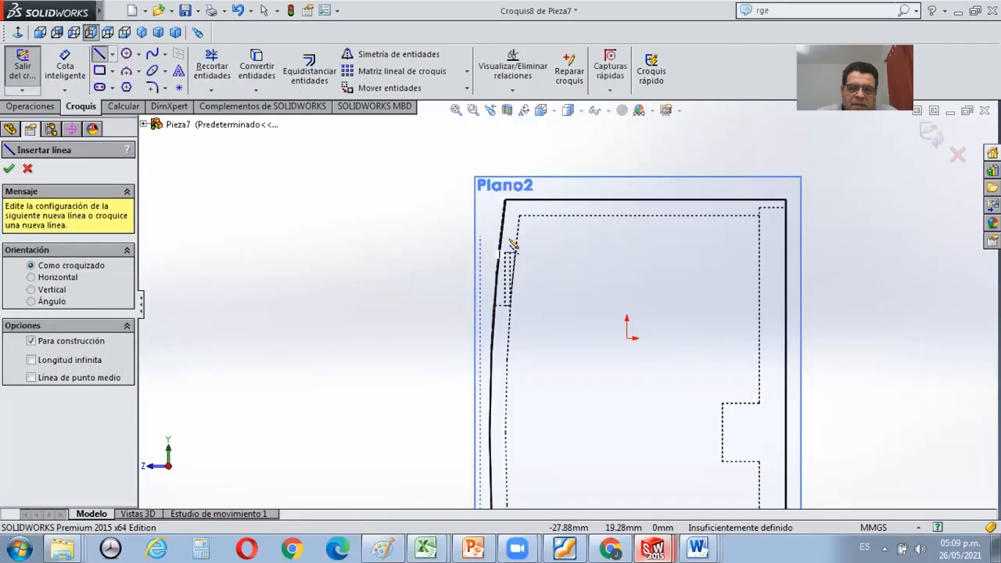
click(545, 235)
key(Escape)
Dimension the upper construction line at 10 mm below the outer upper corner of the curved wall.
scroll(545, 233, down, 2)
scroll(521, 174, down, 2)
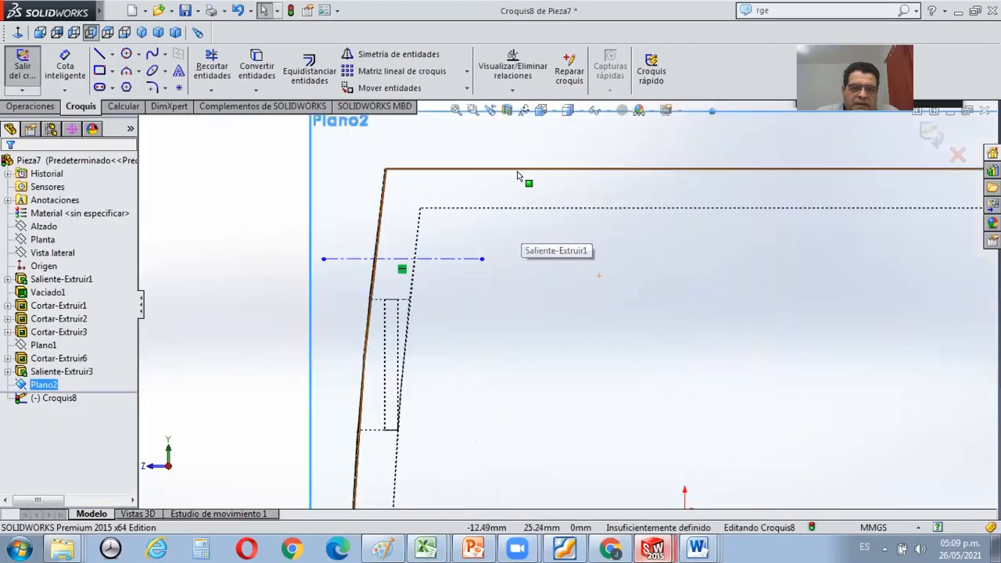
click(65, 63)
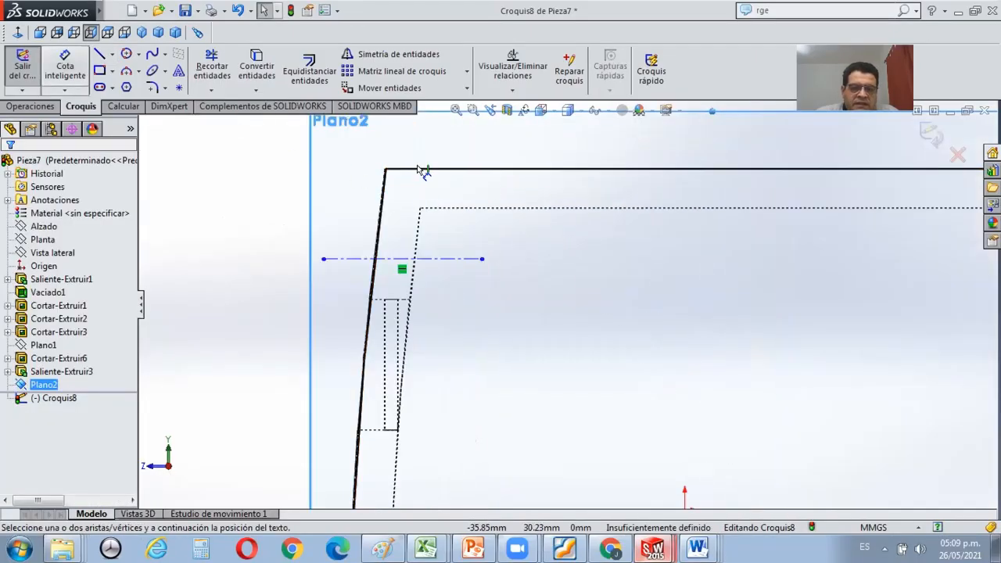
click(383, 170)
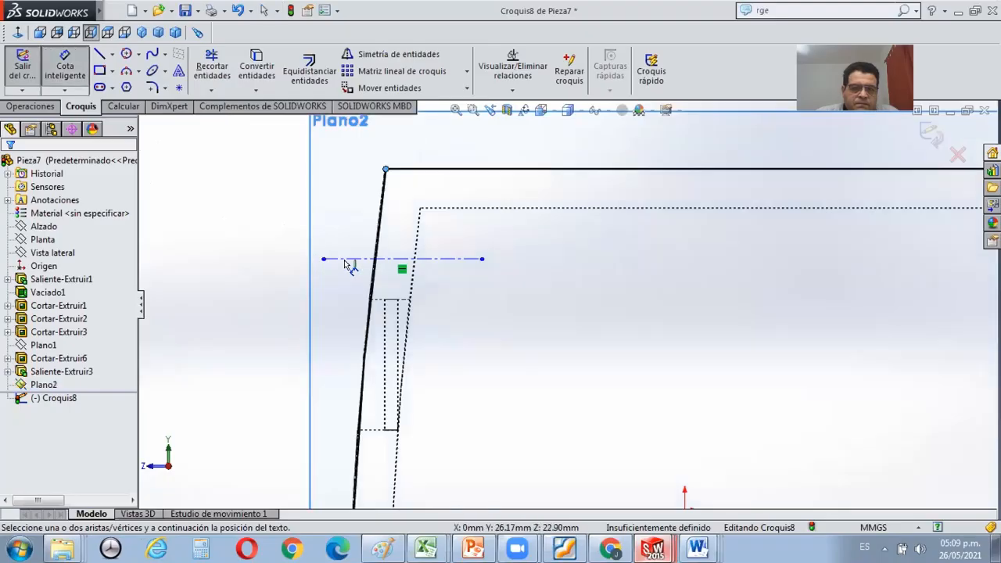
click(347, 262)
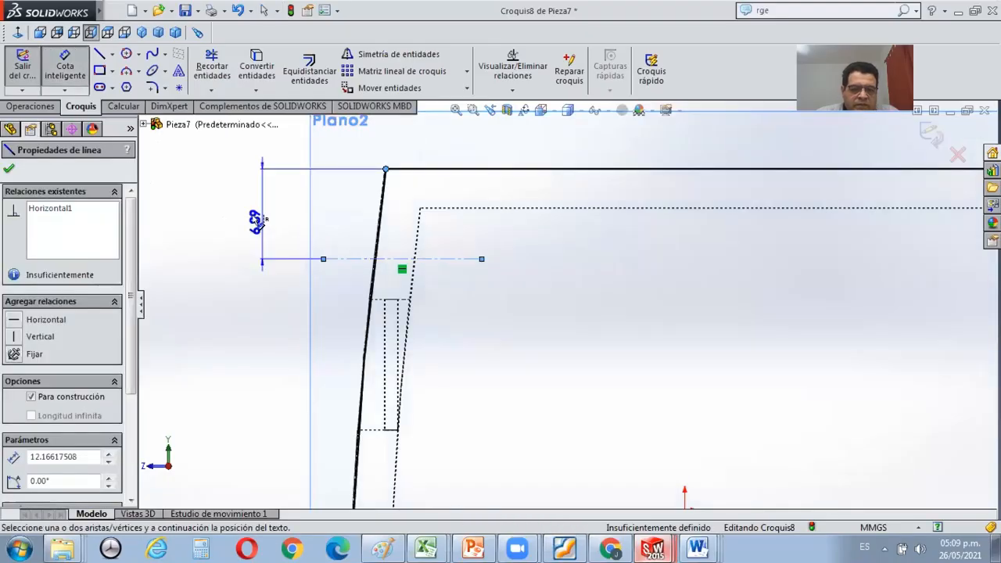
click(260, 222)
text(10)
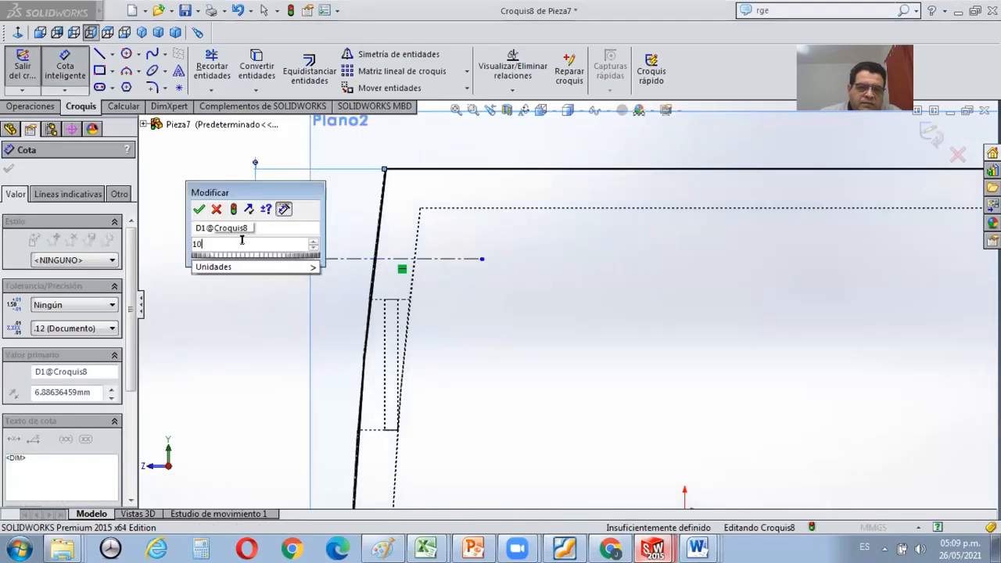
key(Return)
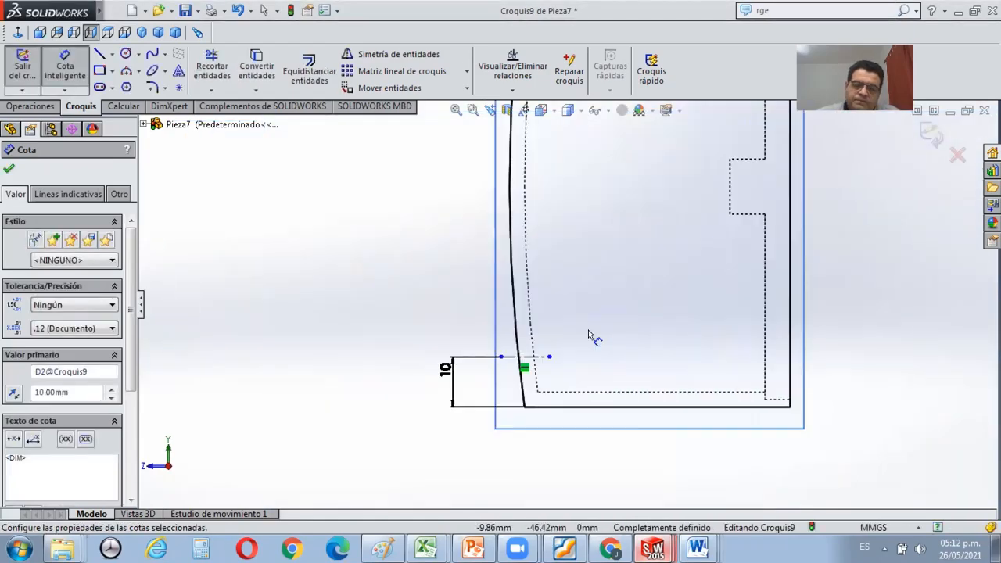
Draw a perimeter circle of about 324 mm radius along the curved outer edge, from the upper corner through the lower construction line's crossing.
scroll(567, 305, up, 5)
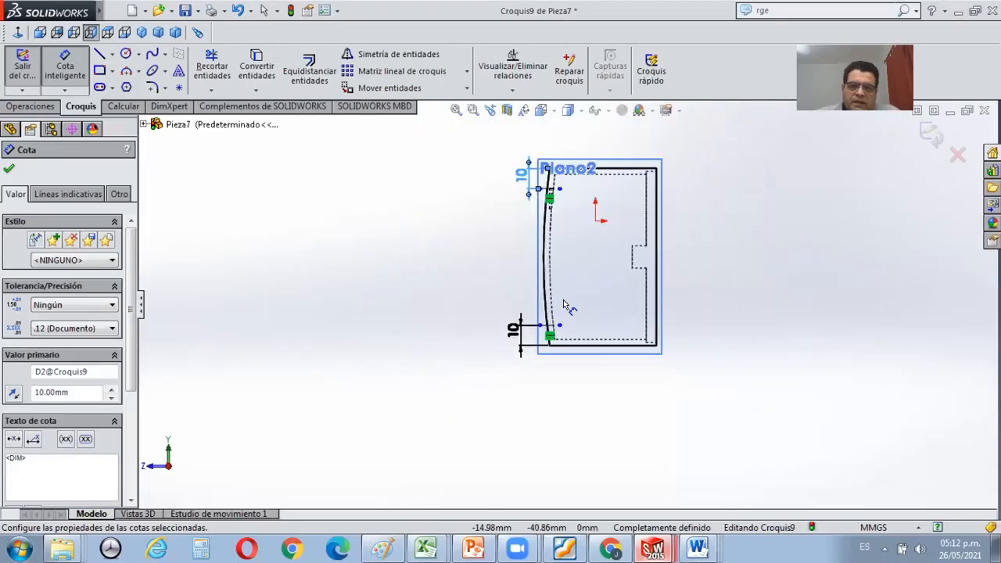
click(138, 54)
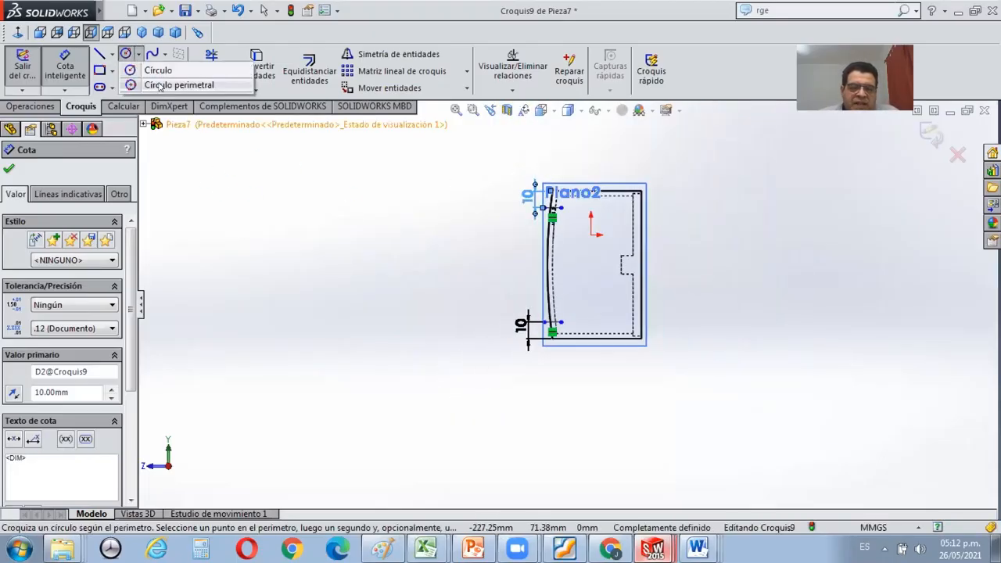
click(179, 84)
scroll(567, 227, down, 6)
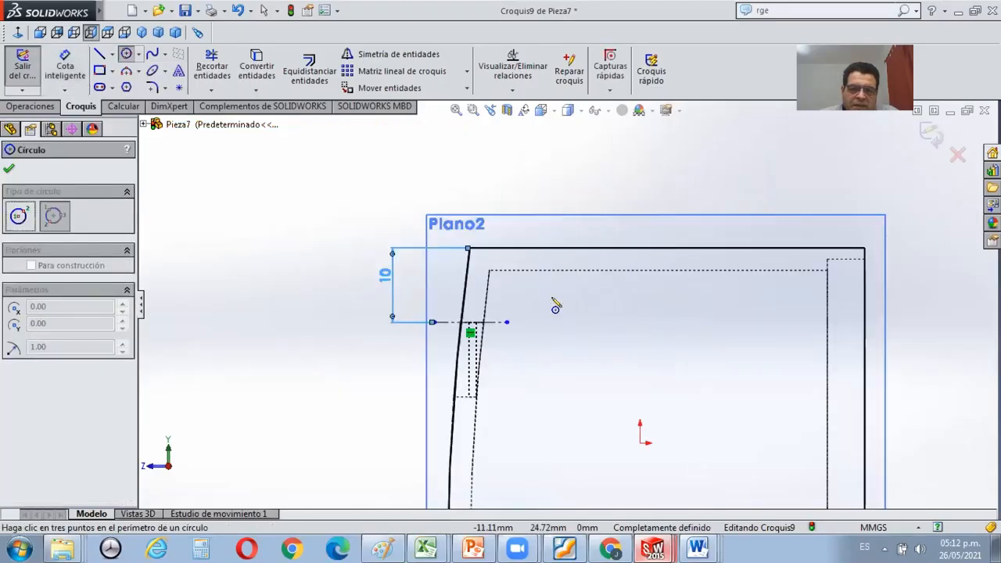
scroll(524, 341, down, 1)
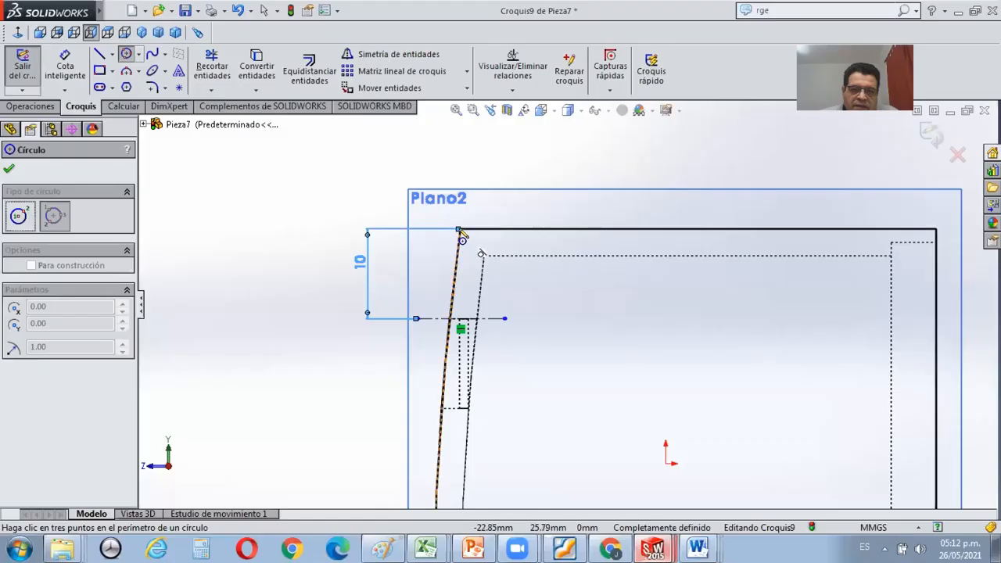
key(Escape)
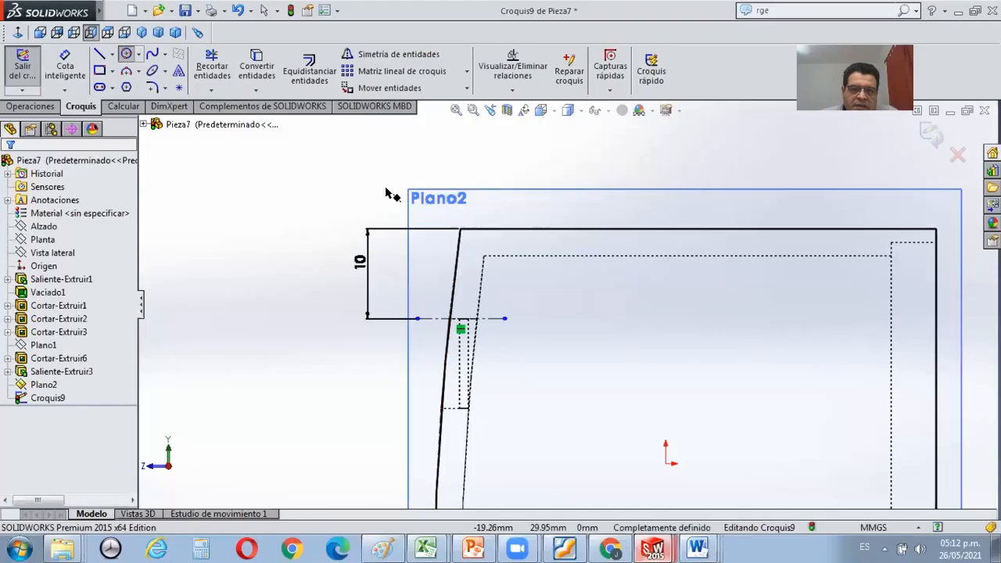
click(126, 53)
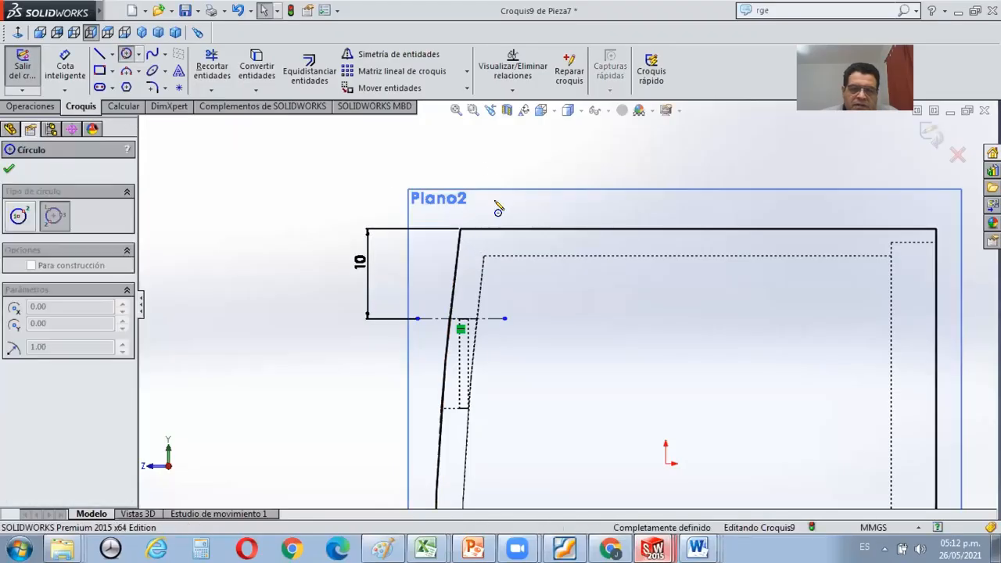
click(462, 232)
scroll(469, 250, down, 3)
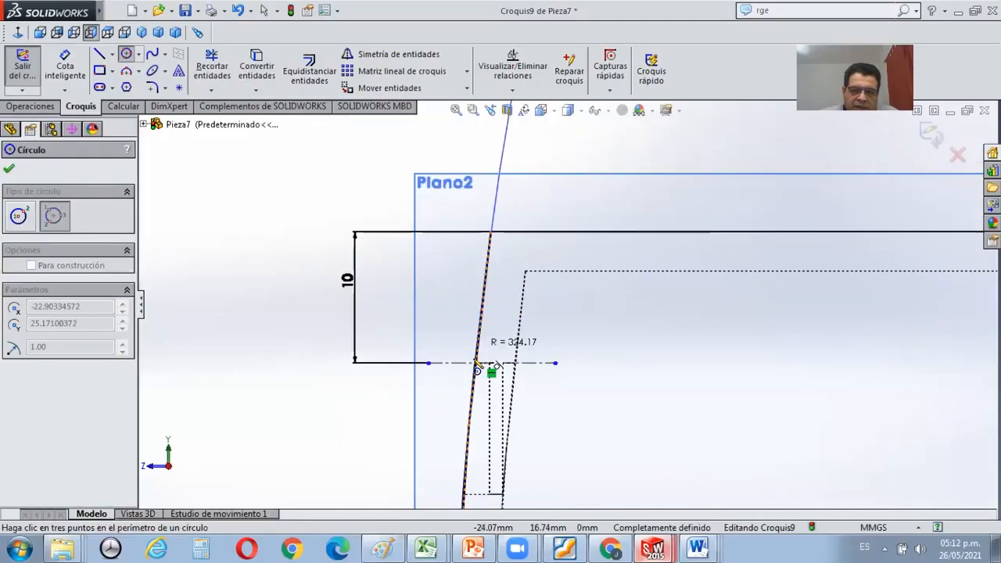
scroll(476, 364, up, 3)
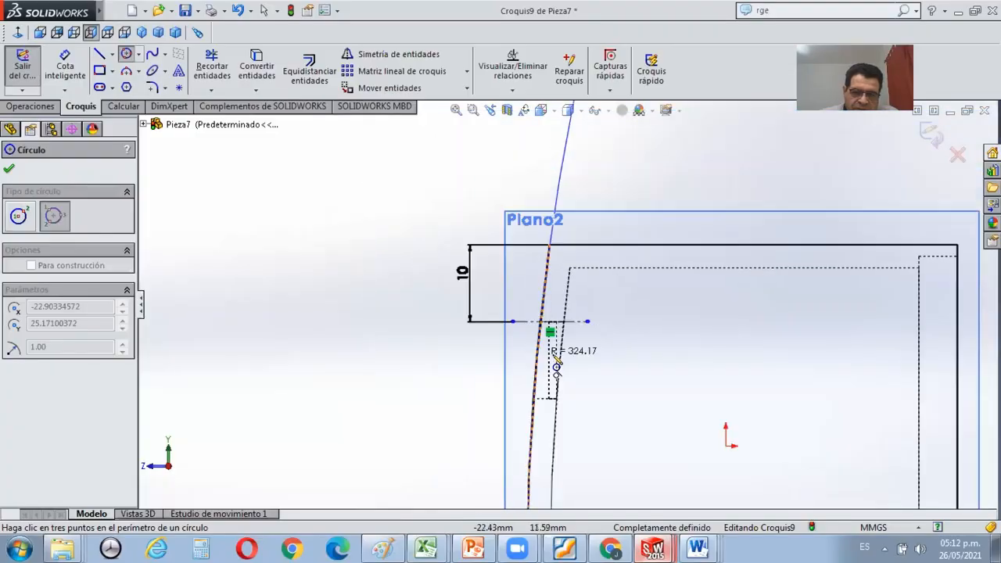
scroll(555, 344, up, 2)
scroll(574, 376, up, 1)
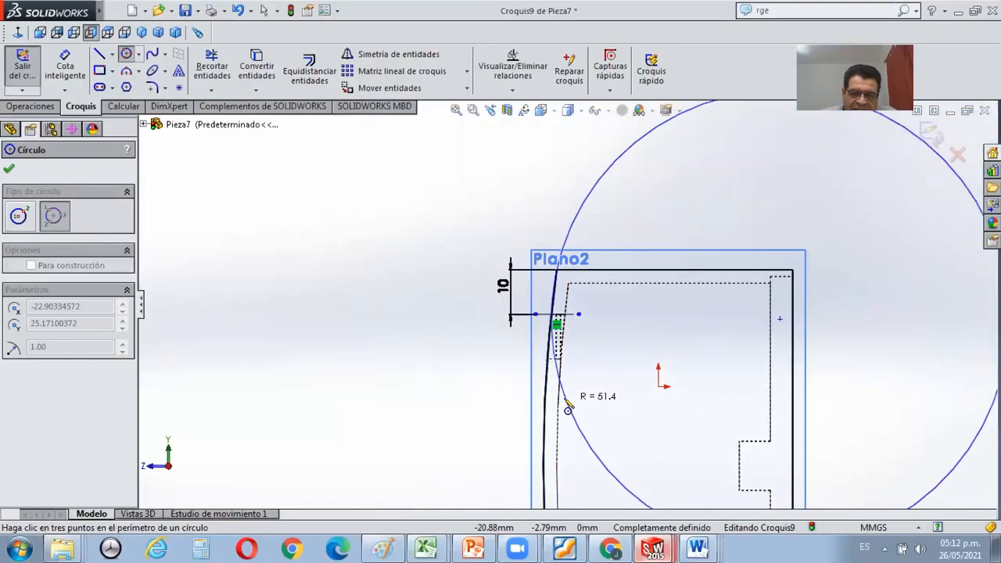
scroll(575, 367, down, 1)
scroll(590, 394, up, 4)
scroll(583, 414, down, 3)
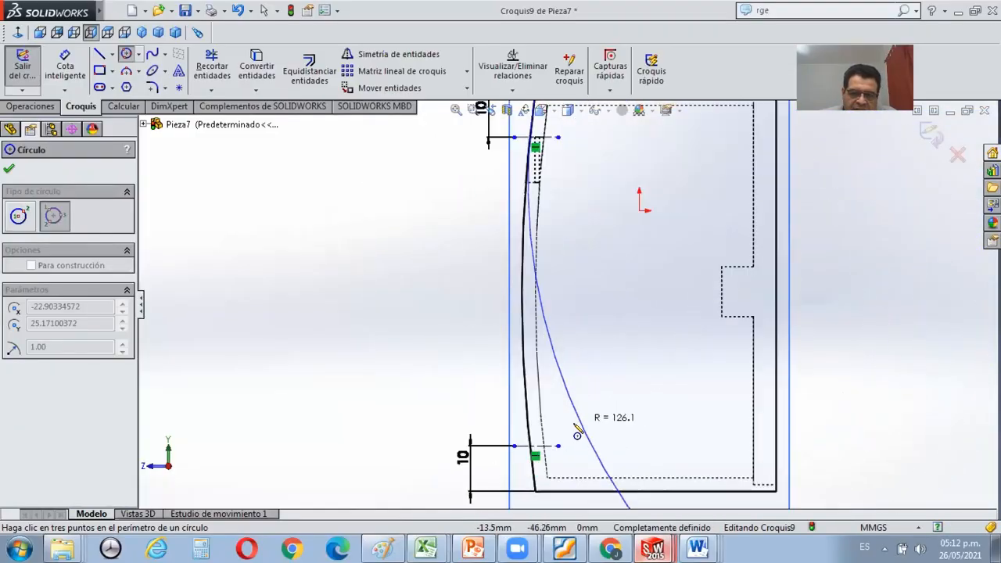
scroll(555, 449, down, 2)
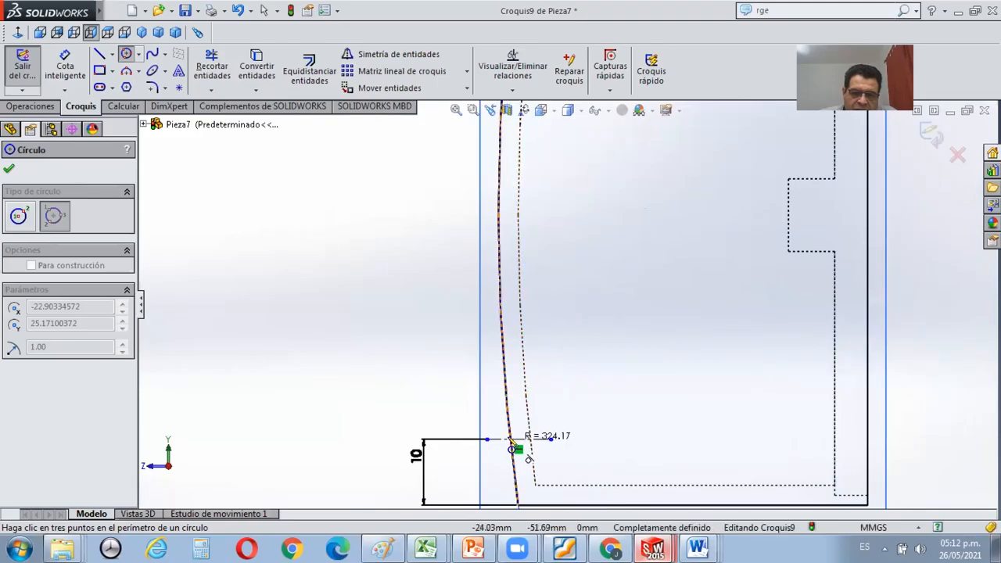
click(513, 448)
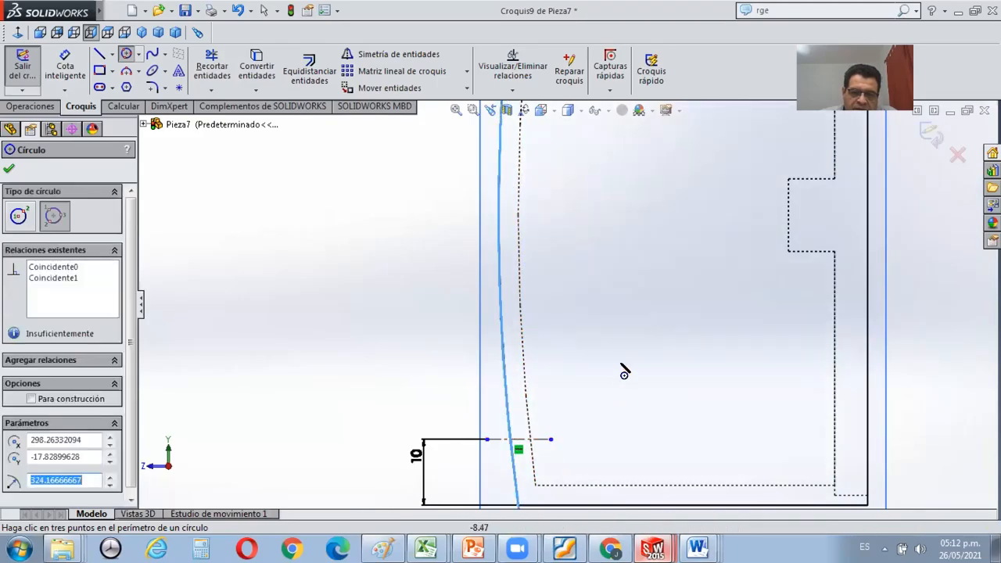
scroll(626, 369, down, 2)
scroll(620, 368, up, 3)
scroll(620, 368, up, 2)
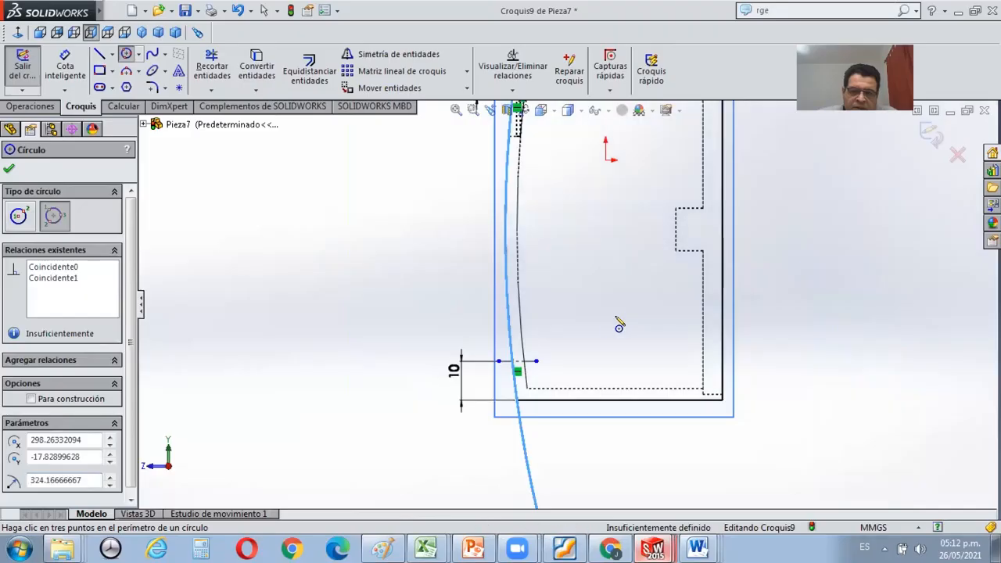
scroll(614, 326, up, 1)
click(9, 170)
Draw a small circle of about 0.82 mm radius centred where the curved edge crosses the lower construction line.
scroll(404, 351, down, 5)
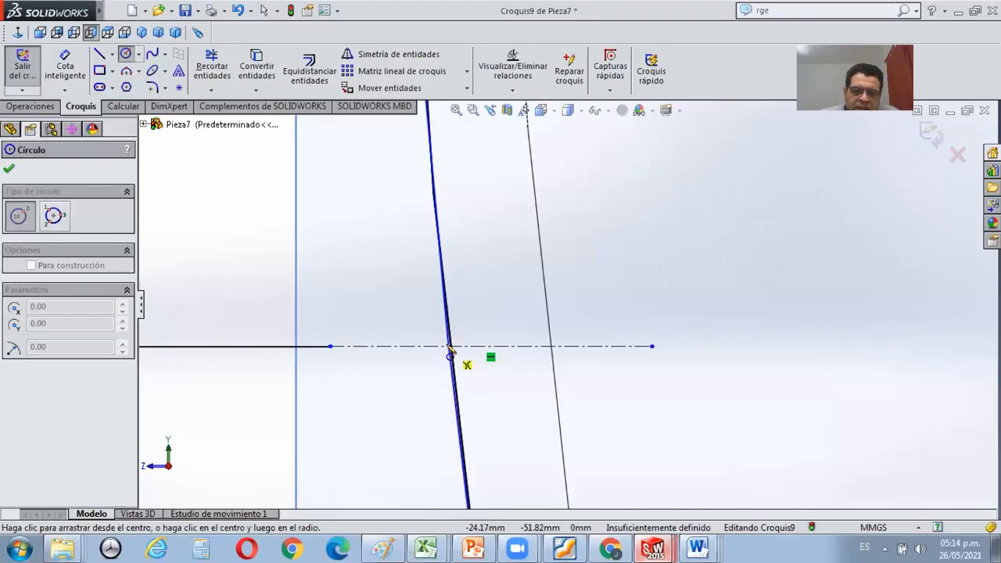
click(448, 346)
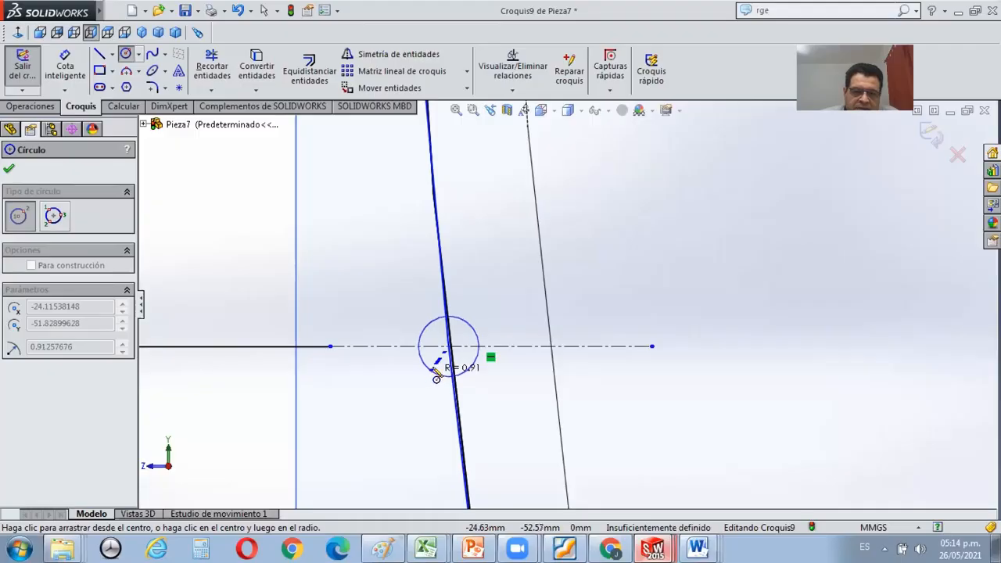
click(438, 376)
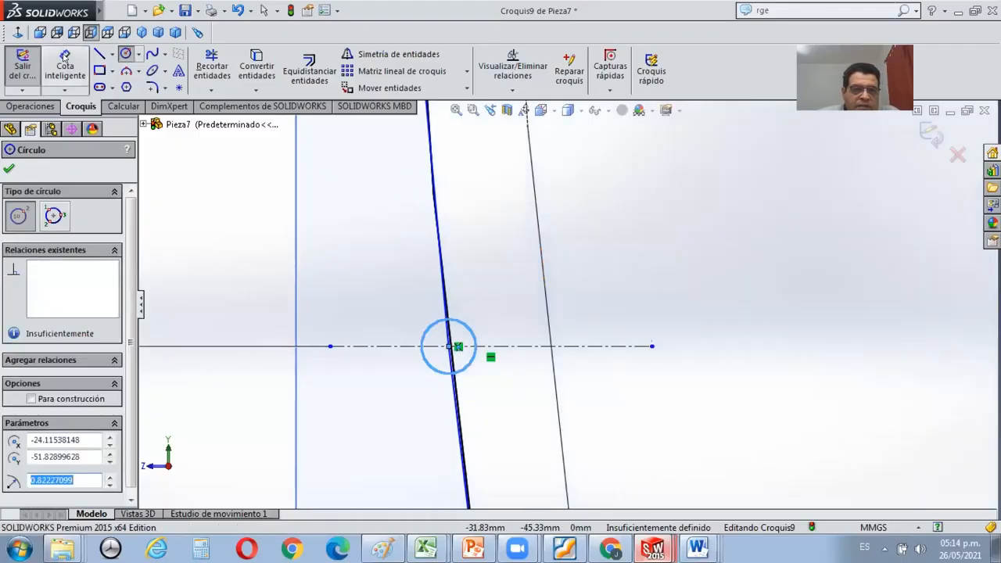
Dimension the small circle on the lower construction line with a diameter of 1 mm.
click(65, 62)
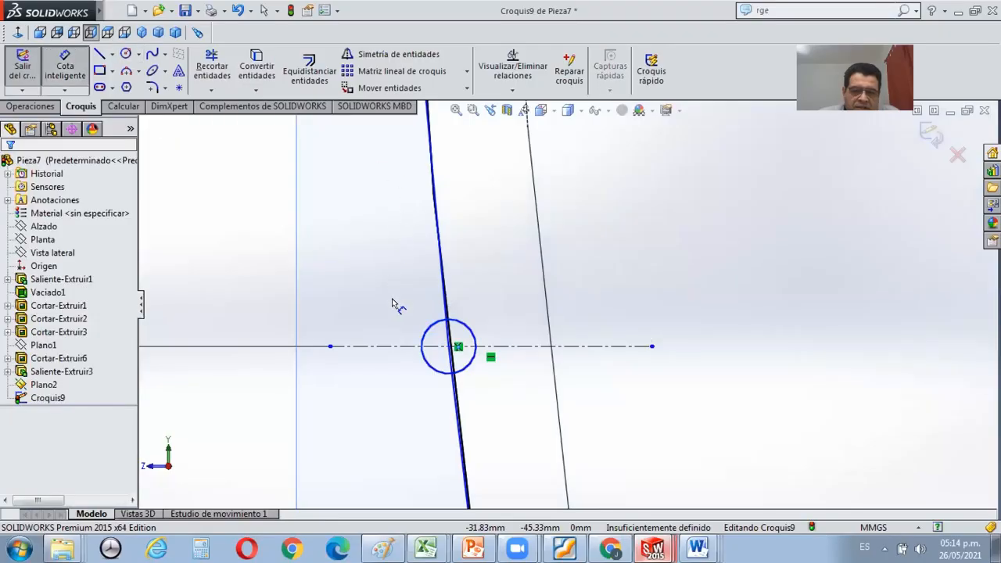
click(423, 371)
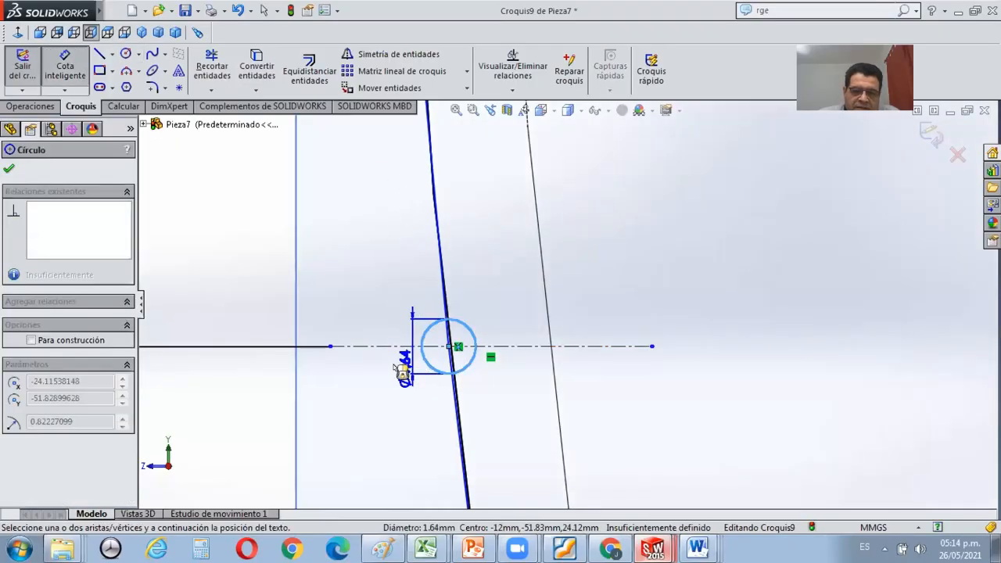
click(402, 370)
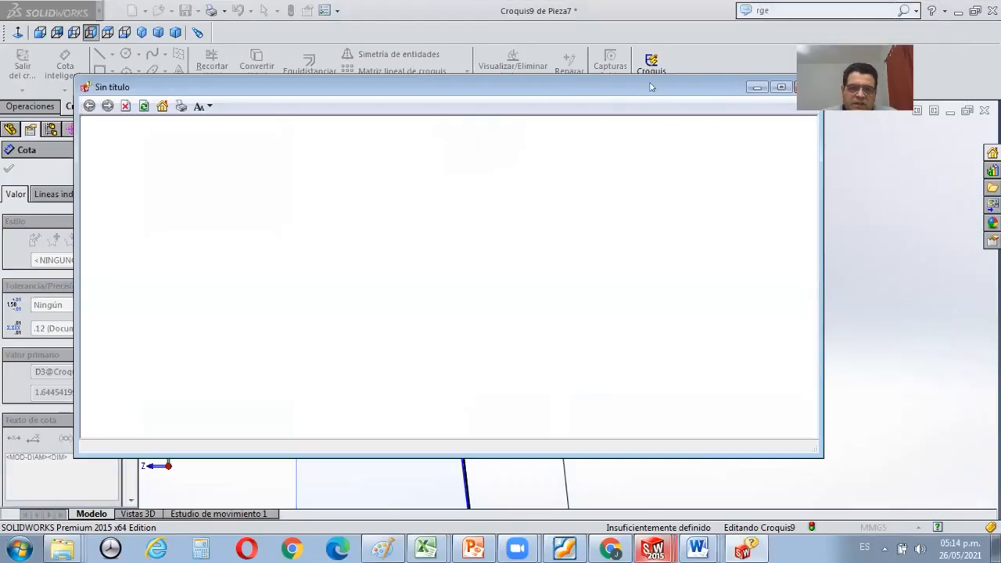
drag(703, 81, 592, 120)
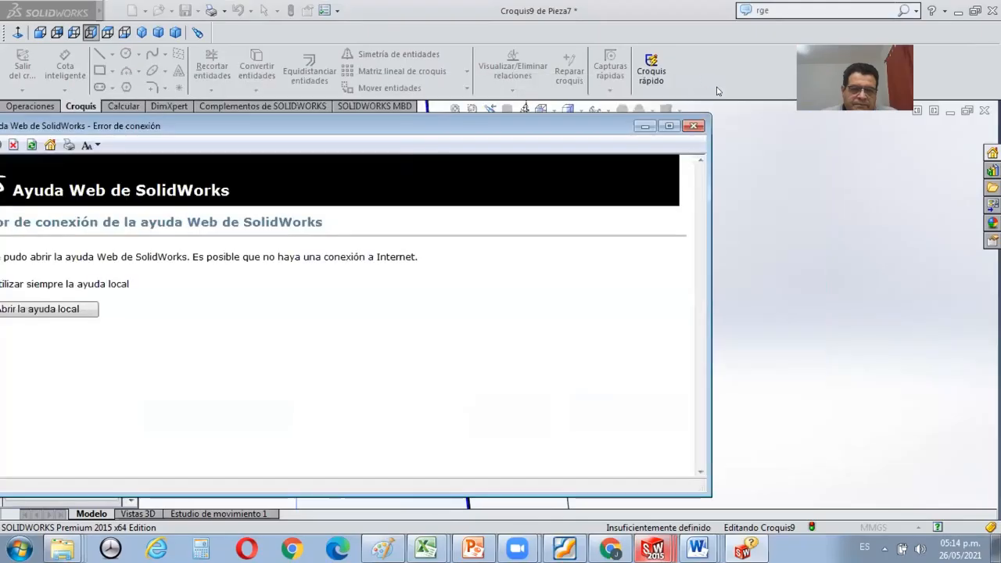
click(694, 127)
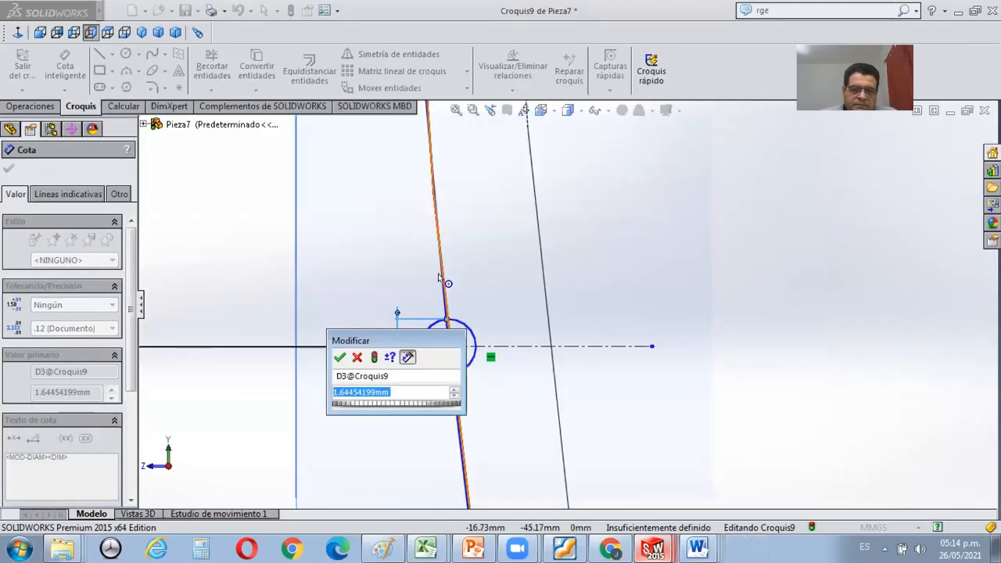
text(1)
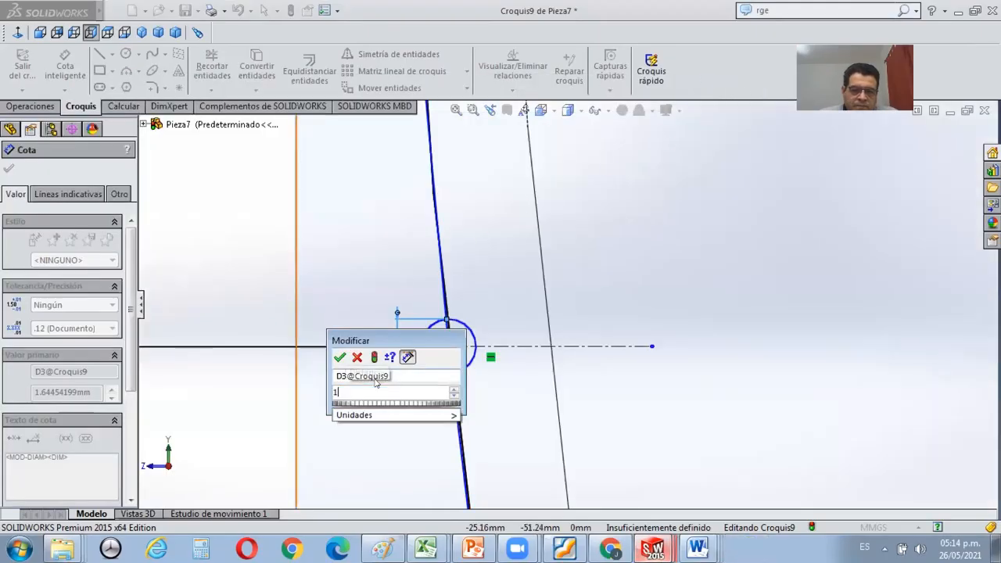
click(340, 357)
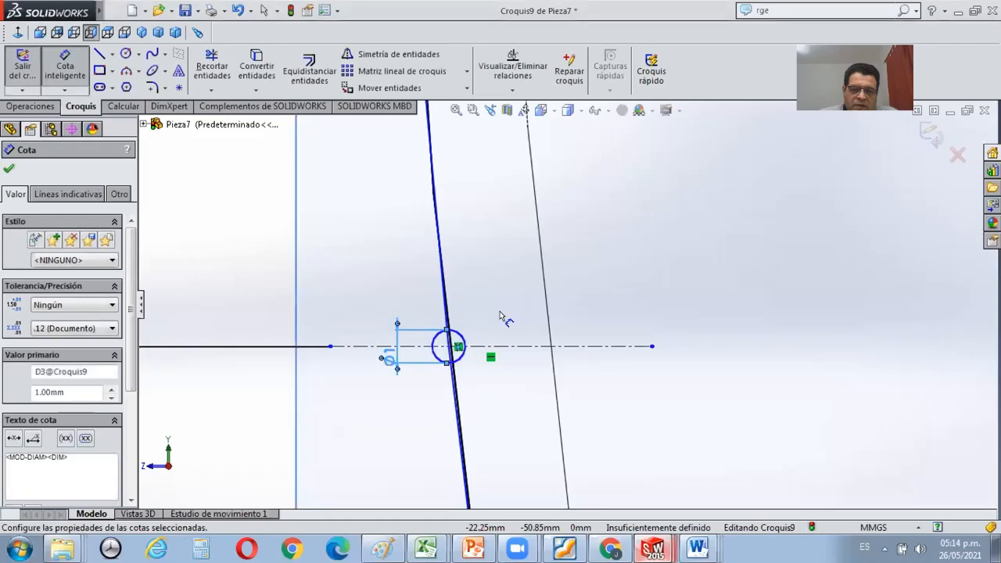
Examine the sketch around the 1 mm circle, the large perimeter circle and both construction lines.
key(Escape)
key(Escape)
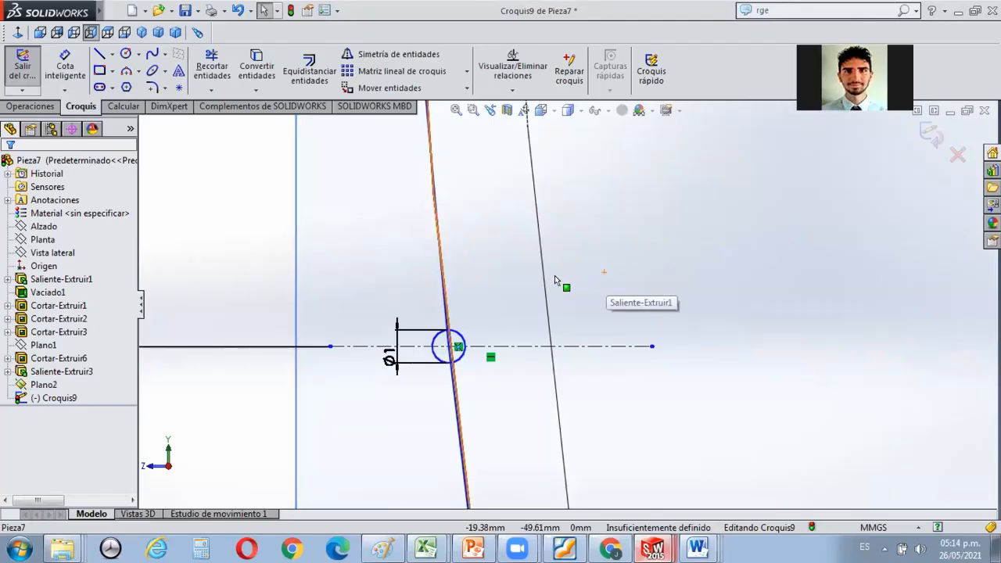
click(448, 305)
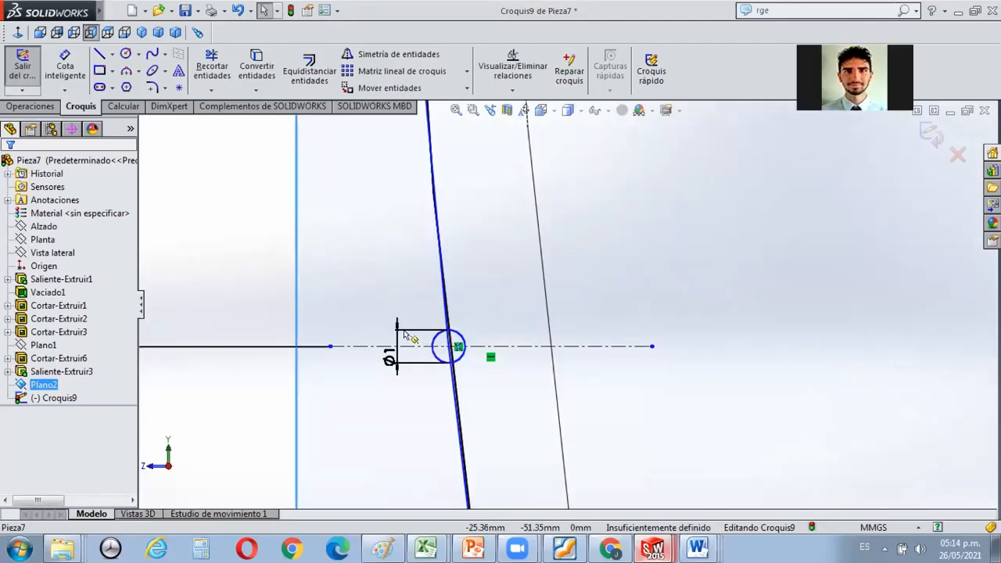
scroll(447, 315, down, 3)
scroll(352, 242, up, 1)
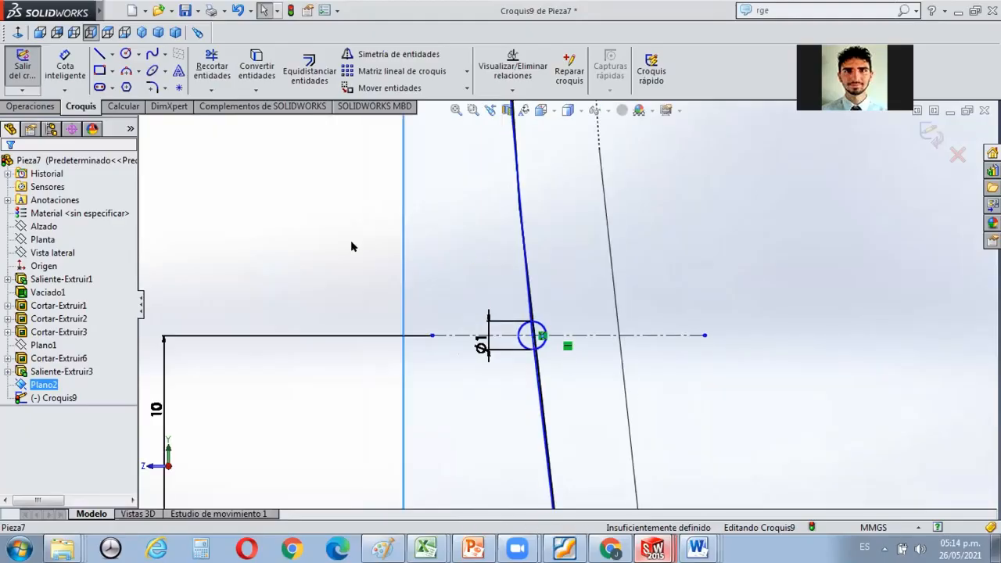
scroll(348, 254, down, 2)
scroll(348, 255, up, 5)
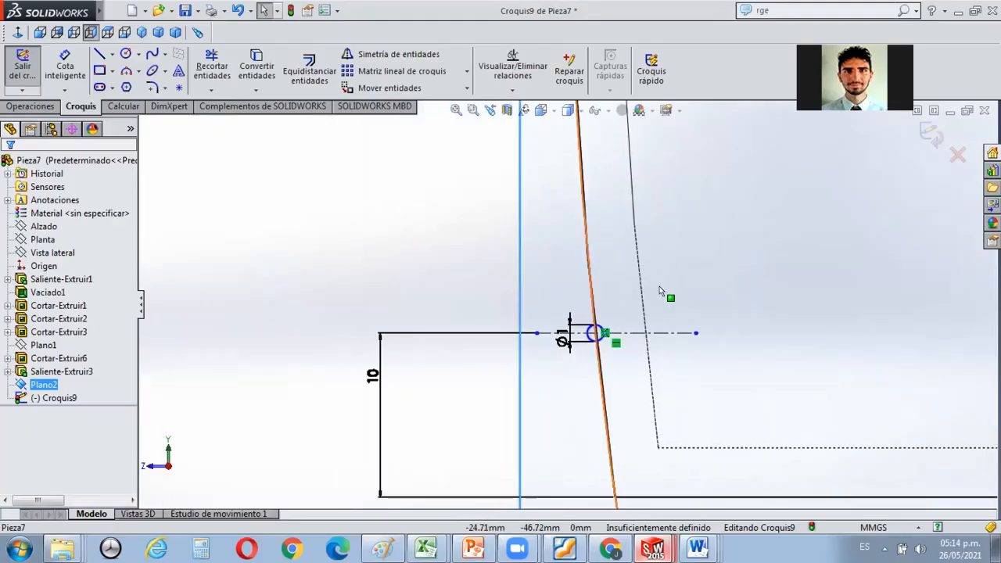
scroll(654, 279, up, 4)
scroll(636, 176, up, 4)
scroll(610, 250, down, 4)
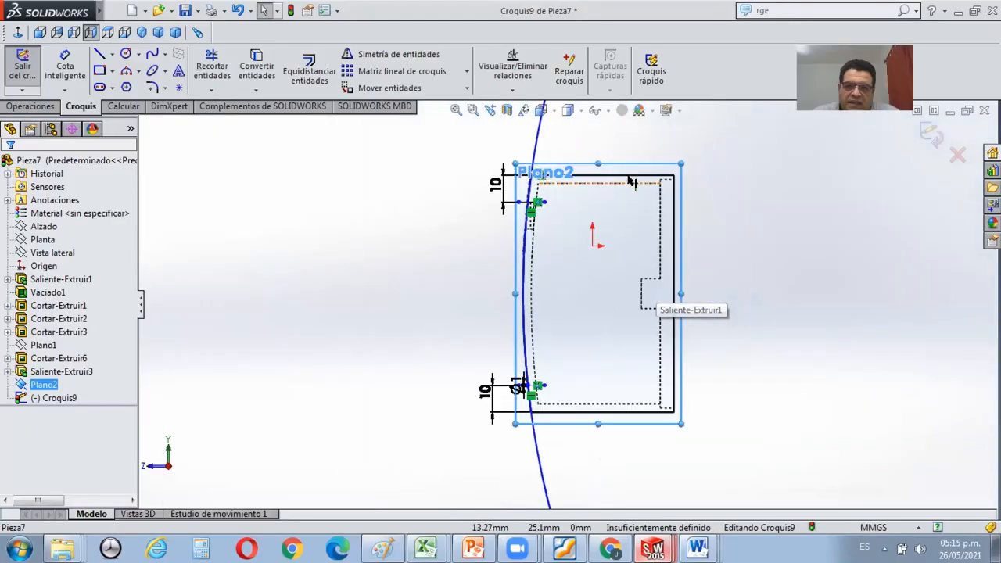
scroll(601, 269, up, 4)
scroll(597, 290, down, 4)
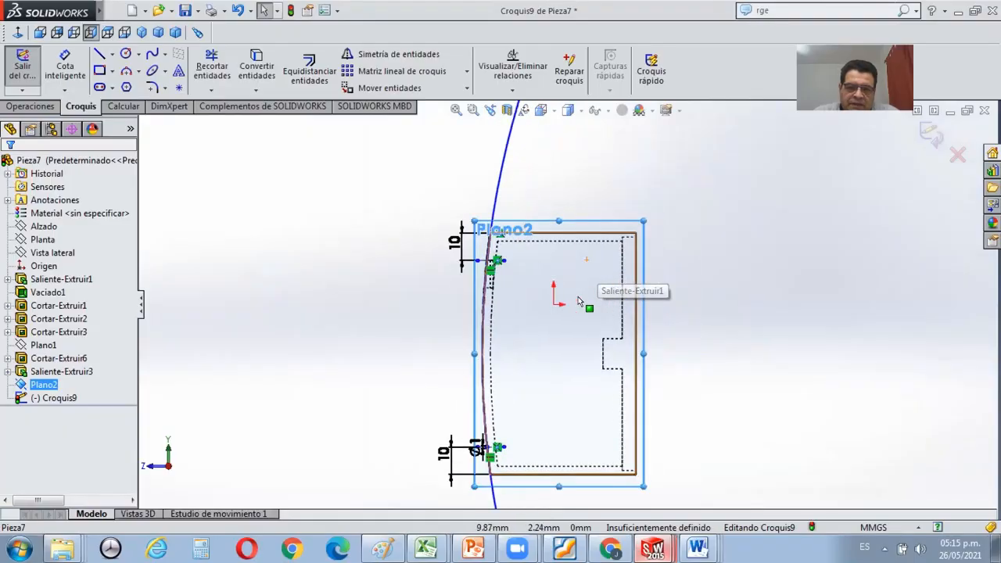
scroll(527, 427, down, 3)
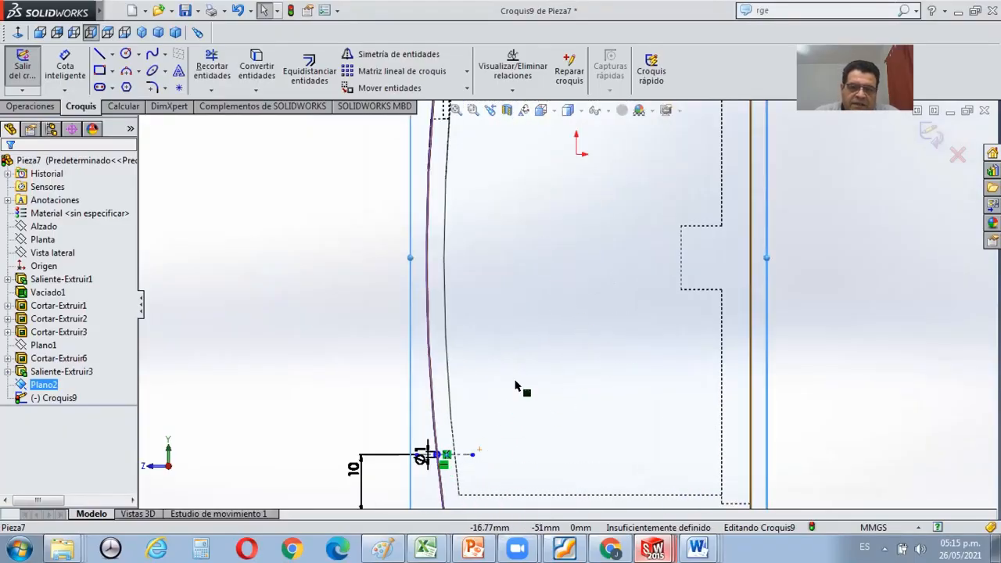
scroll(516, 384, up, 2)
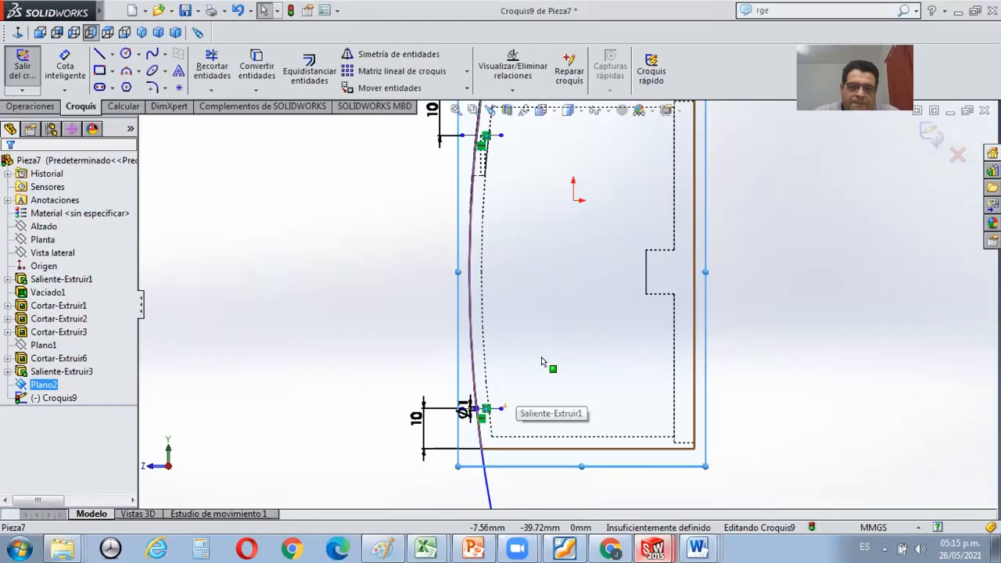
Start a circular sketch pattern with the 1 mm circle on the lower construction line as the entity to repeat.
click(466, 74)
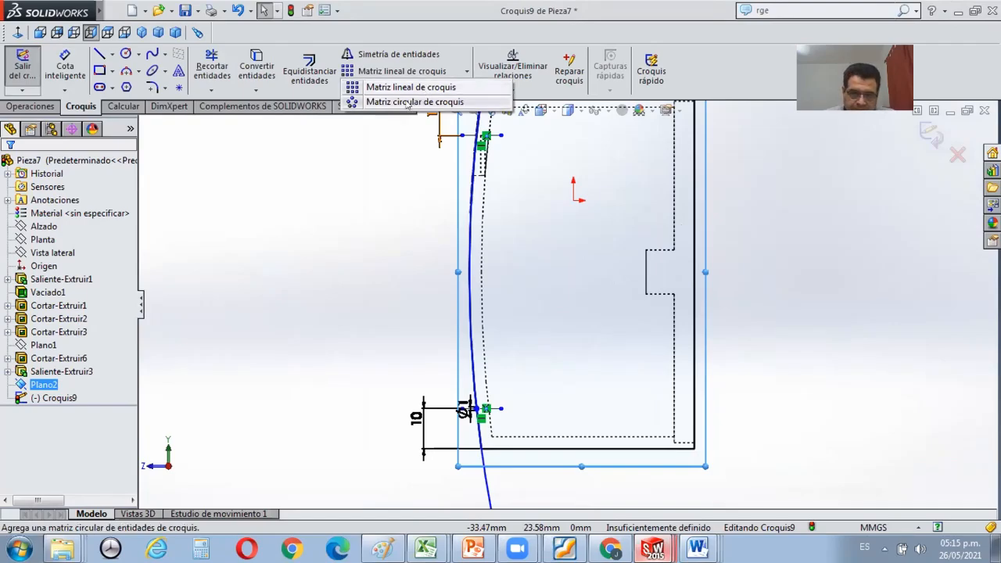
click(409, 102)
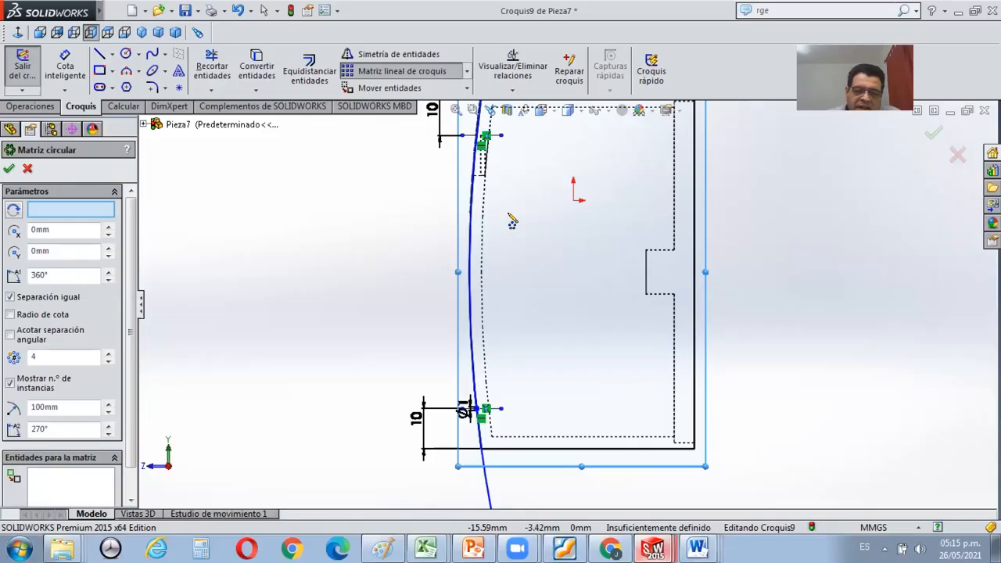
scroll(512, 222, up, 2)
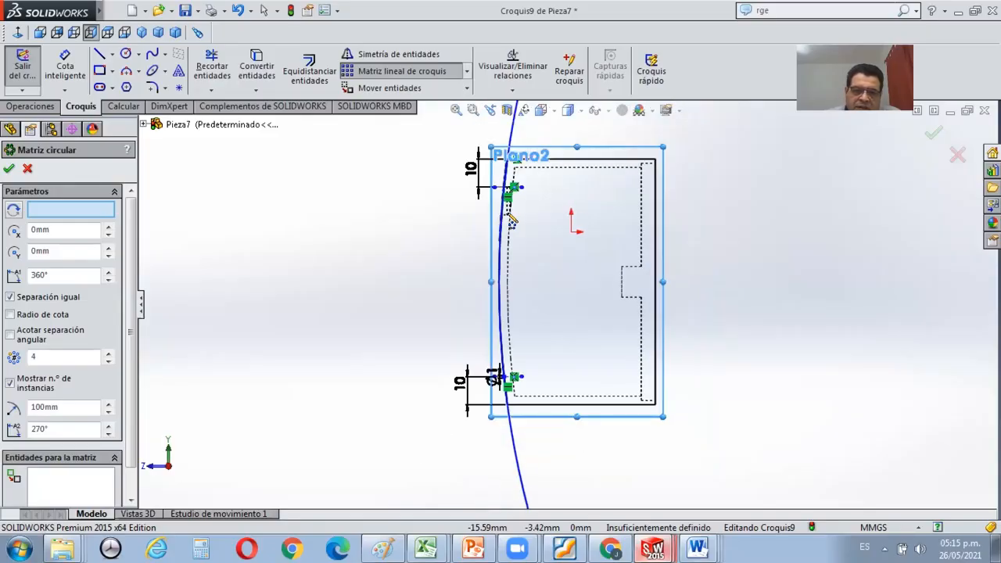
scroll(512, 221, up, 2)
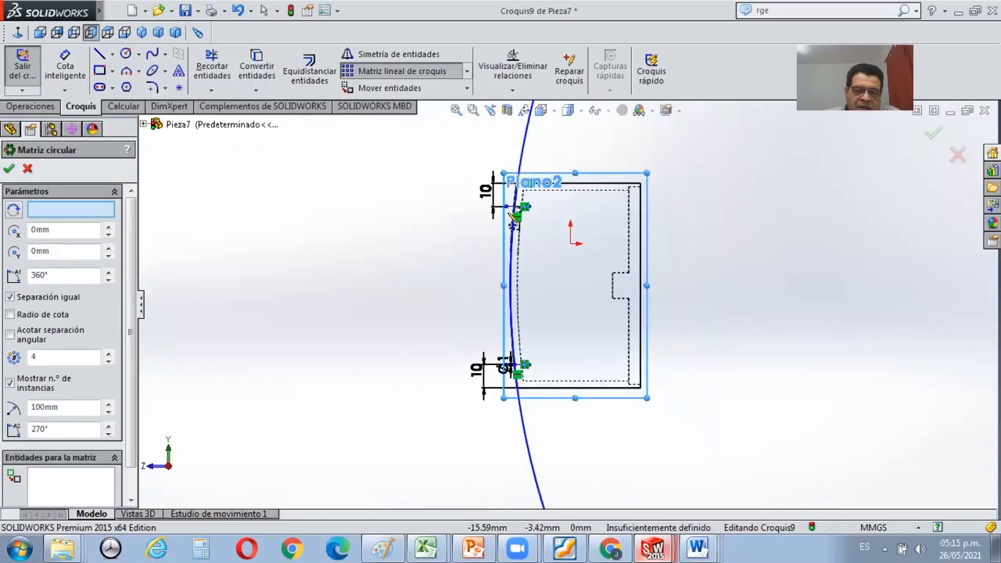
scroll(565, 315, down, 4)
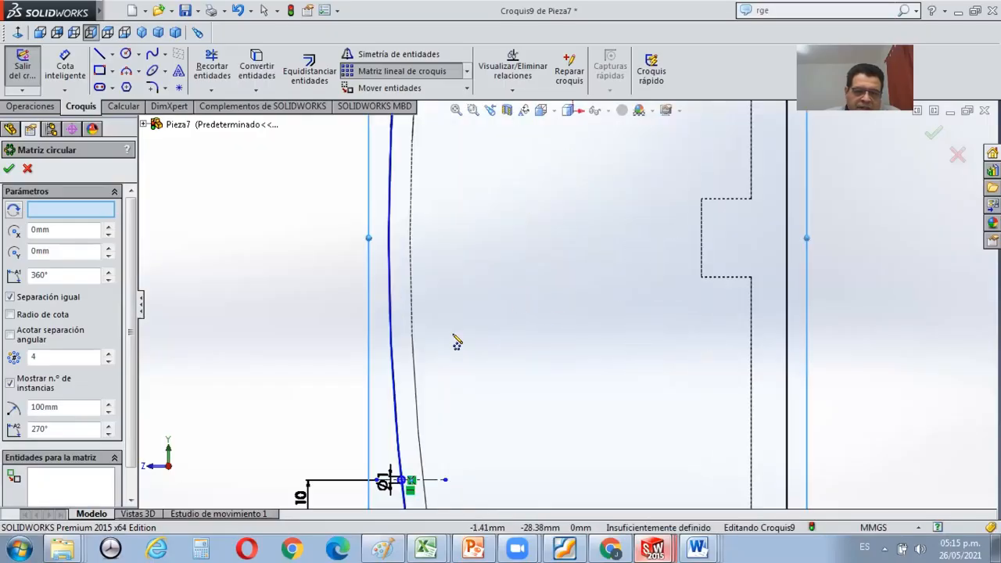
scroll(425, 368, up, 3)
scroll(428, 384, down, 3)
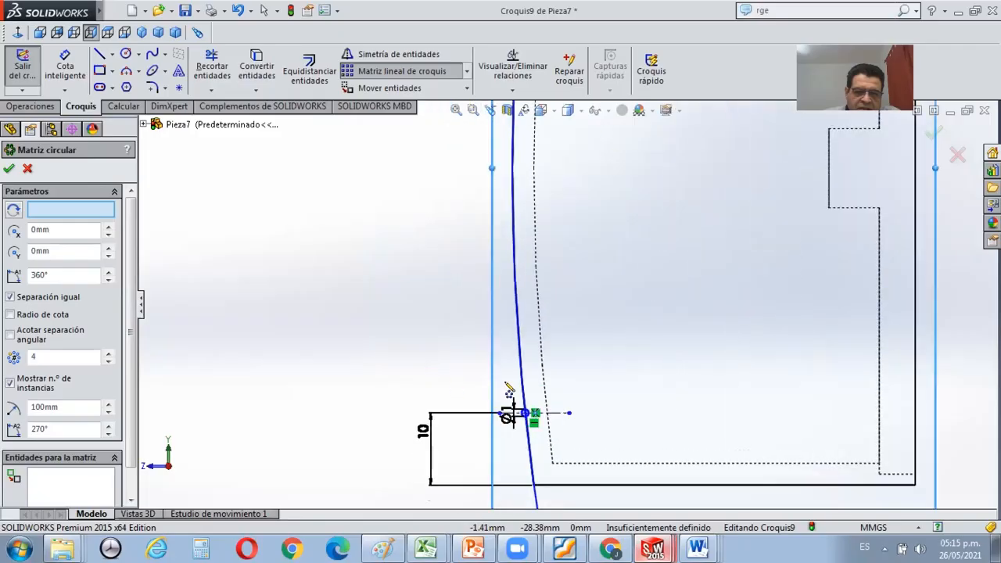
scroll(545, 404, down, 7)
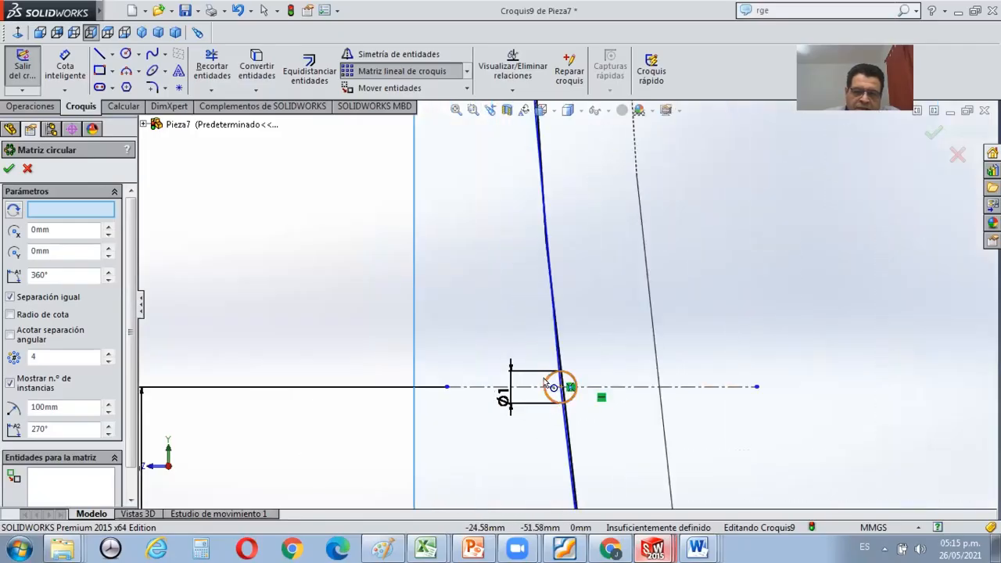
click(551, 384)
Examine the circular pattern preview around the origin against the part outline and the large perimeter circle.
scroll(551, 384, up, 8)
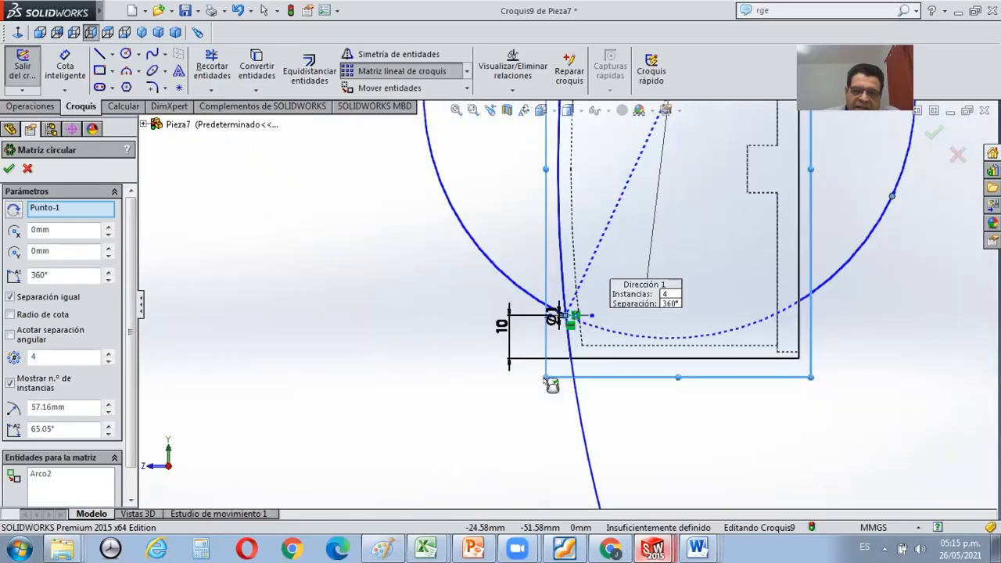
scroll(562, 359, up, 1)
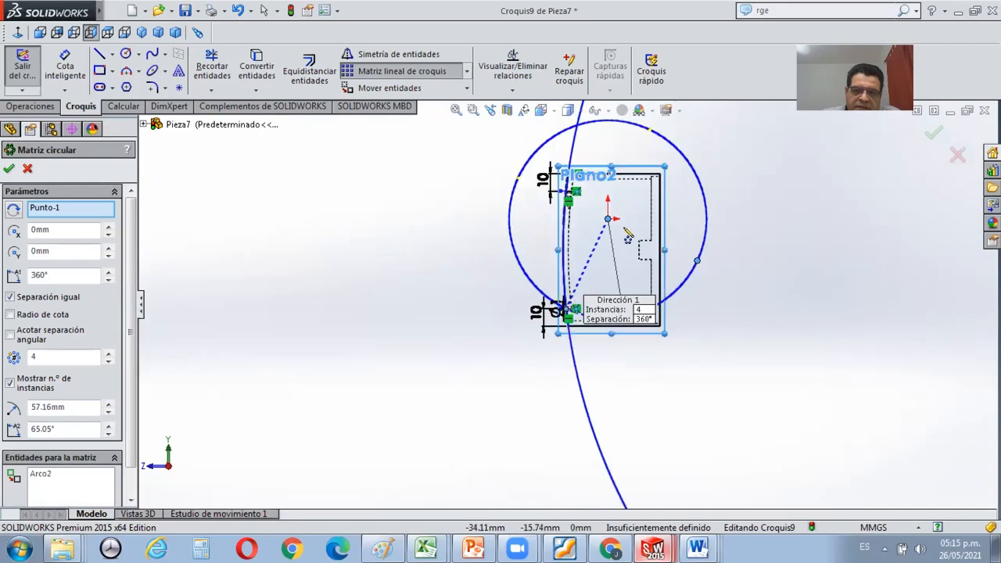
scroll(605, 262, down, 2)
scroll(604, 262, down, 3)
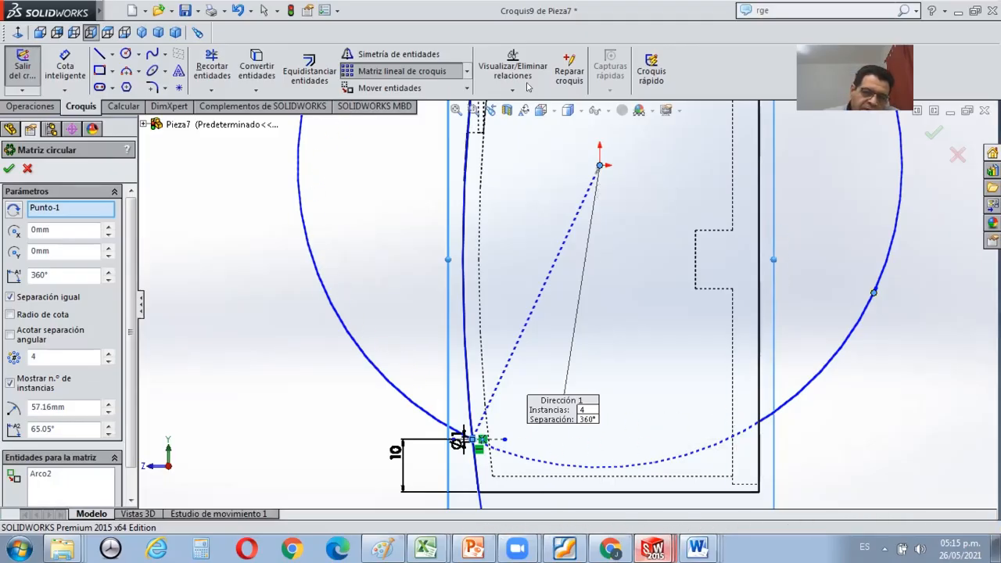
scroll(659, 313, up, 4)
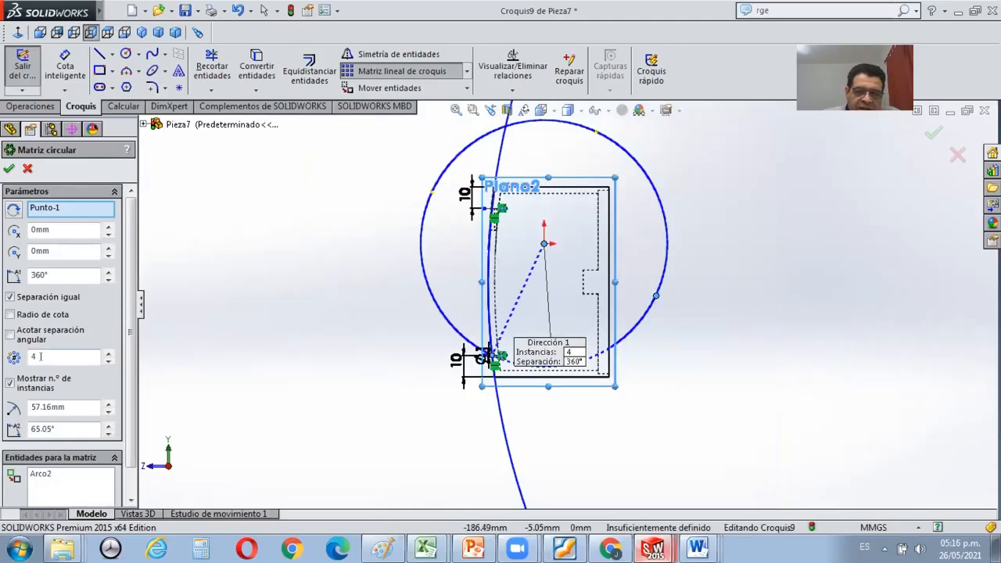
scroll(579, 336, down, 2)
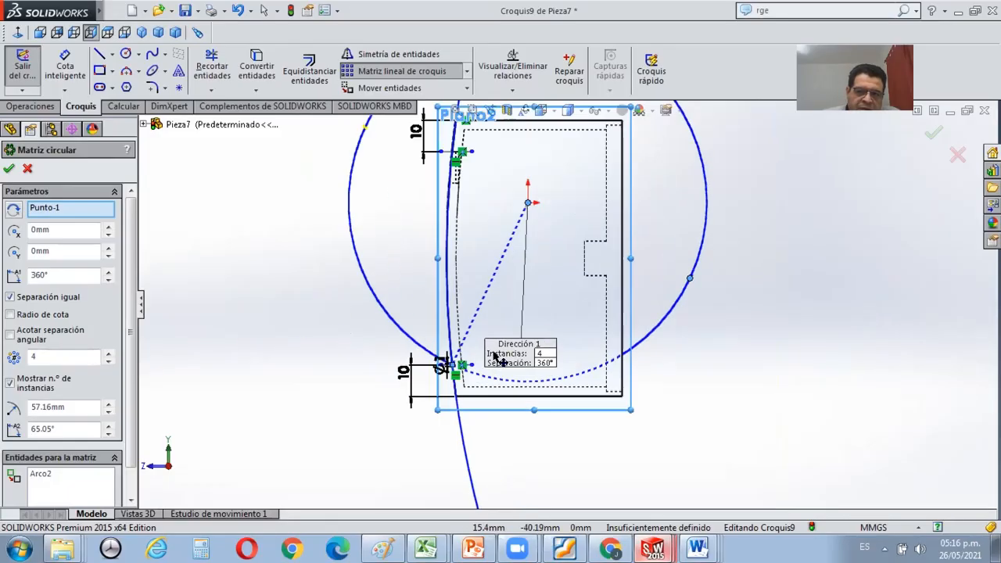
scroll(427, 200, up, 2)
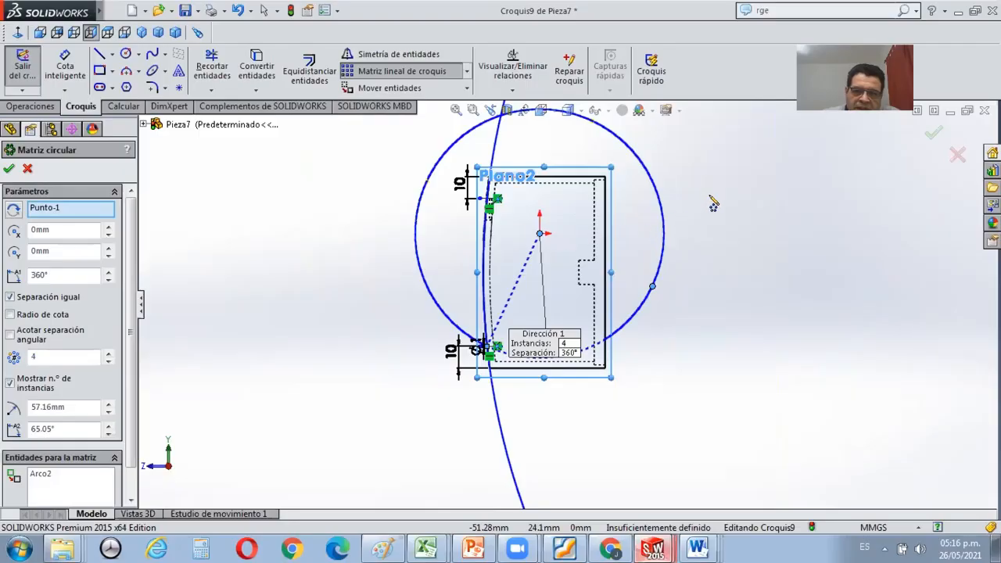
scroll(710, 197, down, 2)
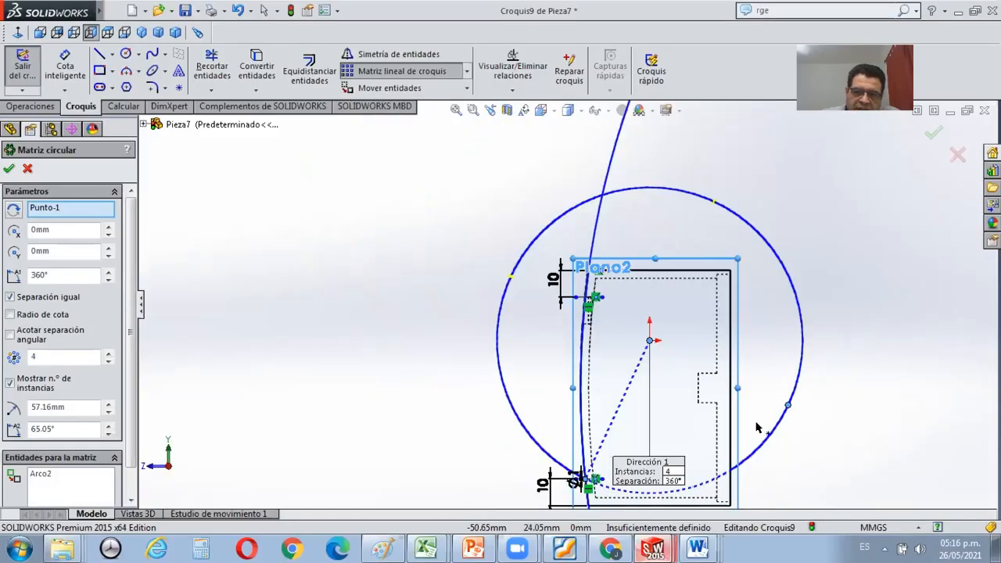
scroll(768, 431, up, 2)
scroll(767, 431, down, 2)
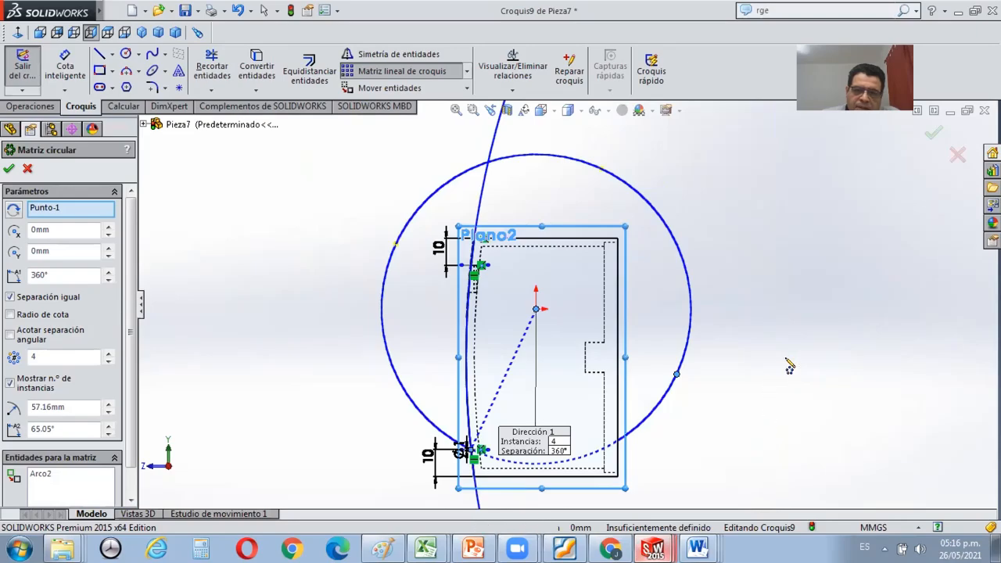
Move the circular pattern's centre point from the origin onto the centre of the large perimeter circle, at X 298.26 mm and Y -17.83 mm.
key(z)
key(z)
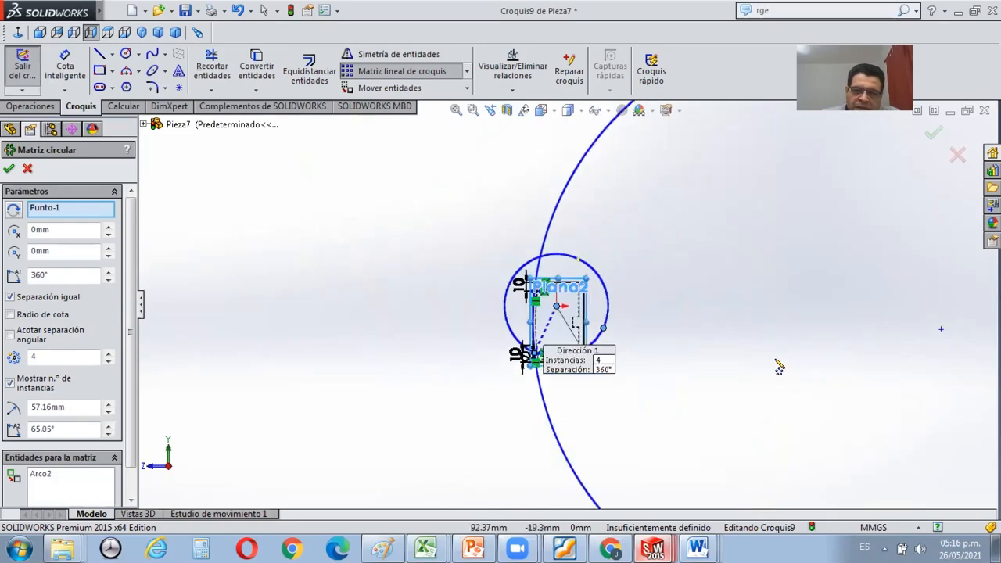
scroll(720, 305, down, 2)
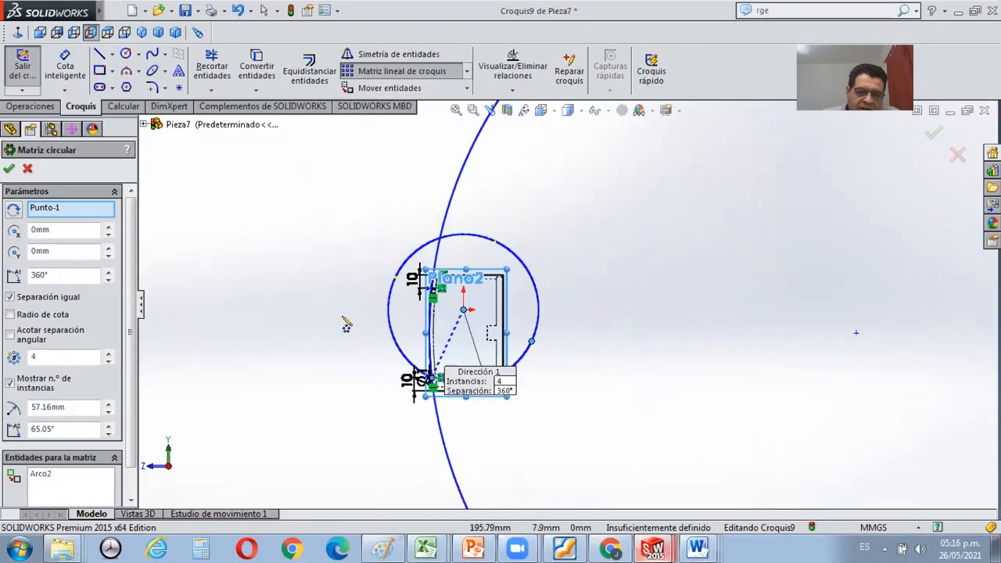
scroll(345, 313, down, 2)
drag(472, 316, 682, 343)
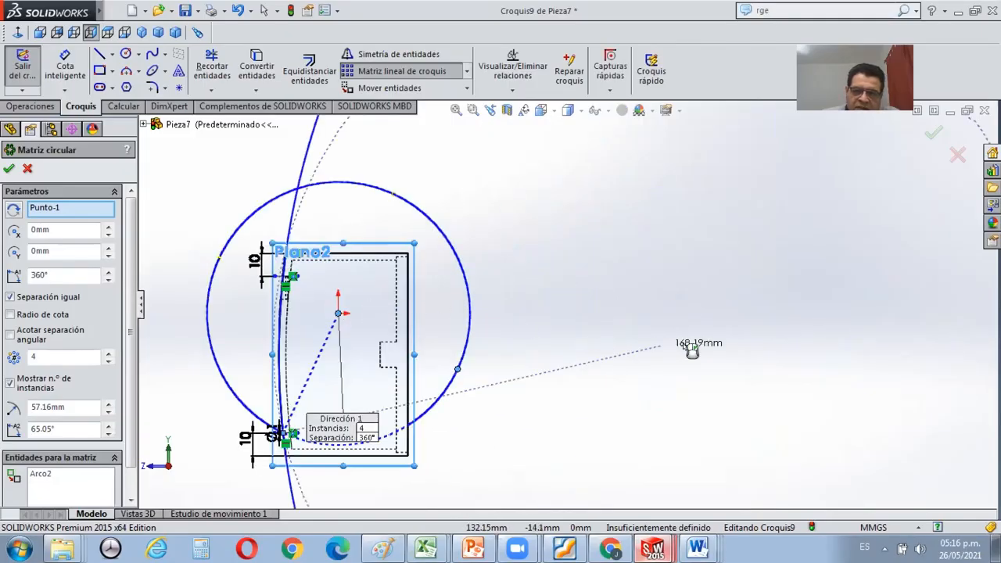
scroll(682, 342, down, 3)
scroll(625, 321, up, 3)
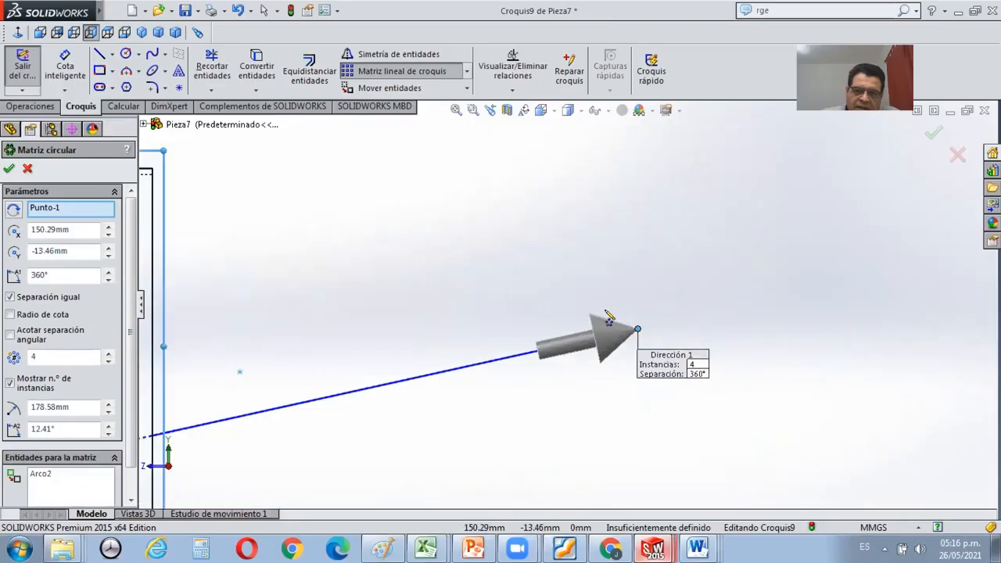
scroll(594, 317, up, 3)
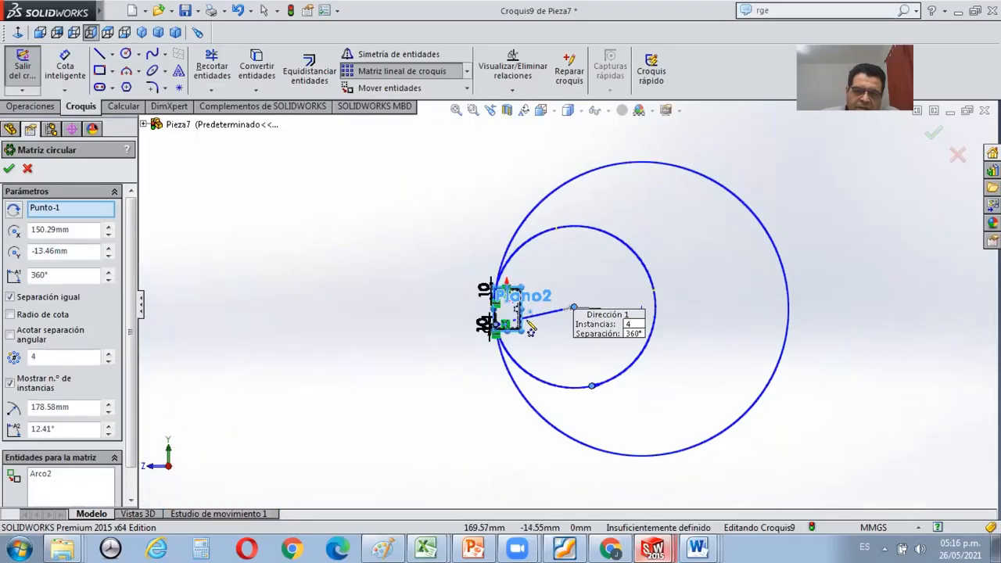
scroll(519, 319, down, 3)
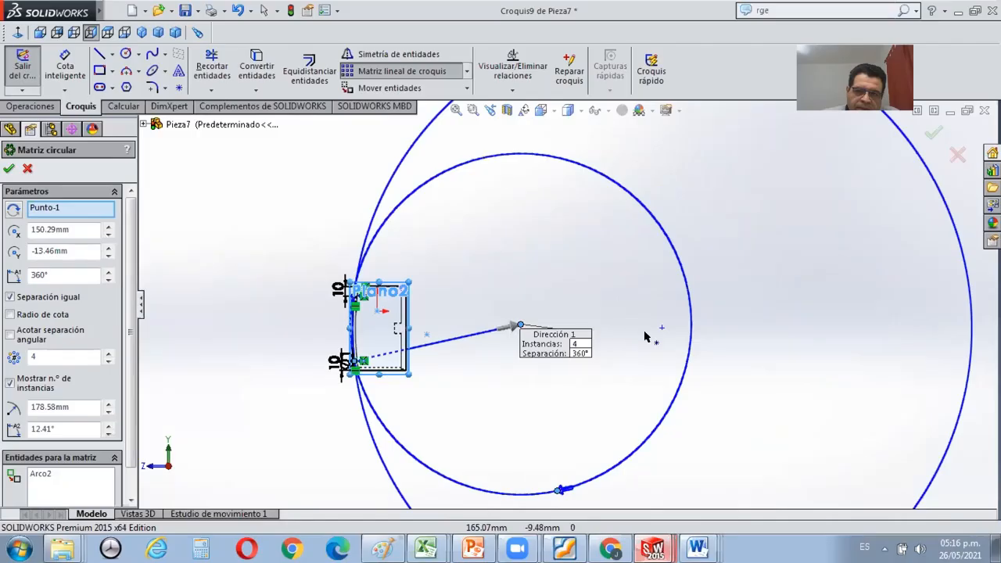
drag(663, 326, 664, 328)
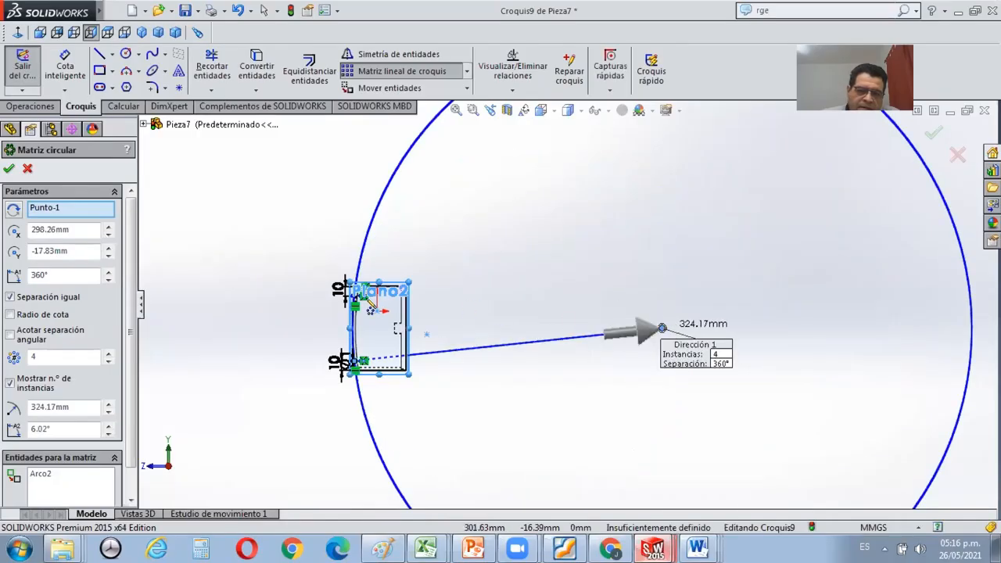
Set the circular pattern's total angle to 30 degrees.
scroll(371, 303, down, 3)
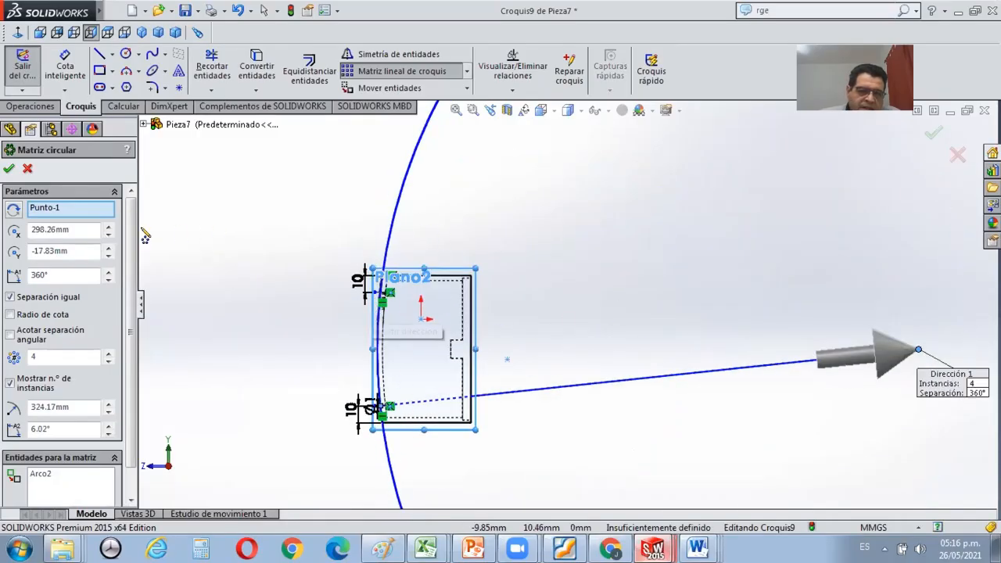
scroll(332, 305, down, 2)
scroll(472, 342, up, 3)
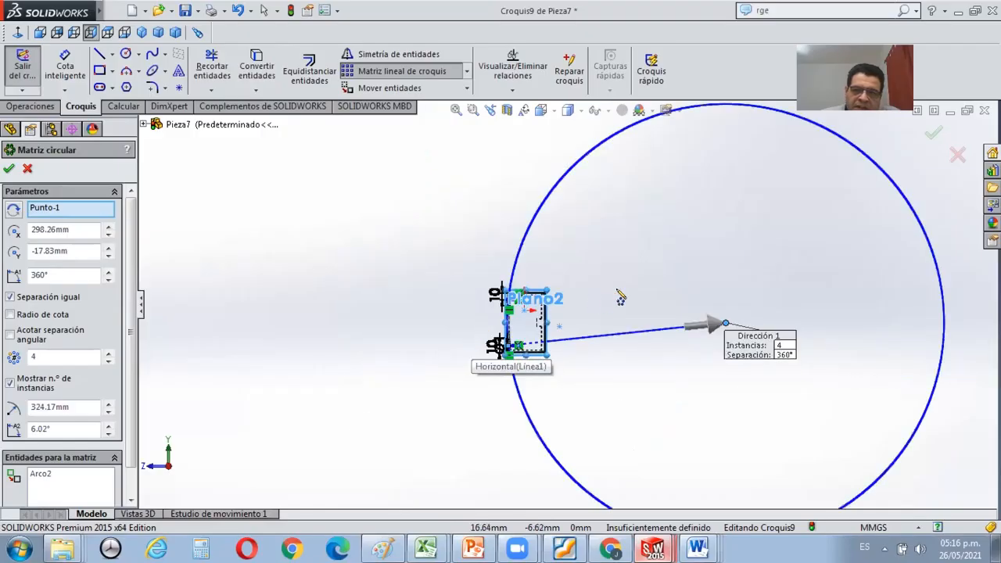
scroll(621, 297, up, 1)
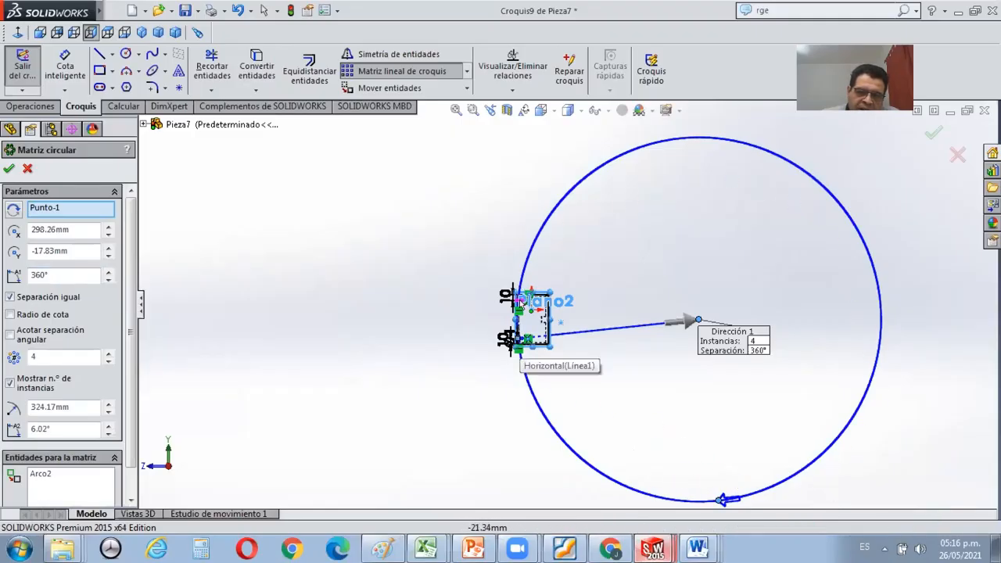
click(70, 271)
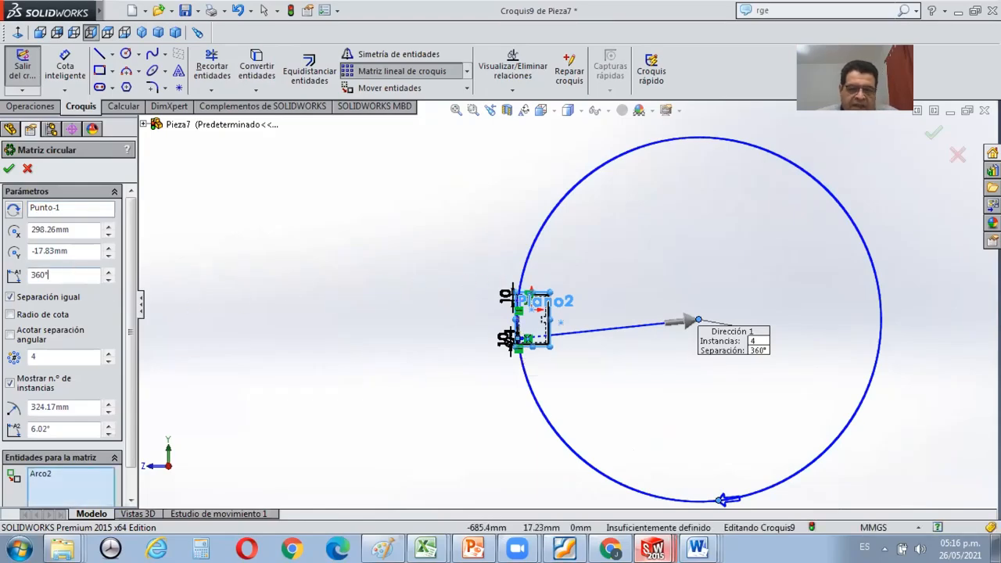
key(BackSpace)
key(BackSpace)
key(BackSpace)
text(0)
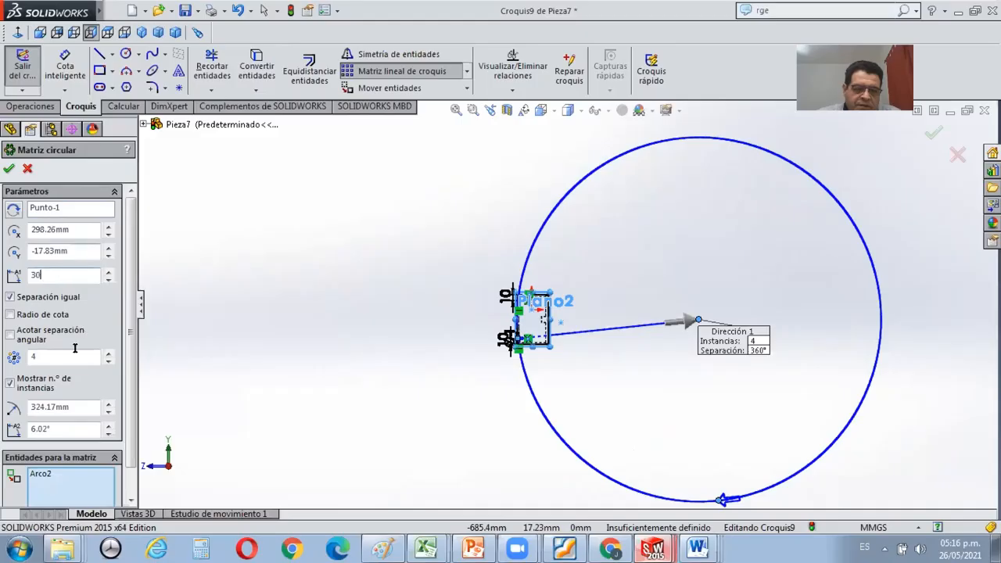
Set the number of instances in the circular sketch pattern to 17.
click(76, 352)
scroll(573, 289, down, 2)
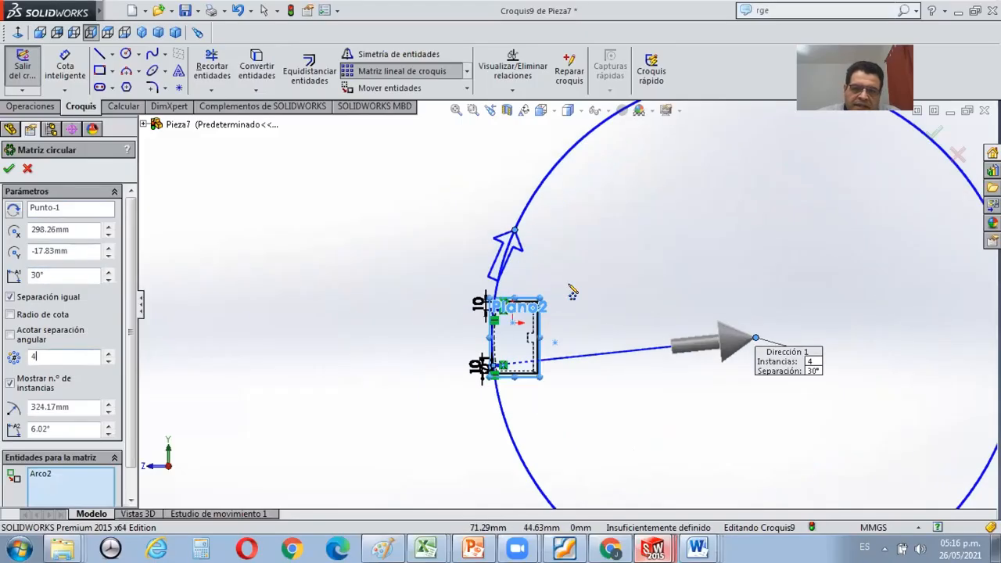
scroll(572, 291, down, 3)
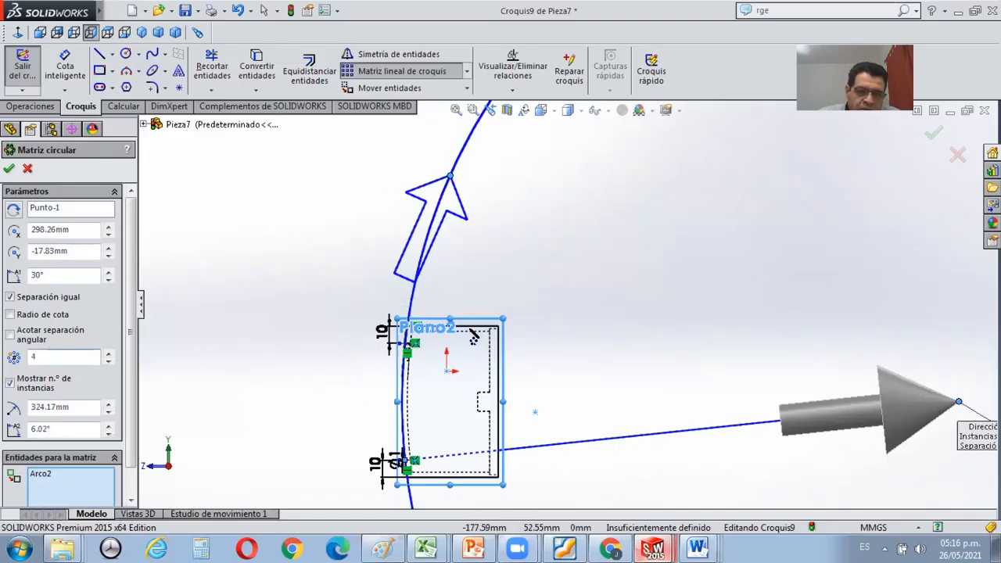
scroll(478, 329, down, 2)
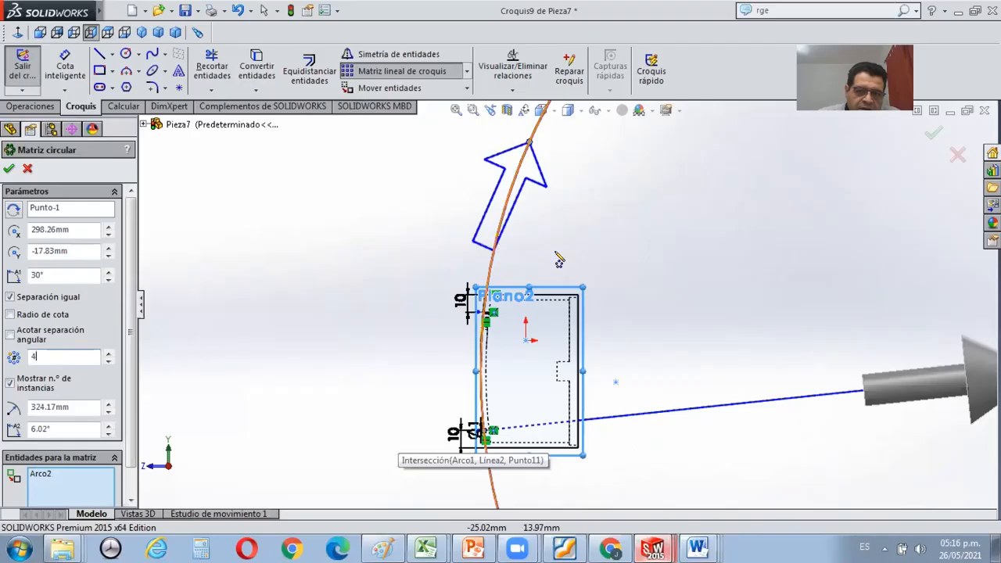
scroll(558, 260, down, 4)
scroll(521, 235, down, 1)
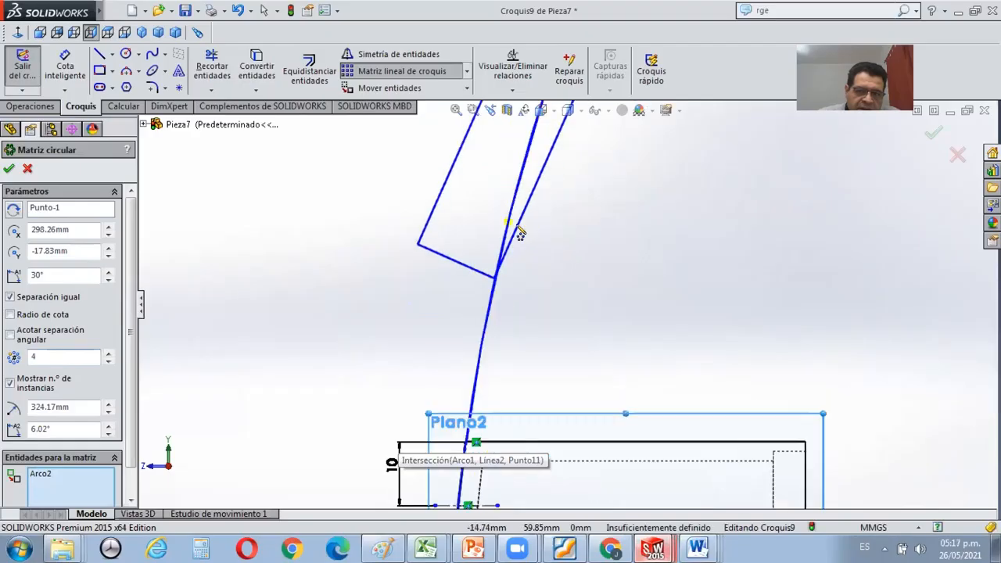
scroll(531, 242, down, 2)
scroll(513, 238, down, 1)
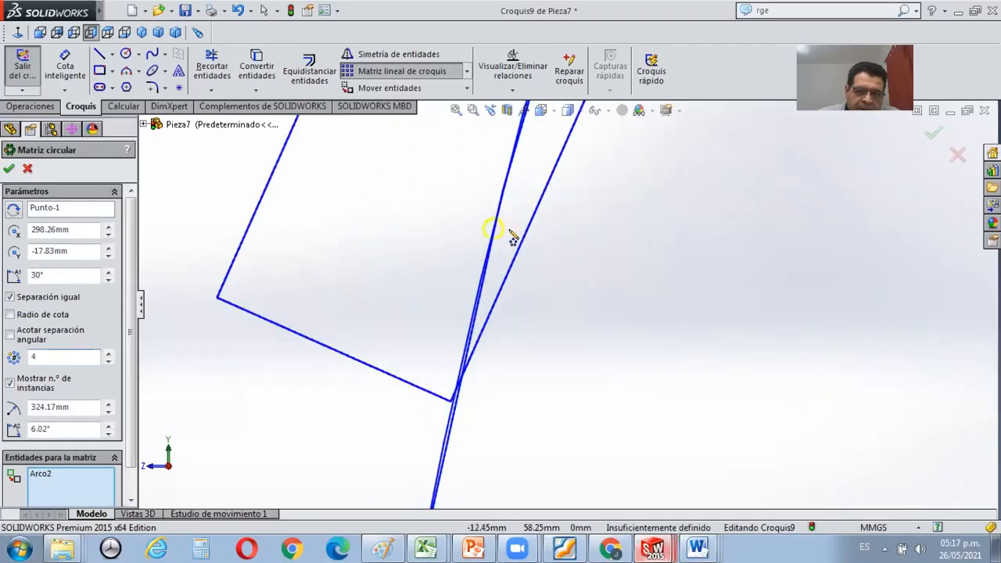
scroll(512, 237, up, 4)
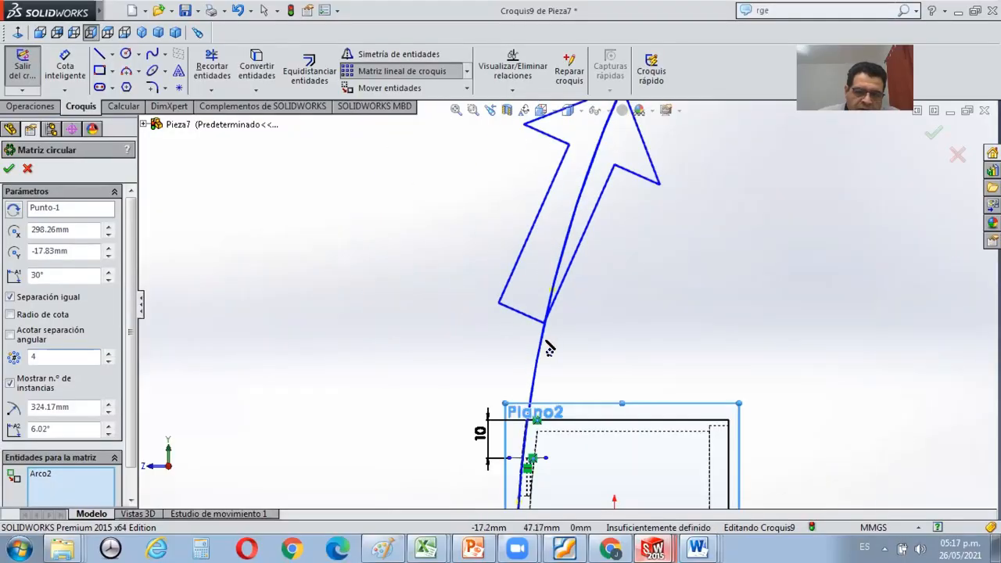
scroll(554, 321, up, 3)
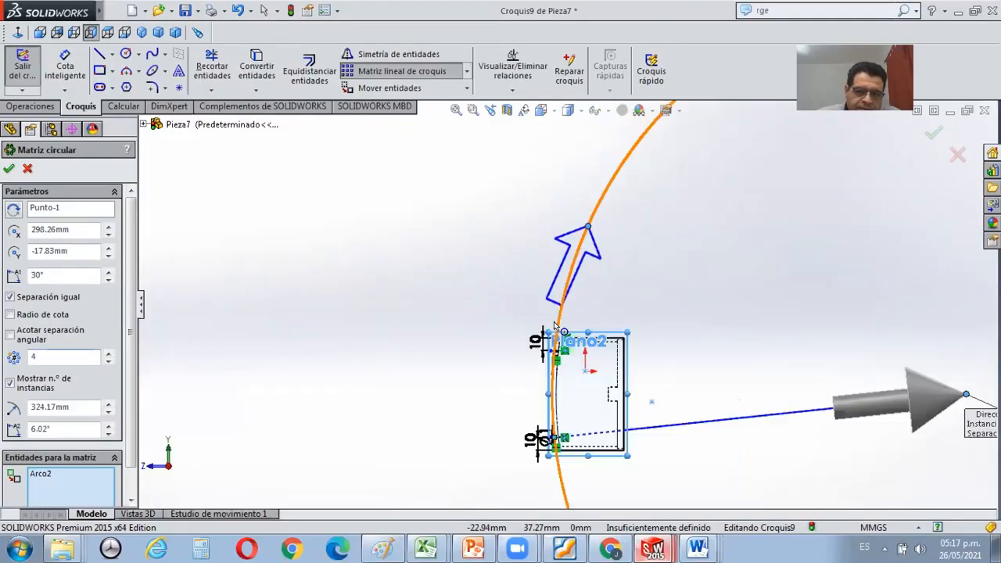
key(BackSpace)
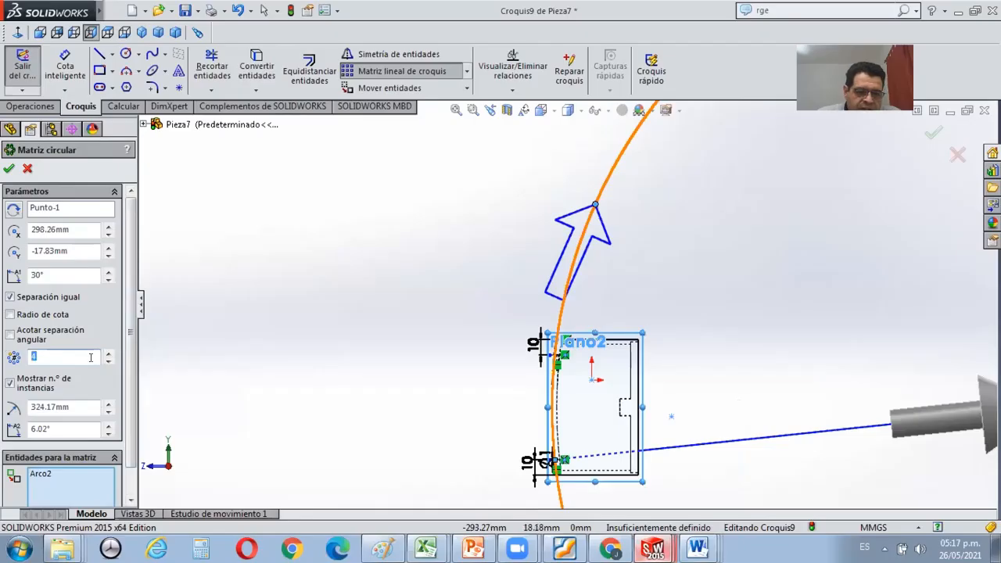
text(17)
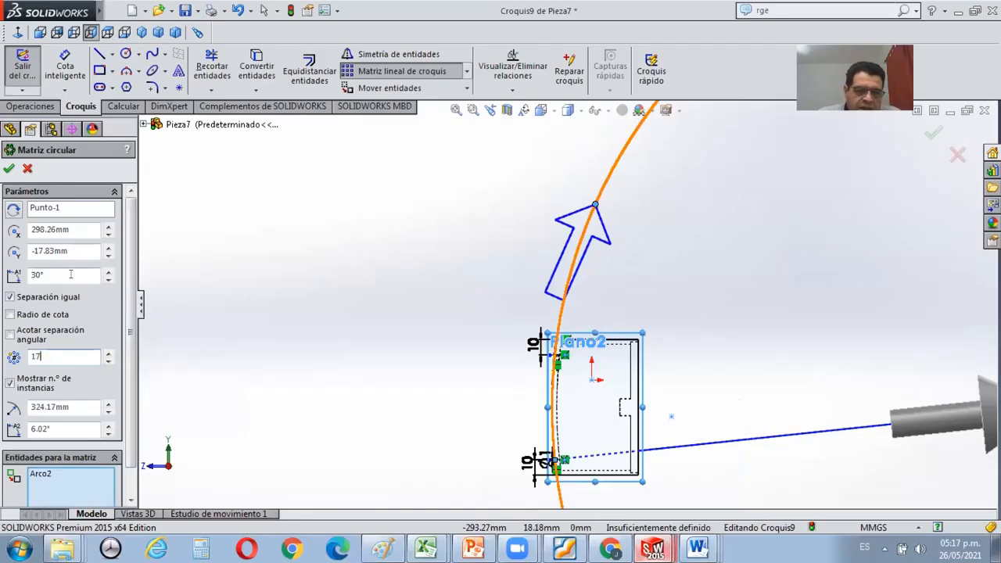
Pull the circular pattern's end handle along the perimeter circle toward the part's top edge, reducing the total angle to about 16.14°.
click(71, 275)
scroll(592, 217, down, 2)
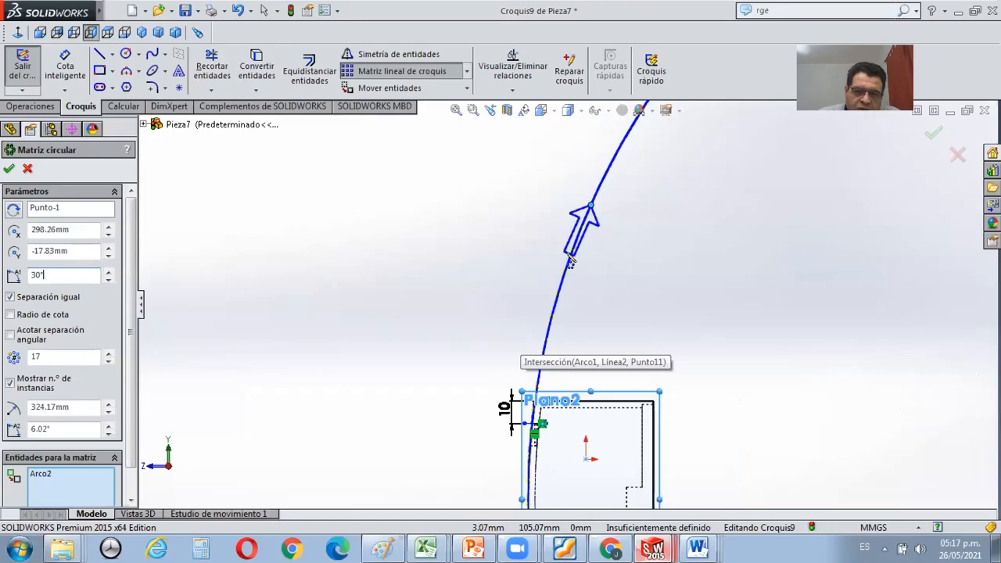
scroll(571, 263, down, 5)
scroll(571, 261, up, 2)
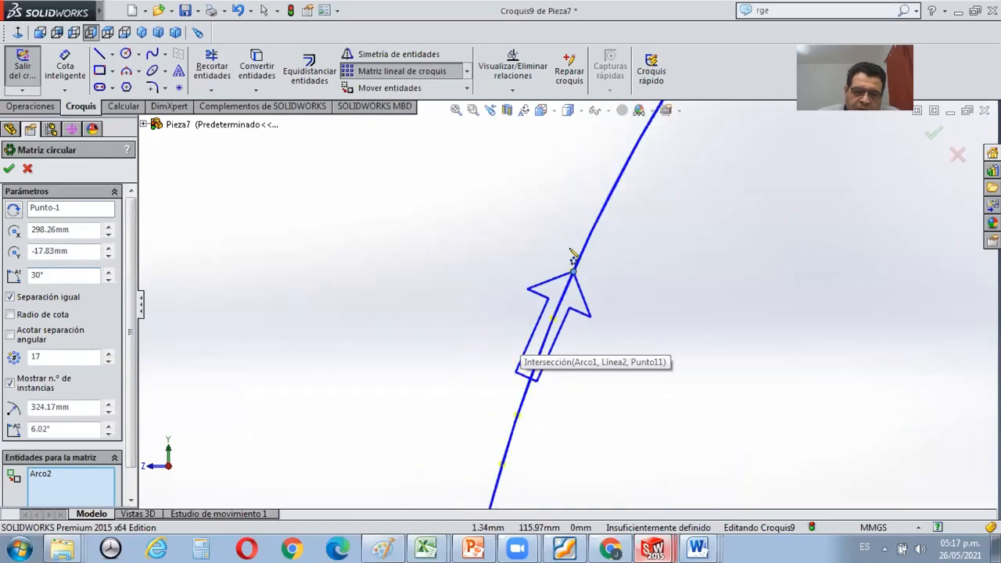
scroll(571, 308, up, 4)
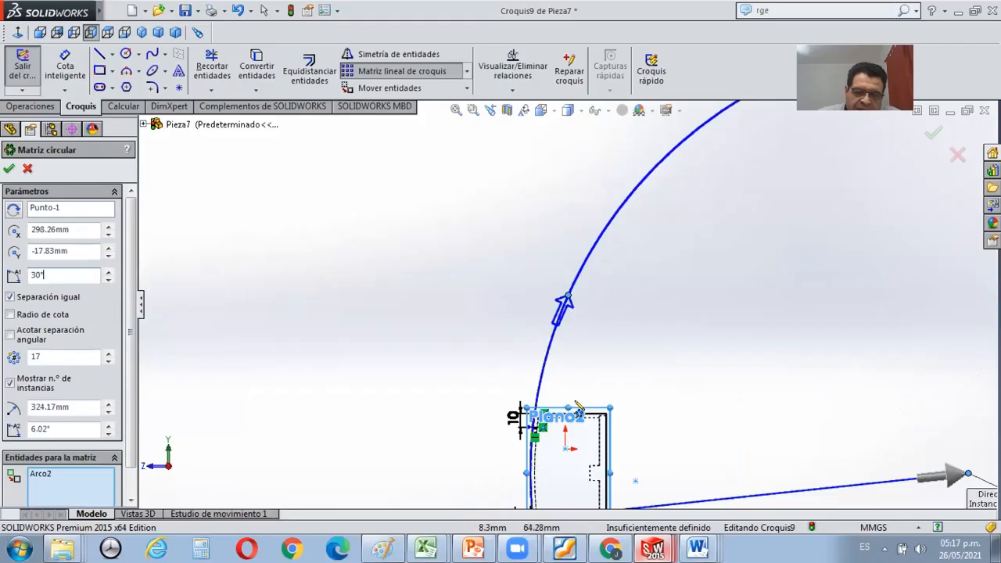
scroll(574, 316, down, 1)
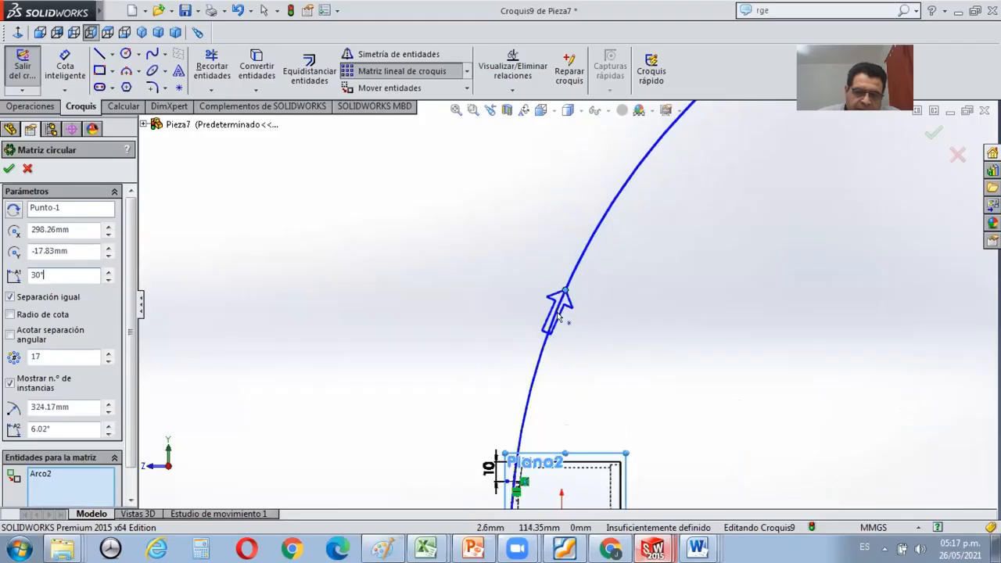
drag(531, 395, 532, 469)
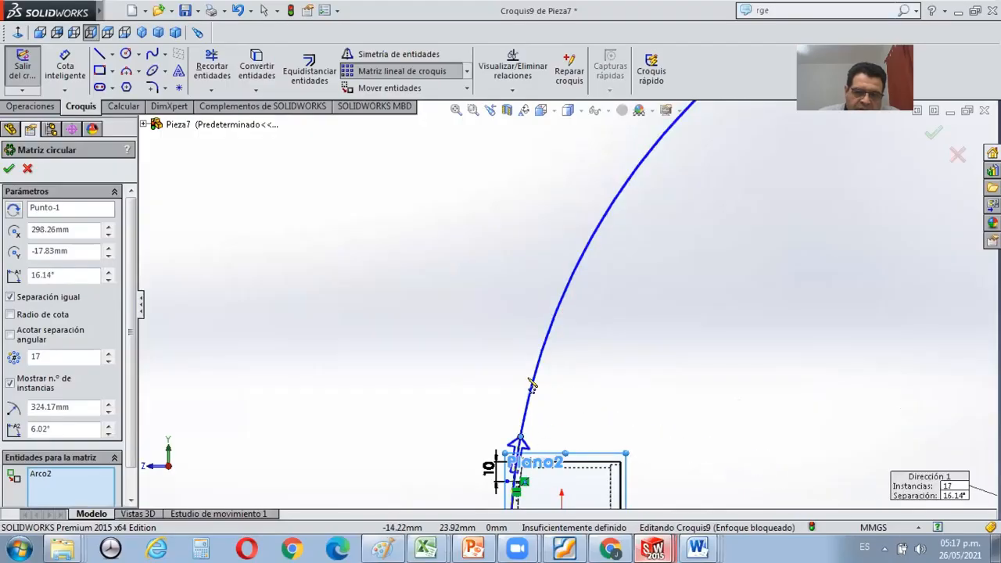
Move the circular pattern's end handle onto the upper construction line's intersection with the perimeter circle, giving a total angle of about 12.04°.
scroll(601, 369, down, 1)
scroll(606, 377, down, 5)
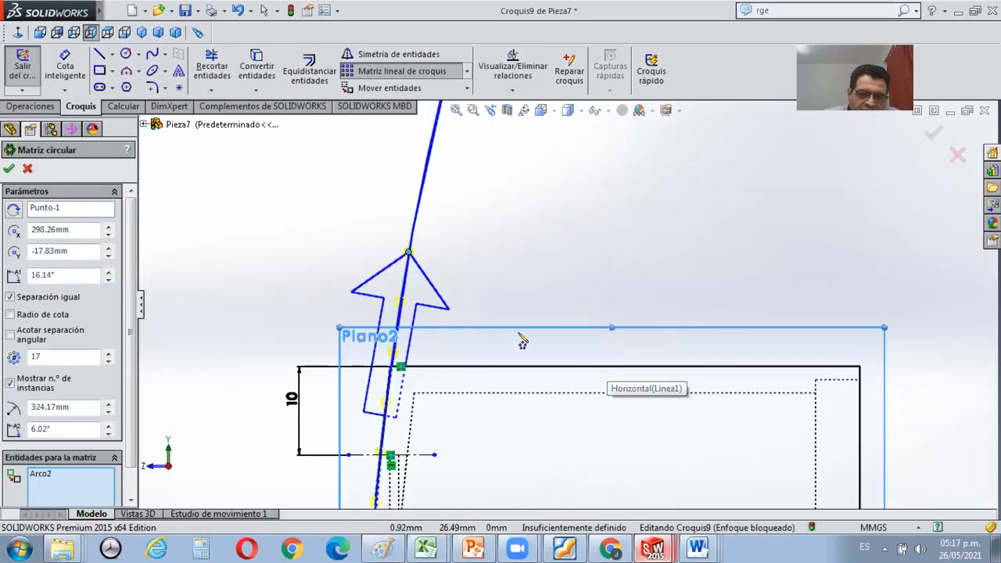
scroll(418, 258, down, 2)
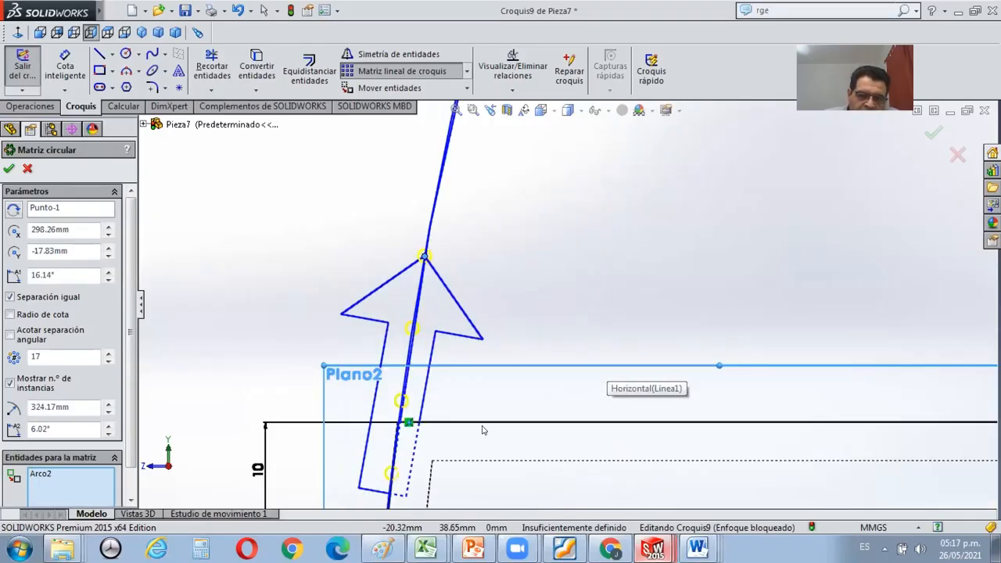
scroll(485, 397, up, 1)
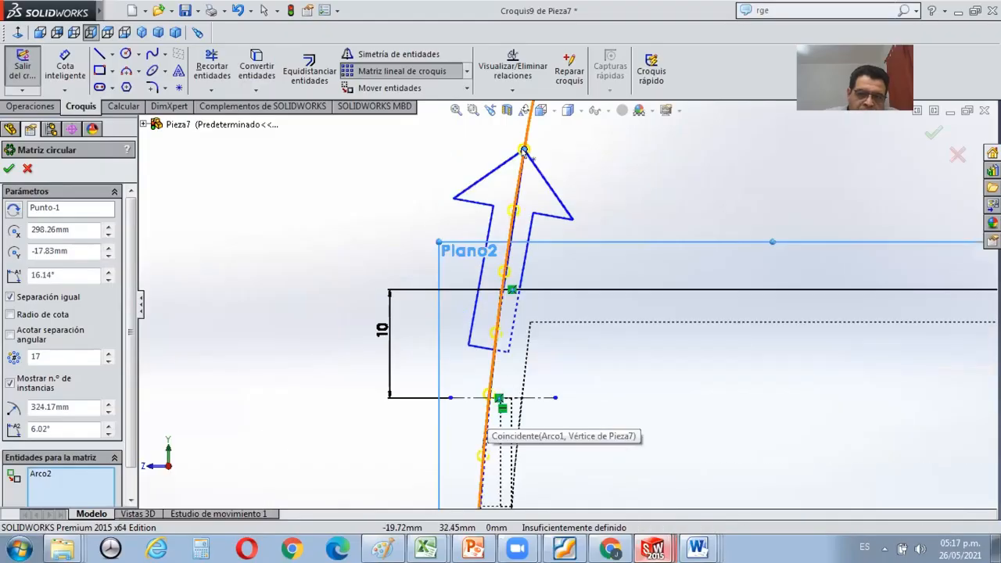
drag(524, 150, 511, 230)
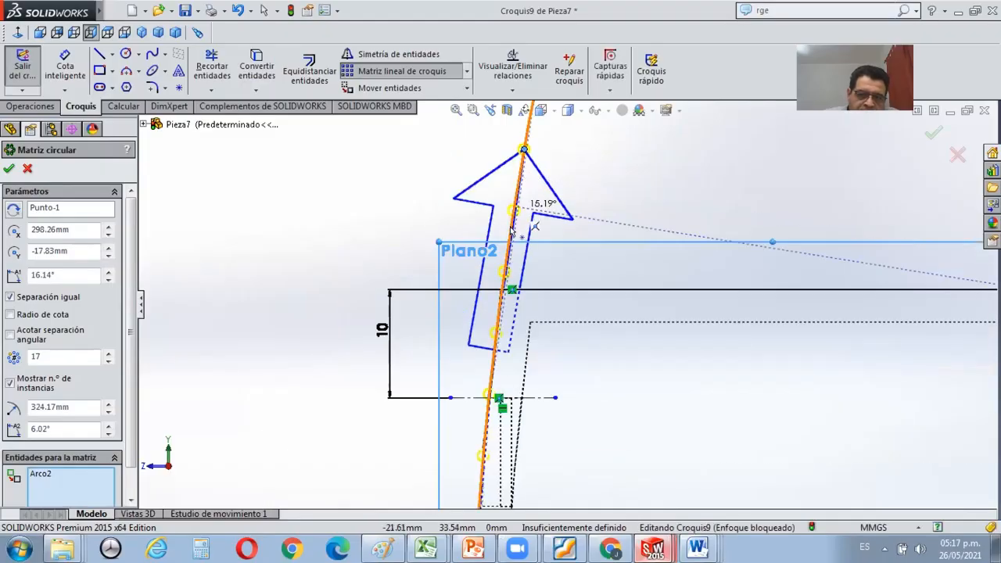
drag(498, 292, 495, 339)
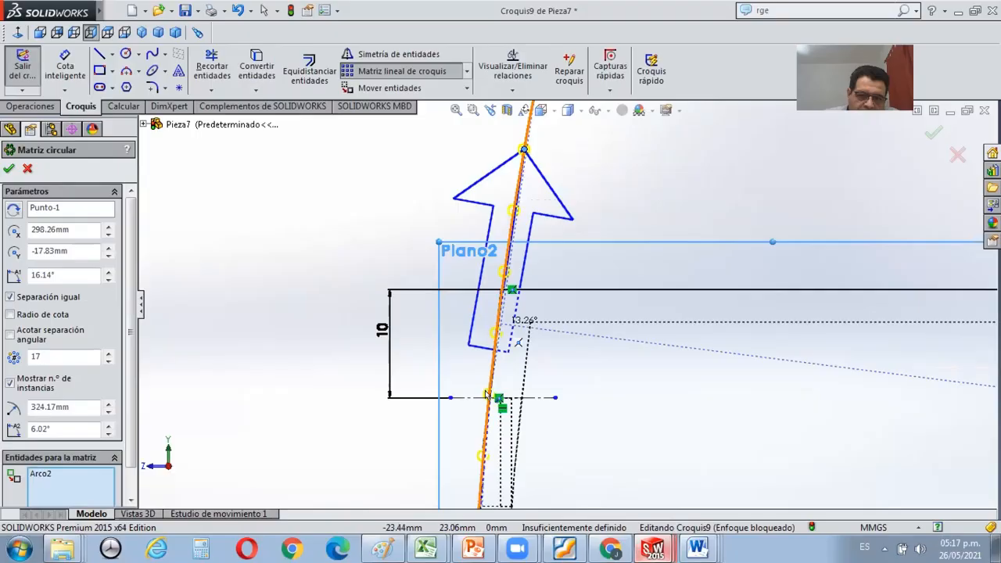
drag(486, 395, 492, 401)
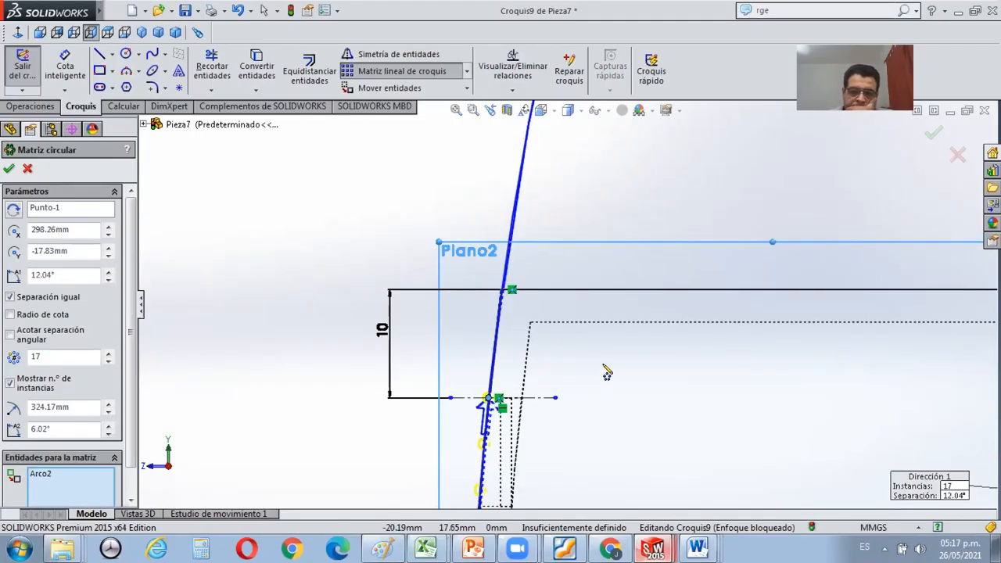
Check the previewed circles along the curved side between the two construction lines and apply the circular pattern.
scroll(607, 372, up, 2)
scroll(603, 369, down, 2)
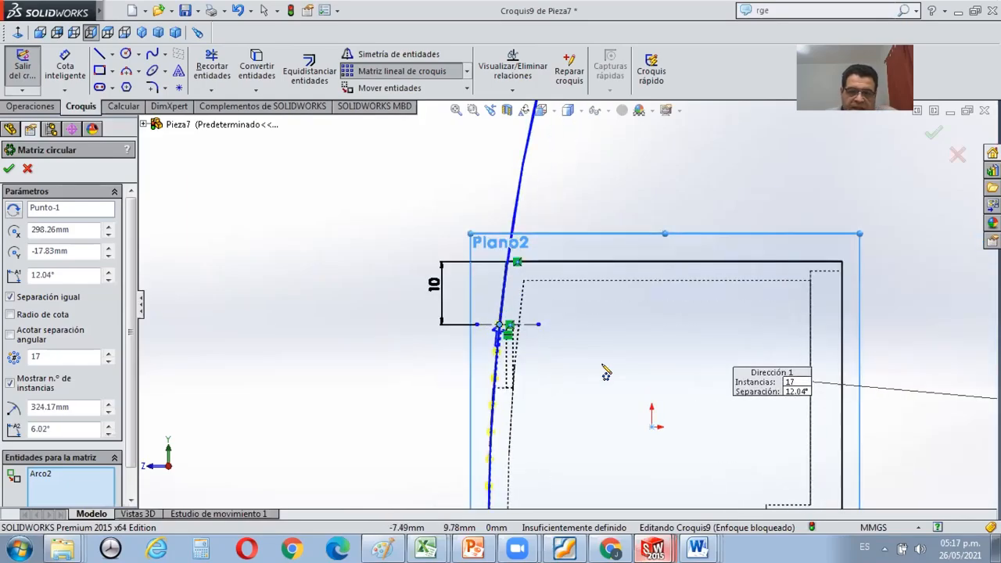
scroll(602, 366, up, 4)
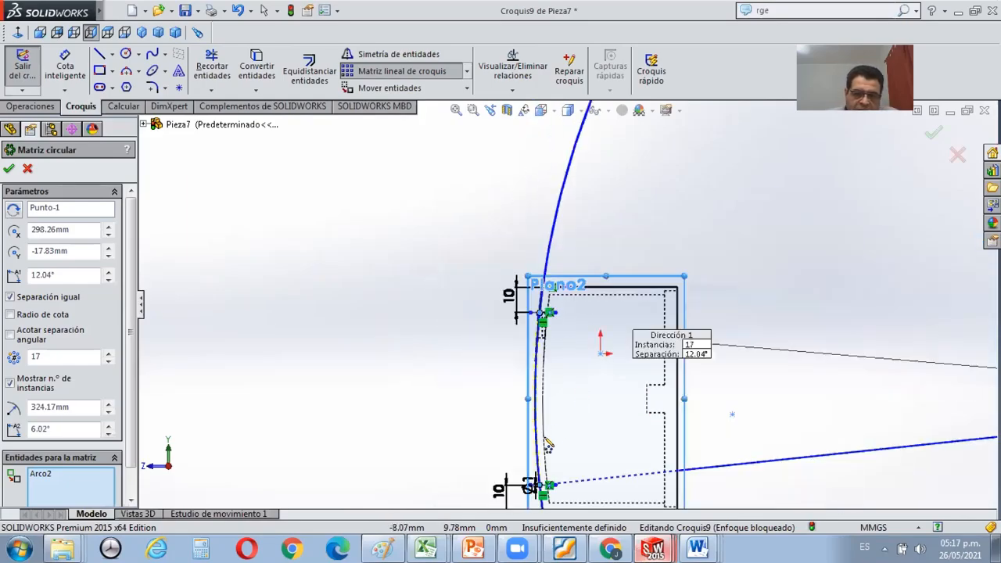
scroll(547, 444, down, 5)
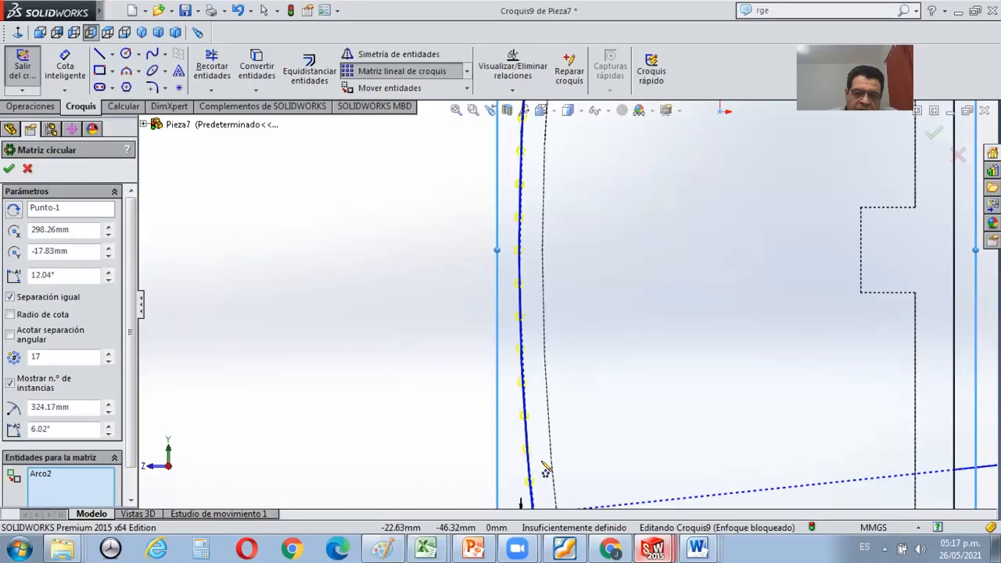
scroll(543, 473, up, 4)
scroll(567, 188, down, 2)
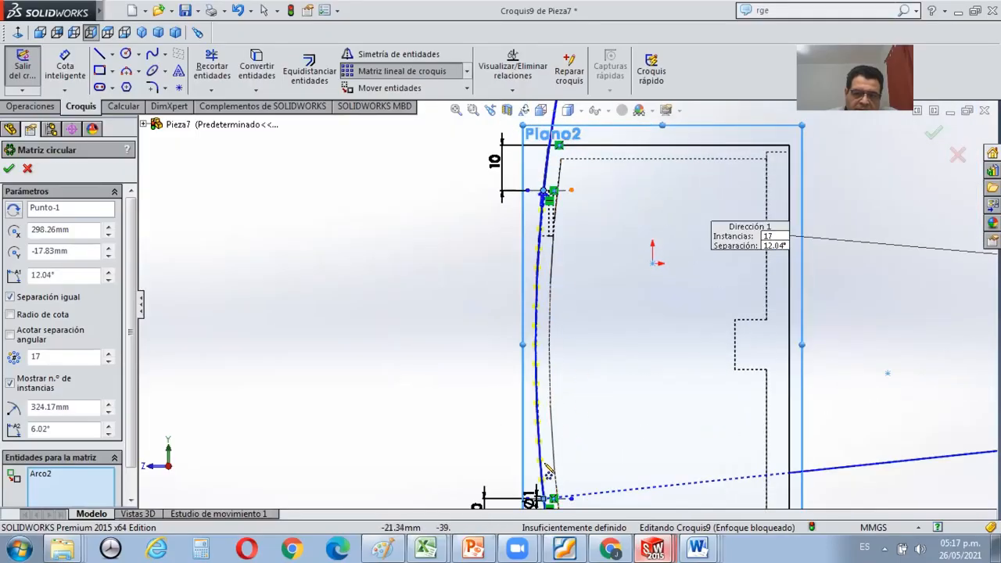
scroll(554, 461, down, 4)
scroll(552, 441, up, 4)
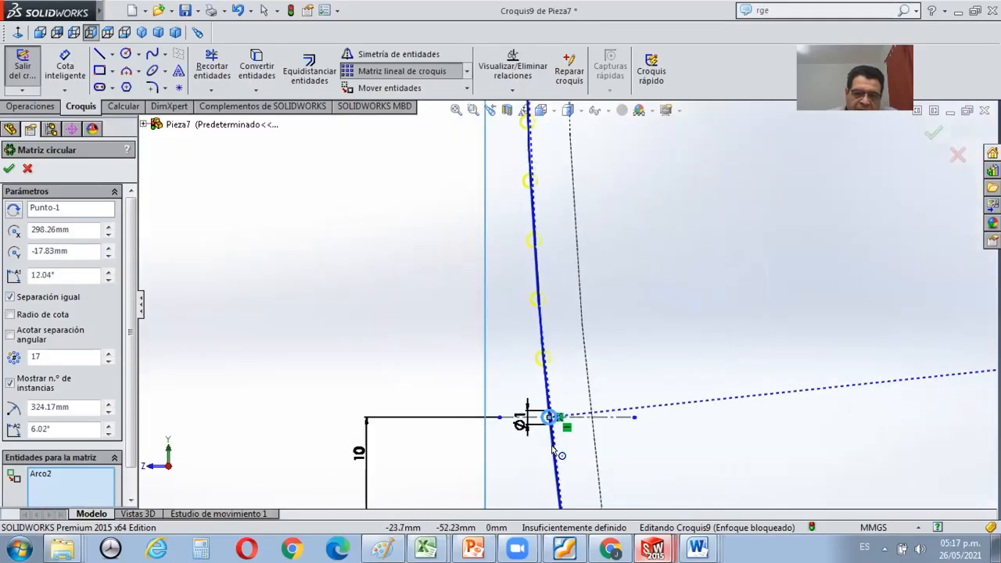
scroll(585, 197, up, 3)
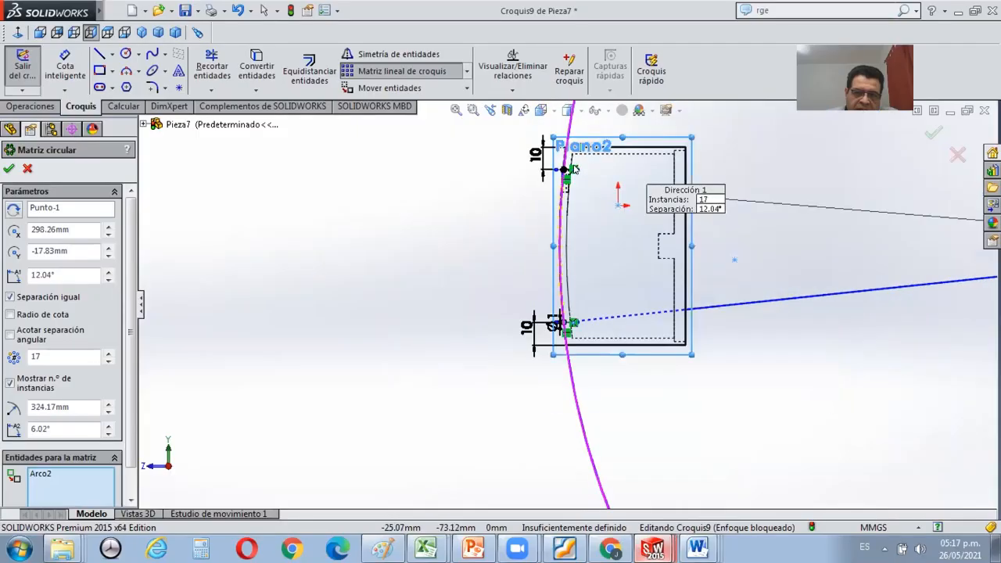
scroll(533, 261, down, 4)
scroll(530, 265, down, 1)
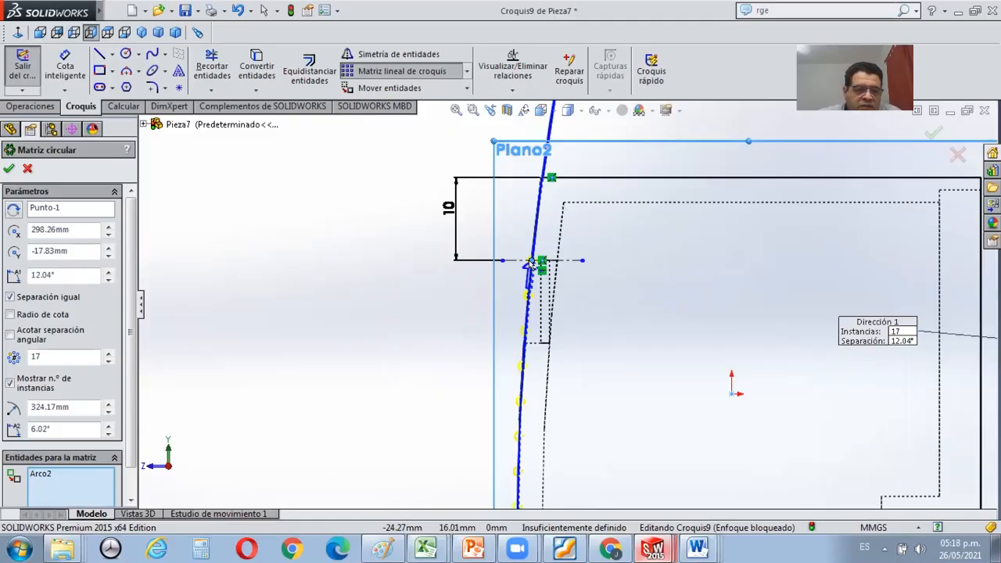
click(9, 169)
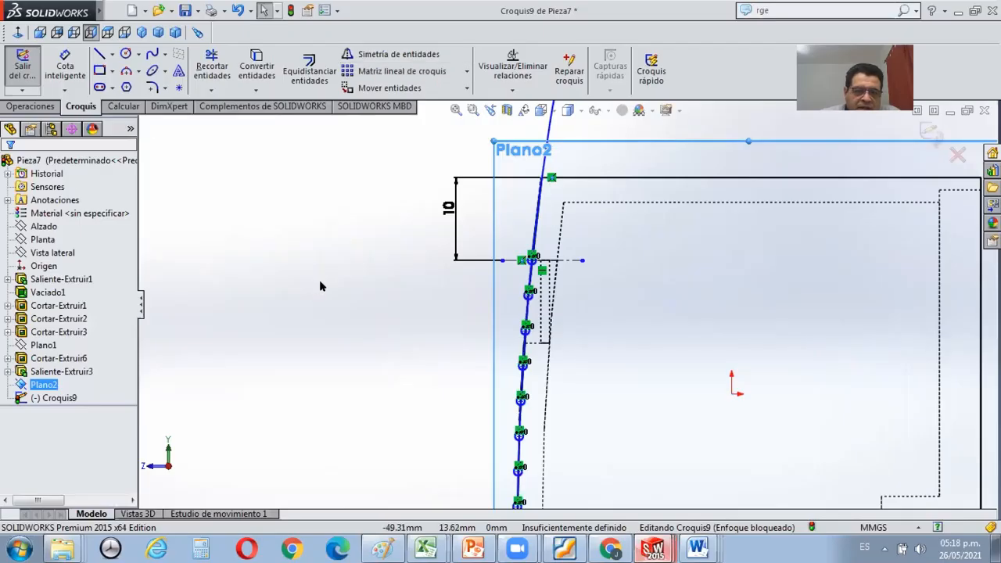
Clear the plane selection and examine the patterned circles along the curved side from the upper to the lower construction line.
scroll(323, 280, down, 1)
scroll(325, 280, up, 5)
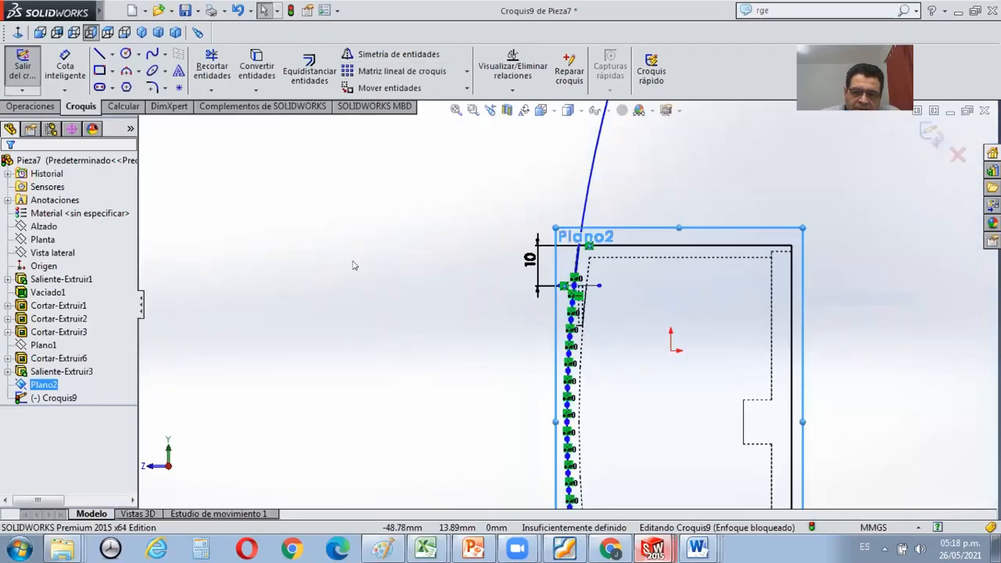
click(353, 266)
scroll(380, 257, down, 1)
scroll(682, 332, down, 3)
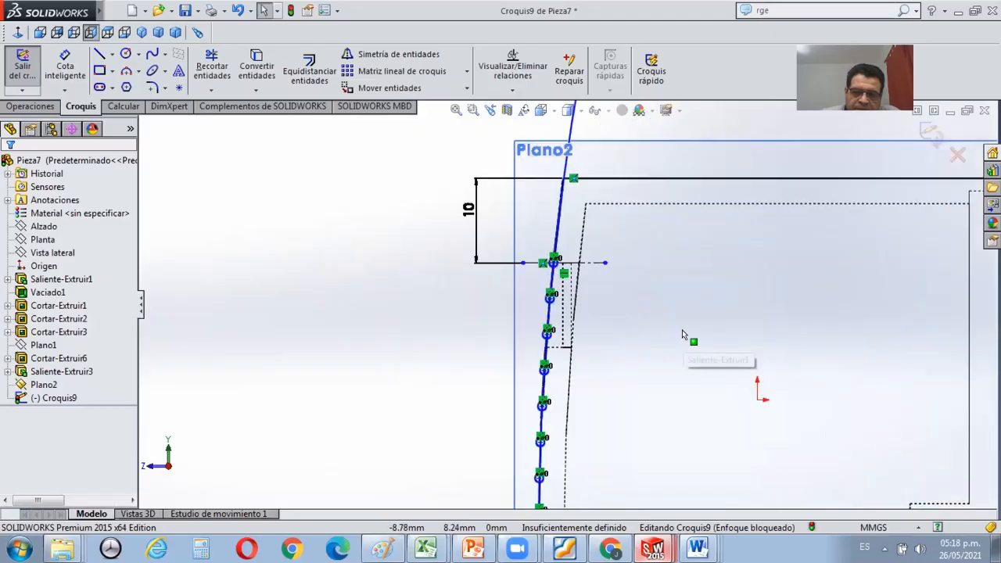
scroll(682, 334, up, 3)
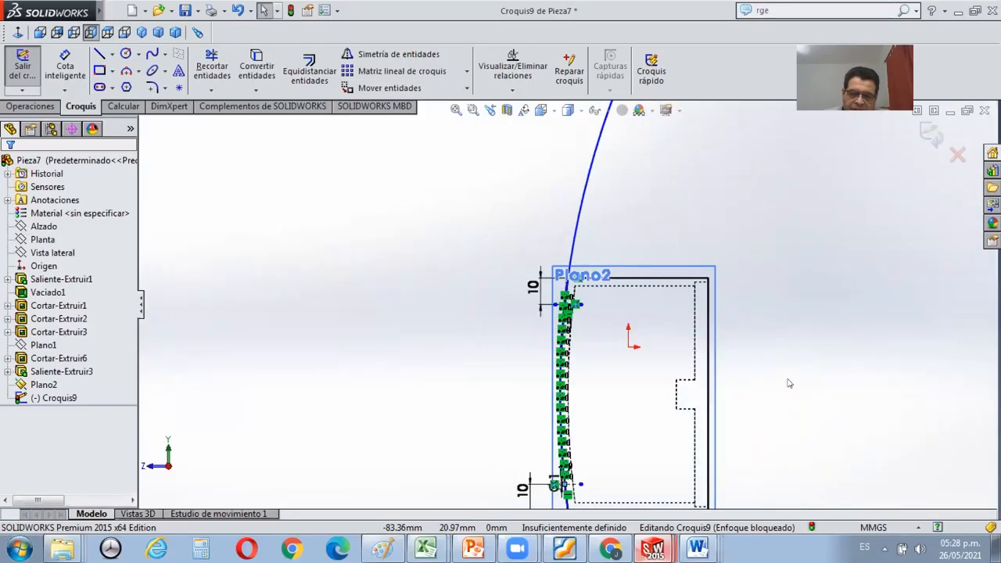
scroll(790, 383, up, 1)
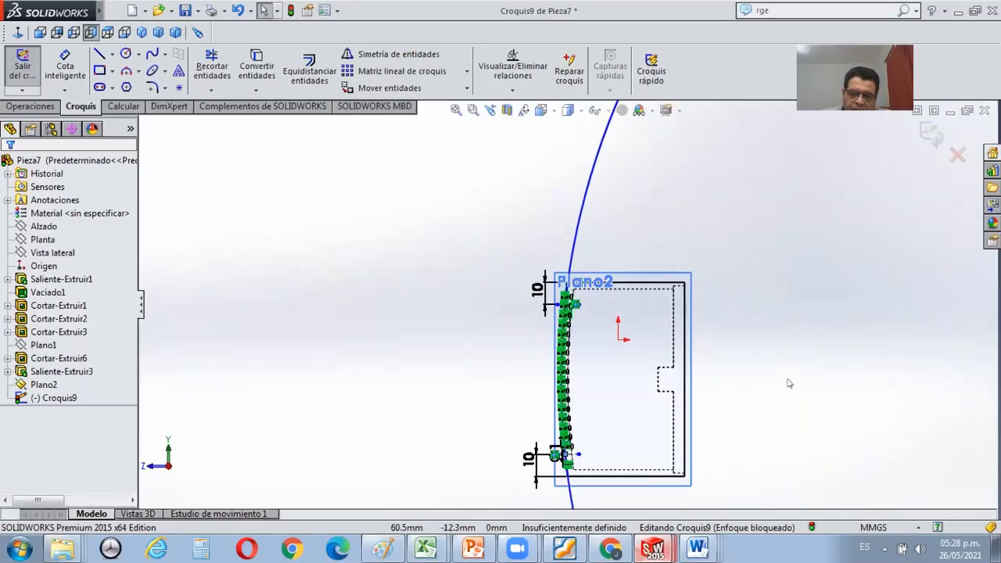
scroll(720, 382, up, 2)
scroll(658, 312, down, 2)
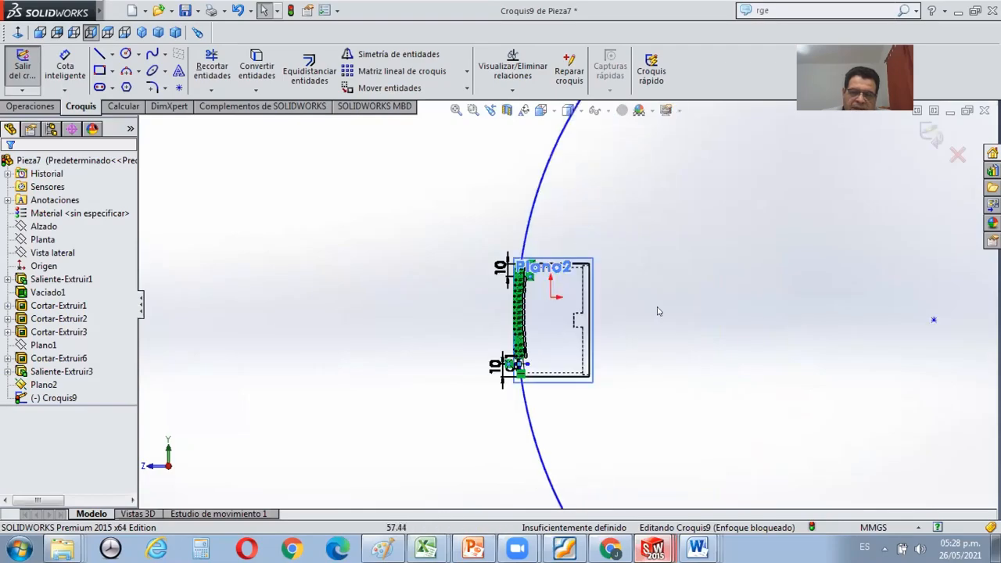
scroll(529, 298, down, 2)
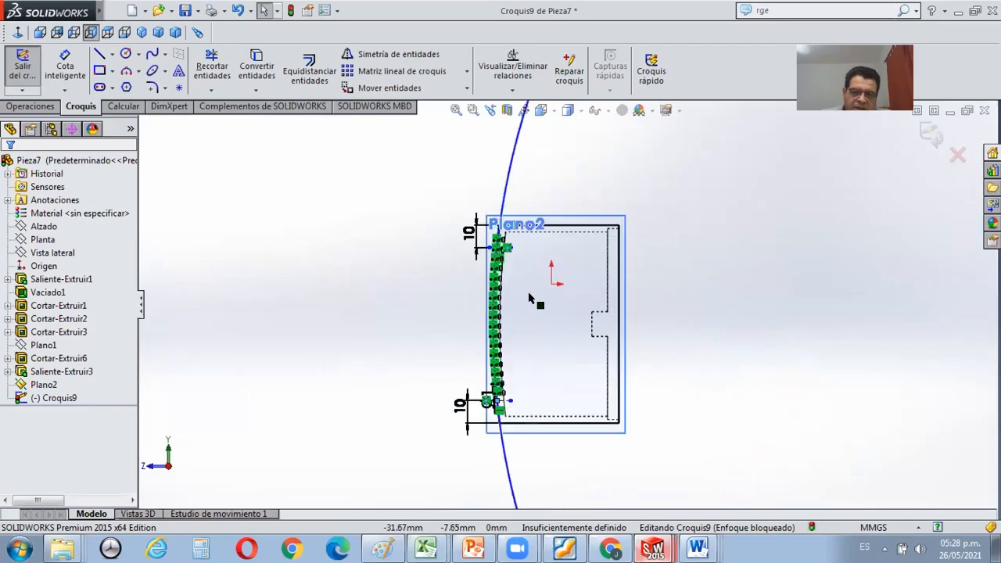
scroll(528, 298, down, 2)
scroll(497, 309, up, 2)
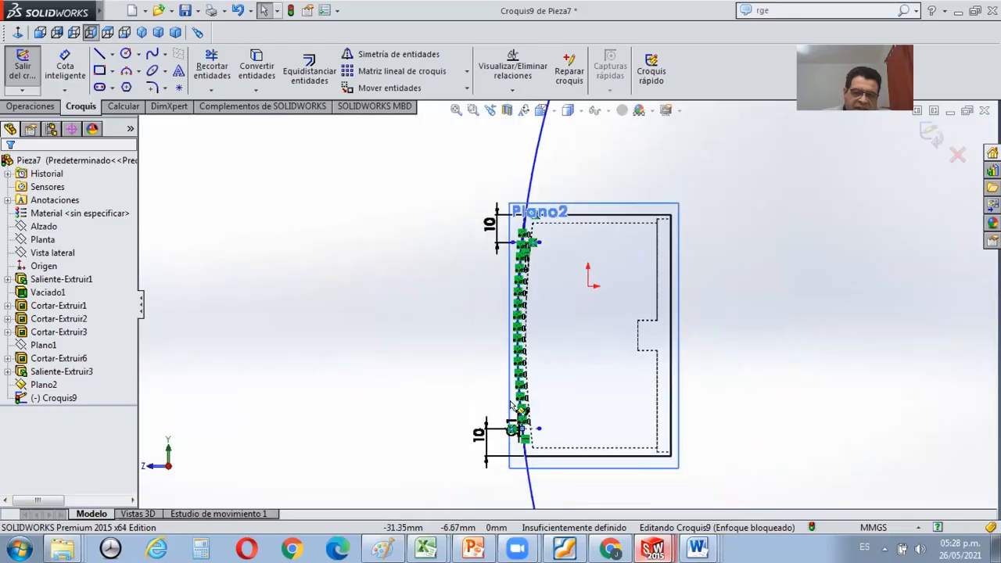
Examine the patterned circles and the large perimeter circle along the part's curved side from several angles.
scroll(486, 323, down, 4)
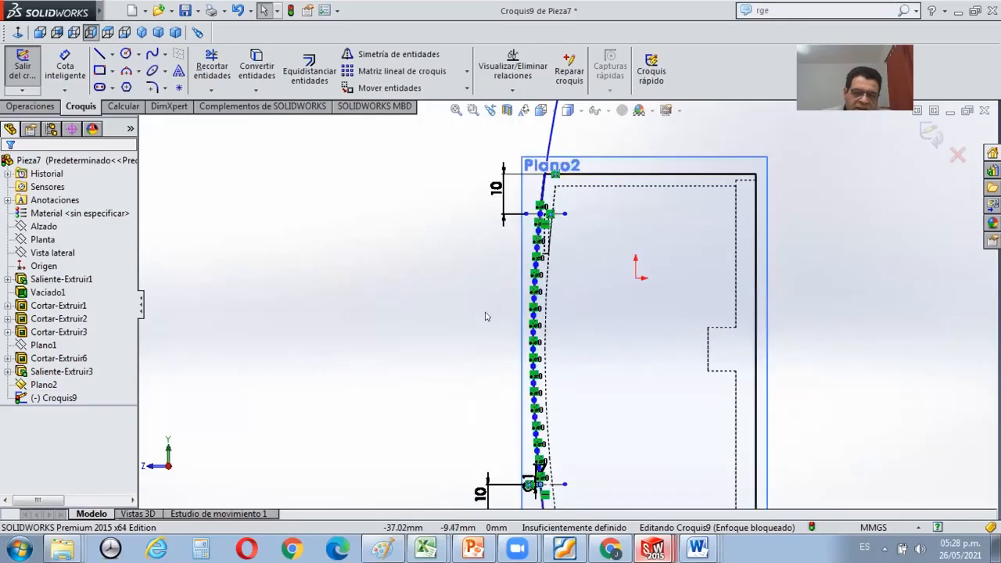
mouse_move(486, 317)
middle_down()
mouse_move(507, 332)
mouse_move(563, 327)
middle_up()
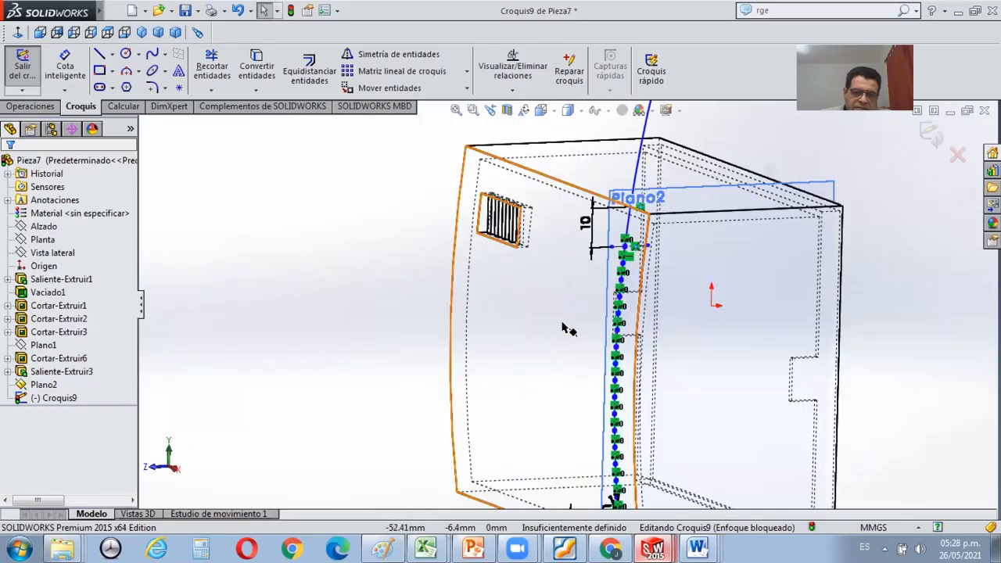
scroll(558, 327, up, 1)
scroll(558, 327, down, 1)
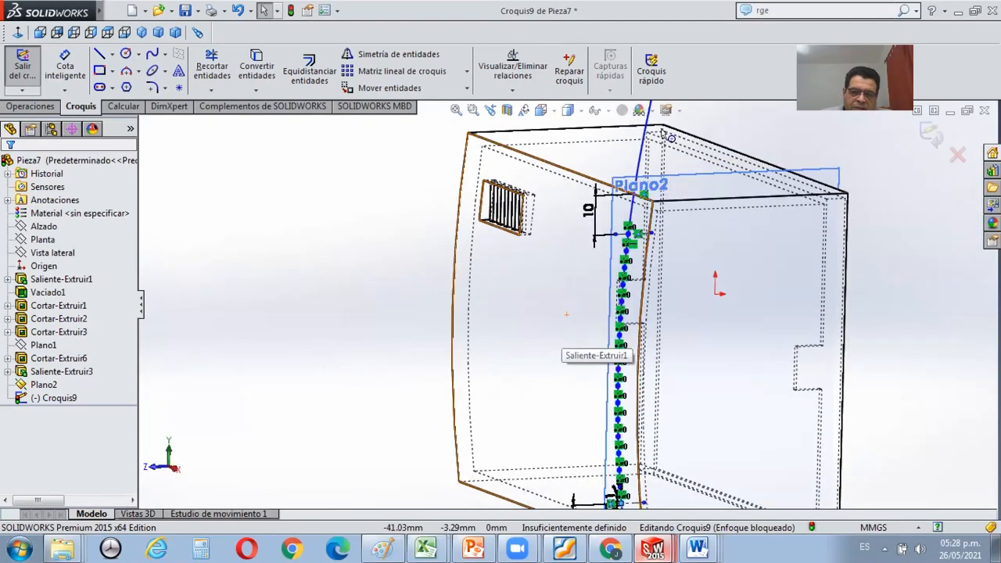
scroll(663, 140, down, 1)
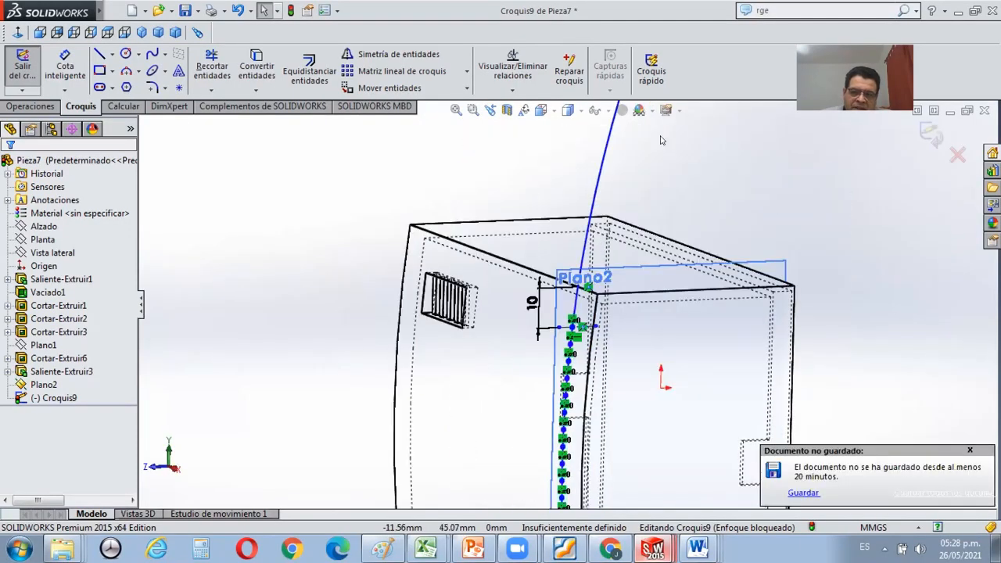
scroll(646, 150, up, 1)
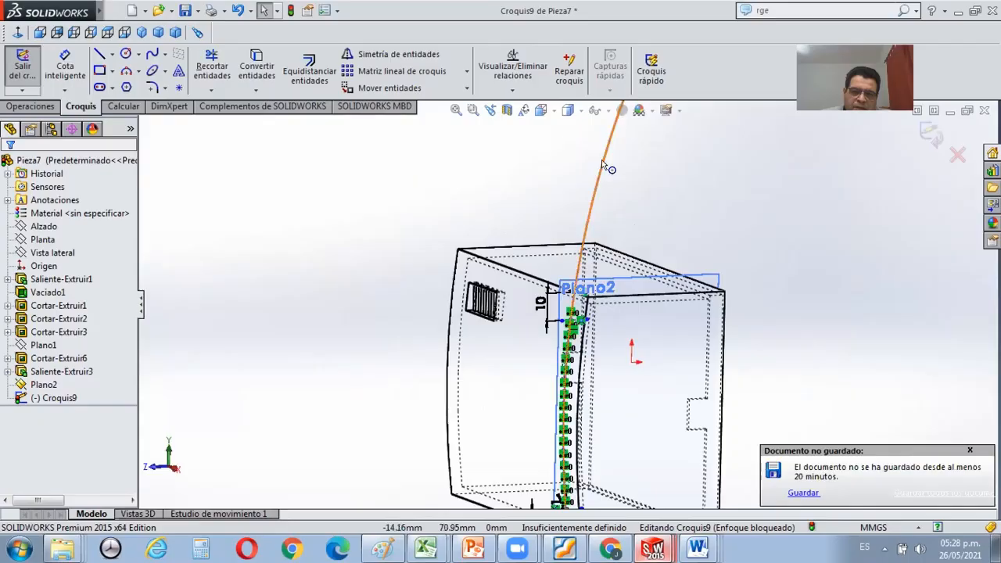
click(603, 162)
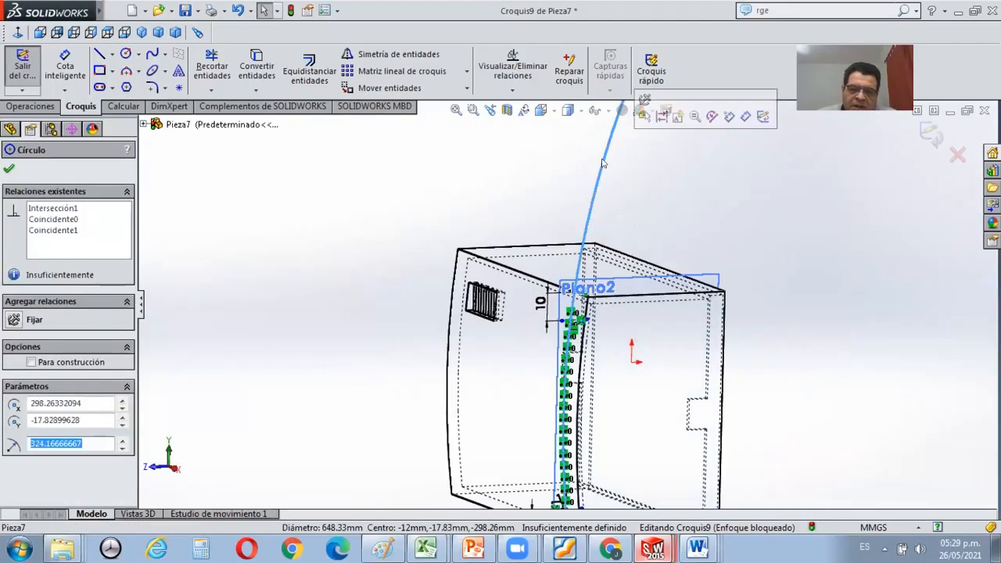
key(Escape)
scroll(576, 338, down, 5)
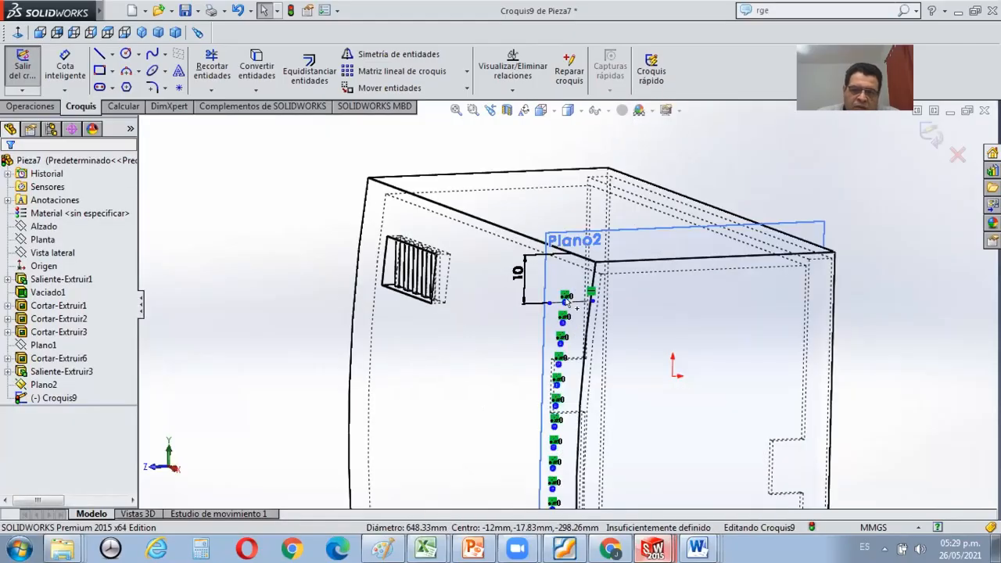
scroll(575, 280, up, 3)
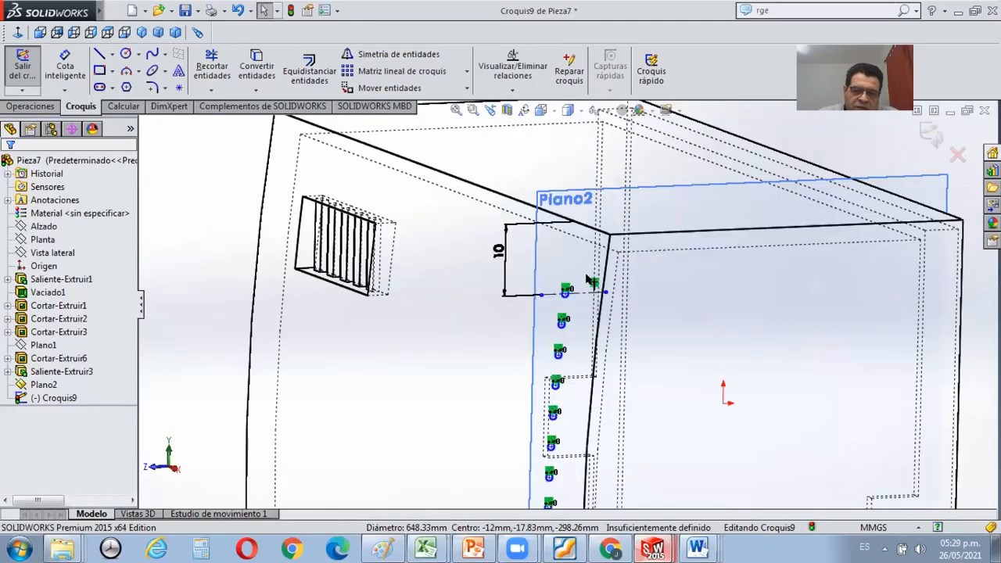
scroll(587, 278, up, 5)
scroll(563, 387, down, 5)
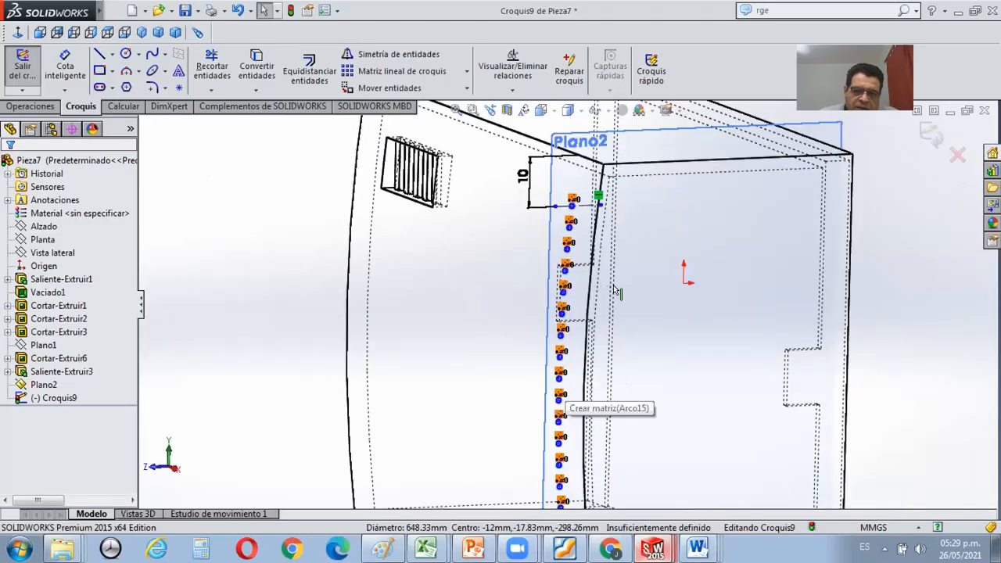
Cut-extrude the patterned circles sketch to a depth of 55 mm across the curved face.
click(32, 108)
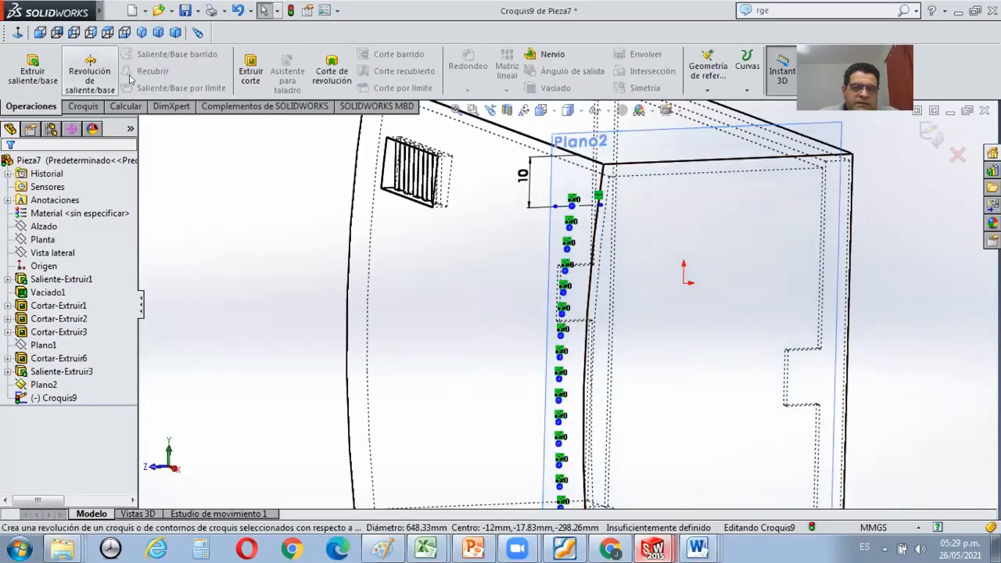
click(253, 56)
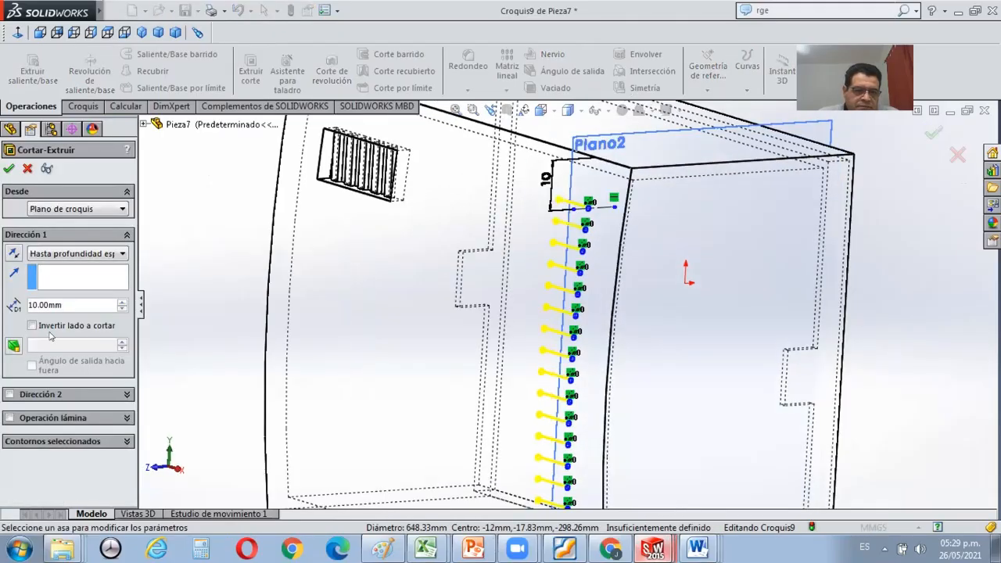
drag(5, 300, 1, 302)
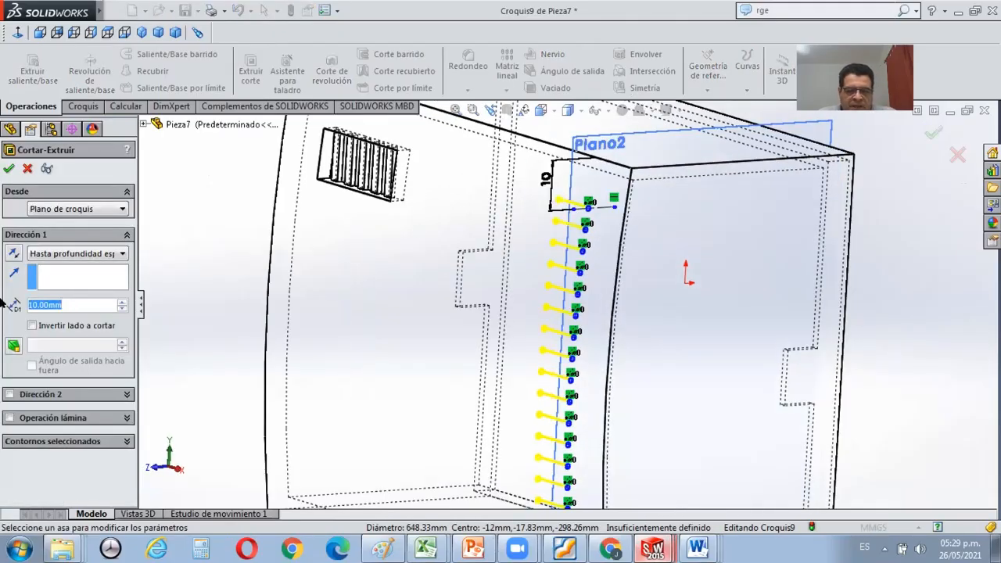
text(55)
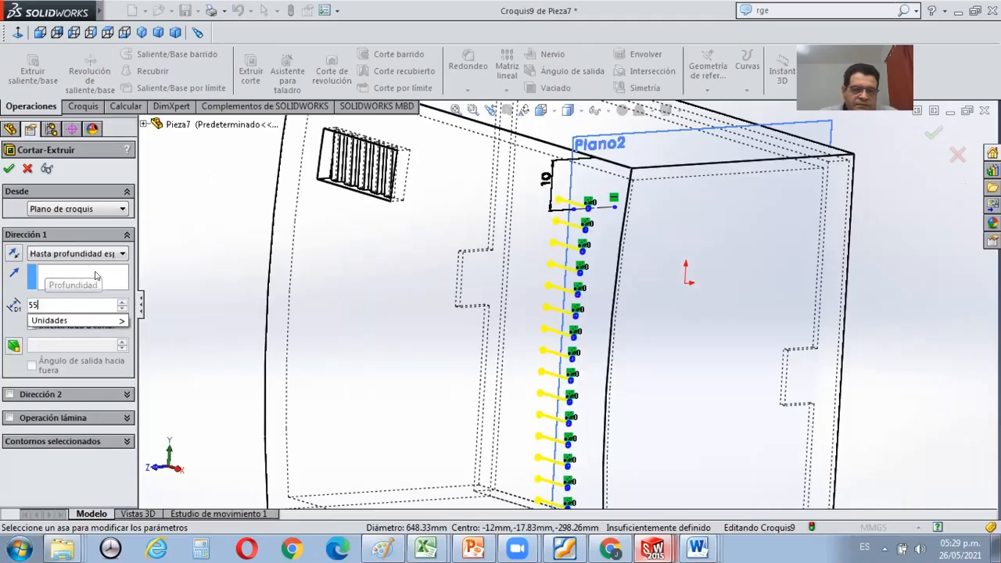
key(Return)
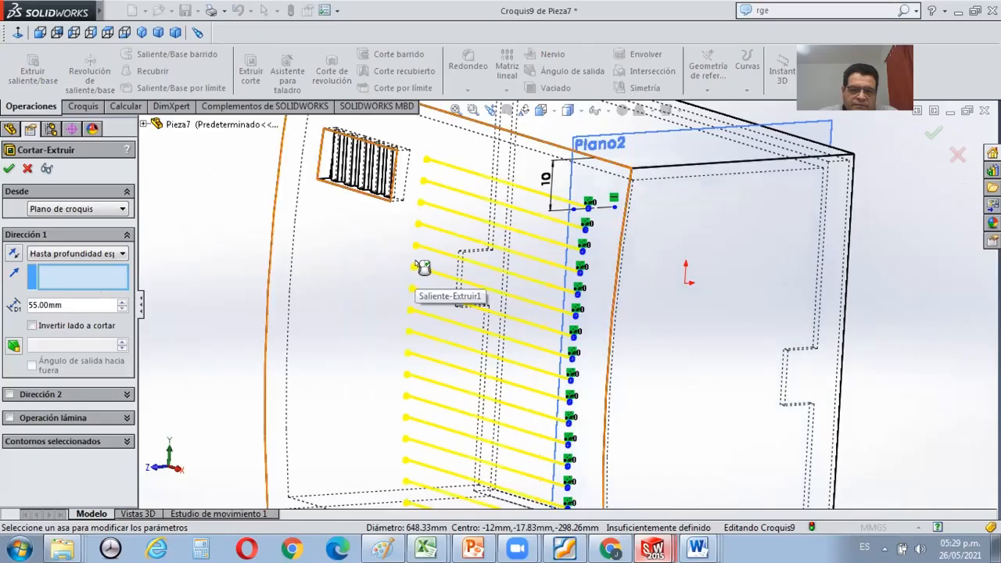
key(f)
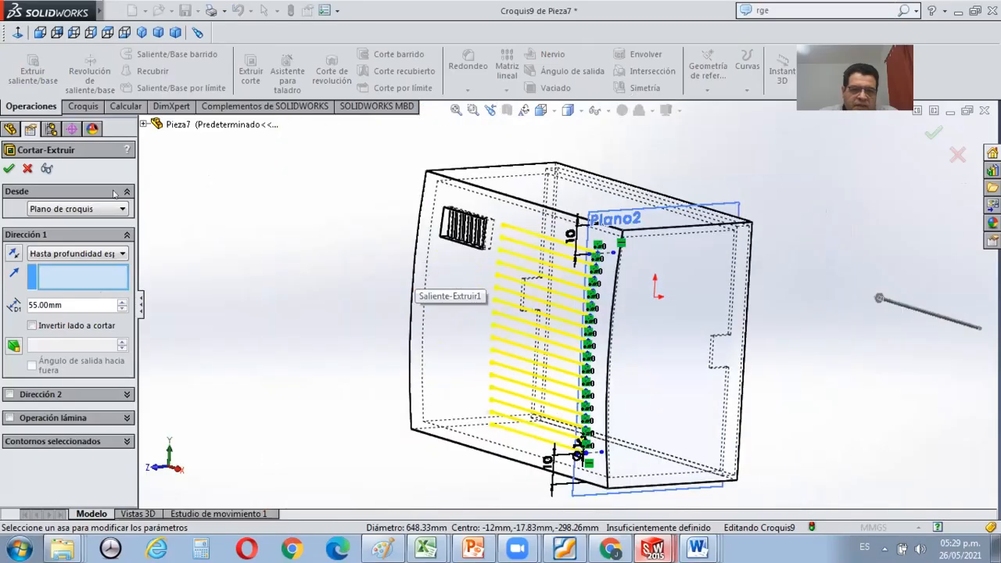
click(8, 168)
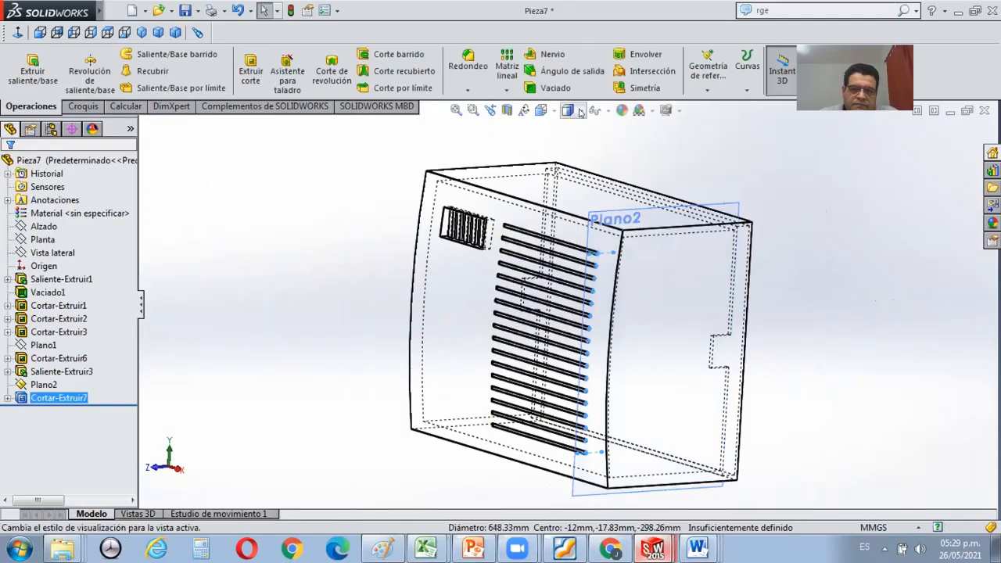
Change the model's display style from hidden lines visible to shaded with edges.
click(580, 111)
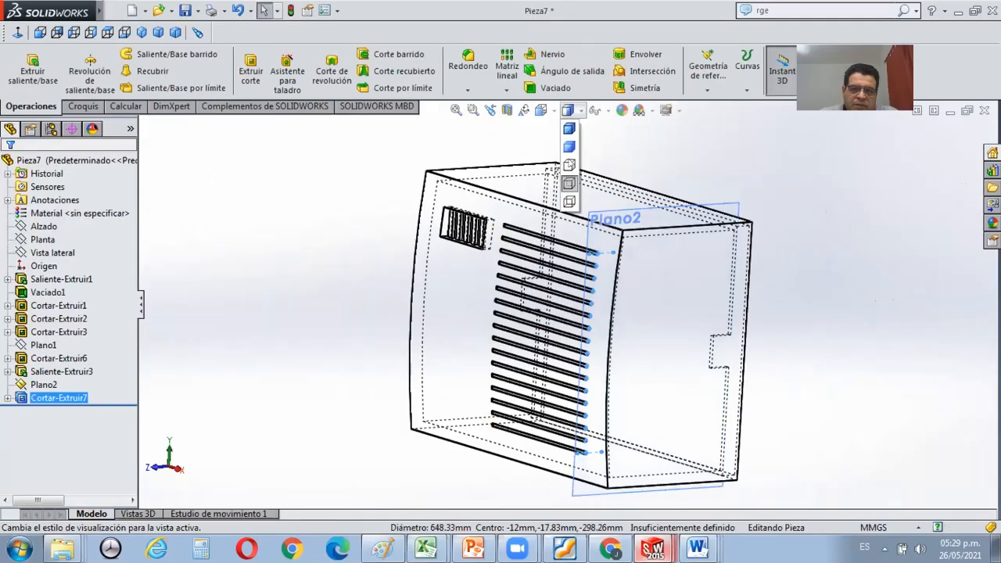
click(570, 147)
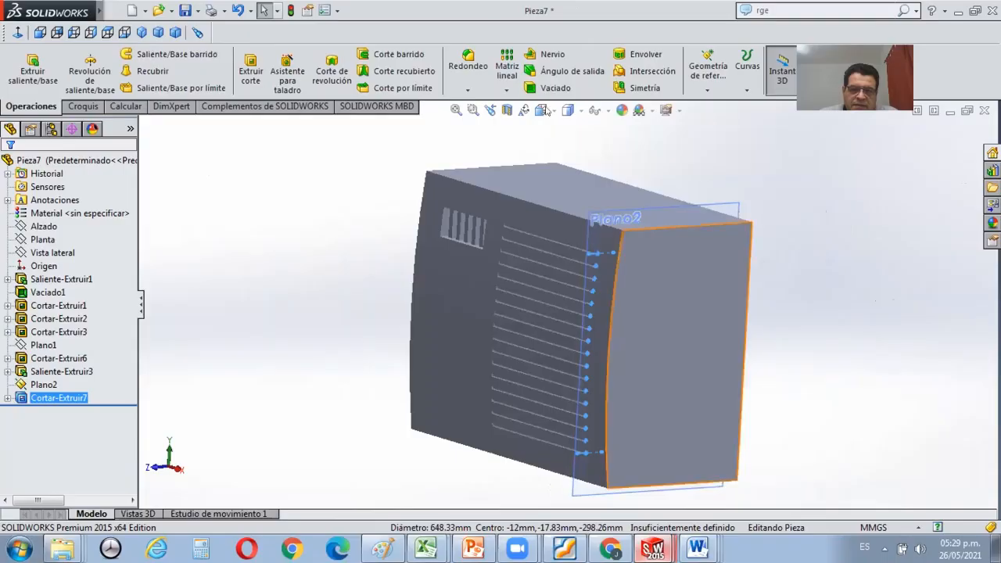
click(571, 112)
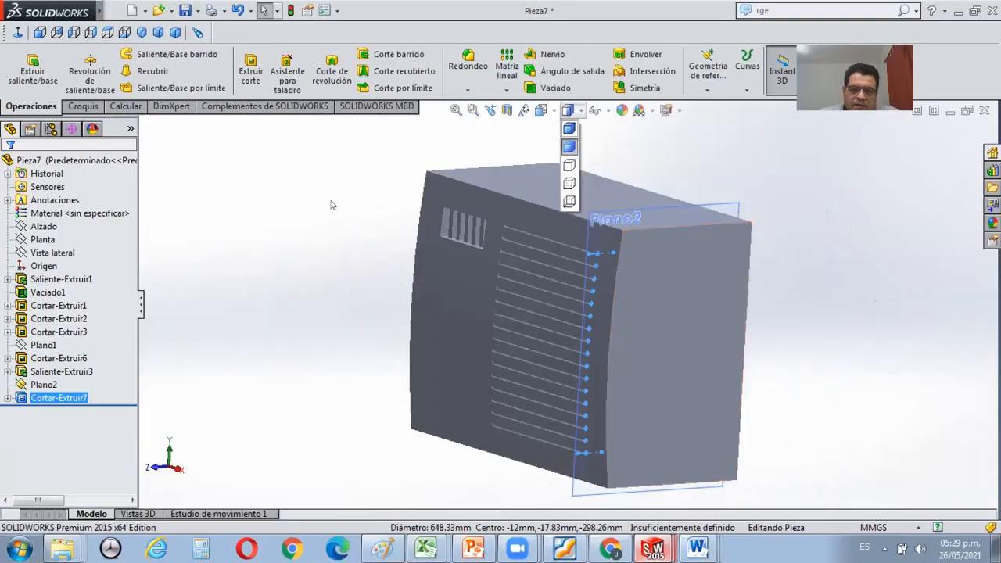
Examine the ventilation grille and the row of channels cut into the curved face from several angles.
scroll(554, 282, down, 2)
scroll(637, 283, down, 3)
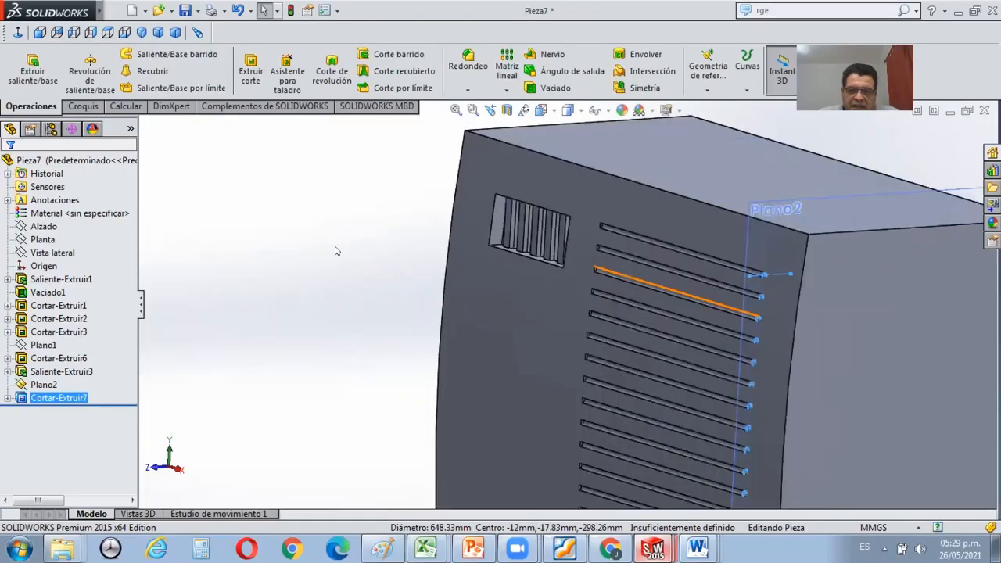
scroll(543, 264, down, 3)
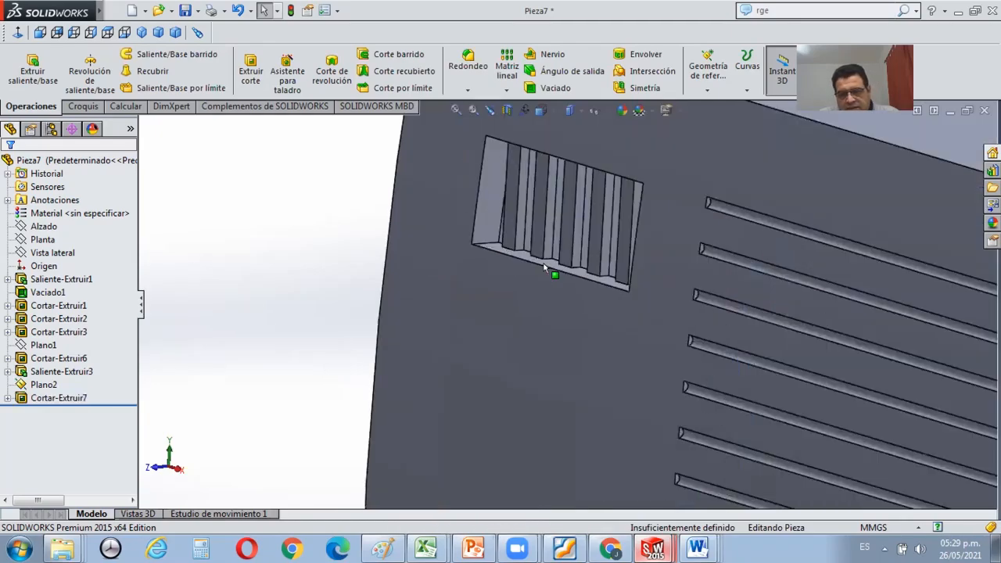
scroll(544, 263, down, 1)
scroll(544, 263, up, 6)
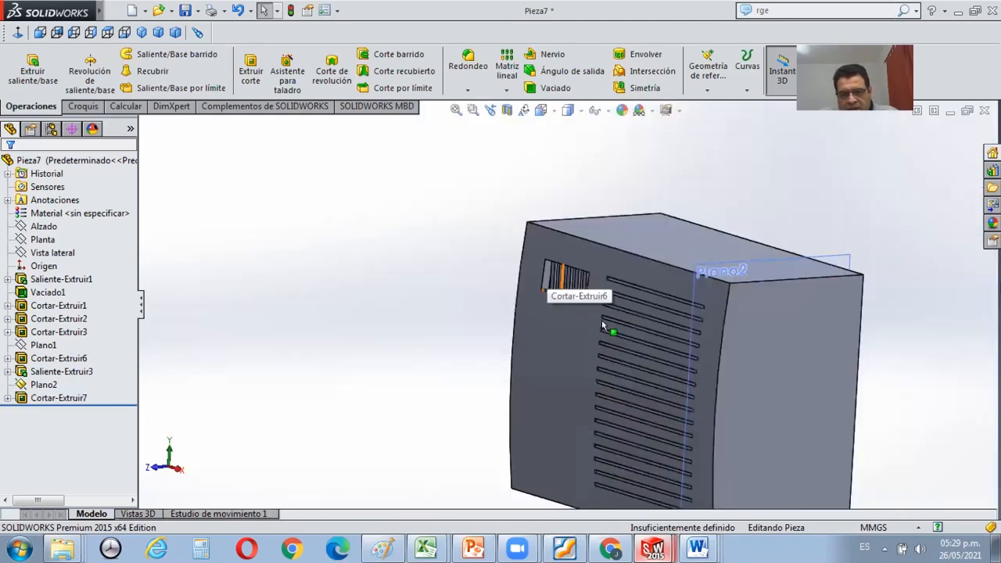
middle_drag(647, 283, 657, 251)
middle_drag(645, 332, 579, 372)
scroll(645, 334, up, 2)
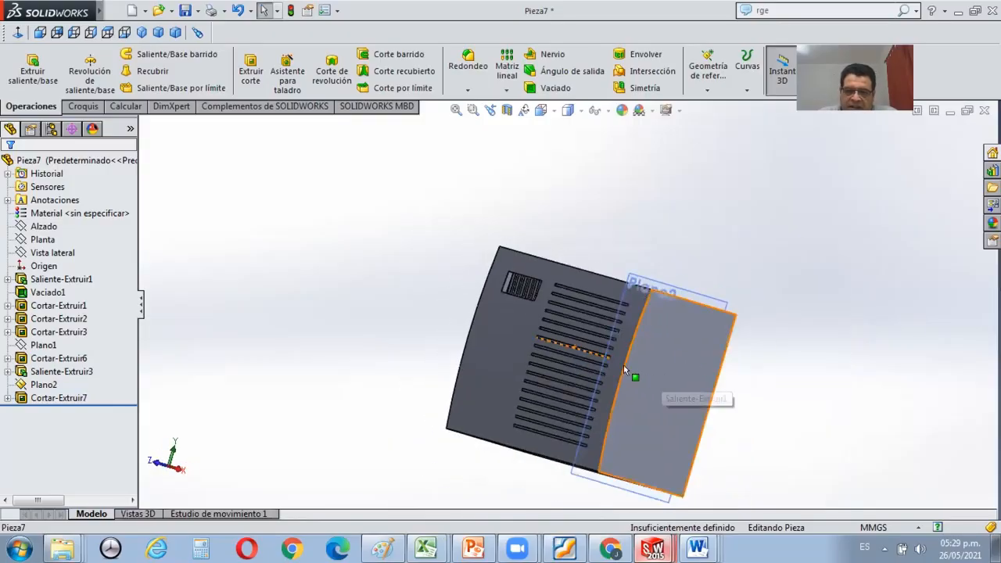
scroll(613, 354, down, 3)
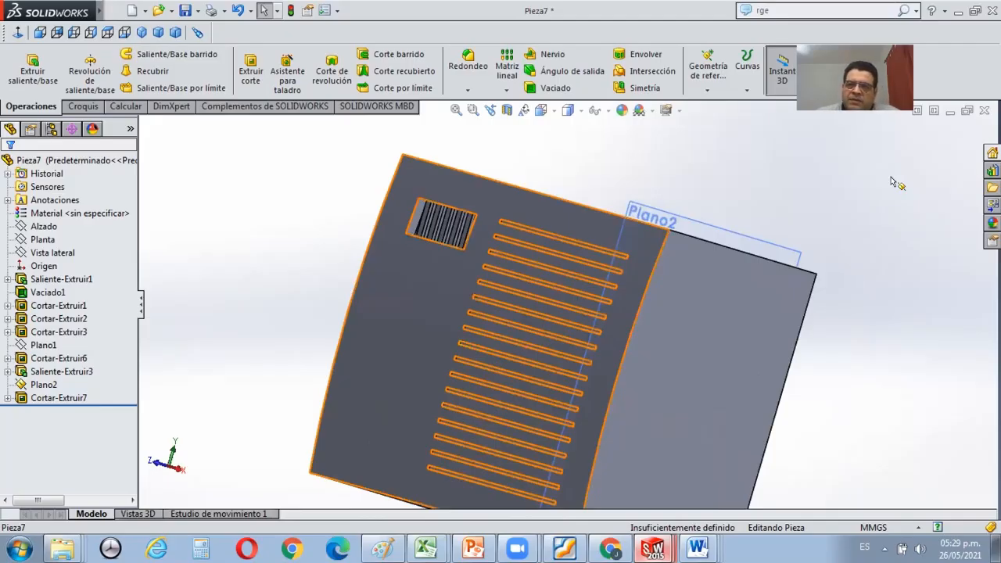
scroll(463, 235, down, 4)
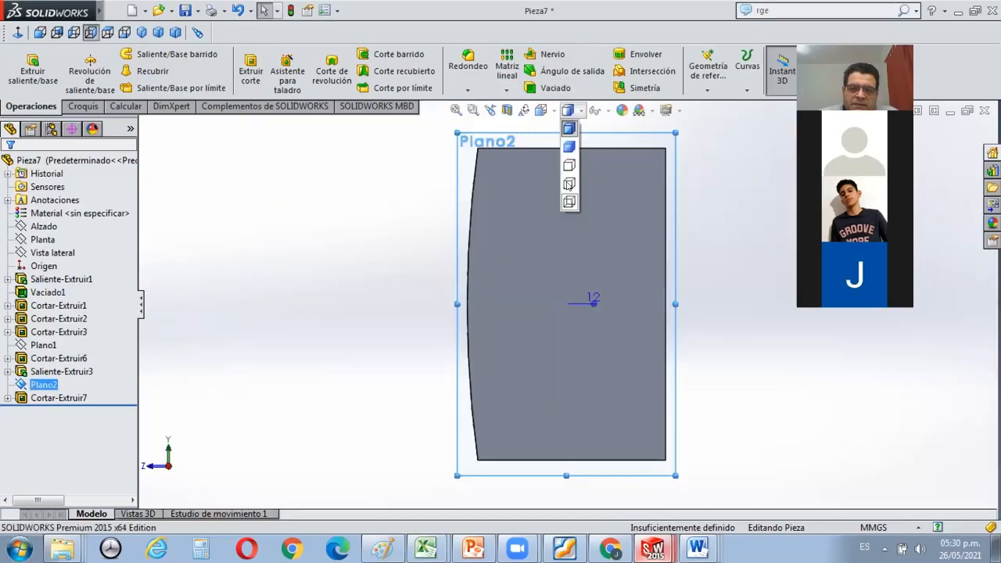
Show the part with hidden lines visible and inspect the channel profiles along the curved side down to the lower end.
click(569, 184)
scroll(469, 244, down, 1)
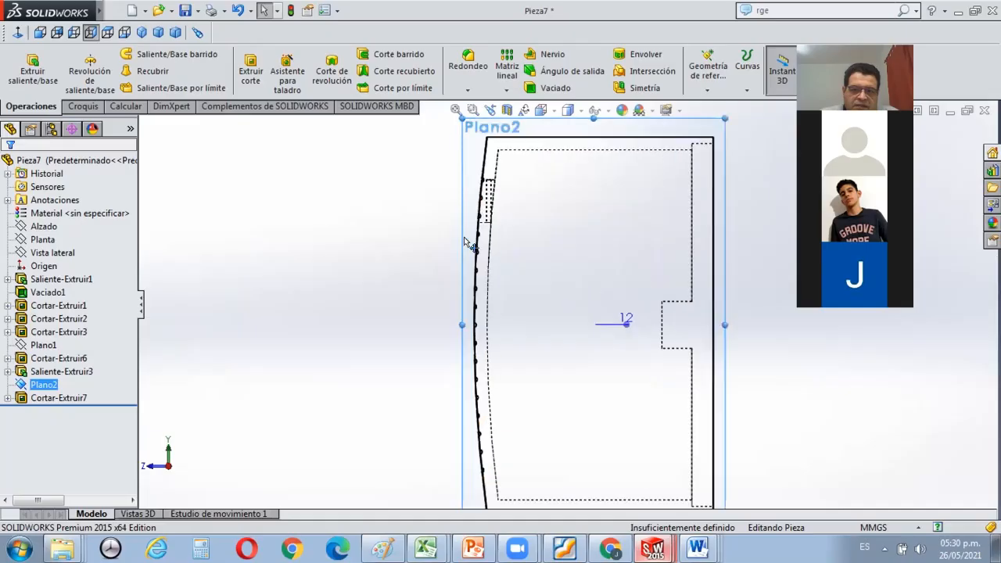
scroll(505, 358, down, 3)
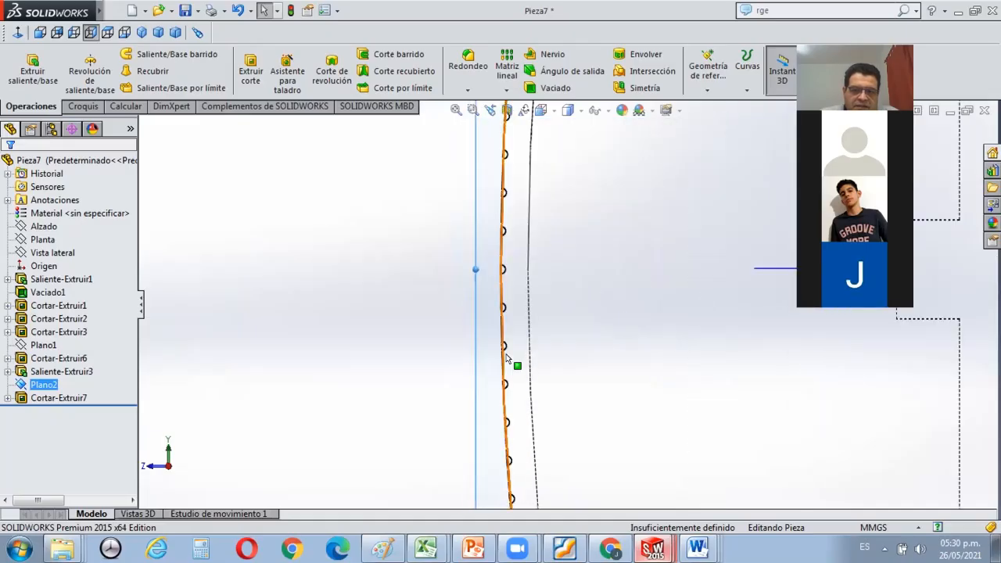
scroll(507, 360, down, 3)
scroll(509, 363, up, 6)
scroll(603, 425, down, 3)
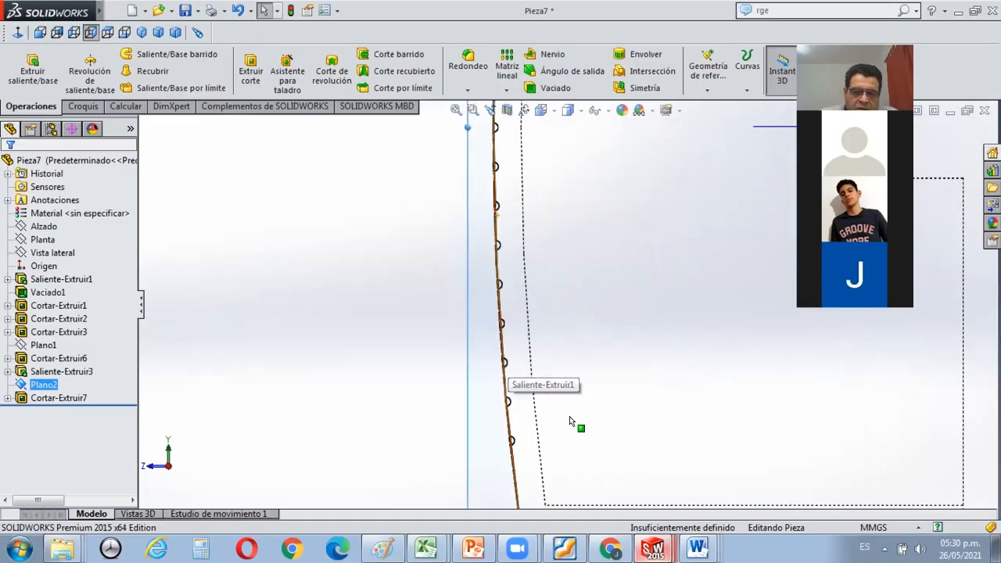
scroll(570, 420, down, 3)
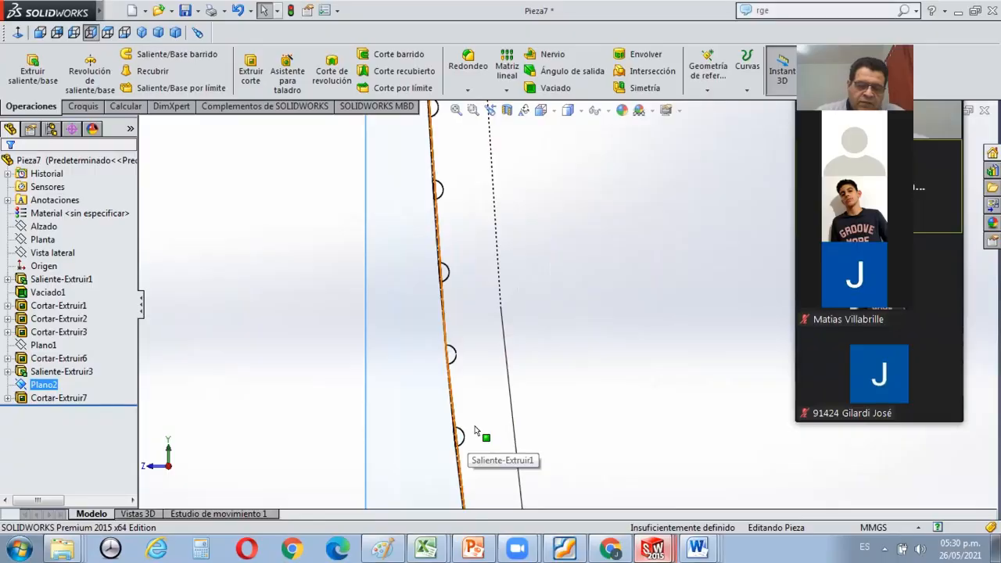
scroll(474, 429, up, 4)
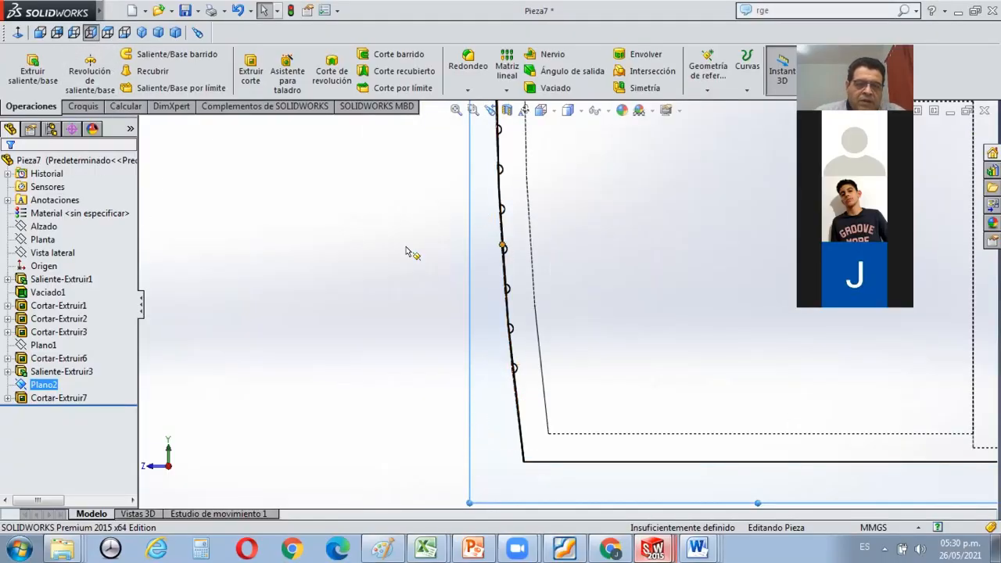
Sketch a 0.50 mm radius circle on Plano2, centred on the lowest channel's semicircular profile along the curved side.
click(83, 106)
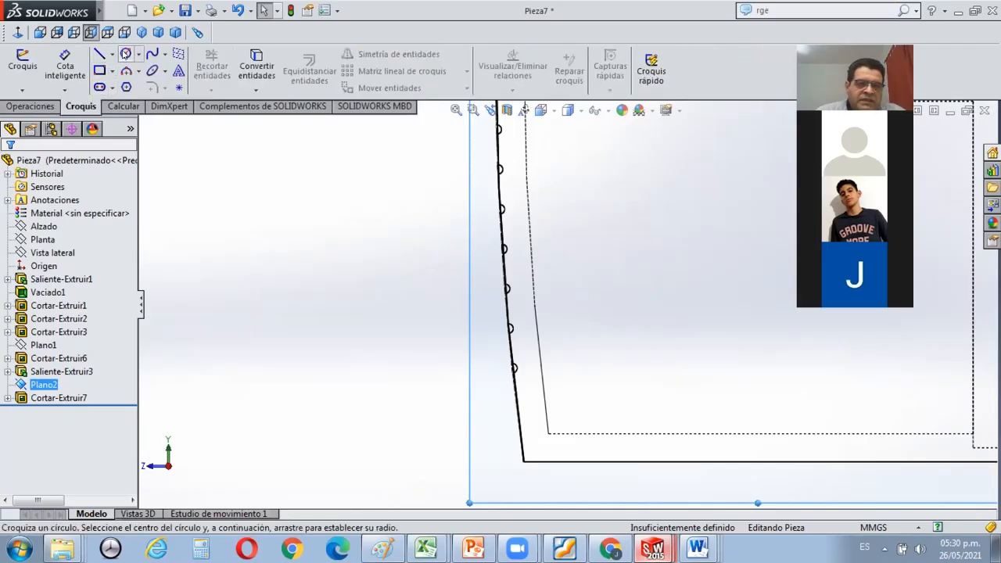
click(125, 53)
scroll(532, 380, down, 2)
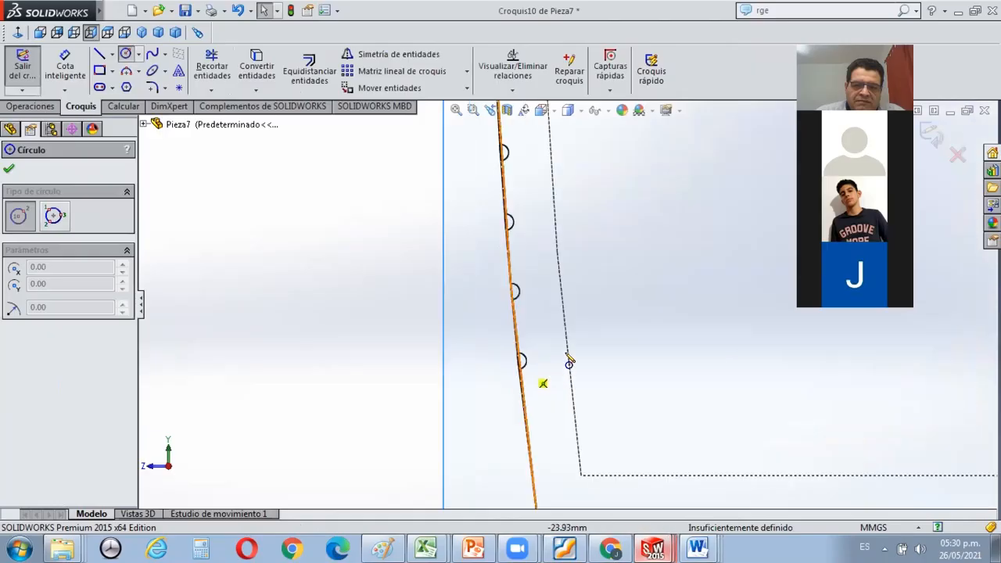
scroll(443, 332, down, 4)
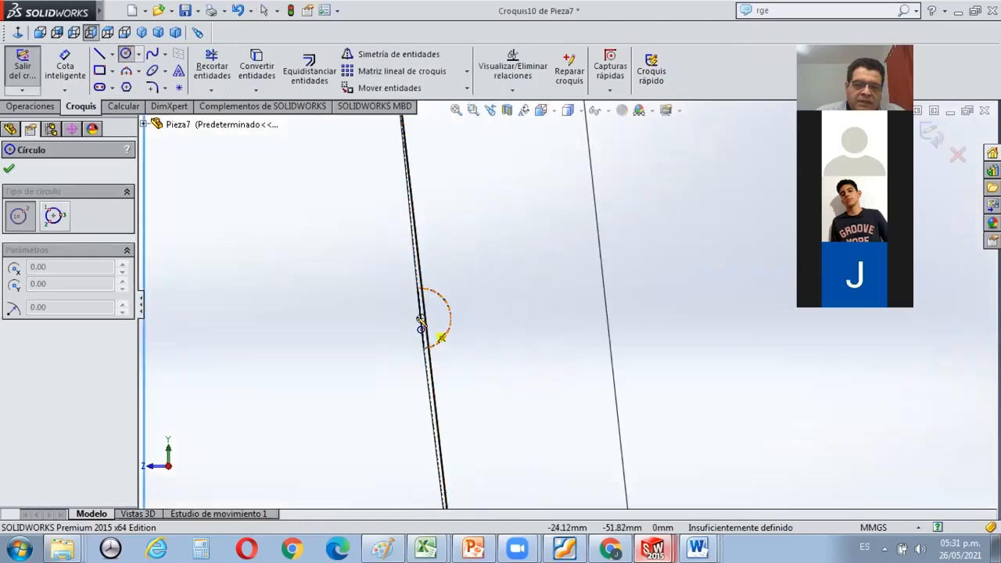
scroll(427, 338, up, 1)
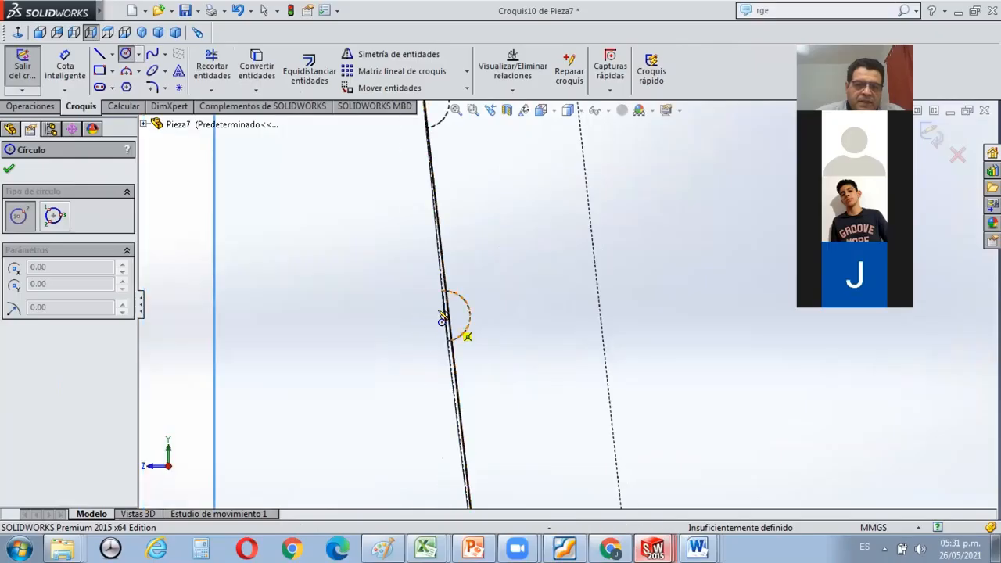
click(445, 317)
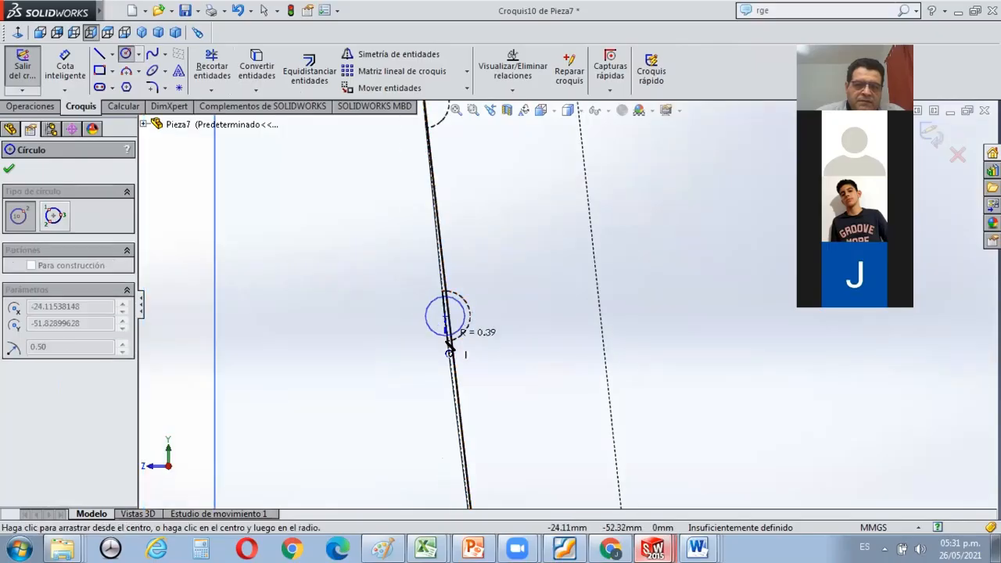
click(451, 356)
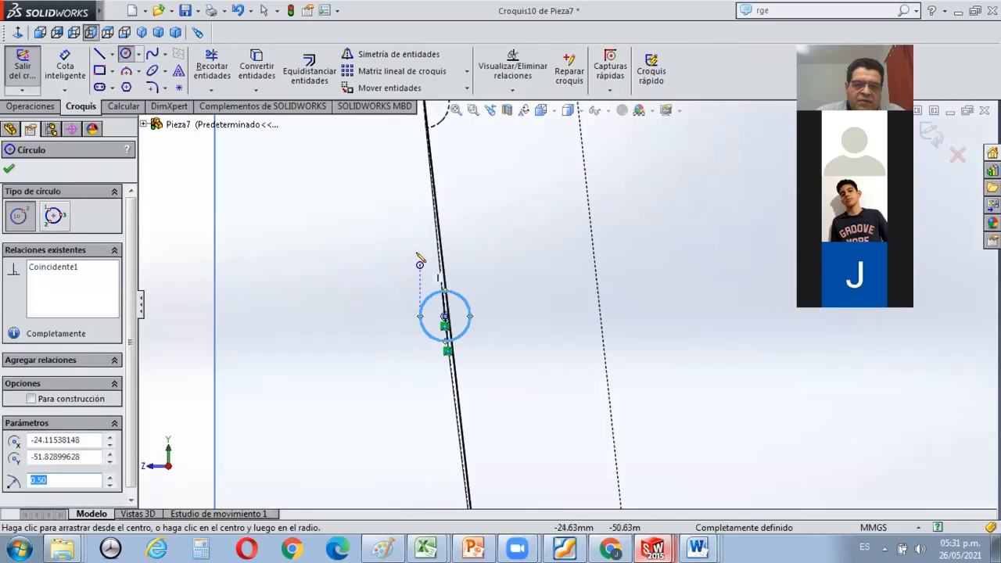
key(Escape)
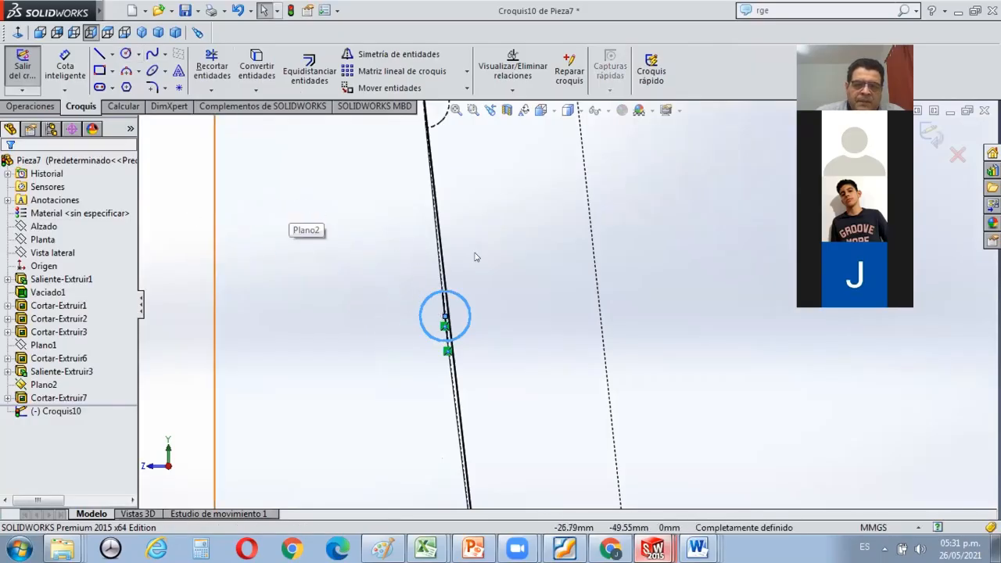
Examine the new circle at the end of the lowest channel, both at an angle and perpendicular to the sketch plane.
scroll(540, 285, up, 5)
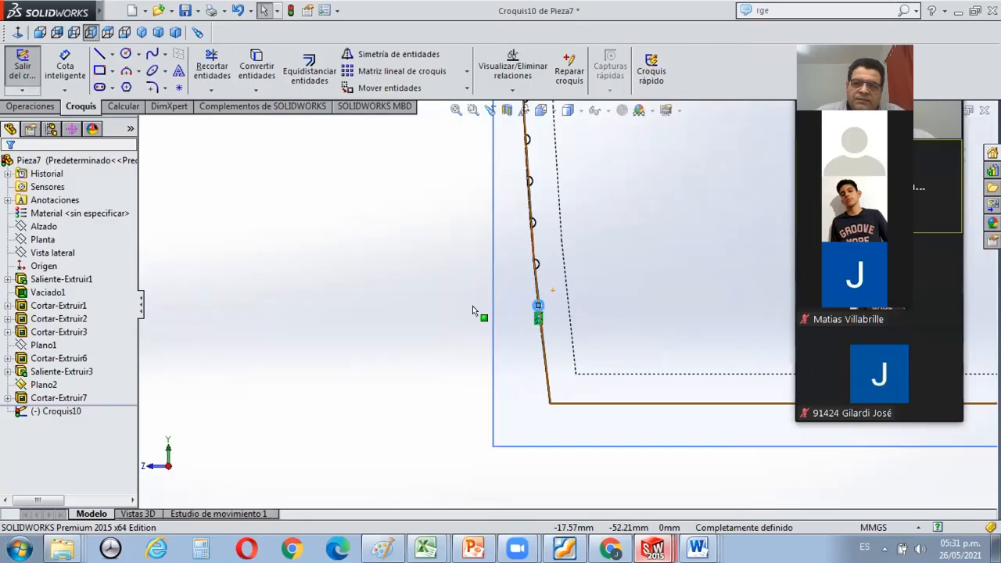
scroll(472, 310, down, 6)
middle_drag(472, 310, 500, 320)
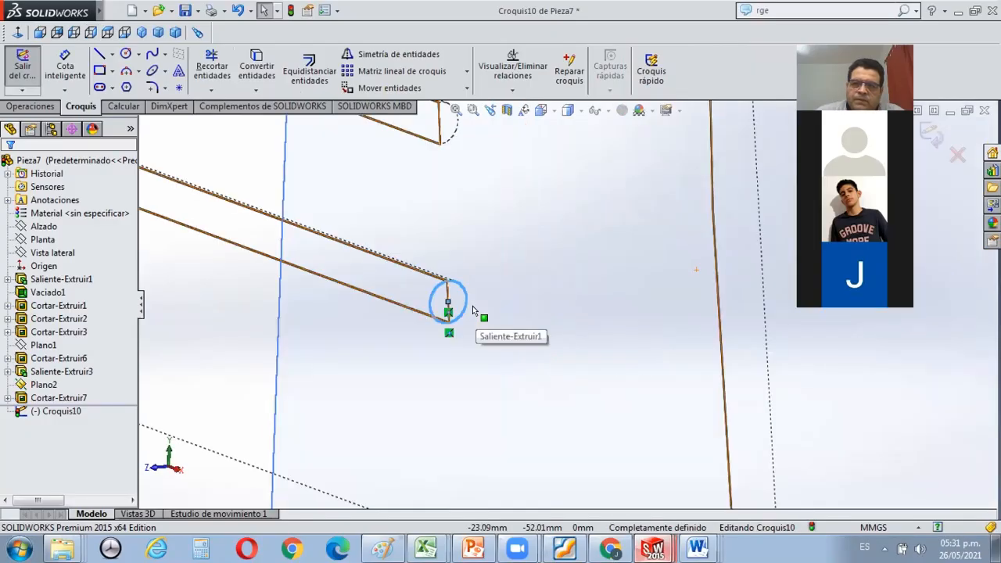
scroll(472, 306, up, 5)
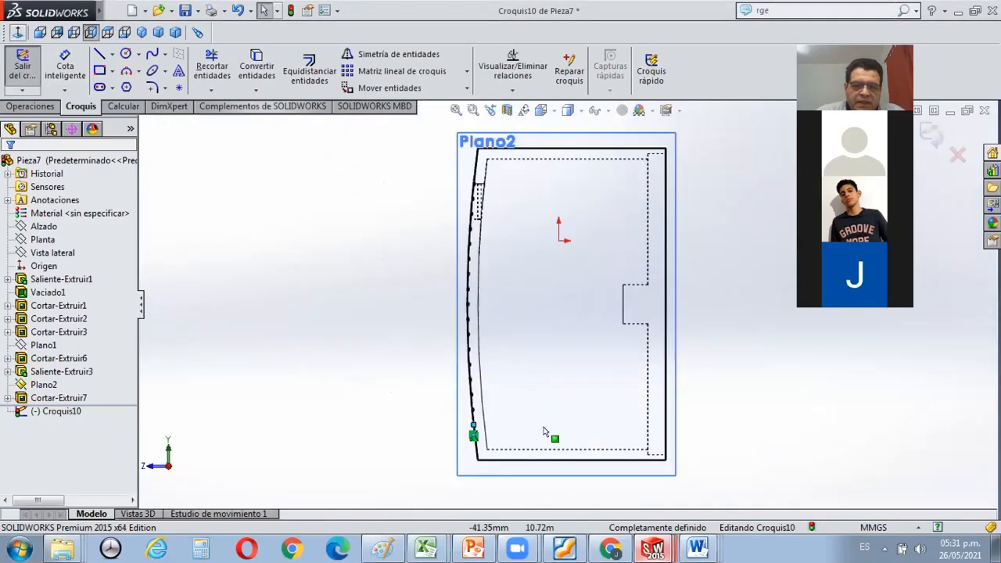
scroll(504, 407, down, 1)
scroll(502, 405, down, 3)
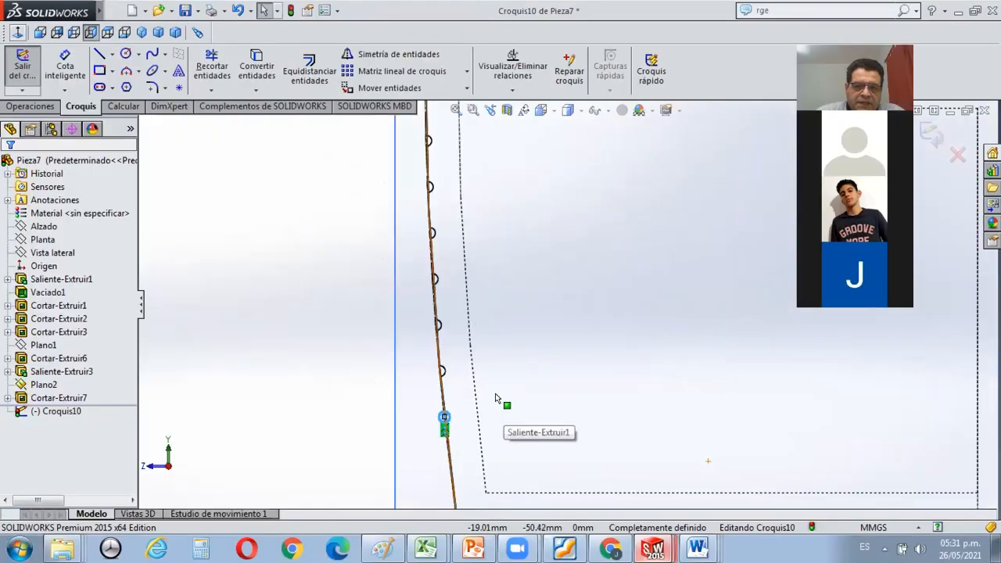
scroll(372, 354, down, 3)
scroll(378, 351, down, 1)
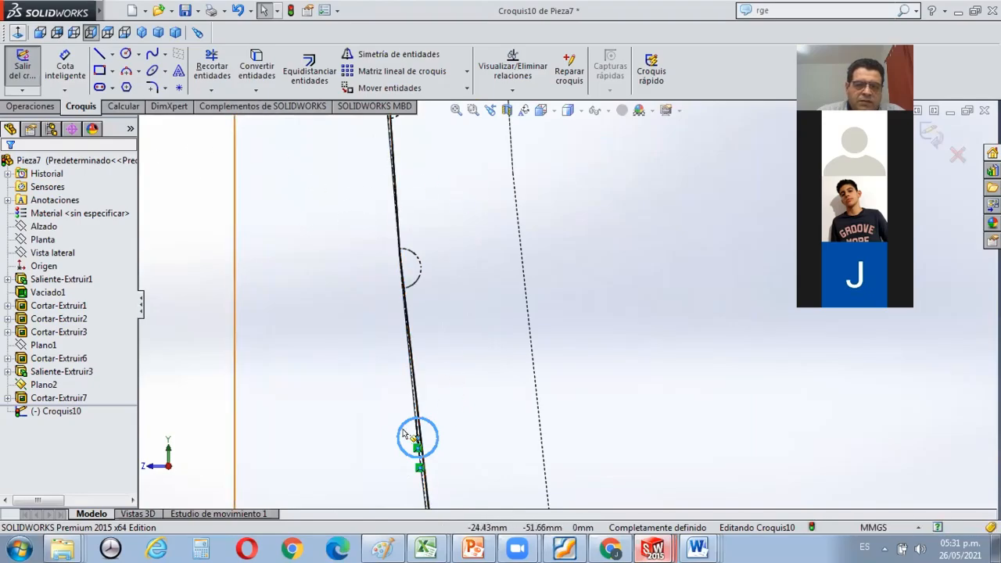
Copy the circle, using its centre as base point, onto the centres of the next two channel profiles above it.
click(466, 88)
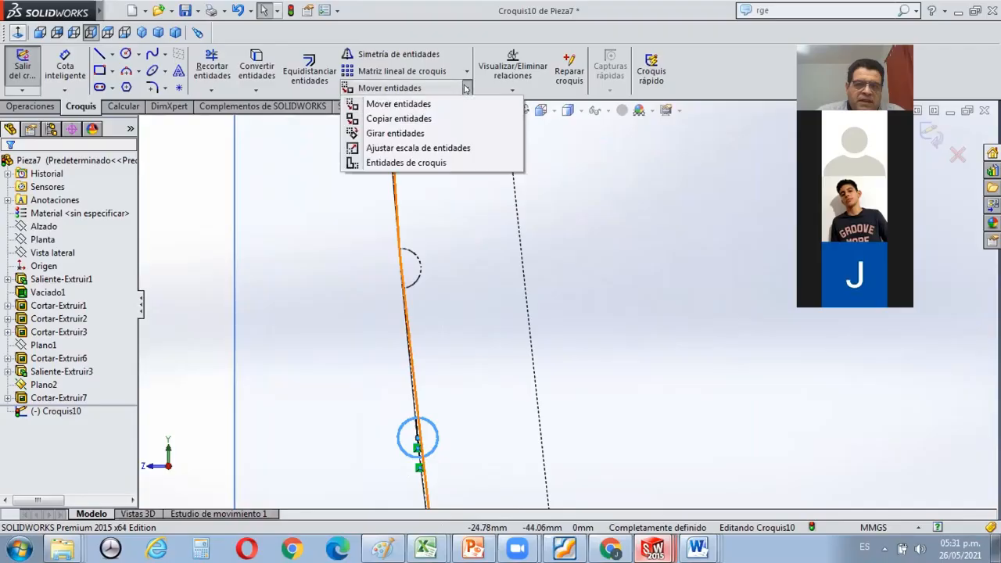
click(436, 119)
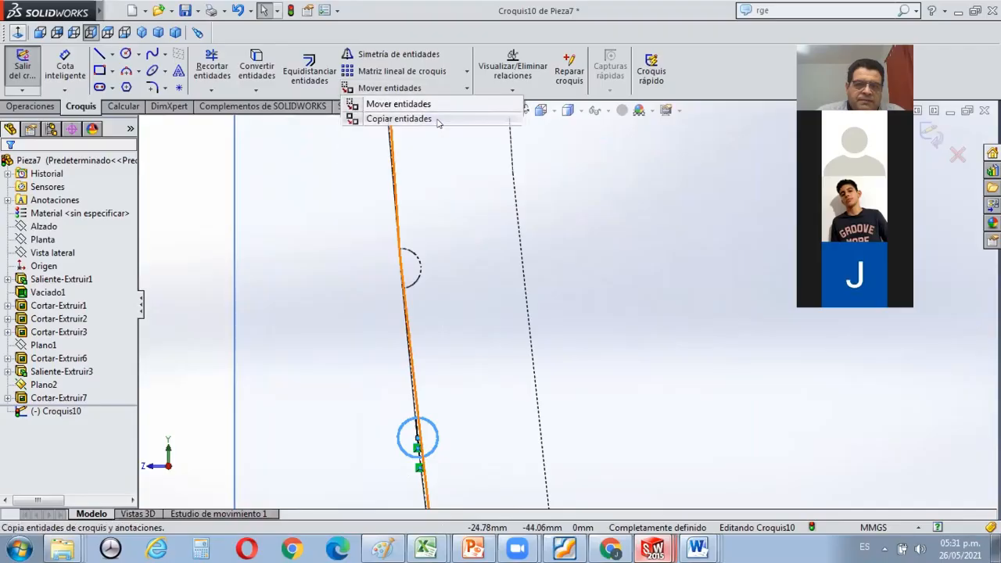
right_click(417, 438)
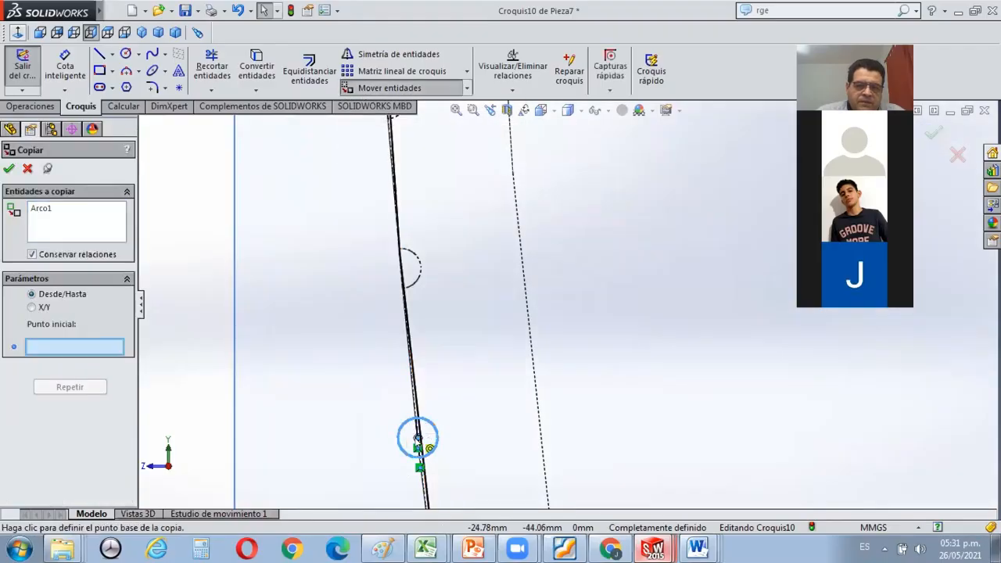
click(418, 438)
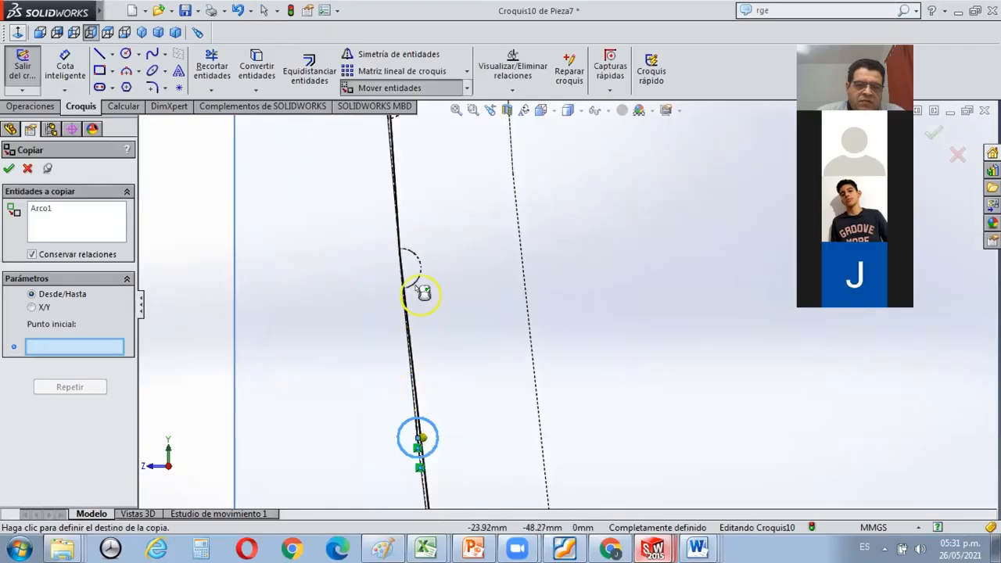
scroll(550, 201, up, 3)
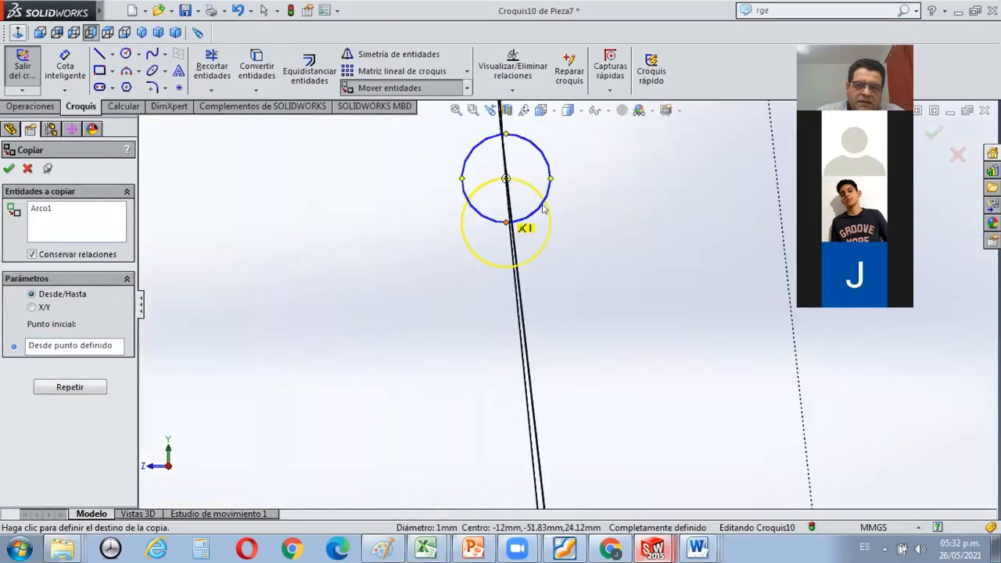
scroll(544, 209, up, 6)
scroll(546, 208, down, 2)
click(543, 212)
scroll(546, 214, up, 8)
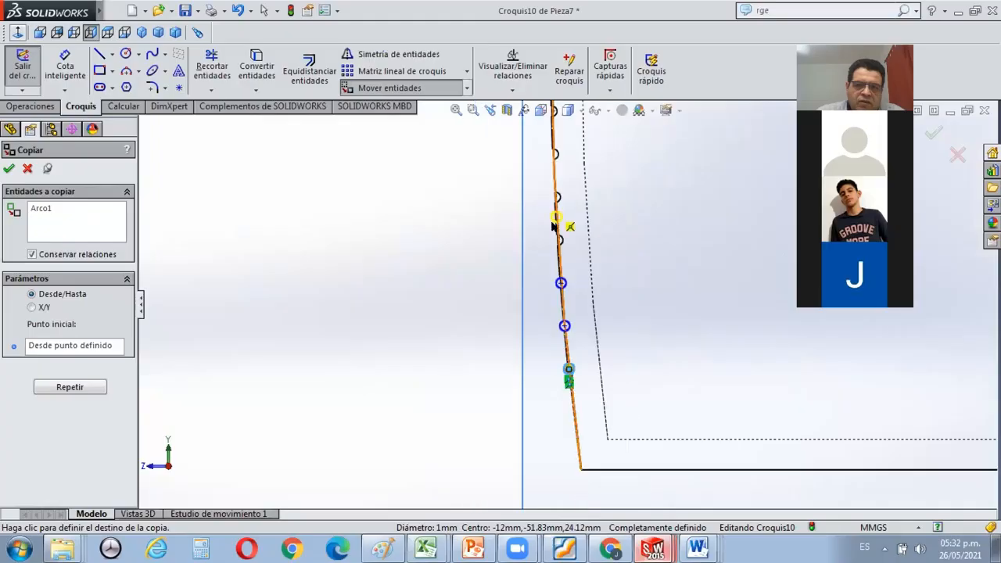
Place two more copies of the circle on the third and fourth channel profiles above the original.
scroll(551, 225, down, 4)
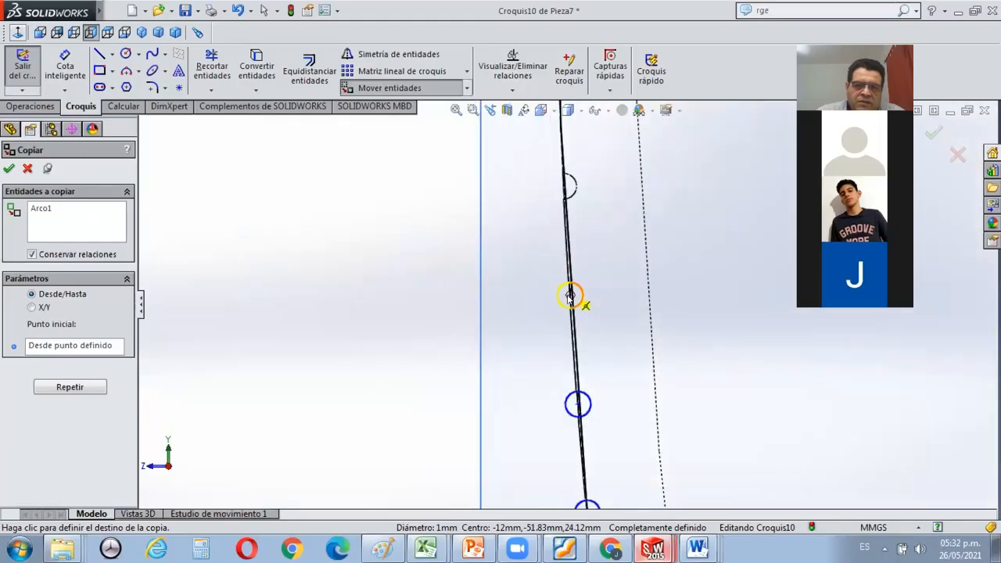
click(570, 295)
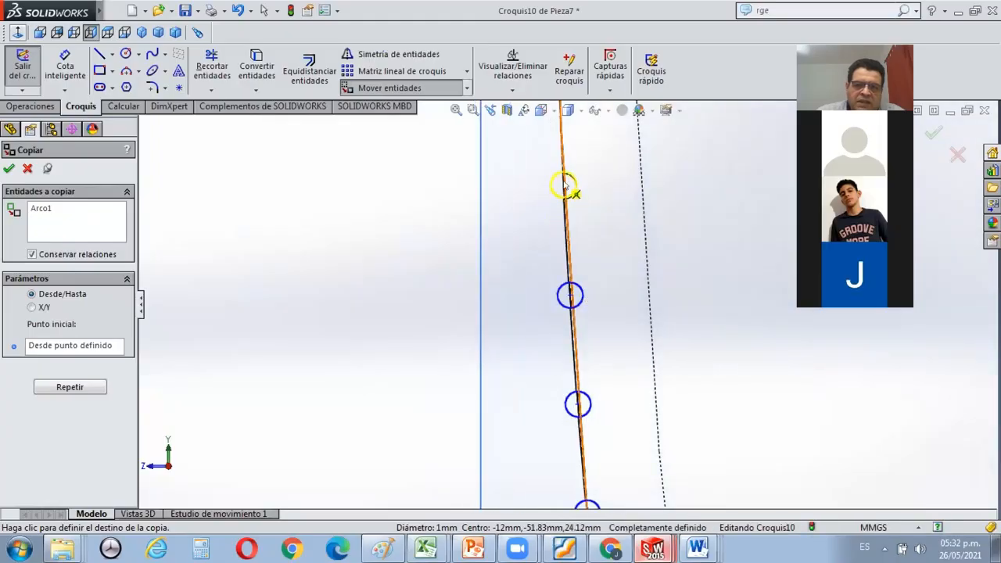
scroll(571, 181, down, 4)
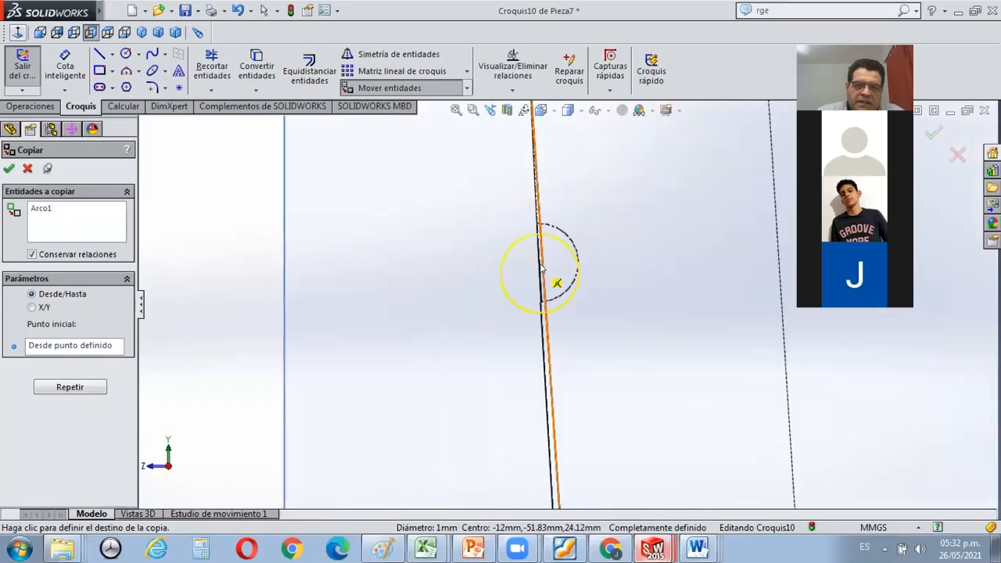
scroll(534, 263, up, 3)
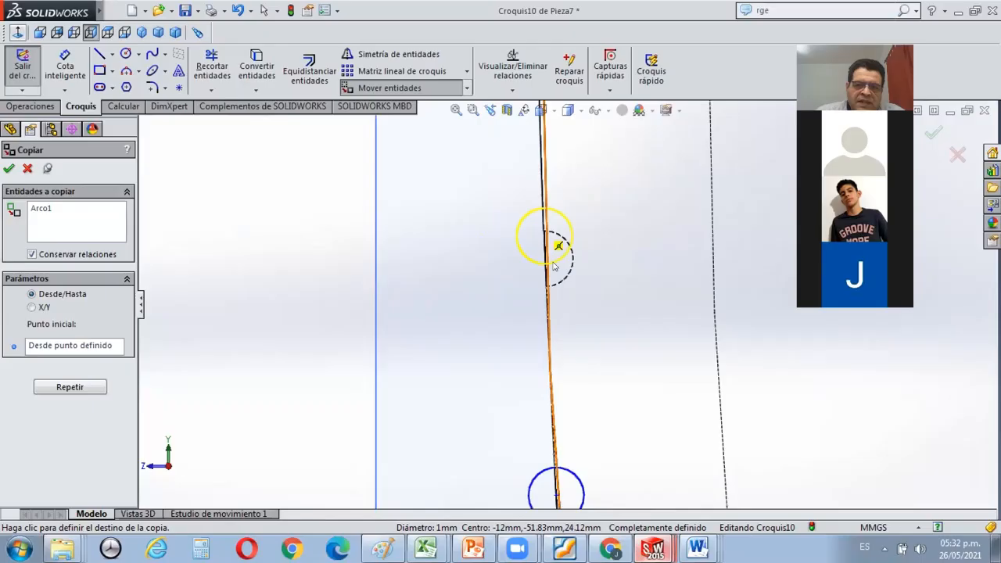
click(545, 259)
scroll(546, 258, up, 4)
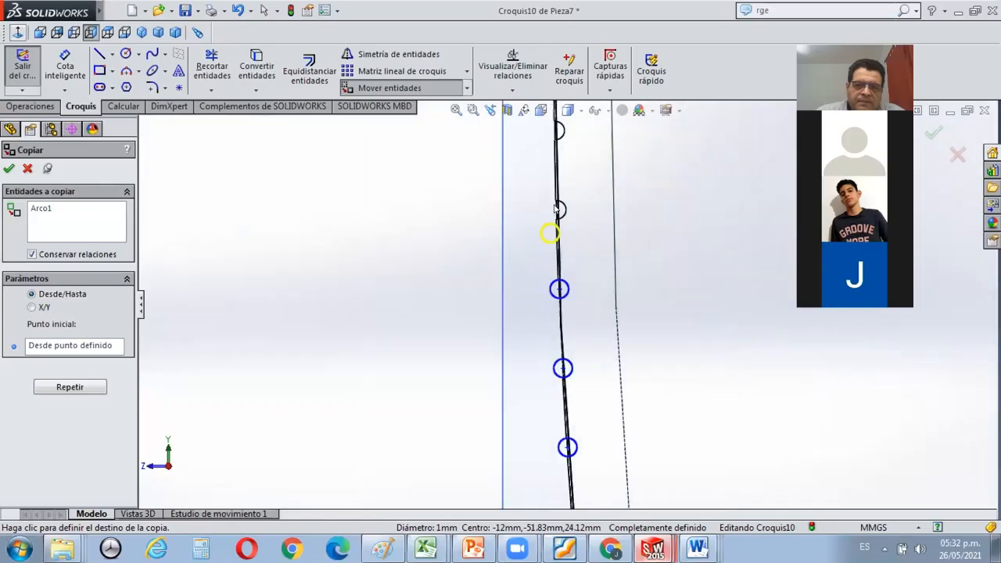
Continue copying the circle onto the channel profiles farther up the curved edge, stopping below the grille, and finish the copy.
scroll(557, 227, down, 5)
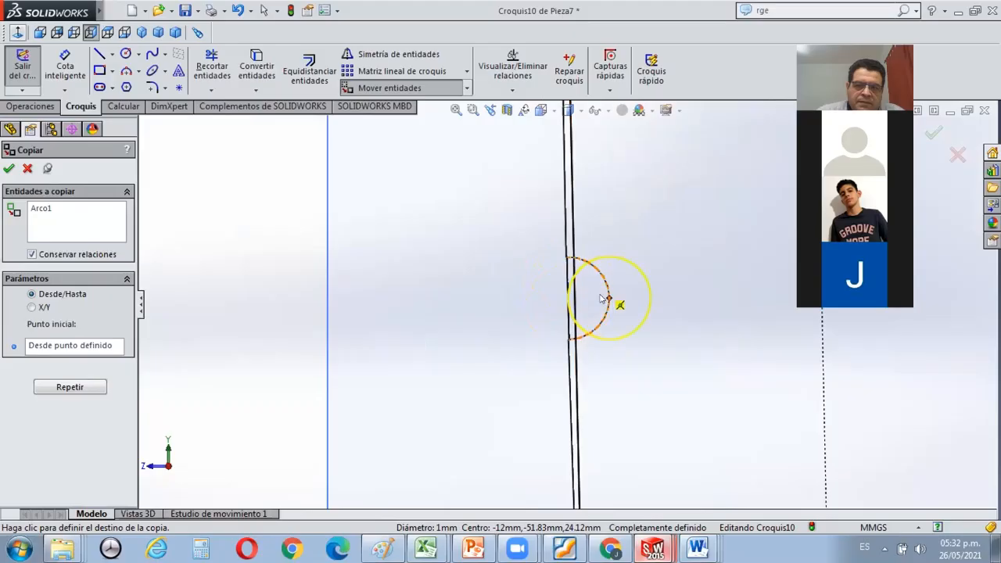
scroll(568, 297, up, 5)
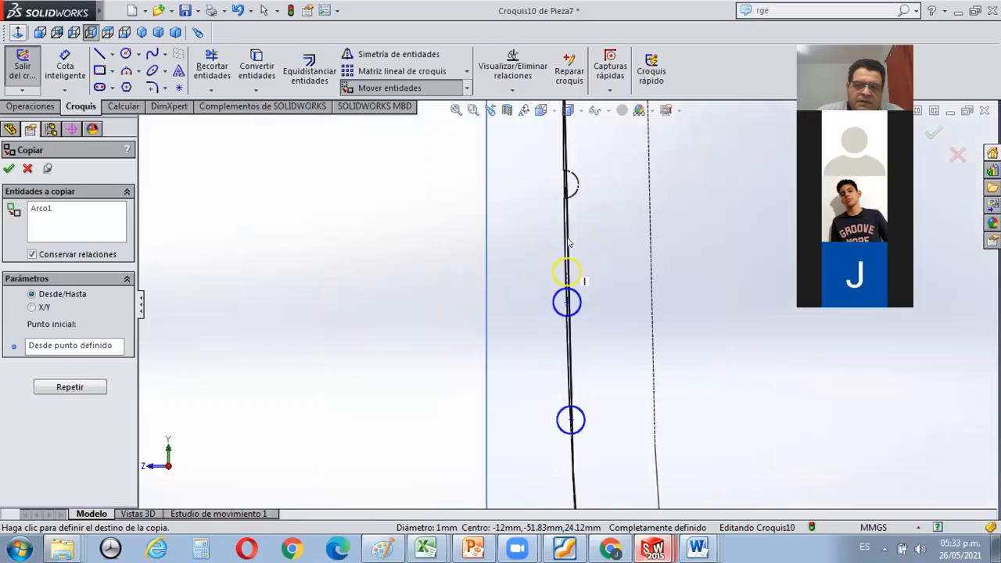
scroll(567, 234, down, 4)
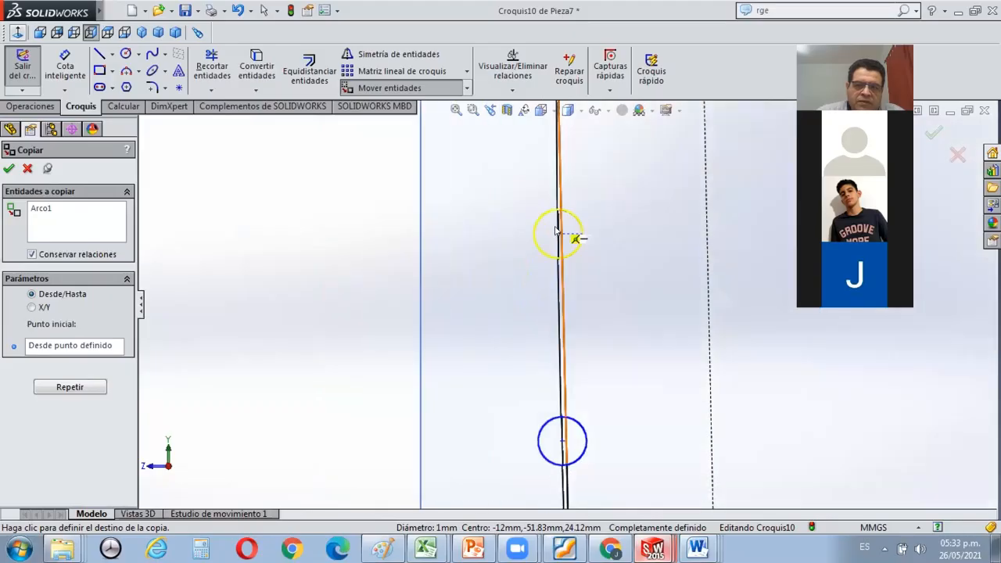
click(556, 232)
scroll(565, 312, up, 3)
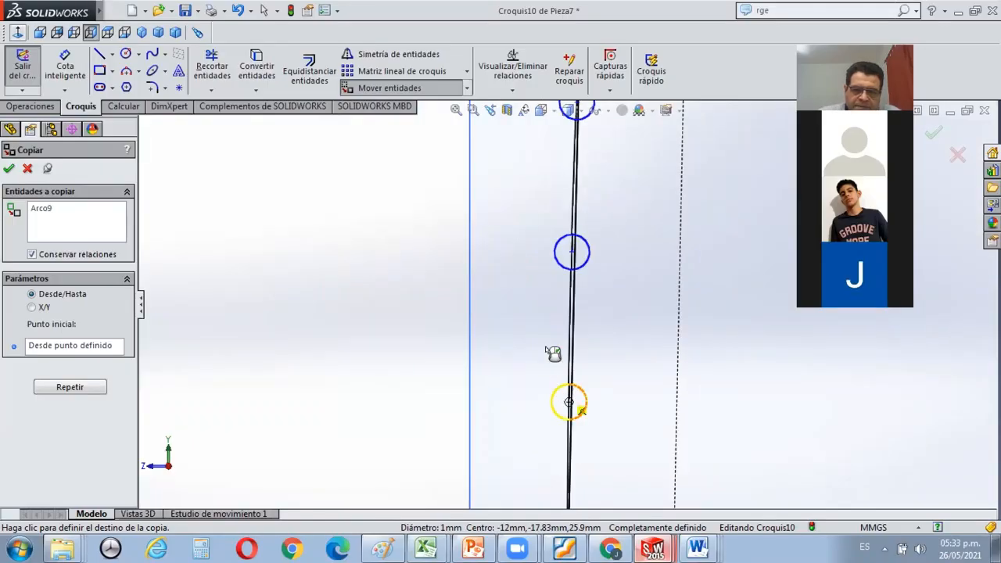
scroll(426, 334, up, 6)
key(Escape)
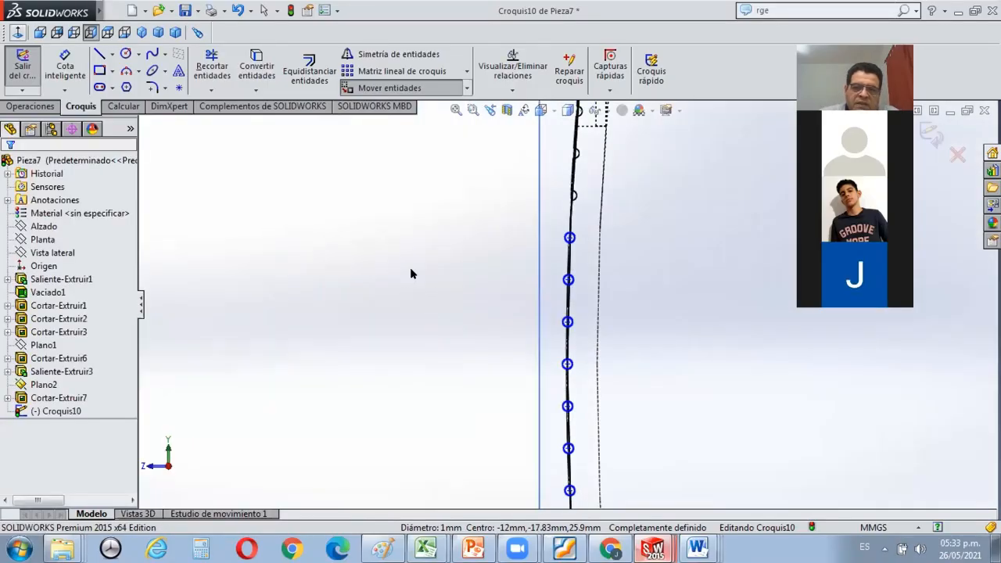
Cut-extrude the copied circles to a depth of 90 mm, lengthening the channels that run below the ventilation grille.
scroll(411, 272, up, 5)
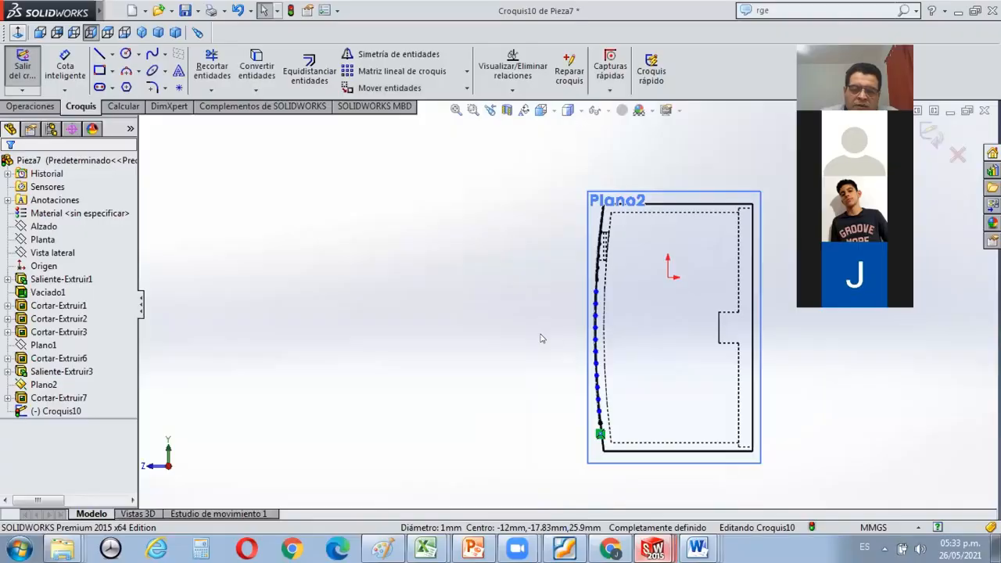
middle_drag(539, 340, 555, 347)
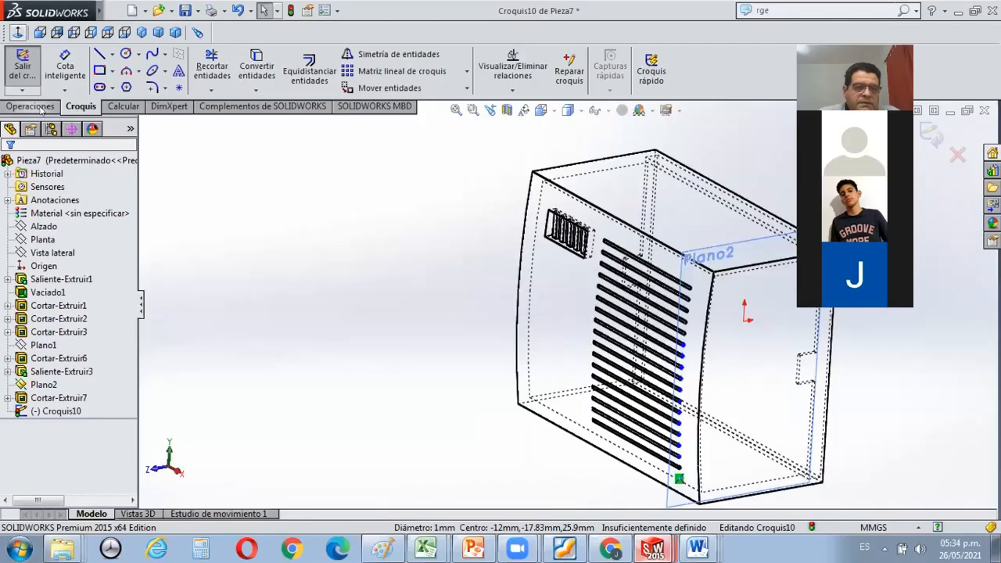
click(57, 105)
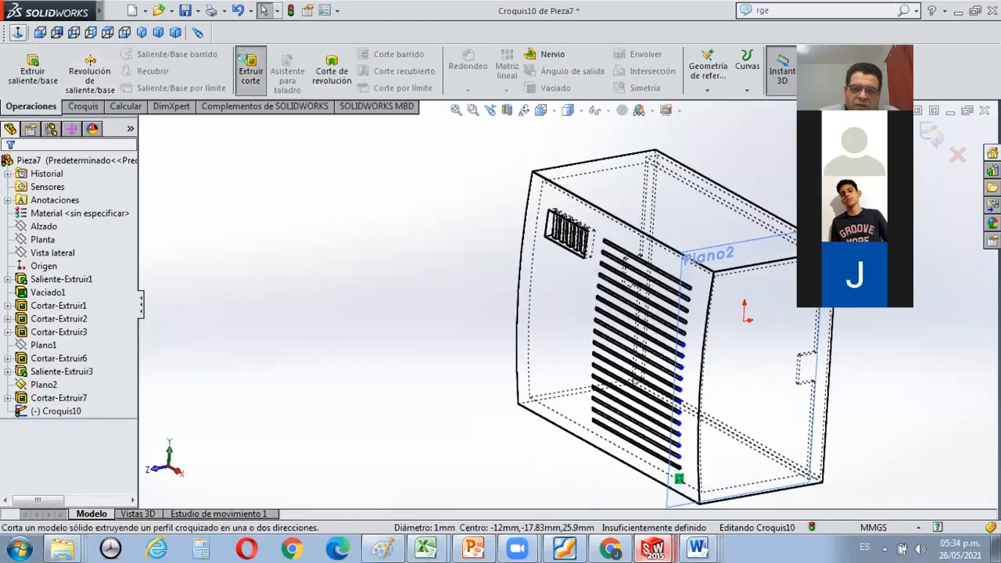
click(250, 72)
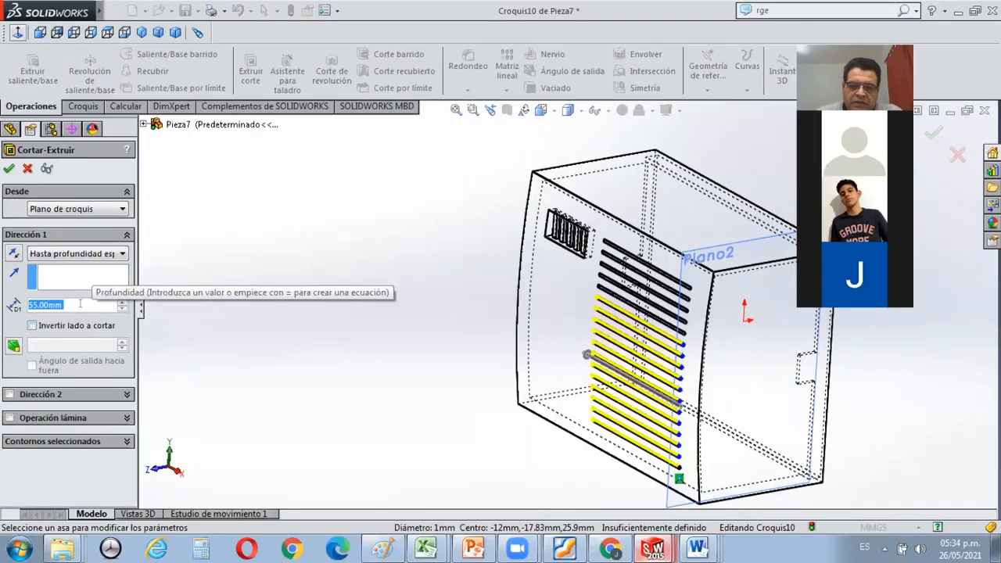
text(90)
click(114, 278)
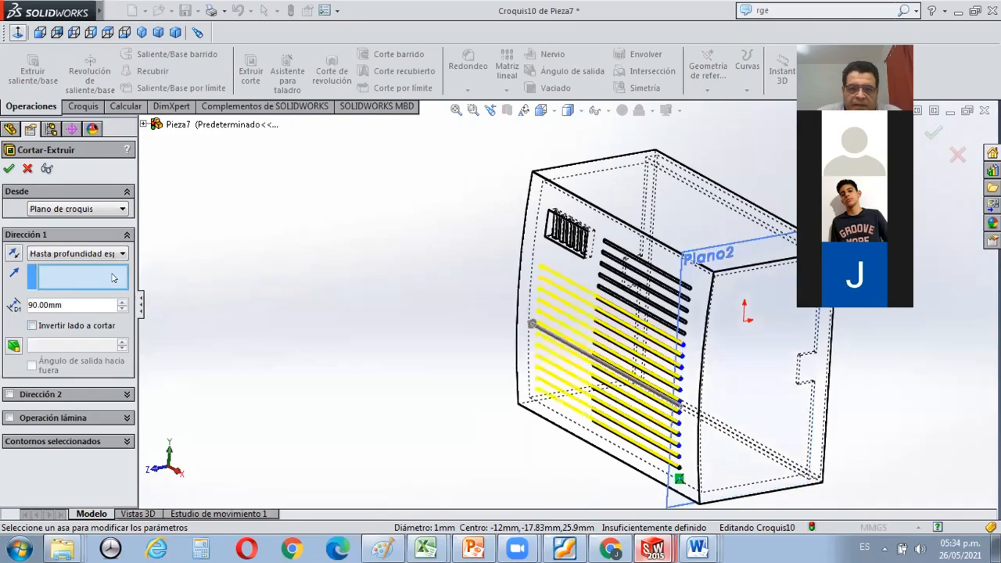
click(8, 168)
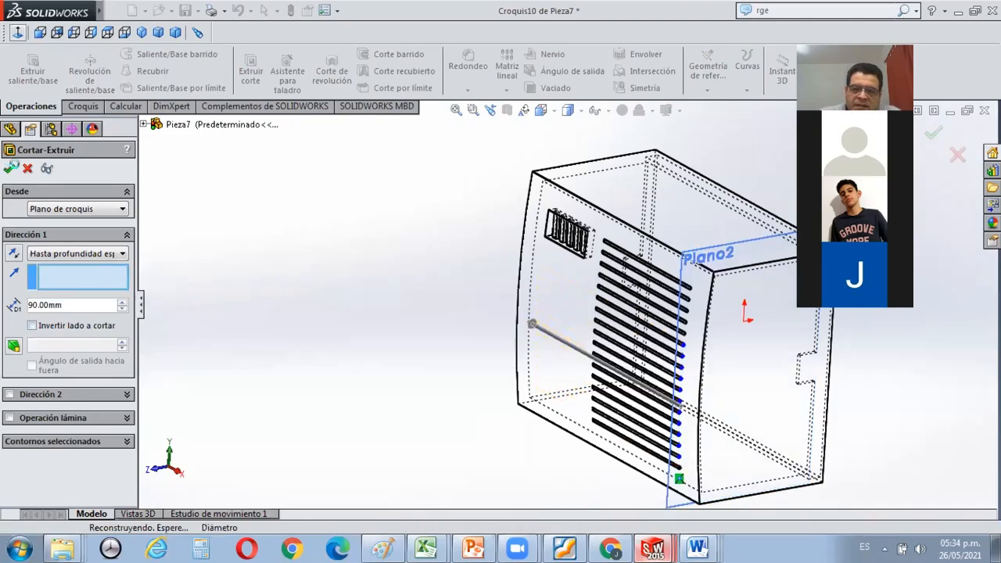
click(366, 263)
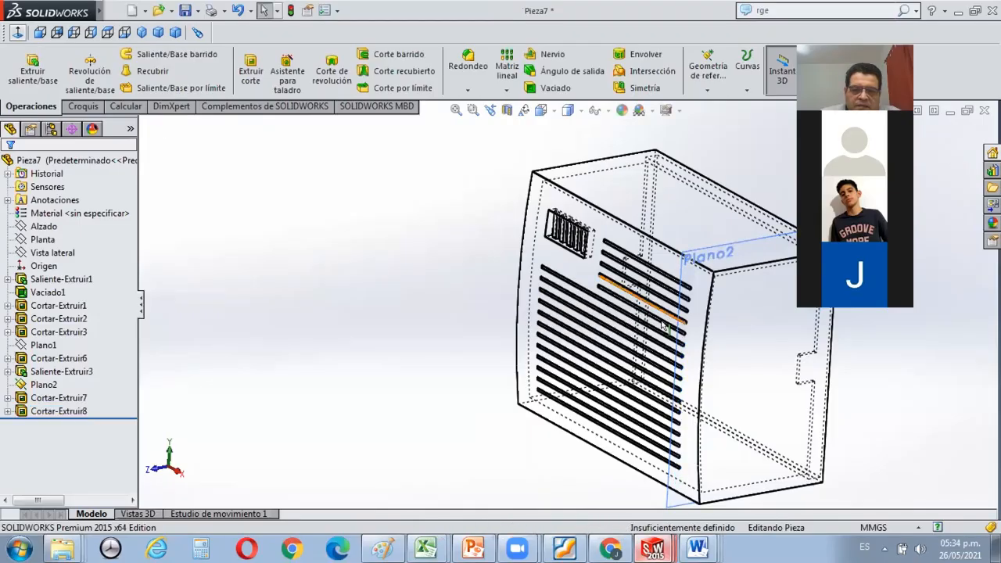
Sketch a rectangle on the flat end face beside the channels, against its straight edge, and dimension it 13 mm wide and 15 mm high.
middle_drag(690, 290, 685, 276)
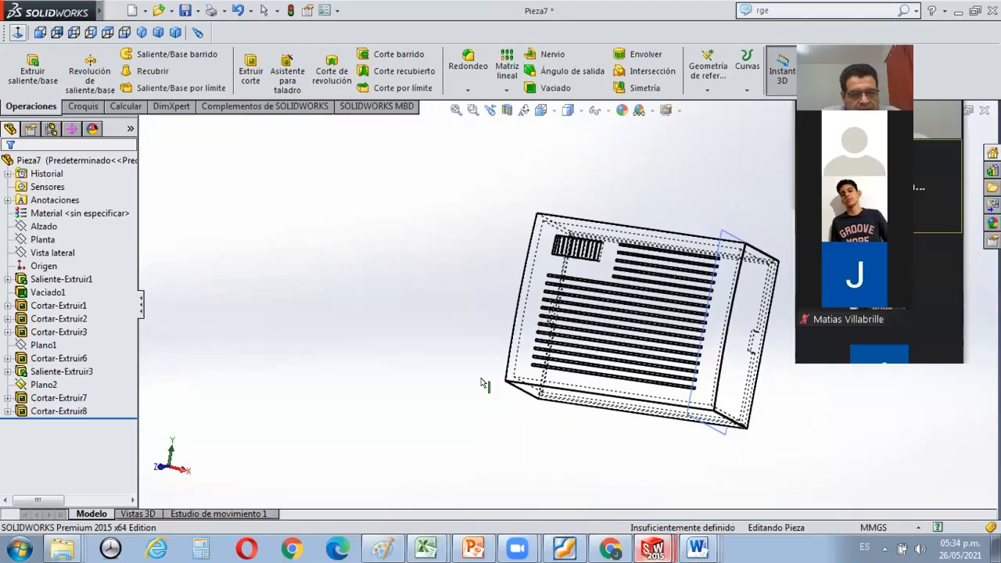
middle_drag(483, 384, 715, 206)
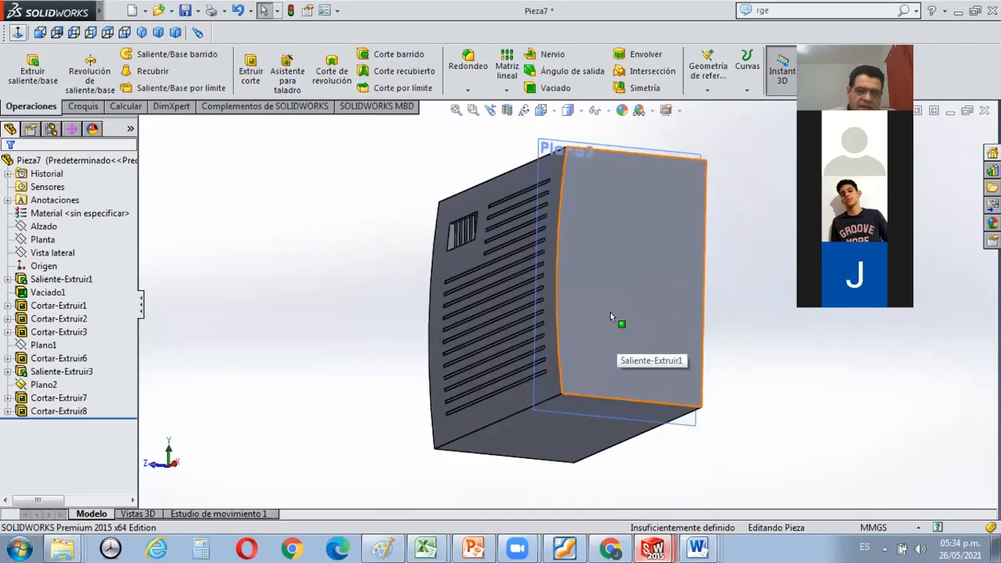
middle_drag(692, 263, 683, 248)
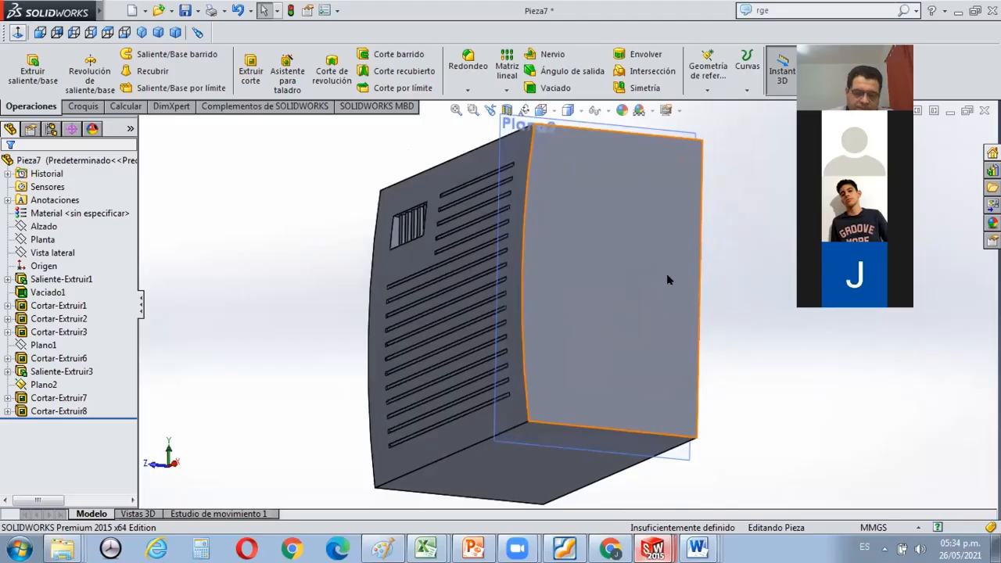
click(667, 279)
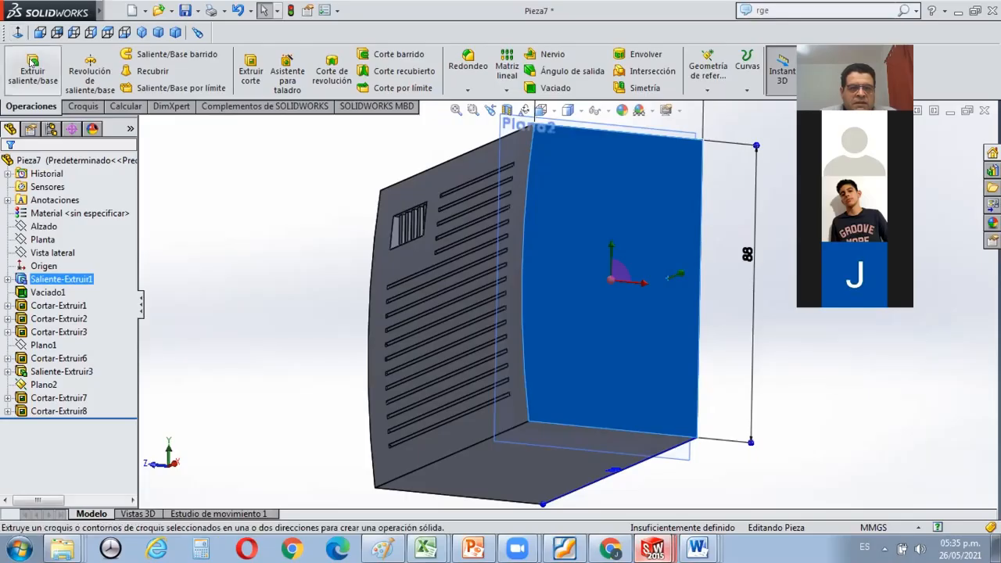
click(89, 111)
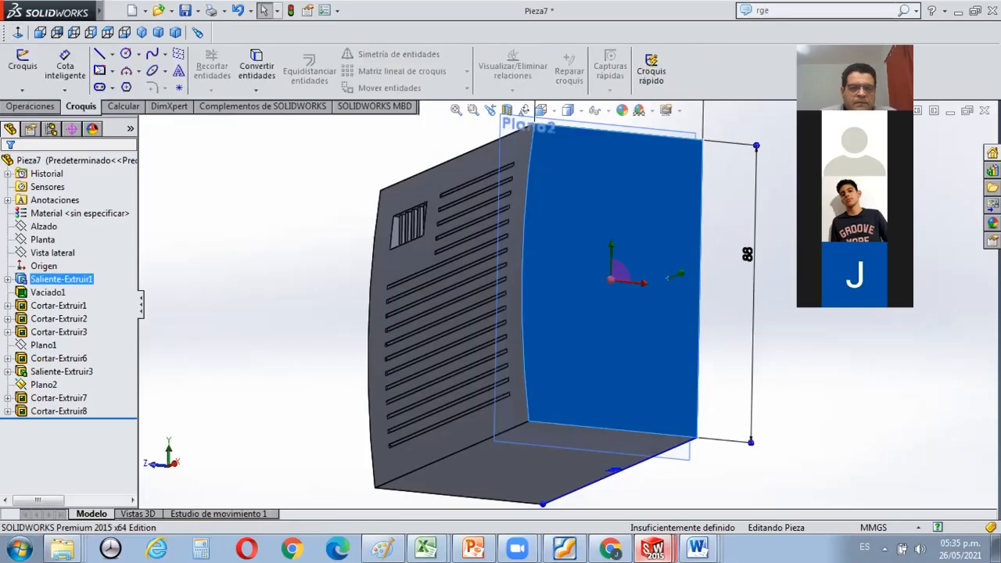
scroll(697, 243, down, 3)
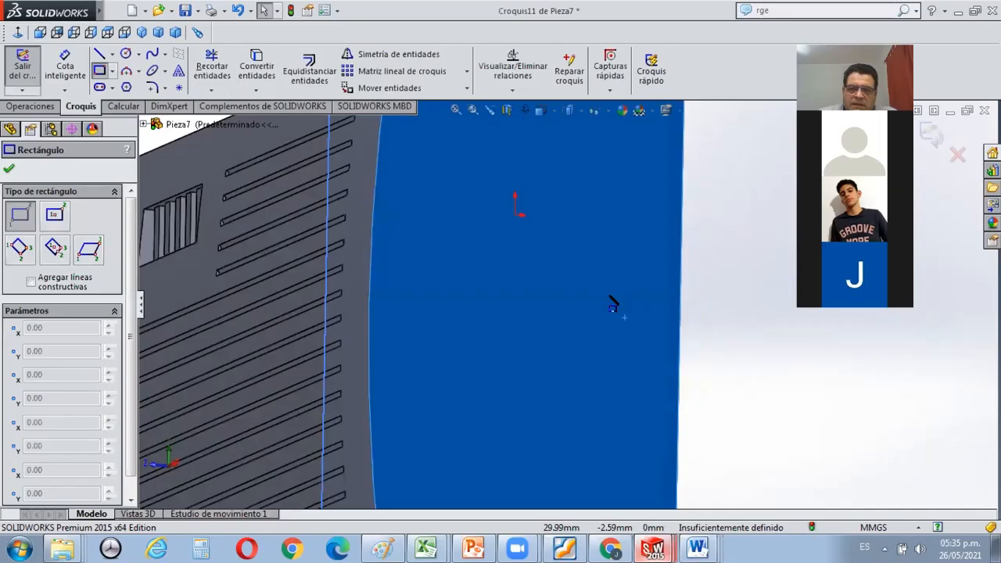
click(591, 275)
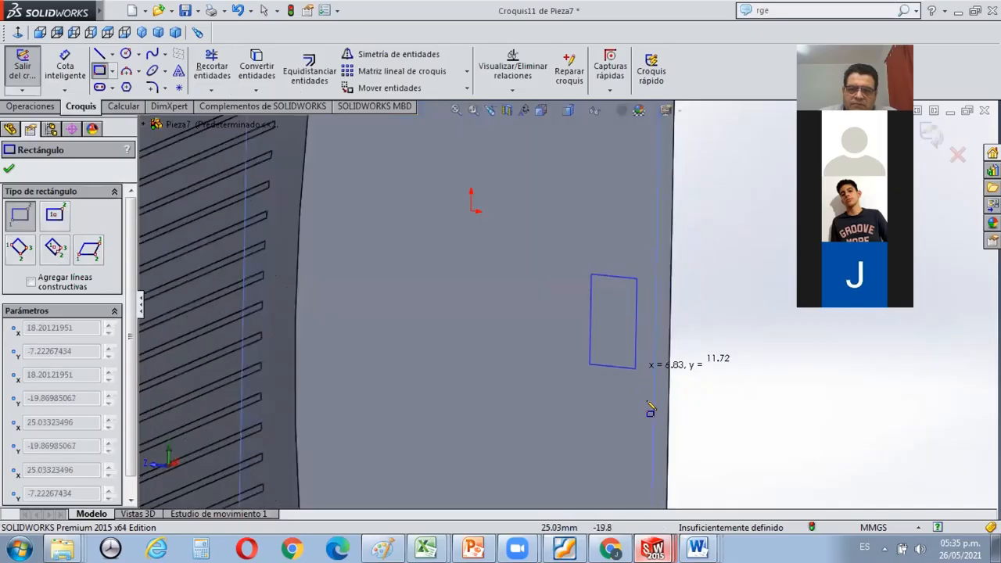
click(648, 405)
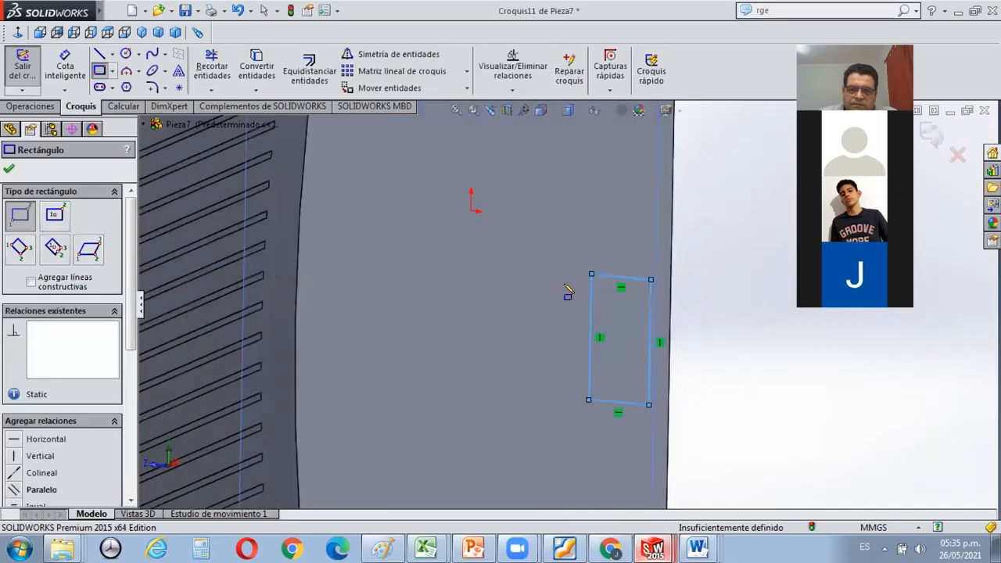
click(64, 63)
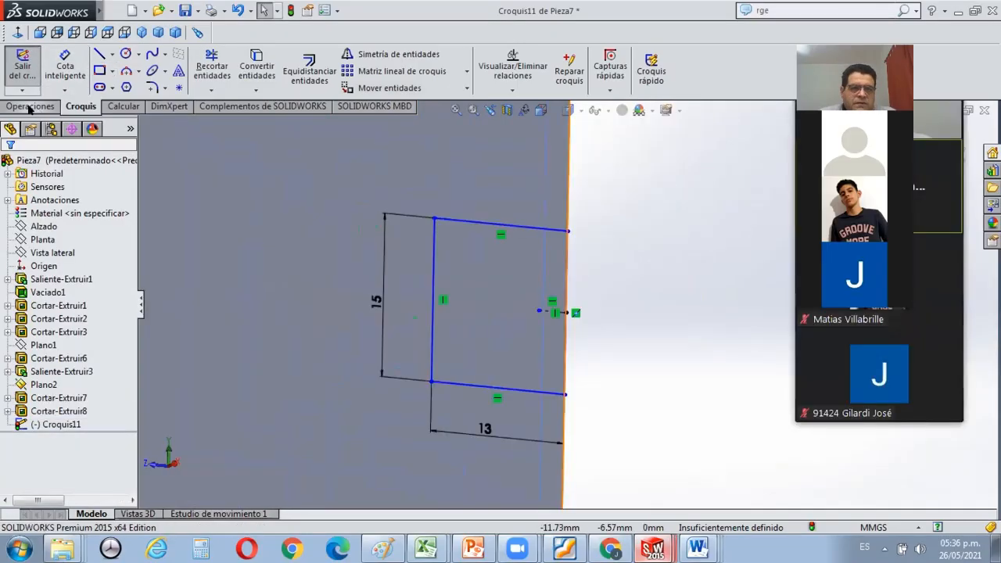
Extrude the 13 × 15 mm rectangle 3 mm outward from the end face, merged with the base.
click(31, 106)
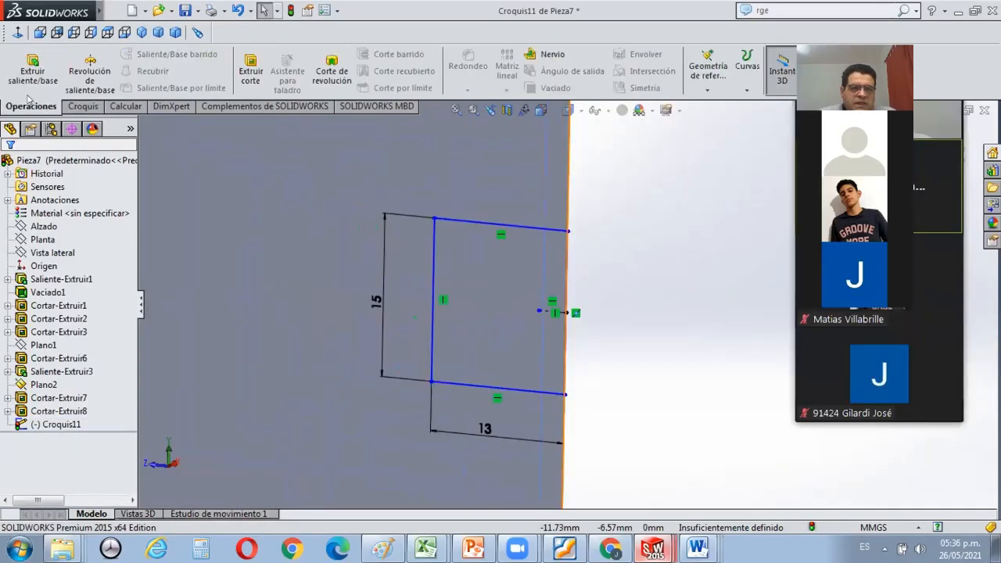
click(24, 71)
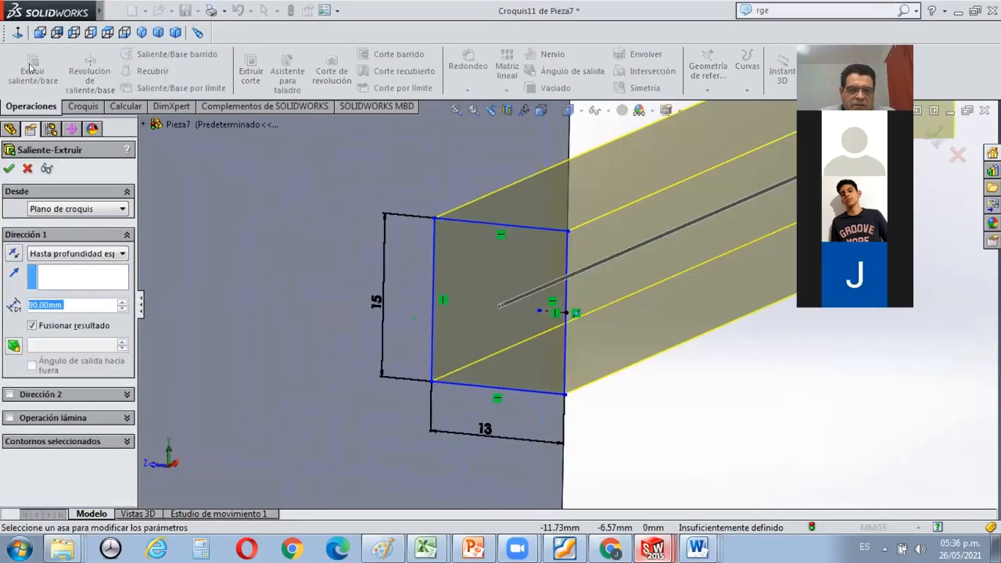
text(3)
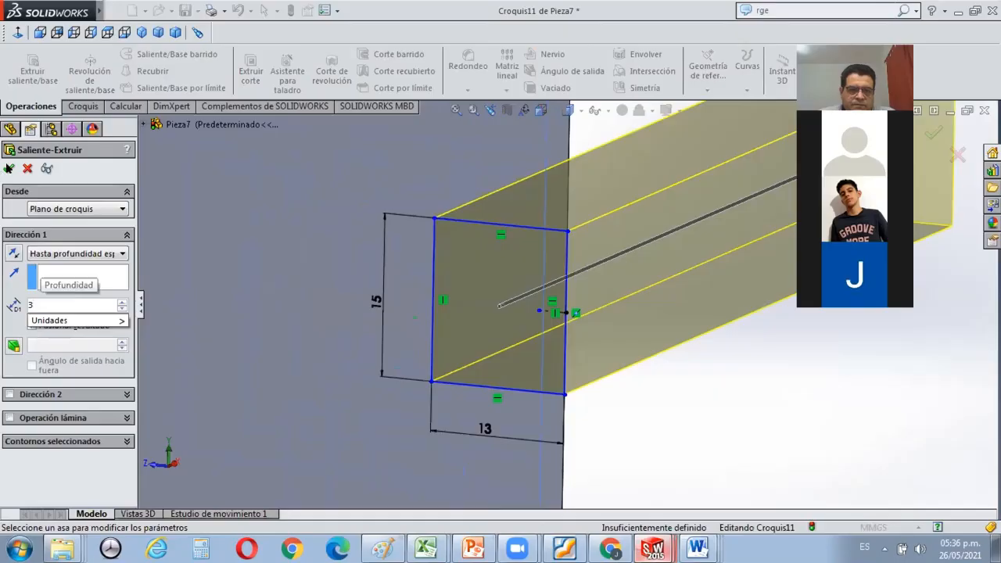
key(Return)
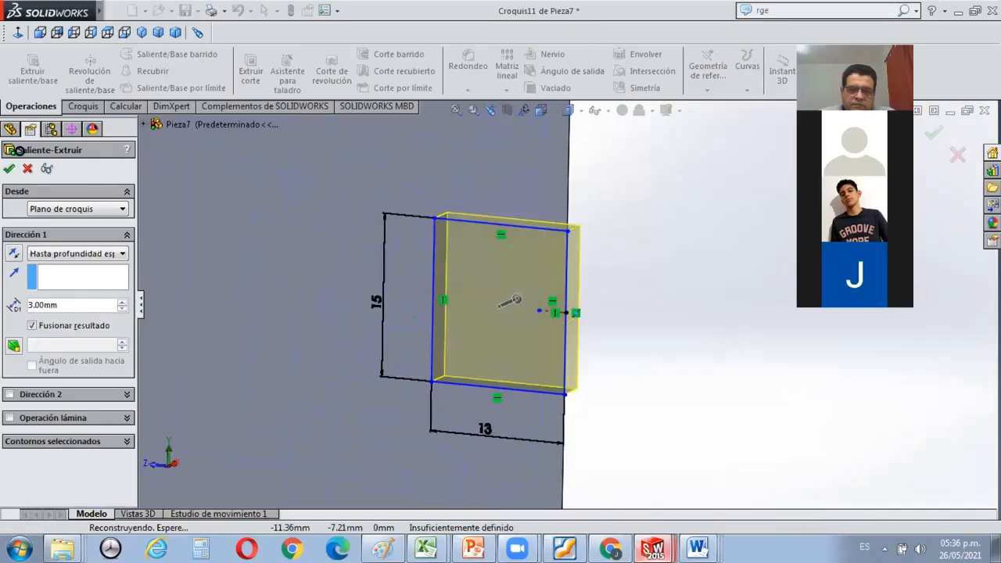
click(11, 169)
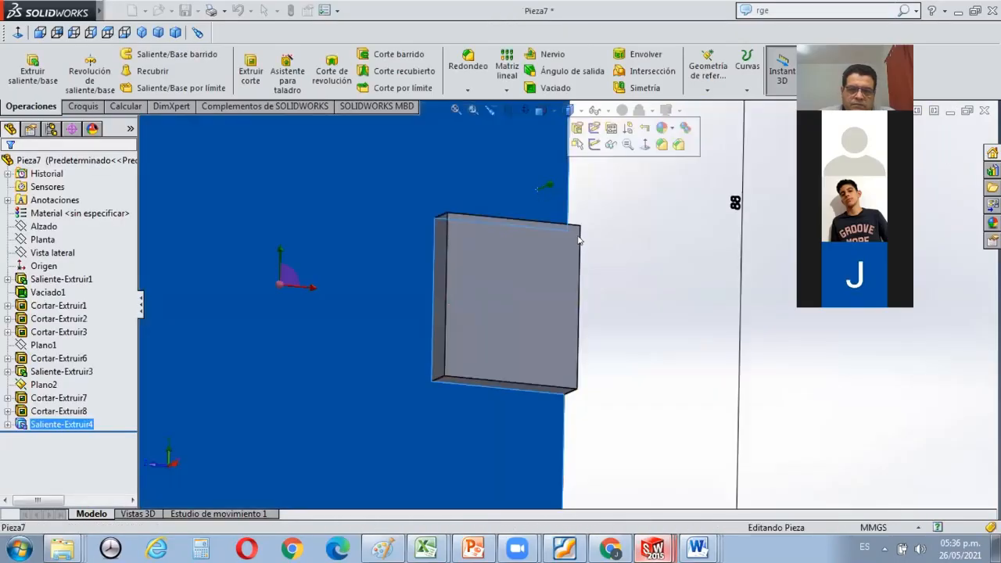
click(654, 279)
middle_drag(630, 261, 601, 226)
key(f)
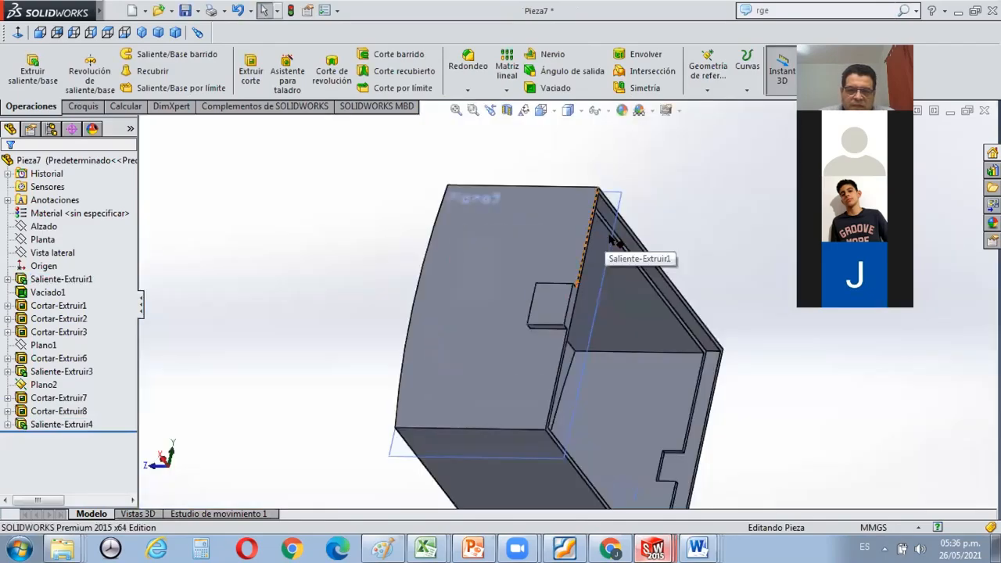
middle_drag(587, 306, 664, 351)
scroll(670, 340, down, 5)
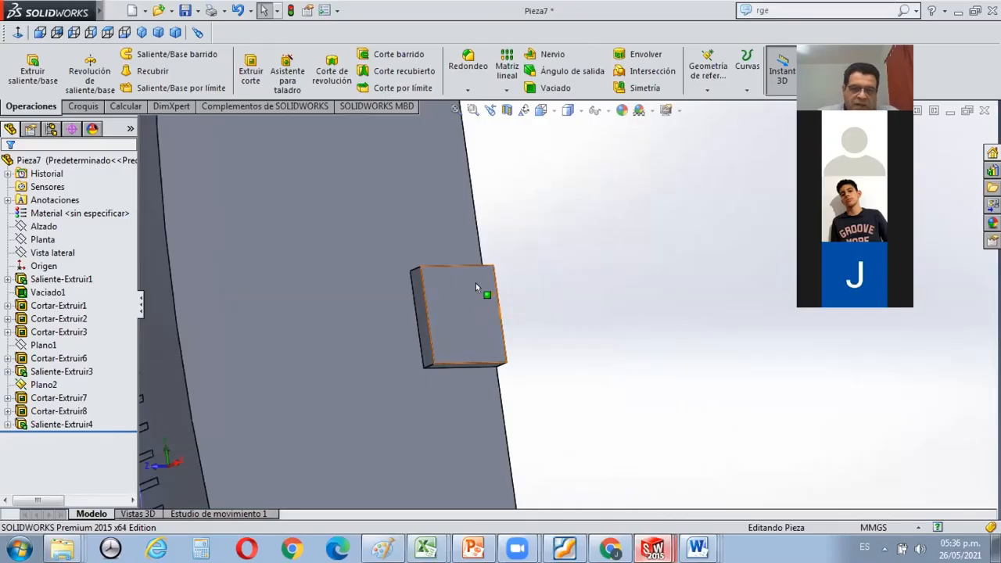
Switch to the tutorial PDF in Foxit Reader, consult the instructions for the moulding's draft and screw hole, and return to SOLIDWORKS.
key(alt+Tab)
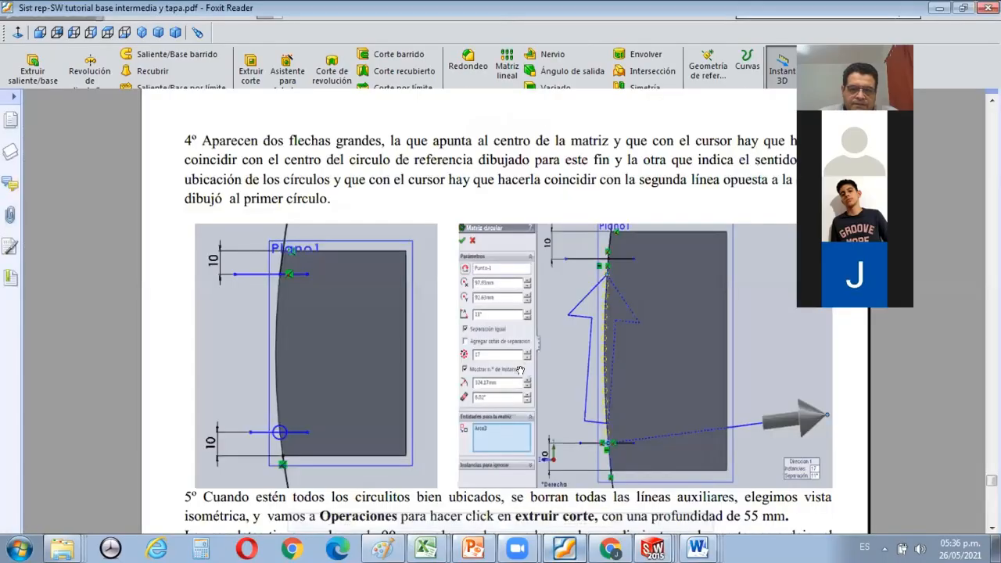
scroll(520, 368, down, 10)
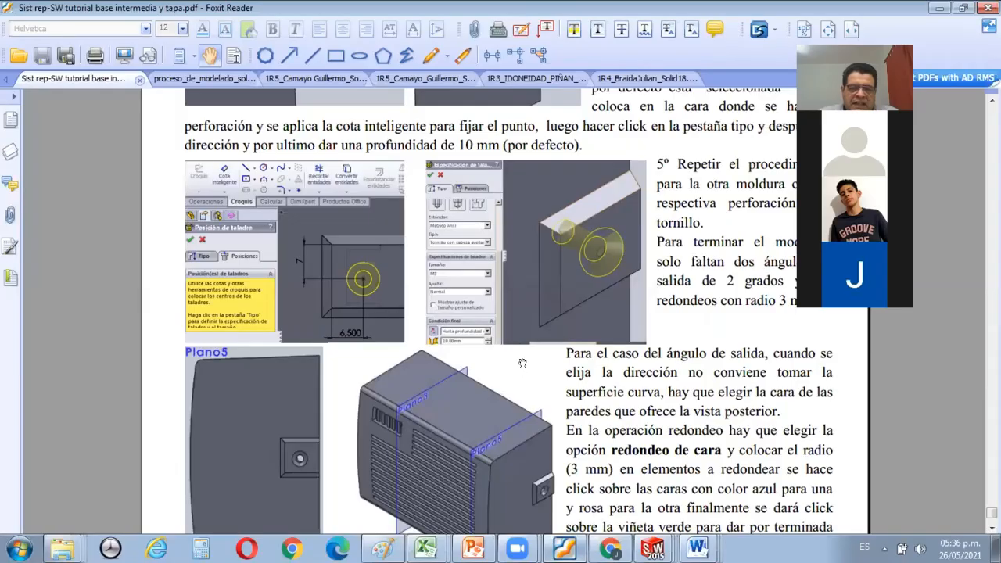
scroll(522, 363, up, 2)
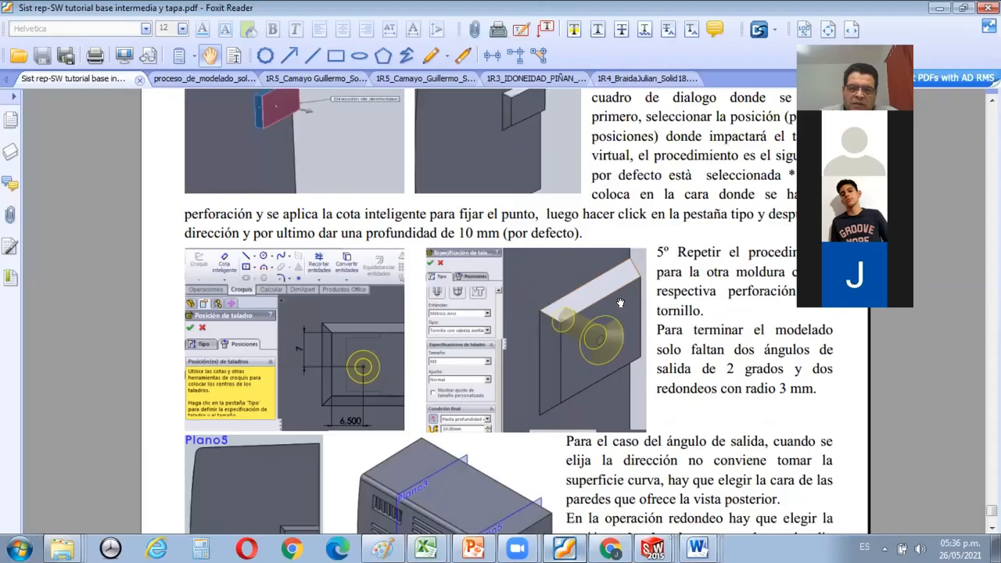
scroll(600, 250, down, 2)
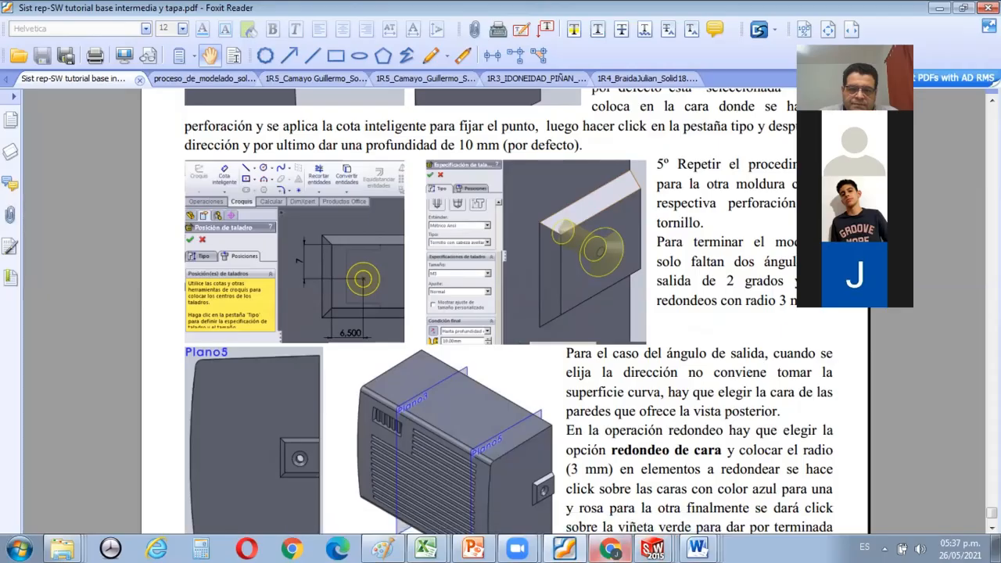
click(653, 547)
click(662, 520)
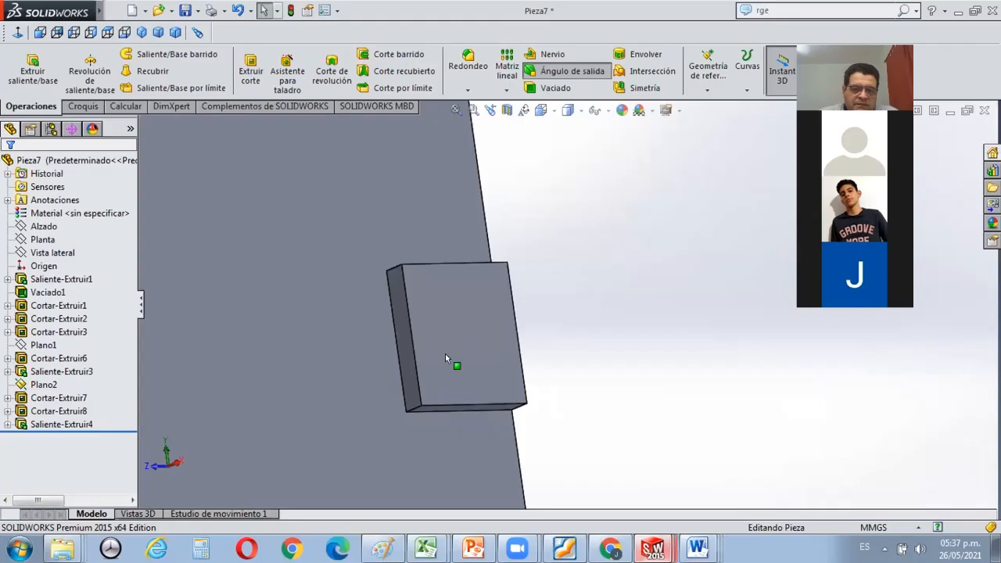
Start a draft with the raised block's outer face as neutral plane and its lower, inner side and upper faces as draft faces.
click(455, 303)
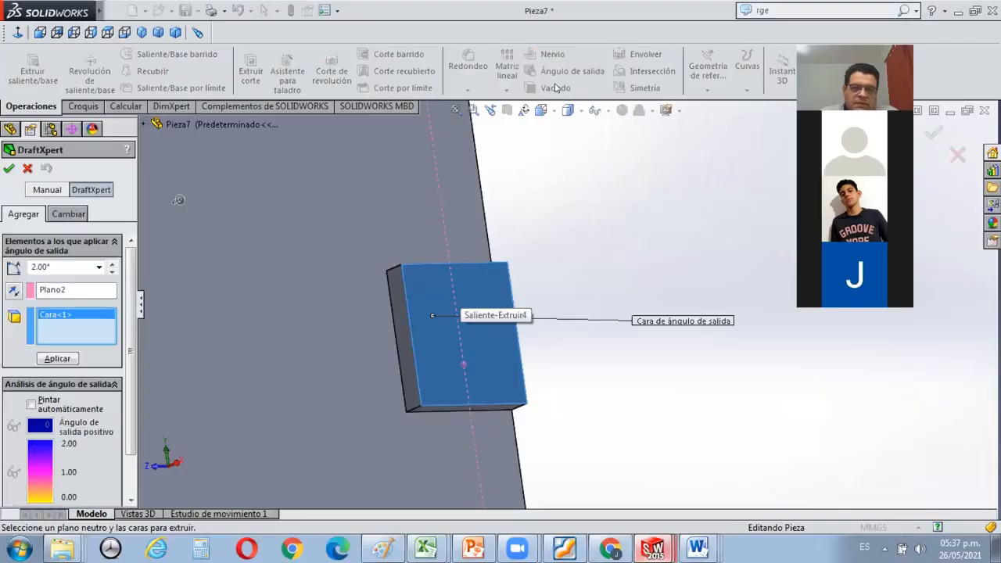
click(564, 70)
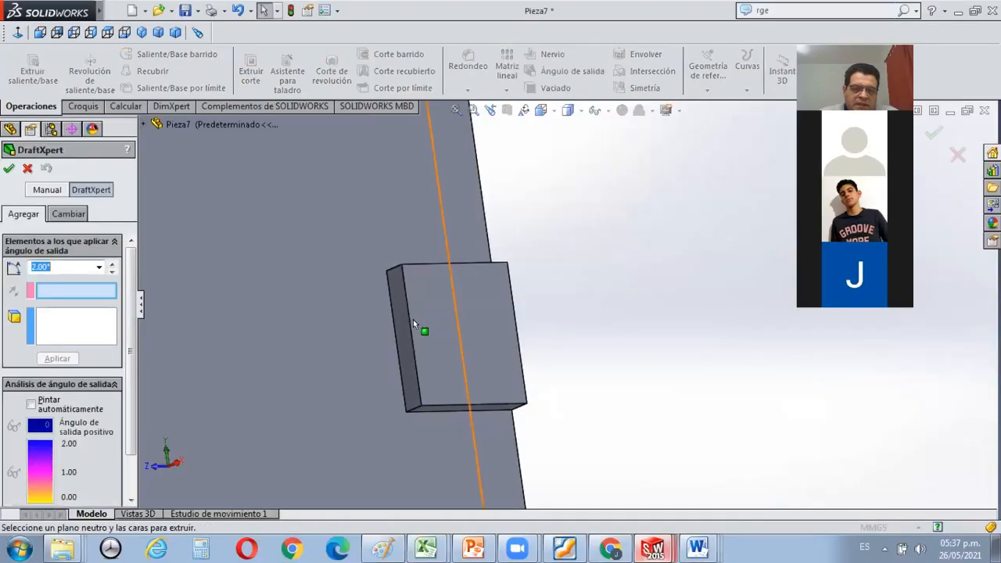
click(413, 319)
middle_drag(452, 411, 460, 438)
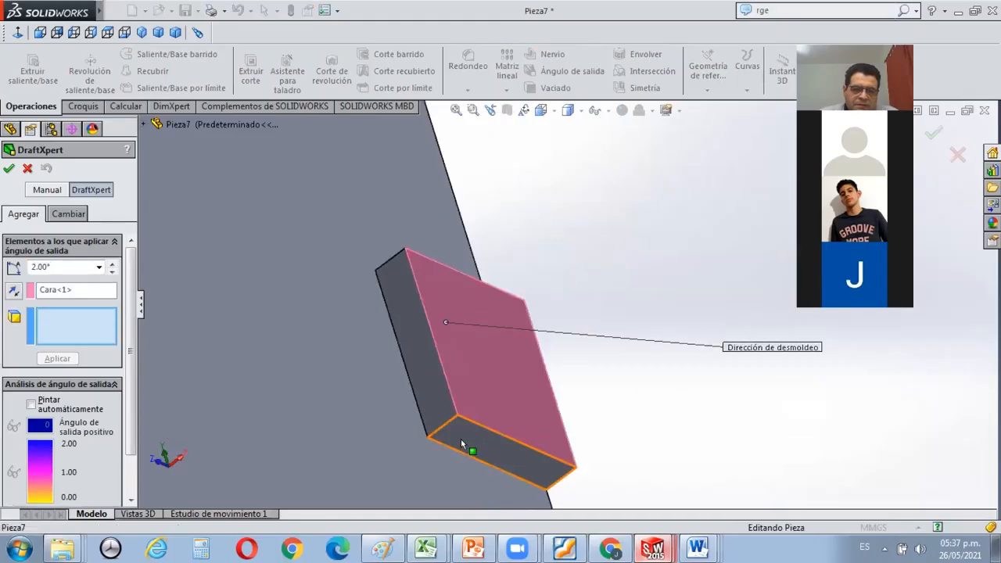
click(460, 439)
click(434, 401)
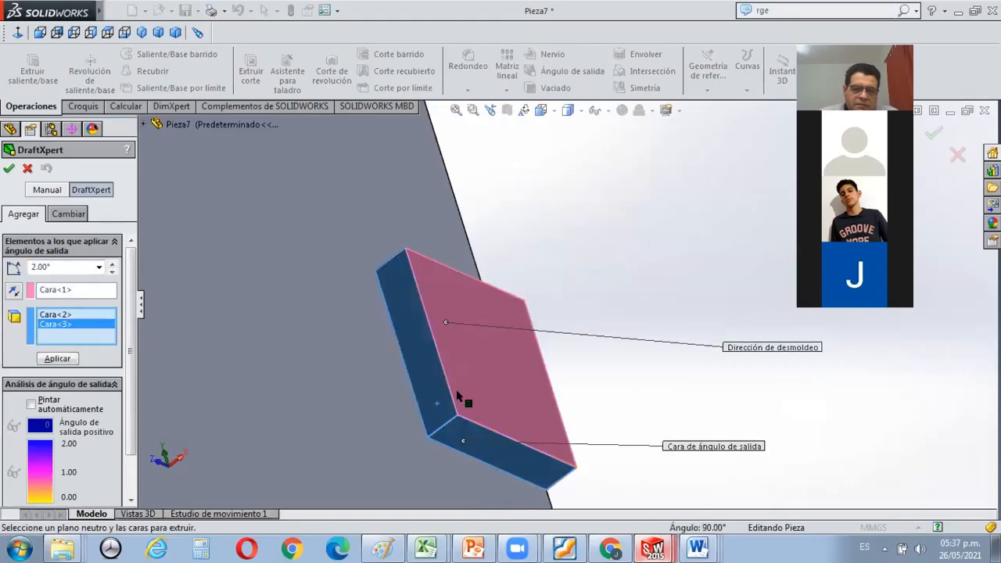
middle_drag(477, 336, 460, 268)
click(435, 258)
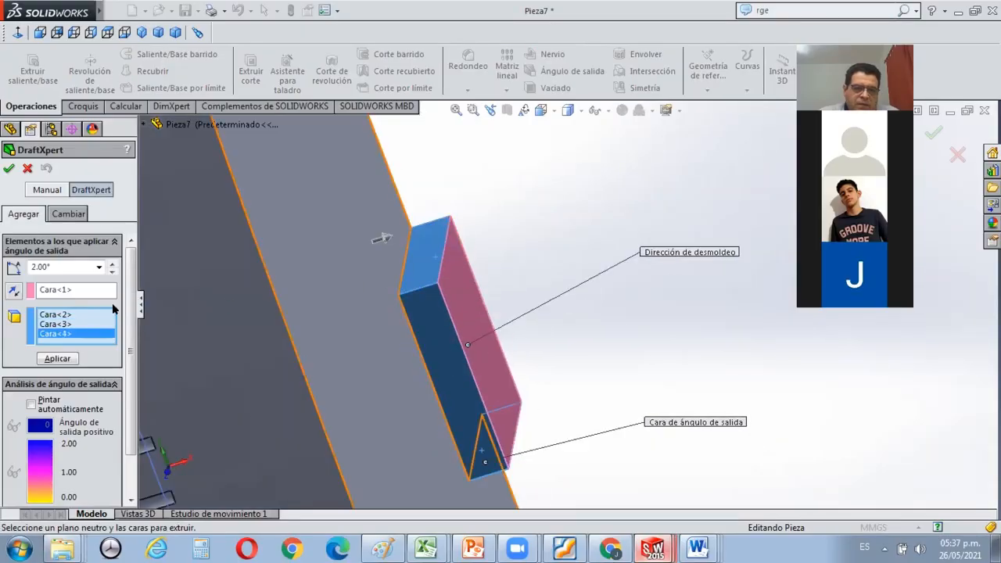
Set the draft angle to 45°, apply it to the block's three selected faces and close the draft command.
double_click(68, 265)
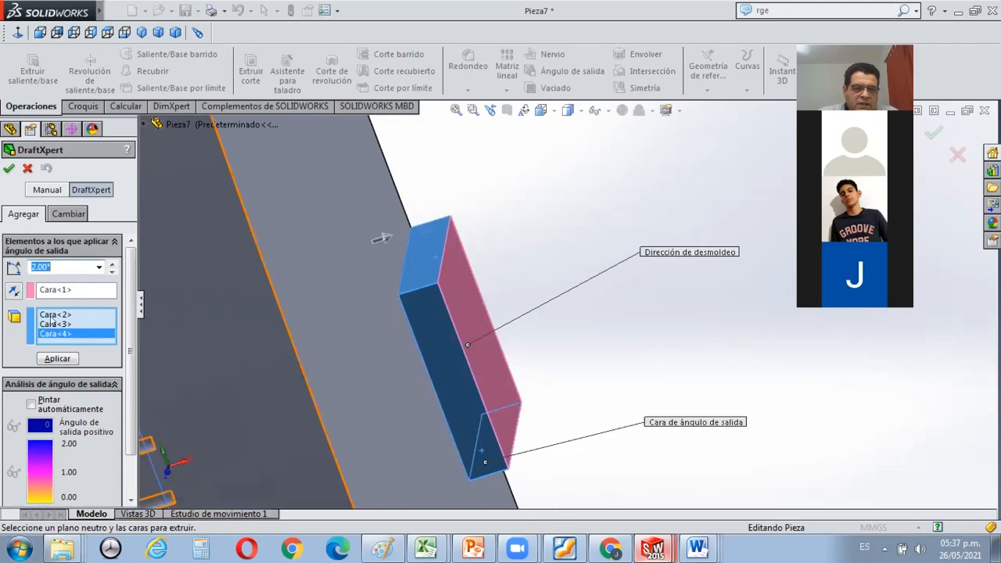
text(45)
click(57, 358)
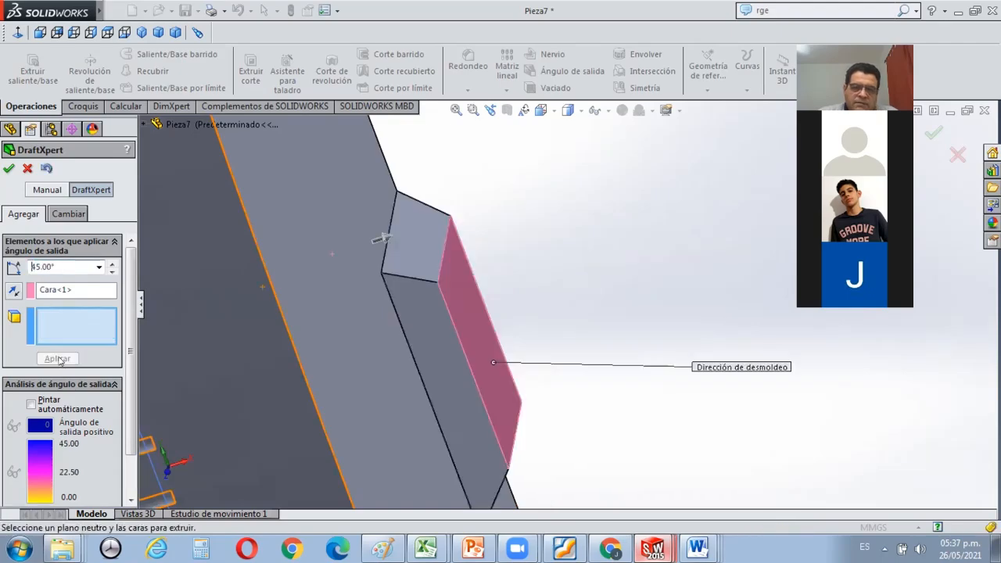
middle_drag(581, 261, 492, 230)
key(Escape)
scroll(550, 267, up, 3)
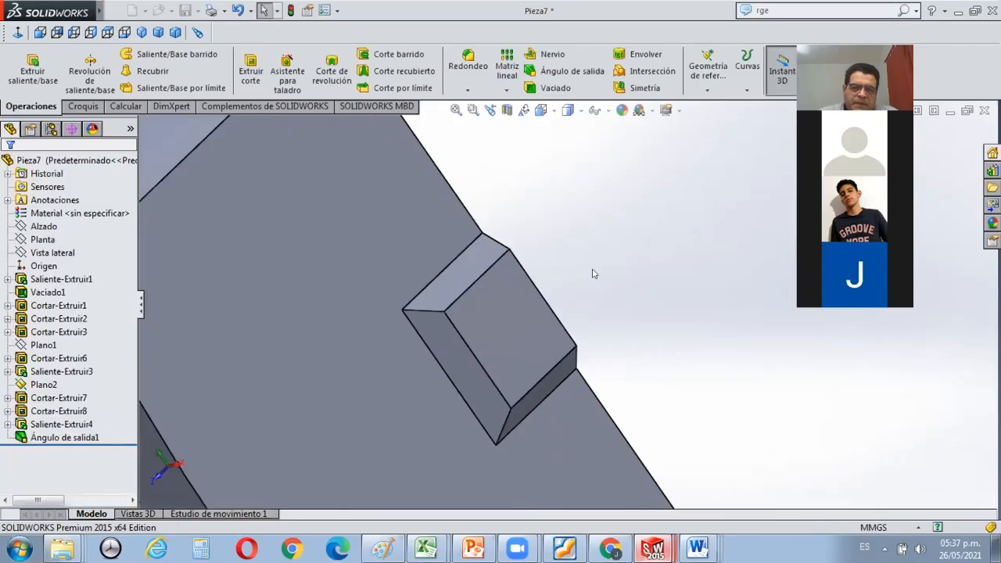
Start a Hole Wizard hole for the raised block's outer face and choose the countersink hole type.
middle_drag(648, 287, 615, 295)
mouse_move(558, 349)
middle_down()
mouse_move(542, 355)
mouse_move(546, 362)
middle_up()
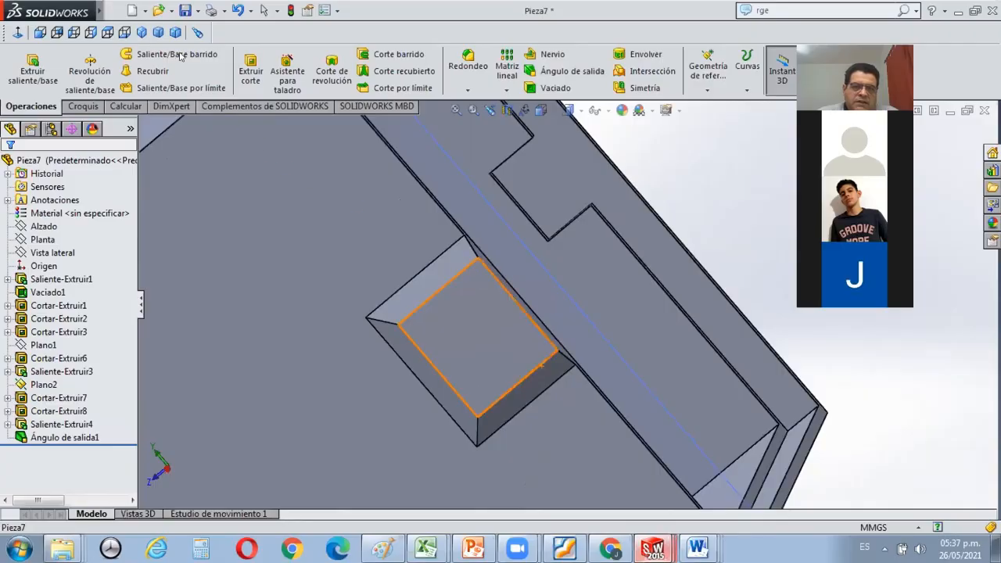
click(282, 57)
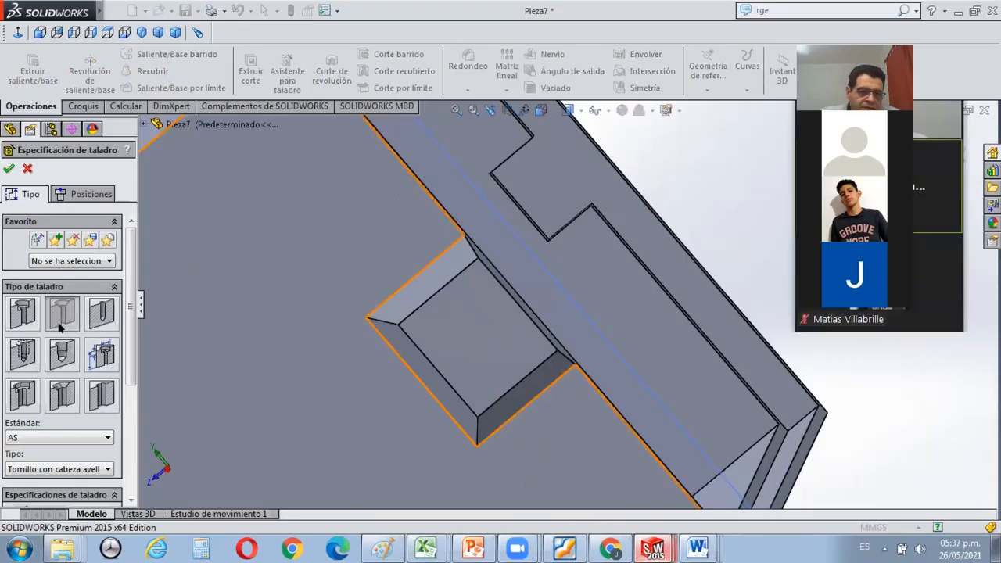
click(24, 318)
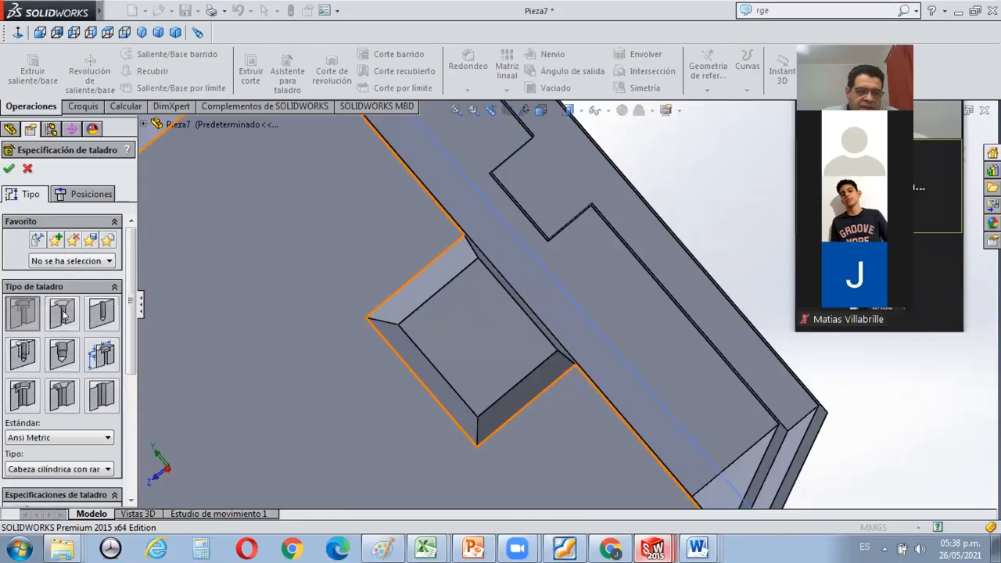
click(64, 312)
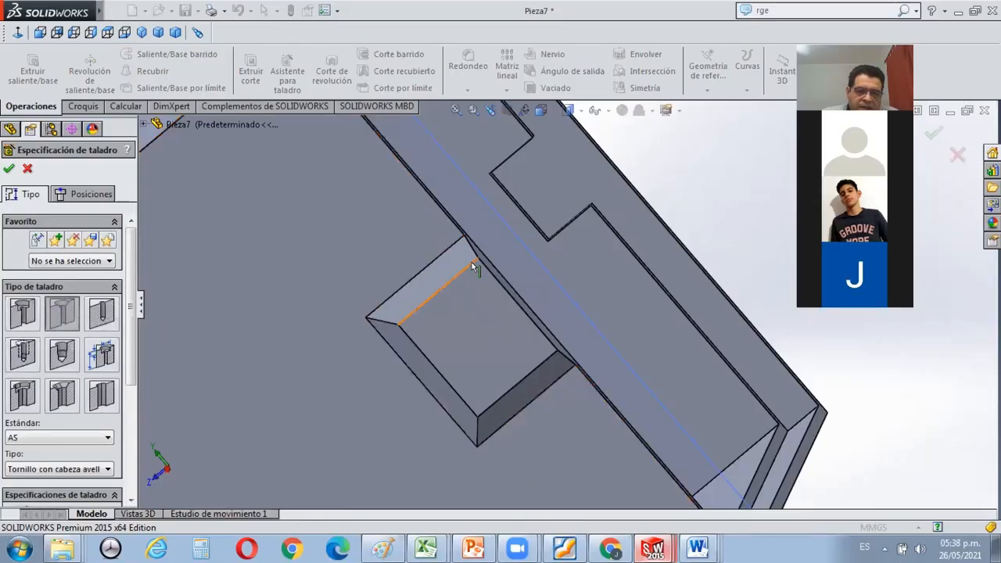
click(458, 279)
middle_drag(442, 219, 507, 91)
middle_drag(506, 270, 473, 233)
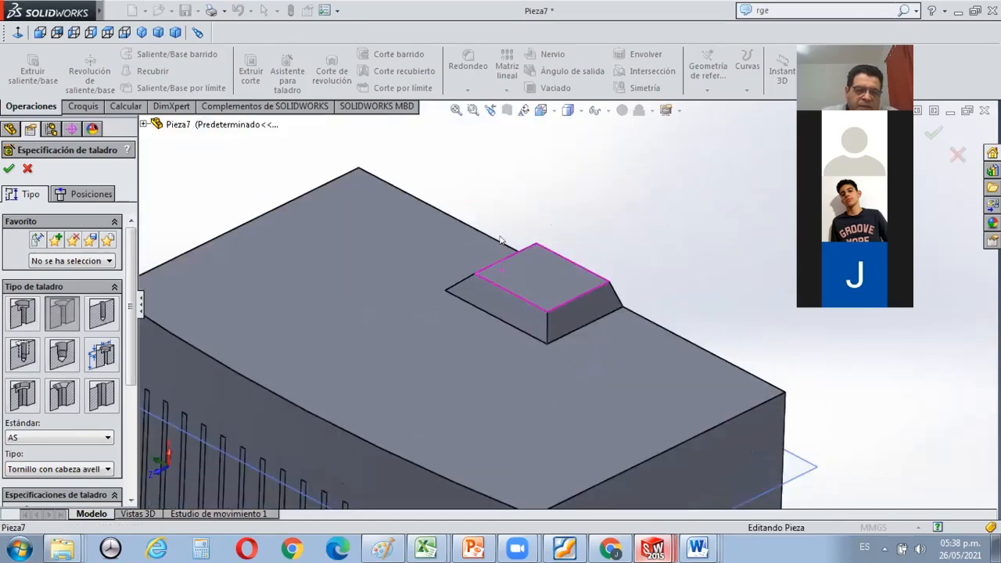
Specify the hole with the Ansi Metric standard, M3 size, Normal fit and a blind depth of 10 mm.
click(109, 440)
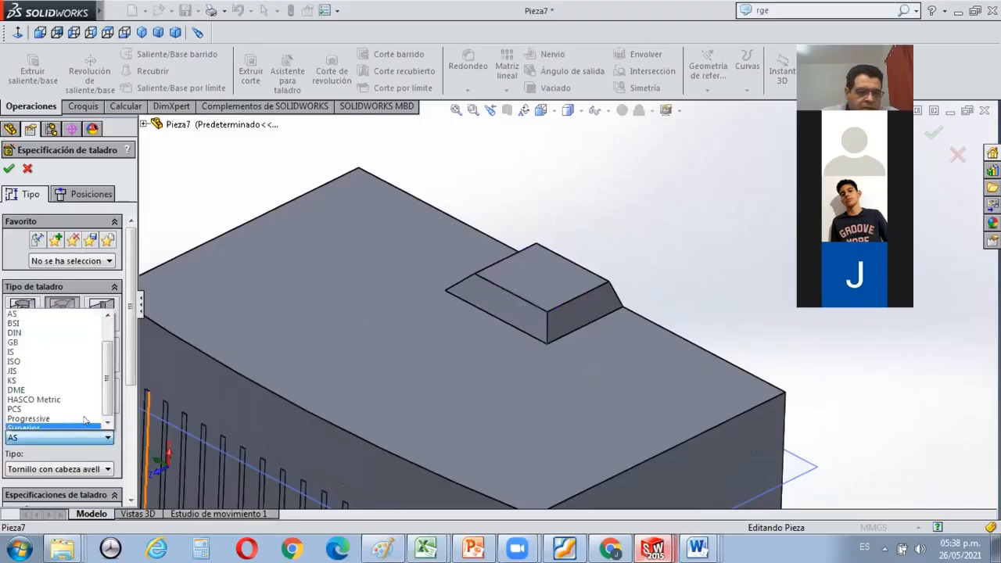
scroll(86, 382, up, 1)
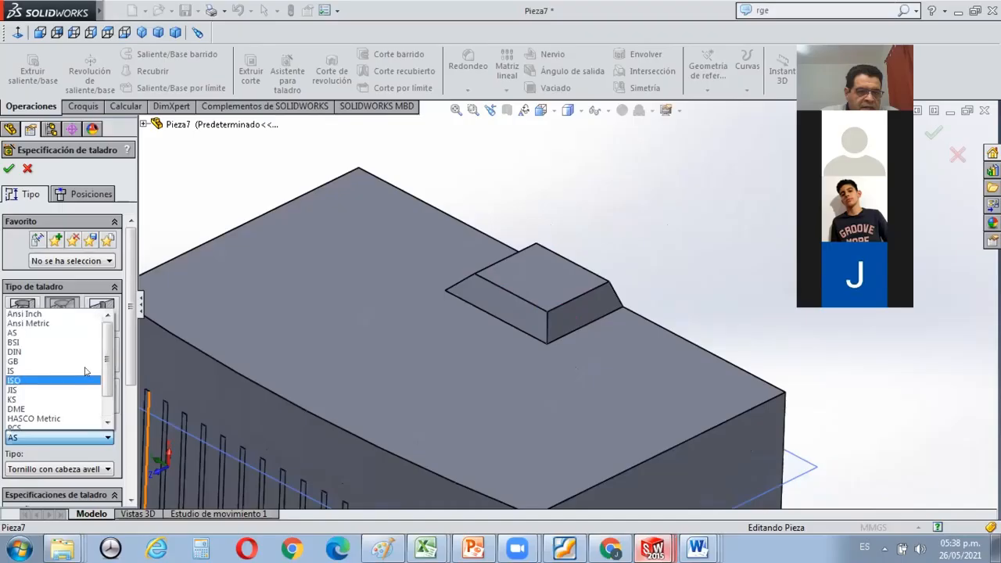
click(54, 321)
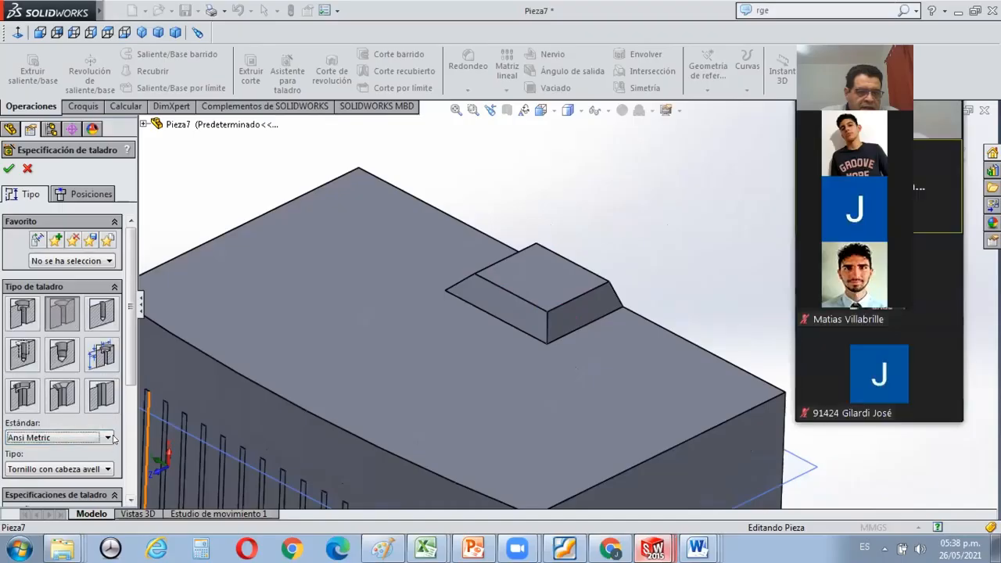
scroll(113, 438, down, 1)
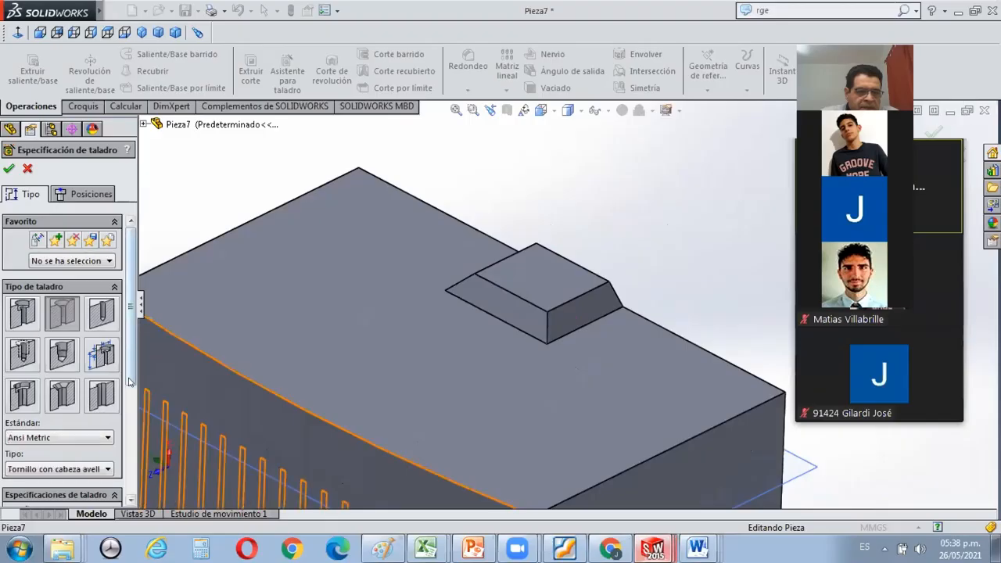
scroll(125, 395, down, 4)
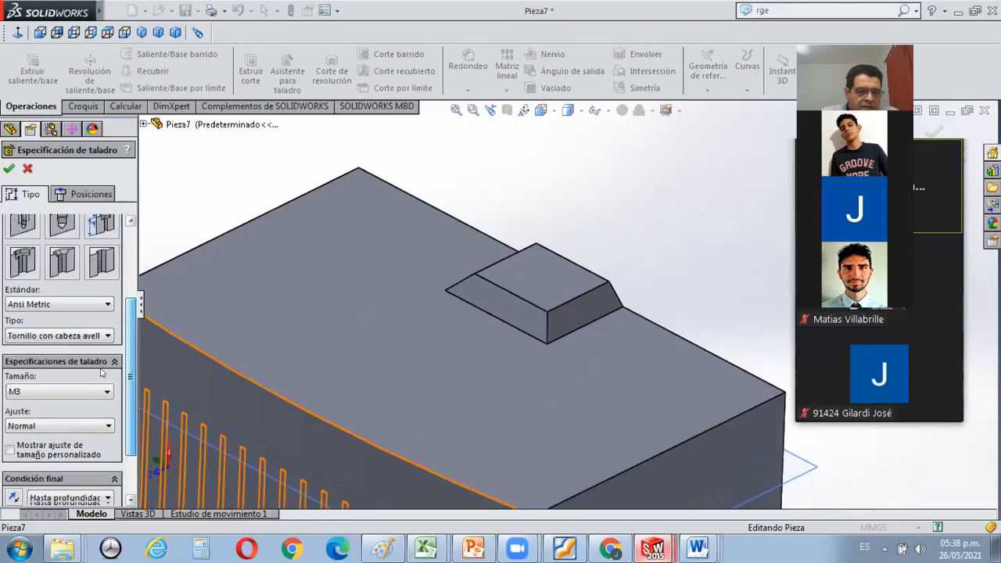
scroll(108, 372, down, 1)
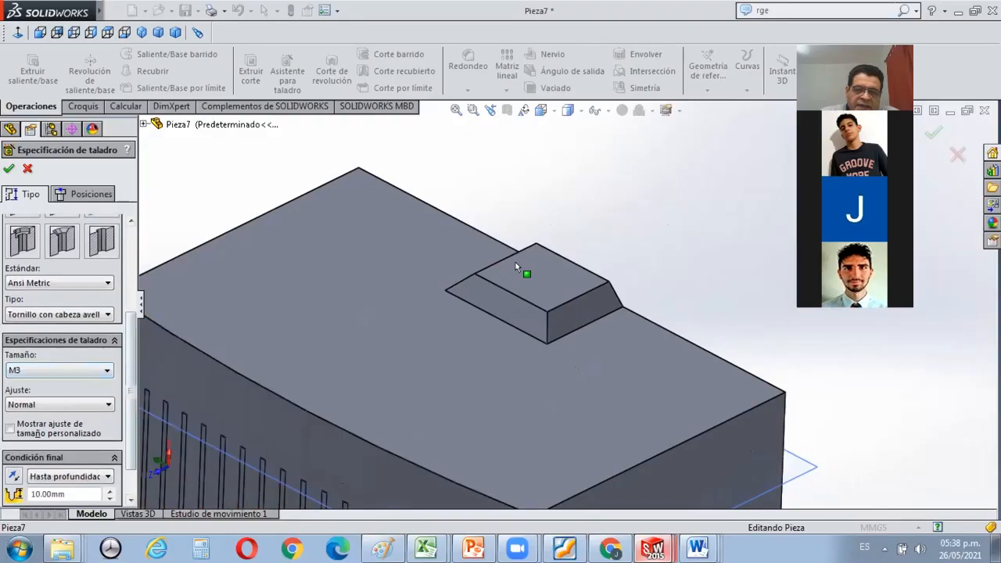
Place the countersunk hole at the centre of the block's outer face, aligned with the midpoints of two adjacent edges, and finish it.
click(96, 191)
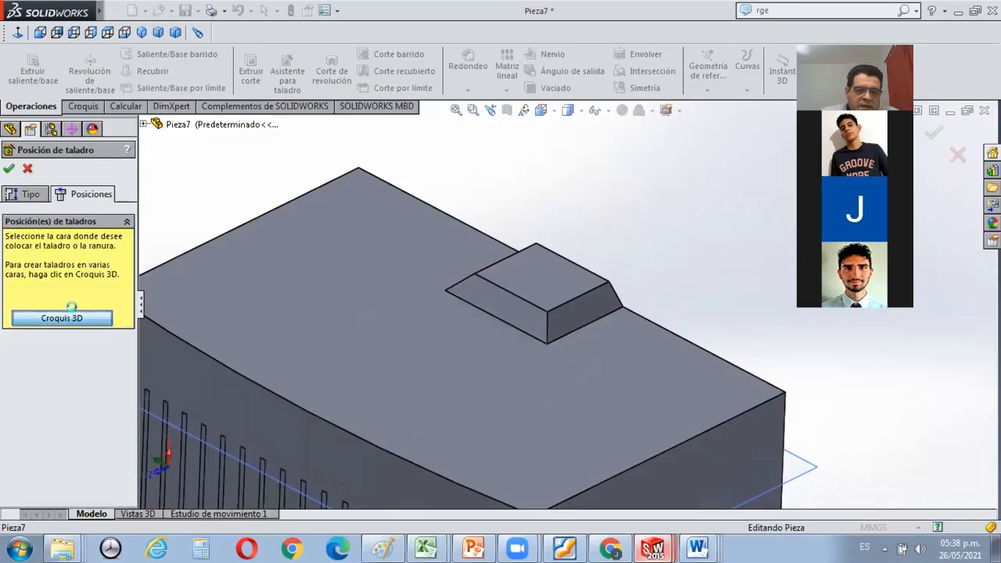
click(172, 302)
scroll(552, 256, down, 1)
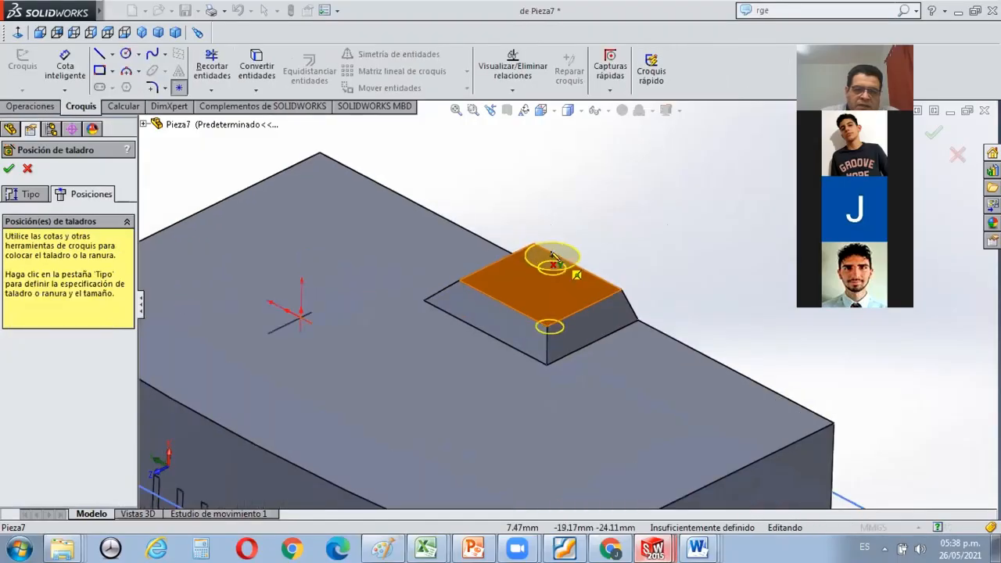
scroll(504, 265, down, 2)
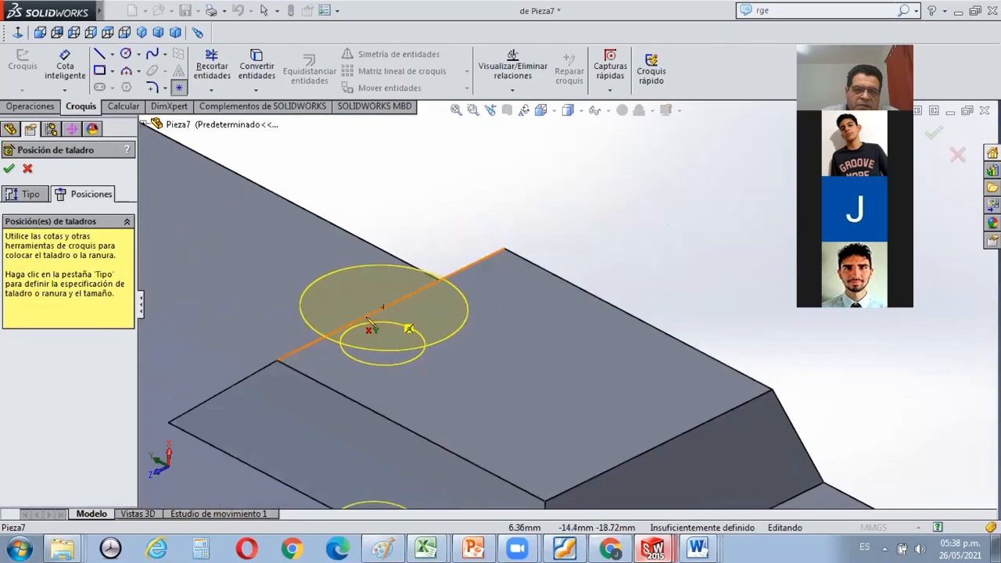
click(389, 307)
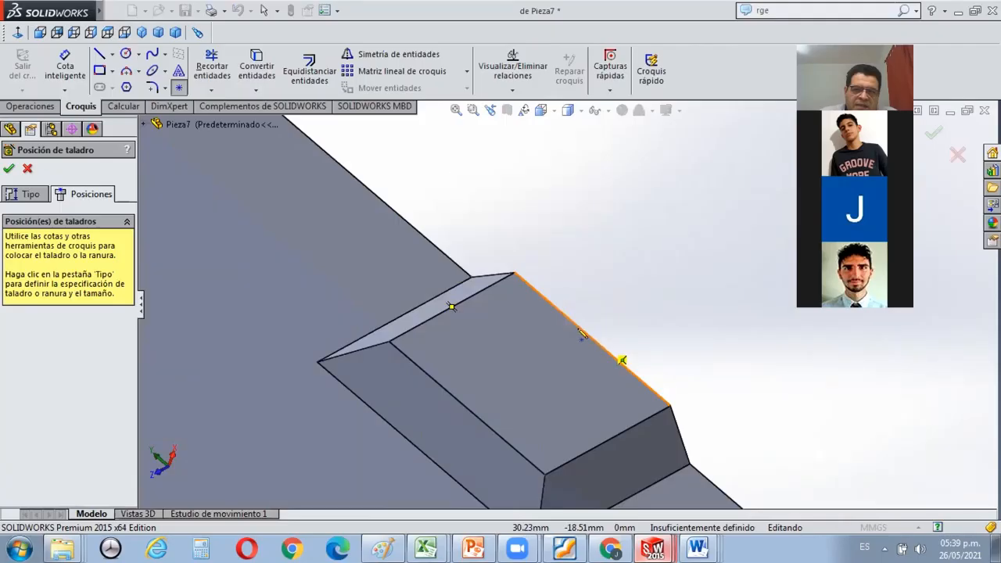
click(592, 339)
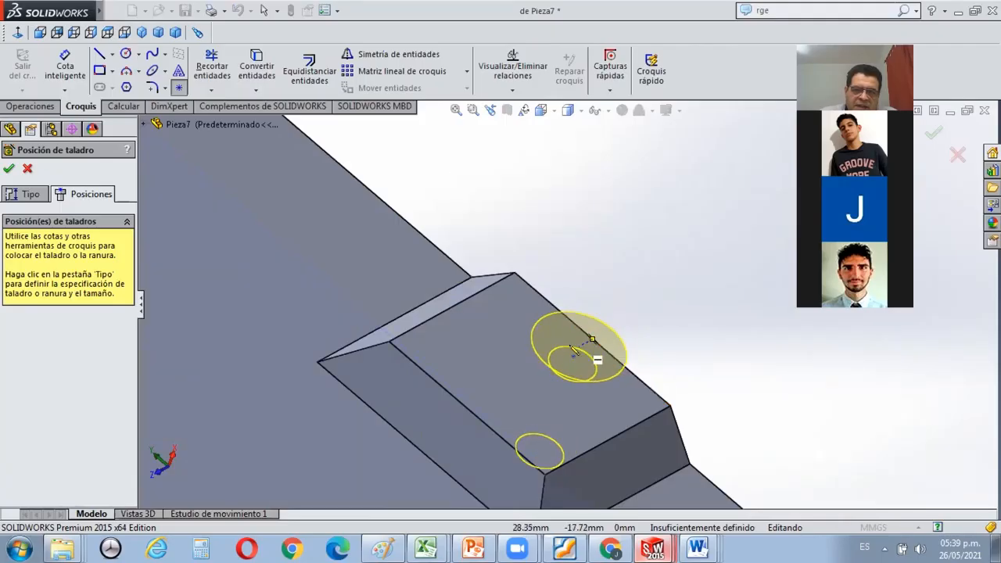
click(530, 375)
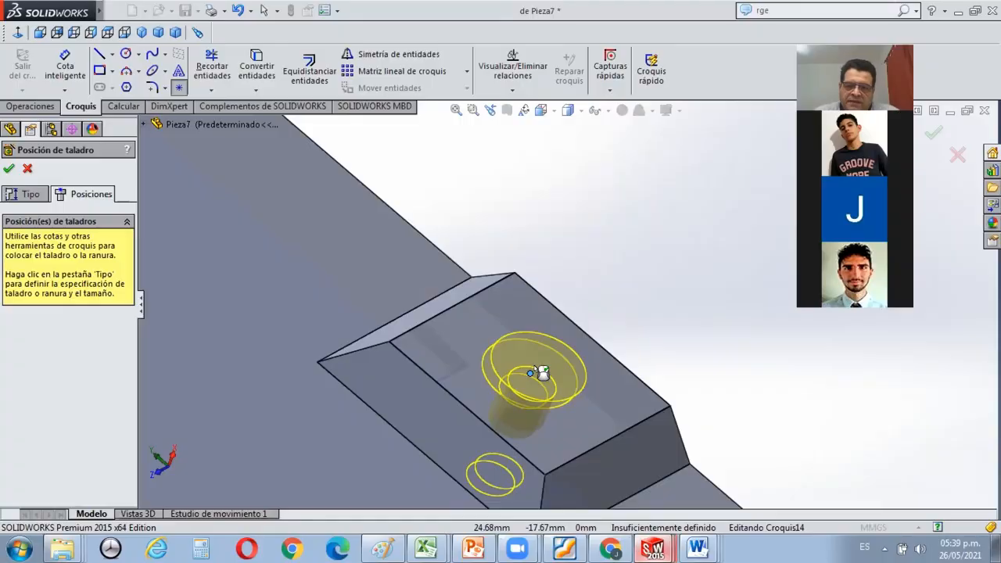
key(Return)
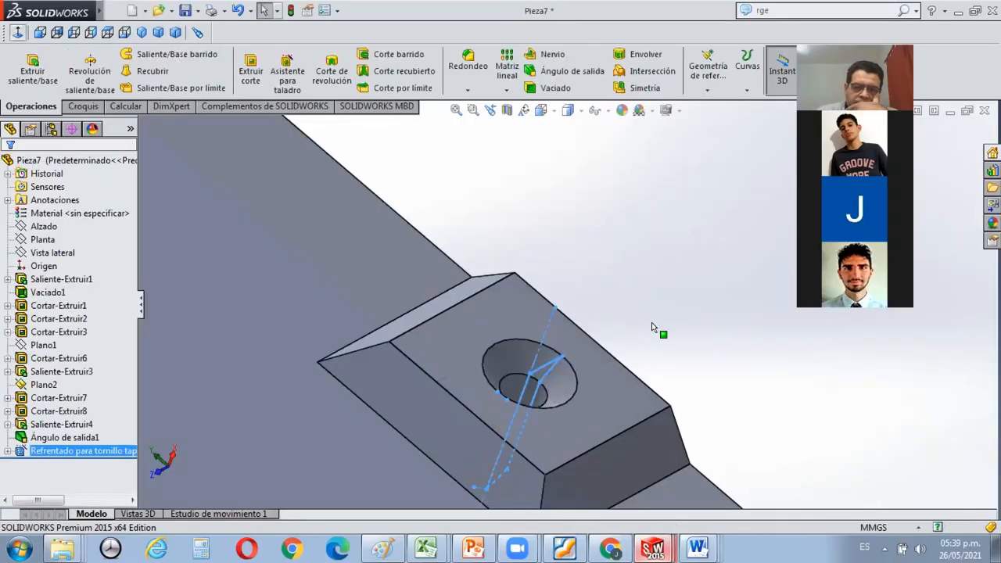
Inspect the block's countersunk hole face-on and the whole base from several angles.
key(ctrl+4)
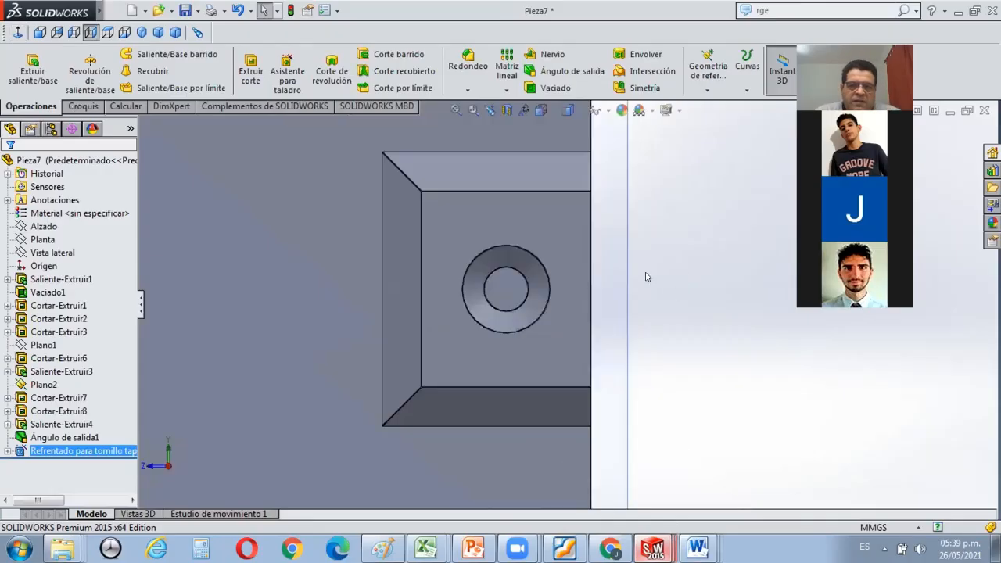
middle_drag(592, 302, 500, 160)
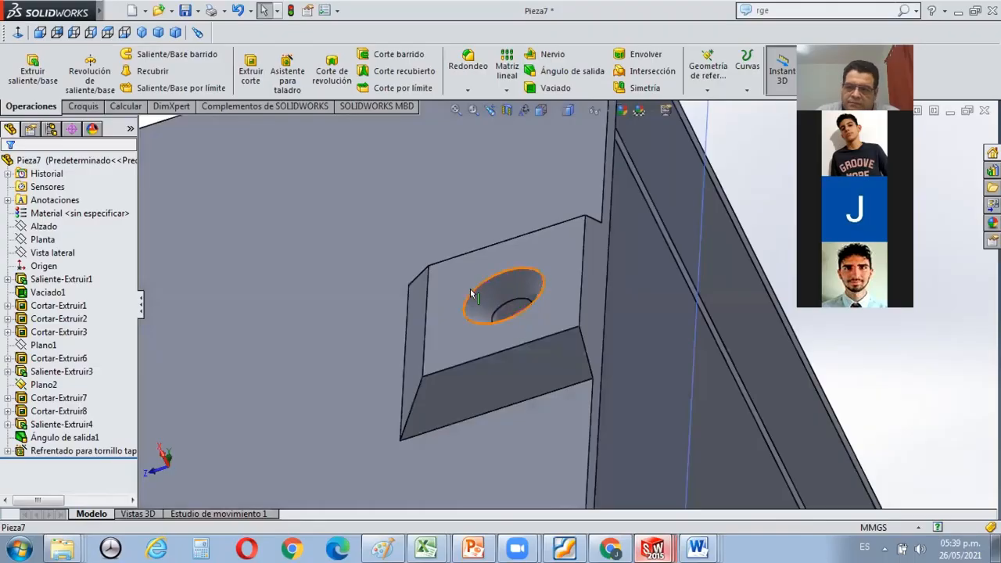
scroll(472, 295, up, 5)
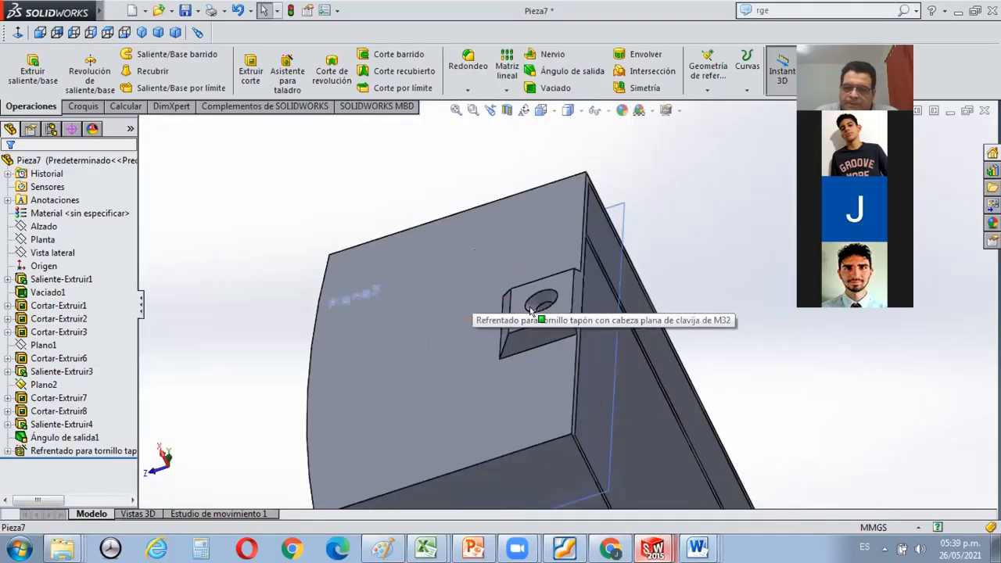
scroll(557, 369, up, 3)
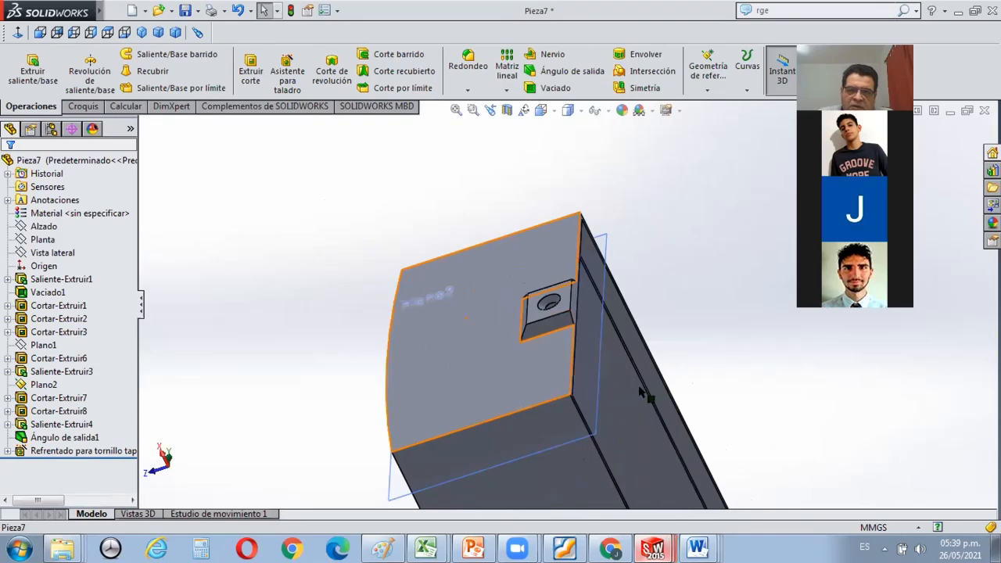
middle_drag(640, 391, 591, 334)
middle_drag(645, 251, 669, 305)
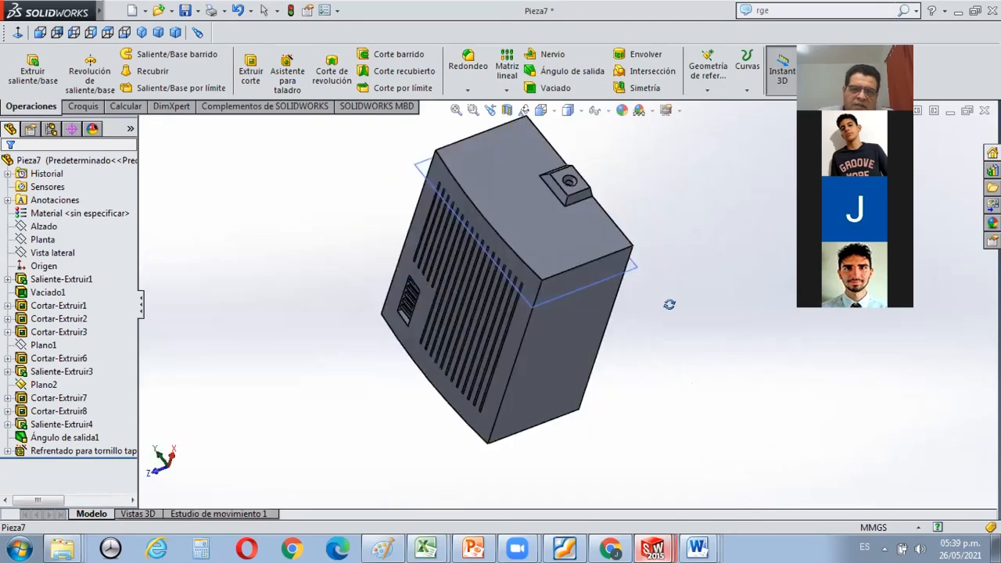
middle_drag(628, 335, 622, 265)
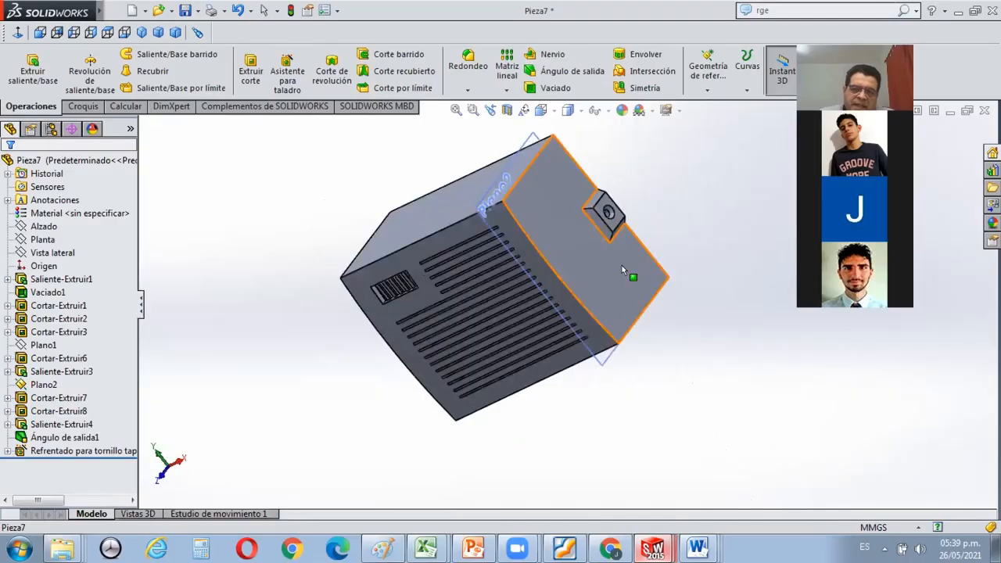
Switch to the tutorial PDF in Foxit Reader, read the instructions for the final drafts and face fillets, and return to Pieza7 in SOLIDWORKS.
key(alt+Tab)
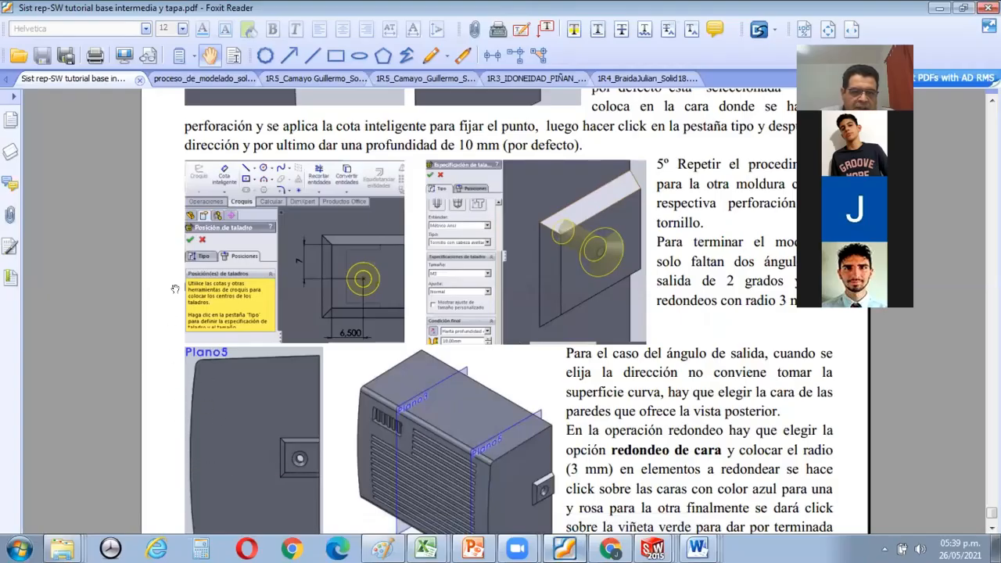
scroll(226, 478, down, 3)
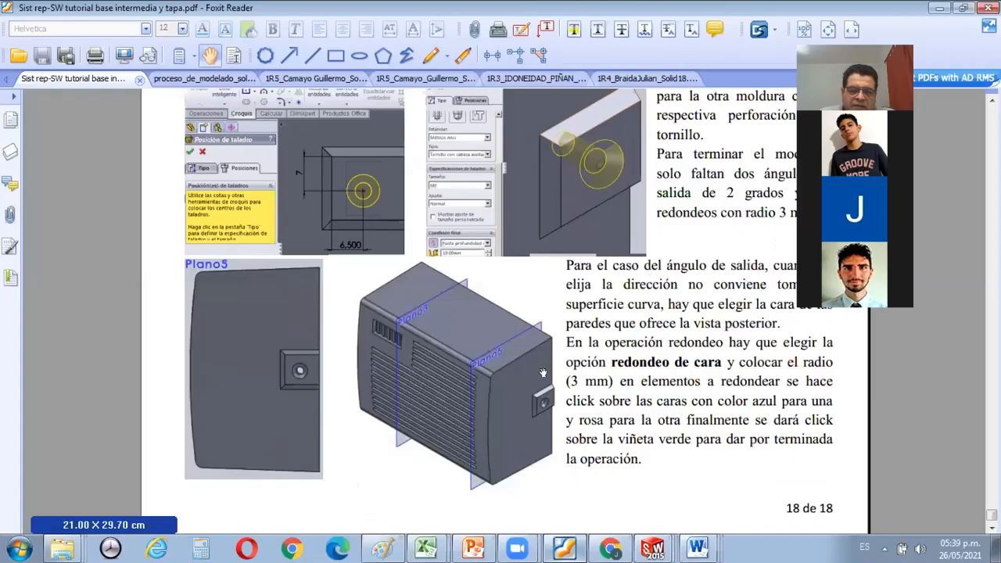
scroll(454, 368, up, 1)
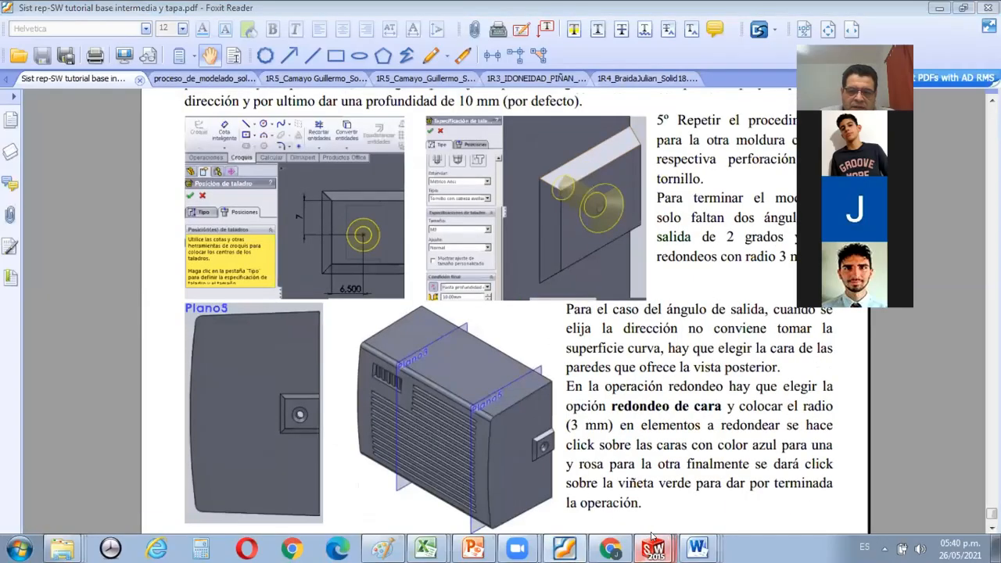
mouse_move(653, 534)
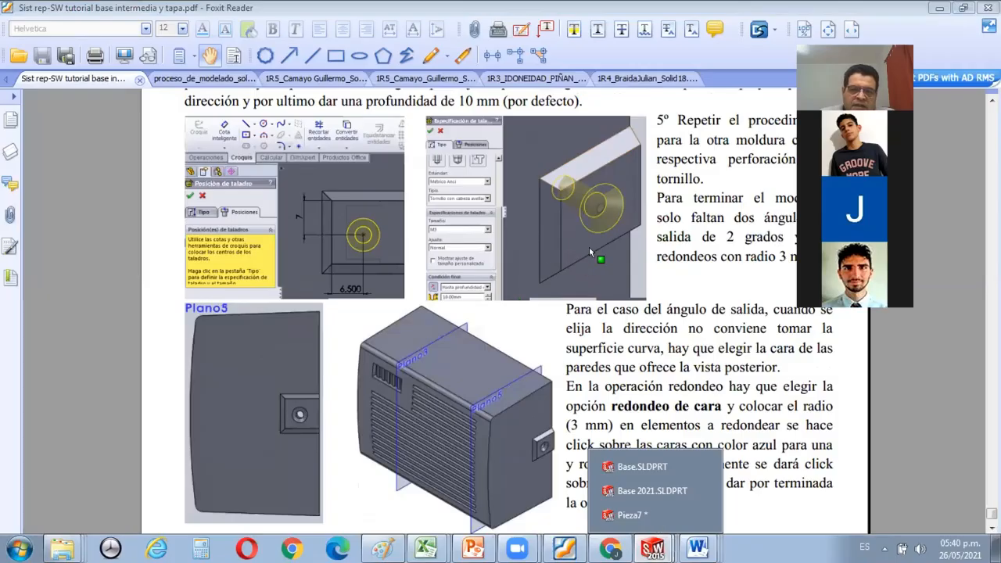
click(632, 515)
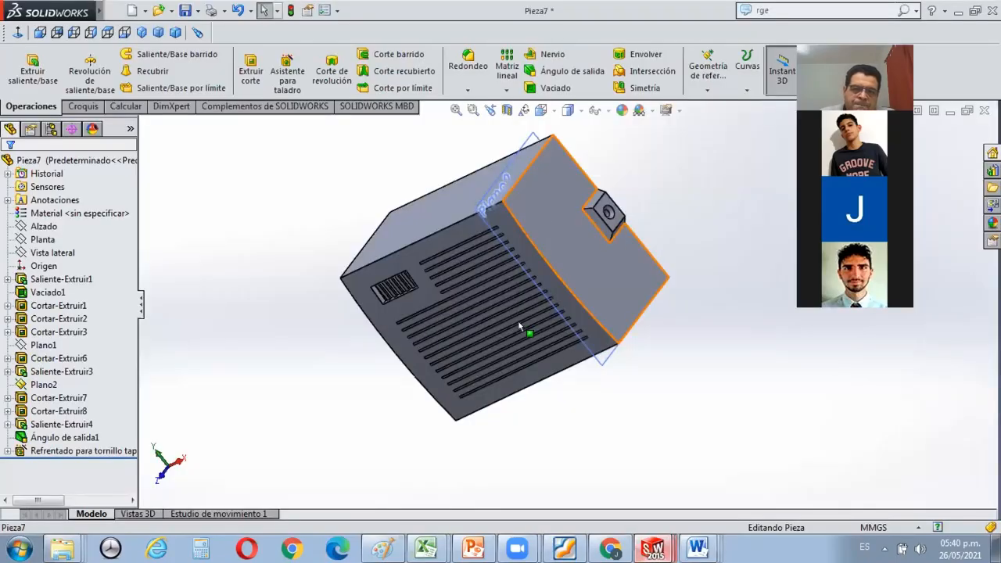
Apply a 2° draft to the base's upper outer wall, using the rim face of the open side as neutral plane.
middle_drag(469, 389, 444, 342)
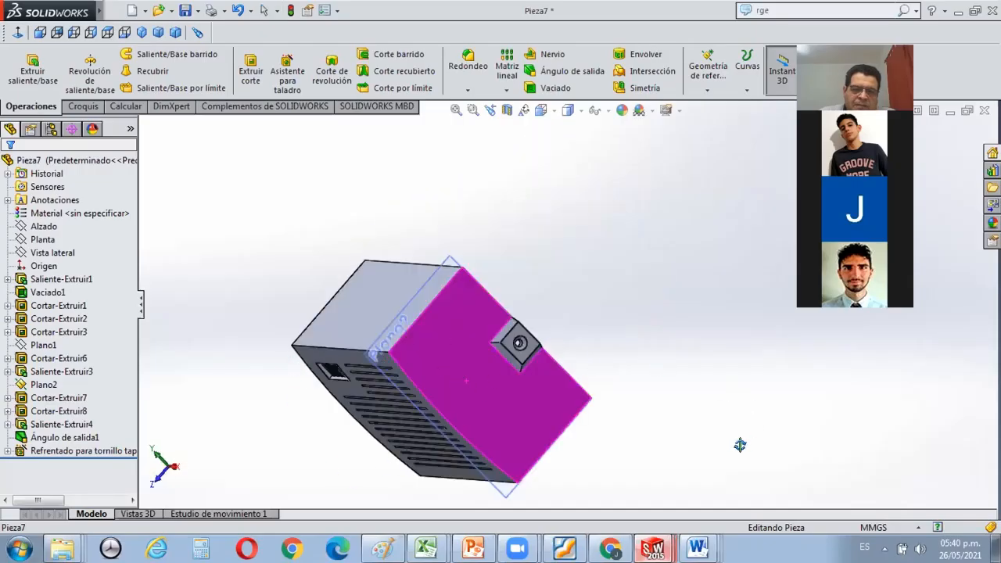
scroll(727, 439, down, 3)
middle_drag(612, 376, 554, 396)
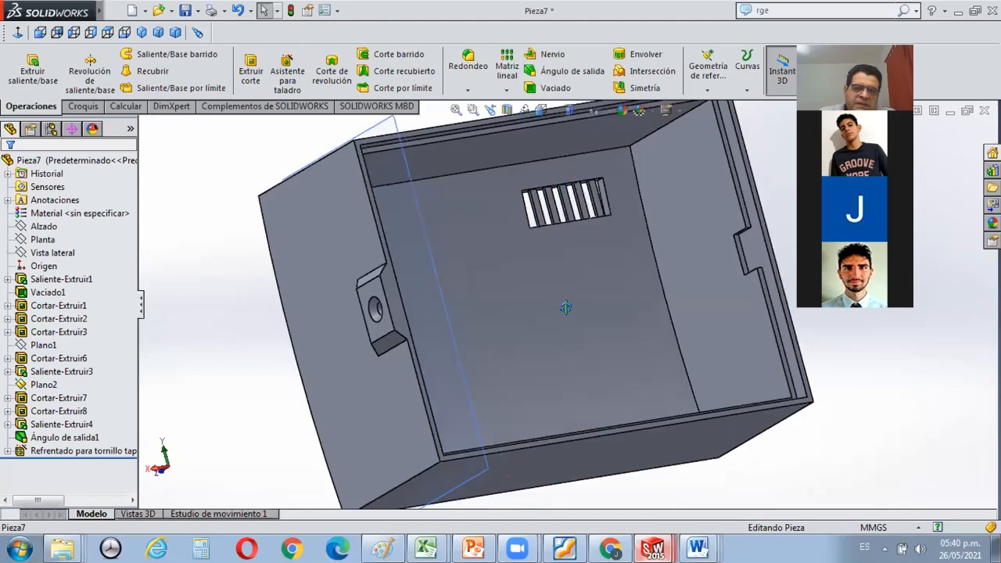
click(573, 71)
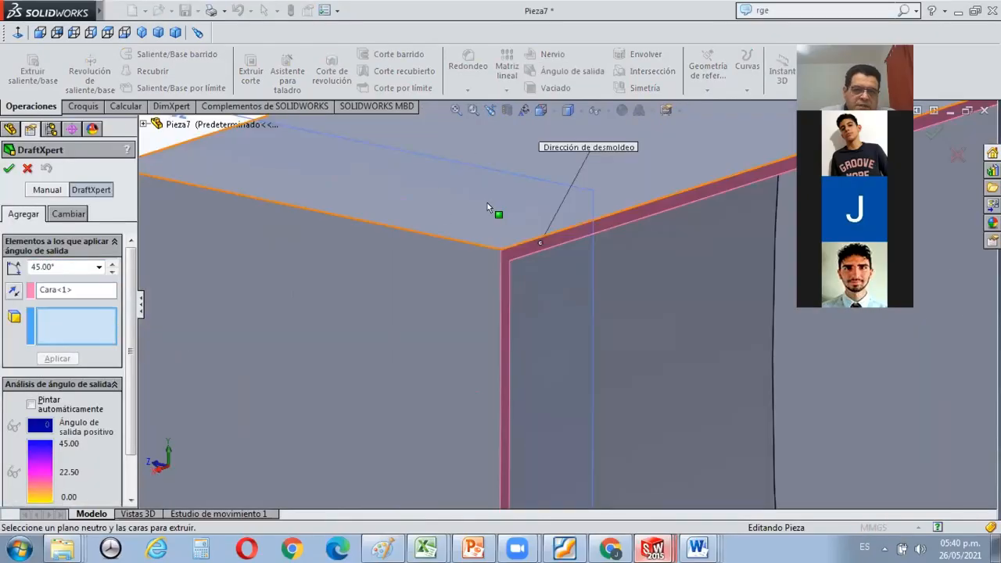
click(487, 203)
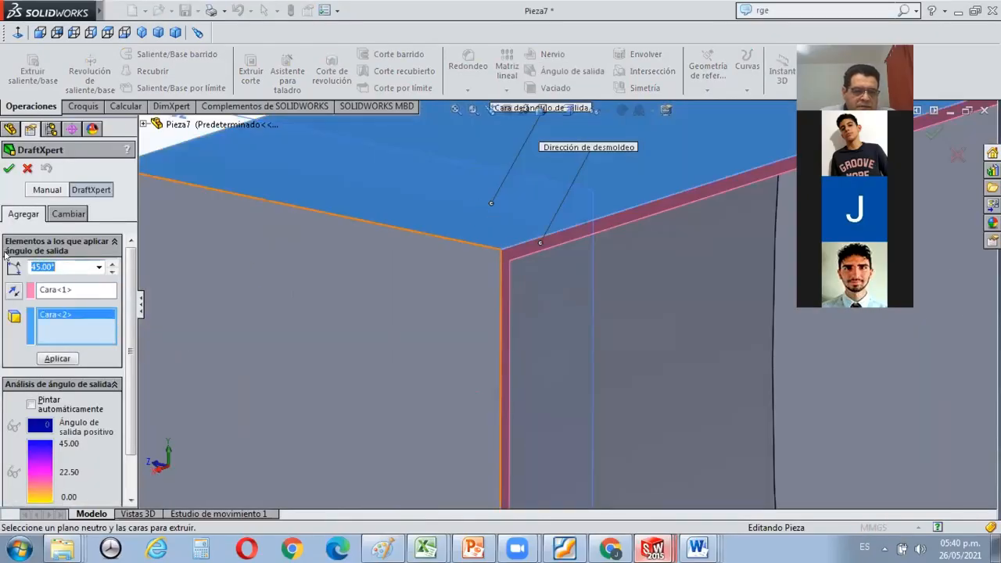
text(2)
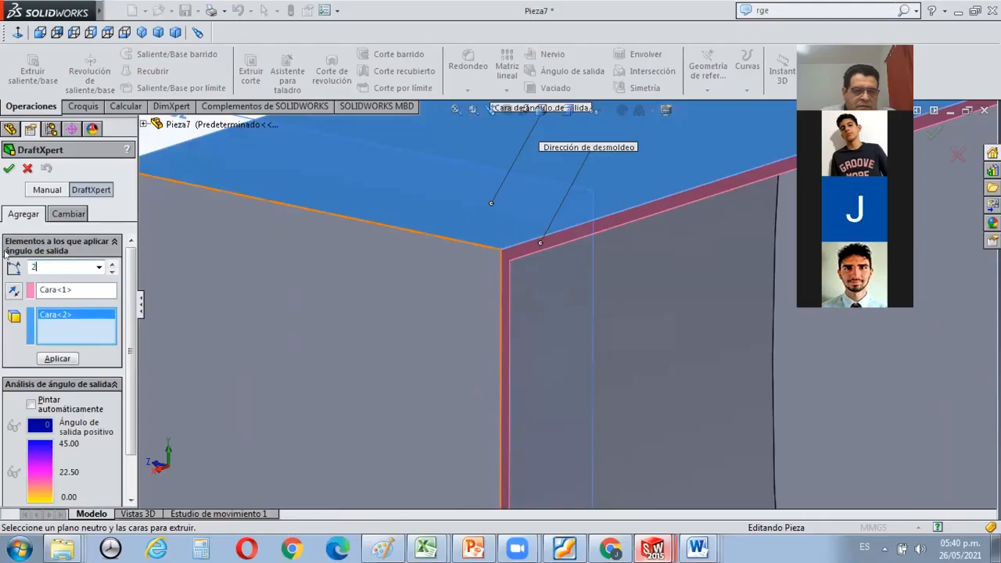
click(99, 344)
click(58, 359)
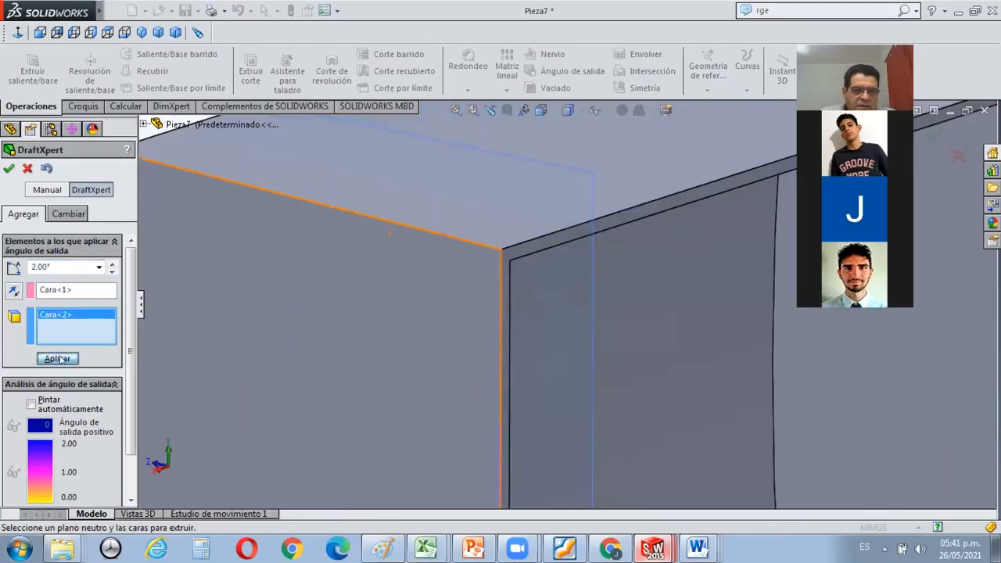
Accept the upper outer wall's draft, check its slope face-on from the base's end, and undo that draft.
click(7, 168)
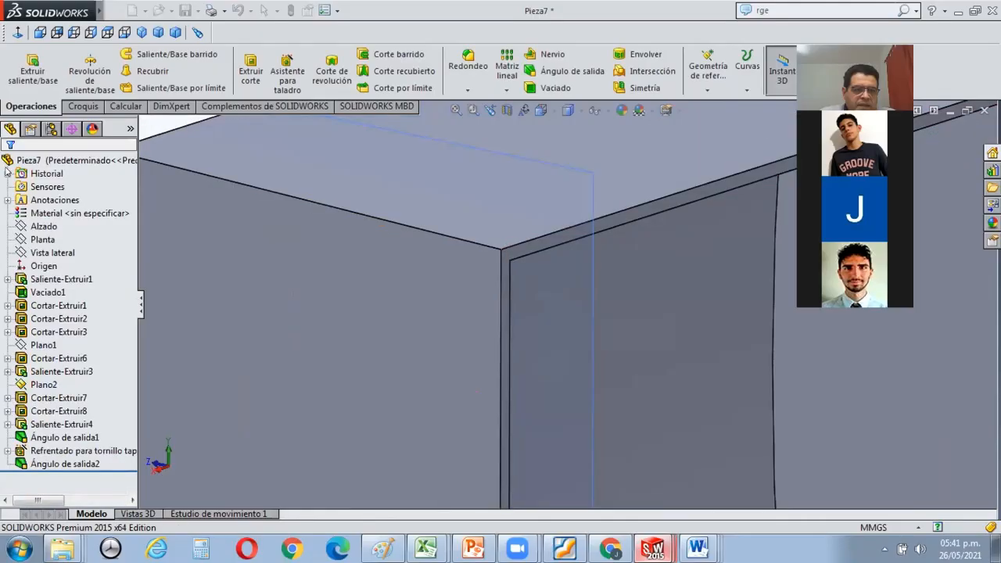
click(271, 274)
click(17, 32)
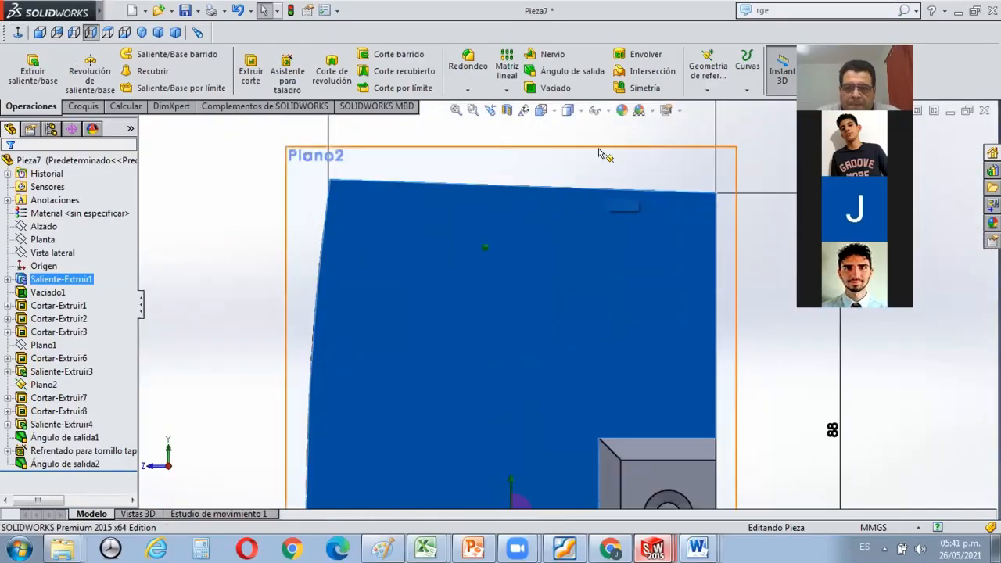
middle_drag(452, 236, 450, 278)
scroll(469, 259, up, 3)
scroll(482, 260, down, 3)
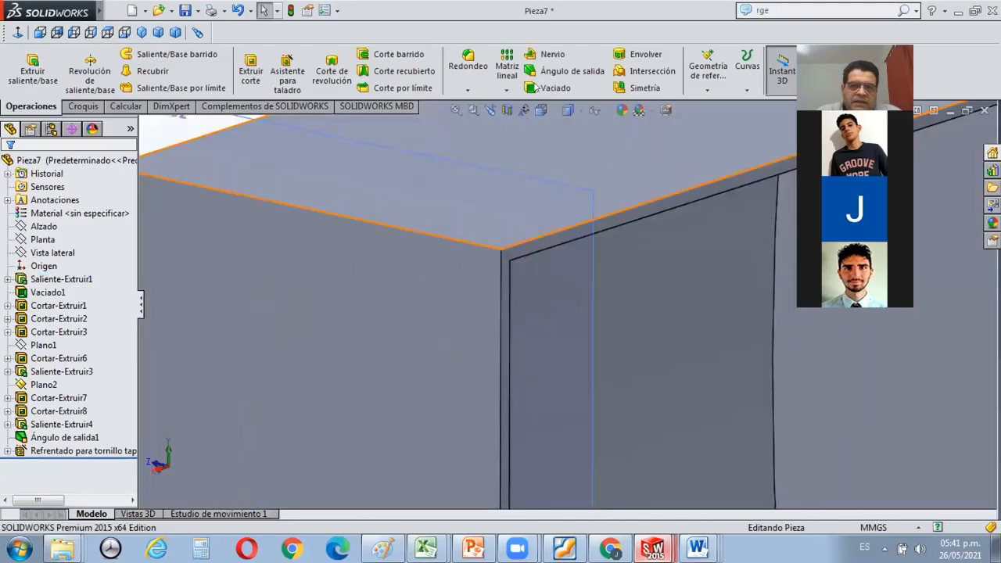
Apply a 2° draft to the base's upper outer wall from the rim face, with the pull direction reversed, and check the slope face-on.
click(563, 72)
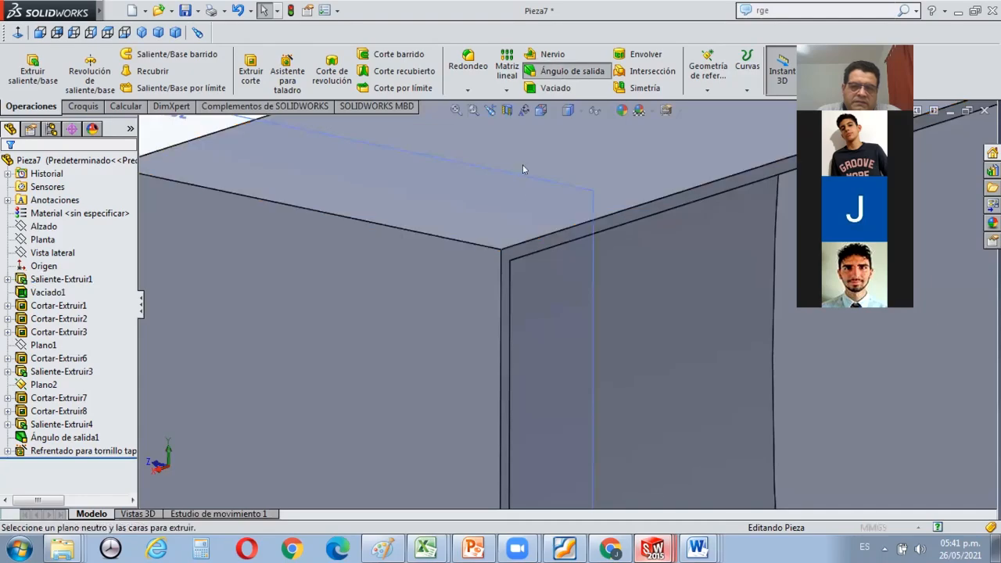
click(529, 242)
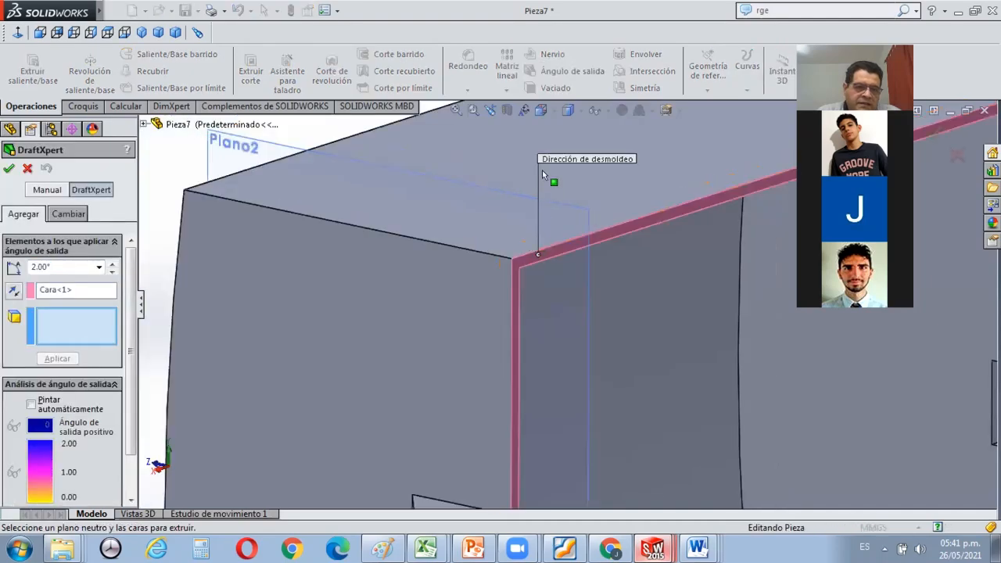
click(606, 188)
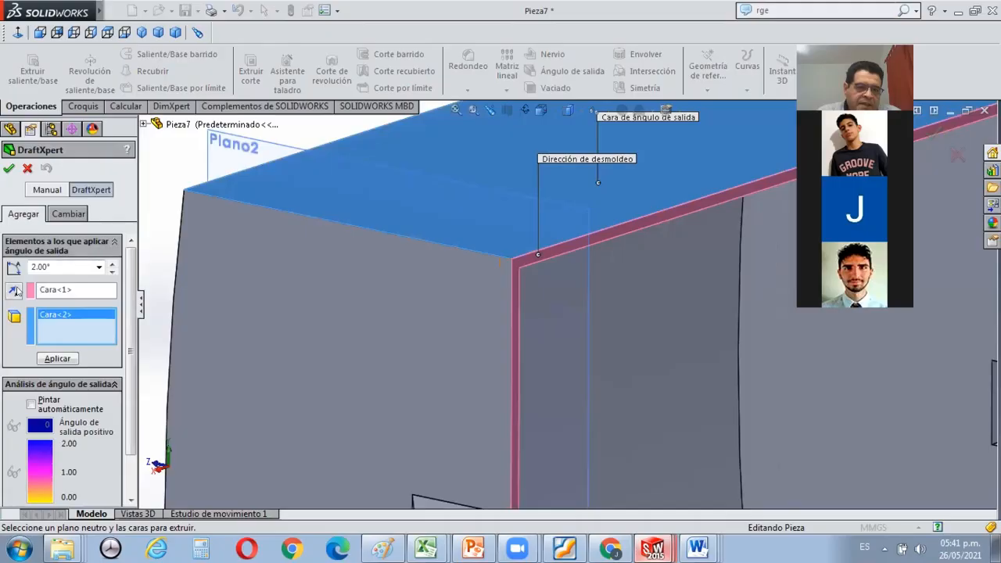
click(13, 290)
click(57, 358)
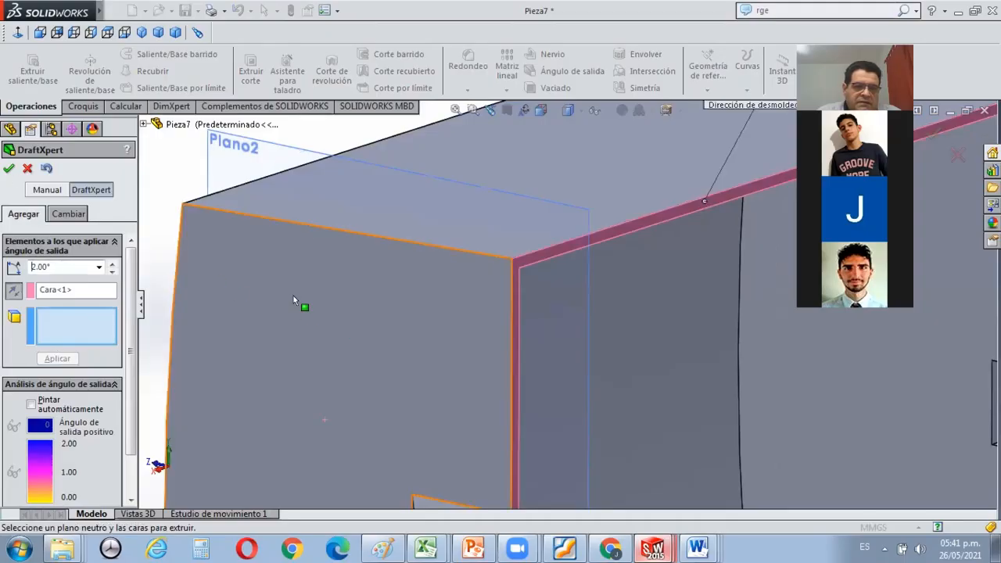
click(8, 168)
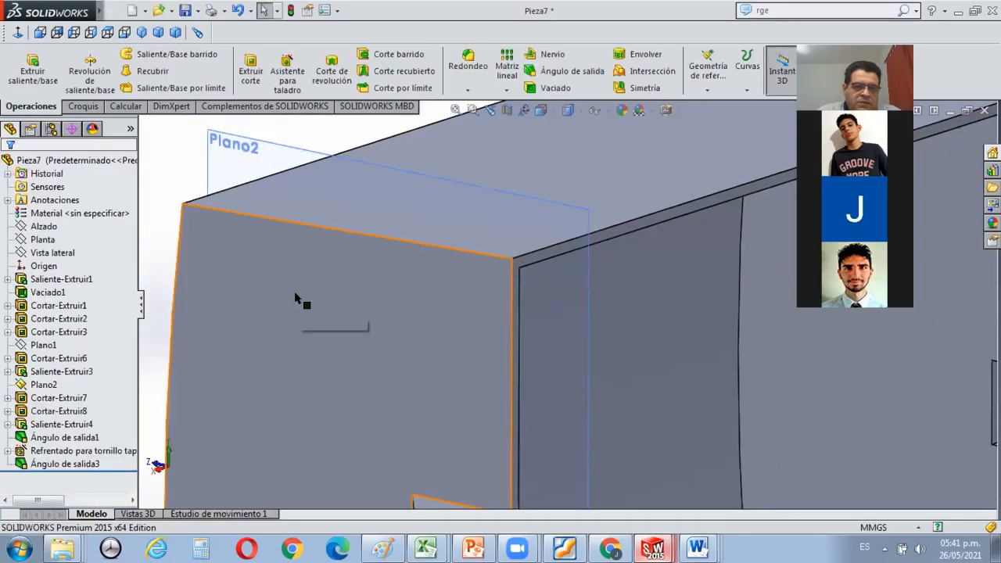
click(21, 32)
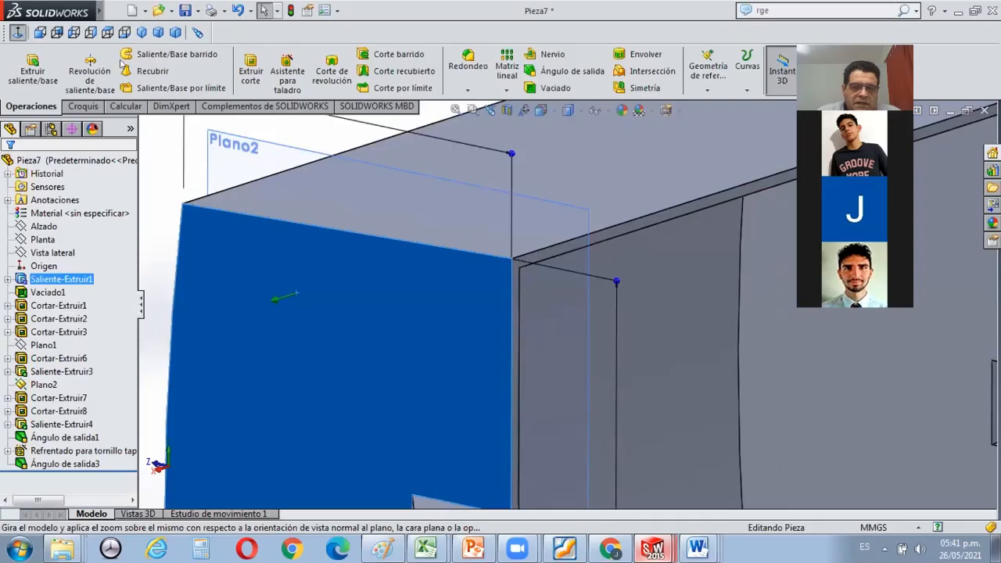
click(310, 191)
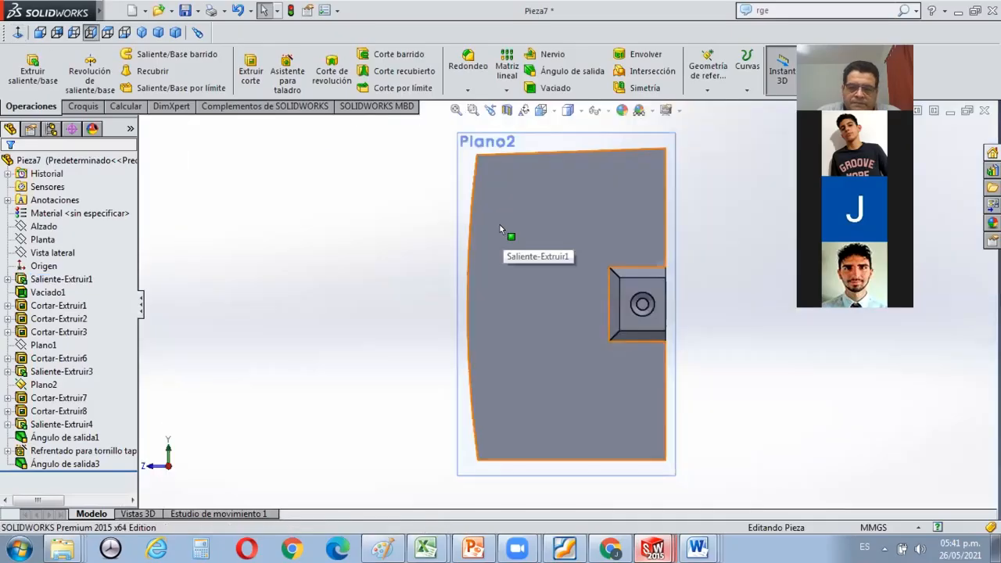
Add a draft to the base's lower outer wall matching the upper one, and check both slopes face-on.
middle_drag(563, 354, 555, 412)
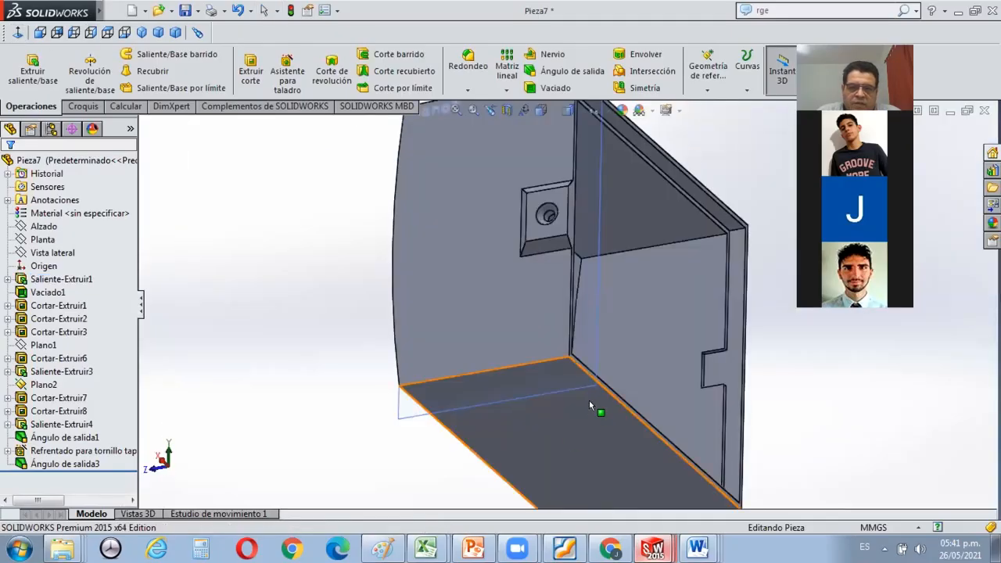
scroll(598, 322, down, 5)
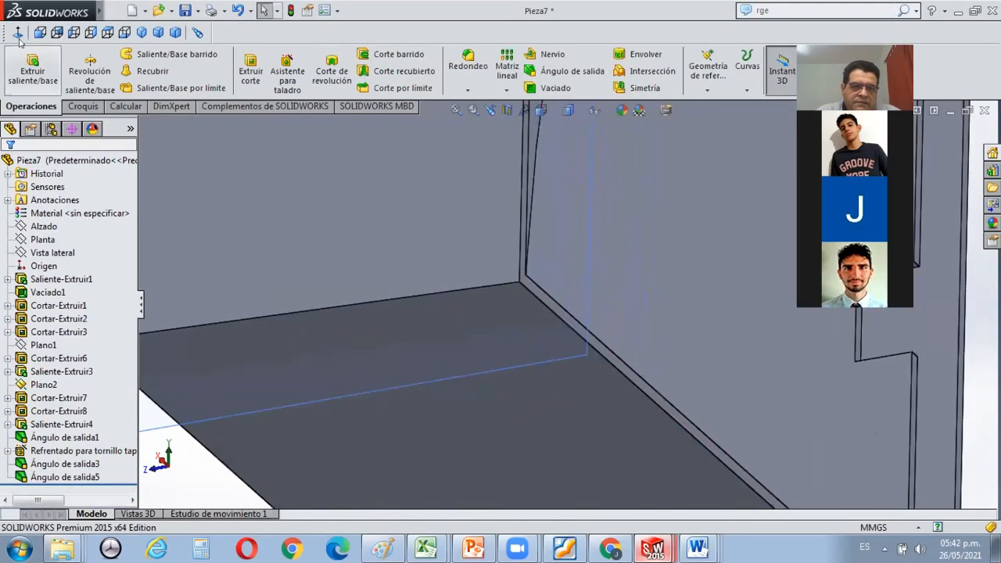
click(289, 217)
click(15, 32)
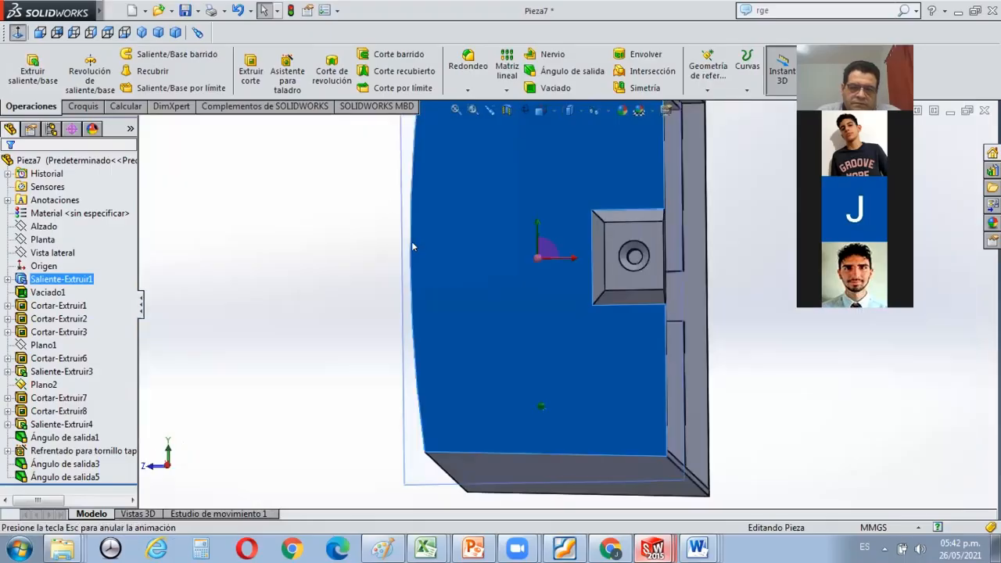
click(333, 261)
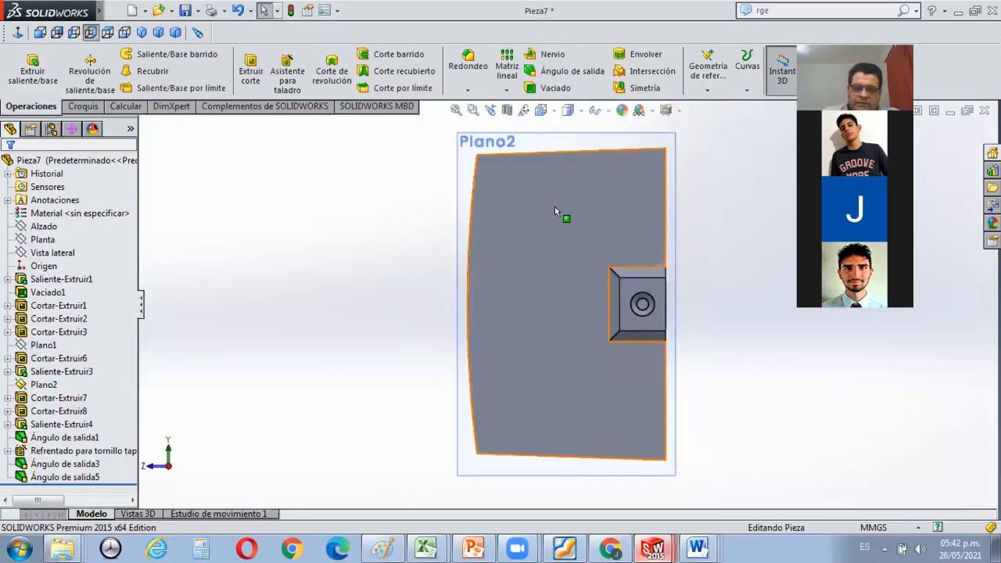
Fillet the edge between the grille face and the upper outer wall with a 3 mm radius.
middle_drag(526, 185, 558, 205)
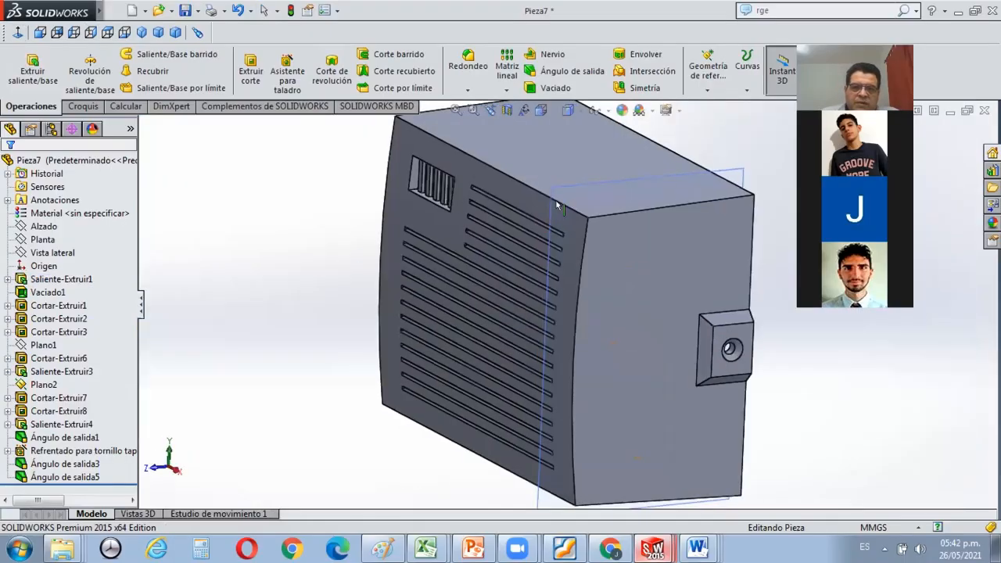
scroll(566, 169, down, 3)
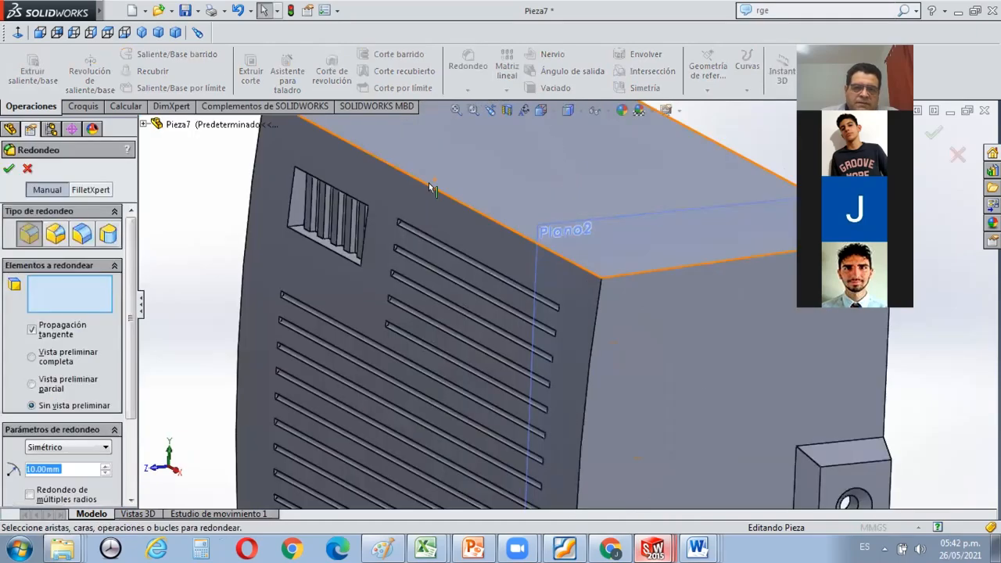
click(382, 186)
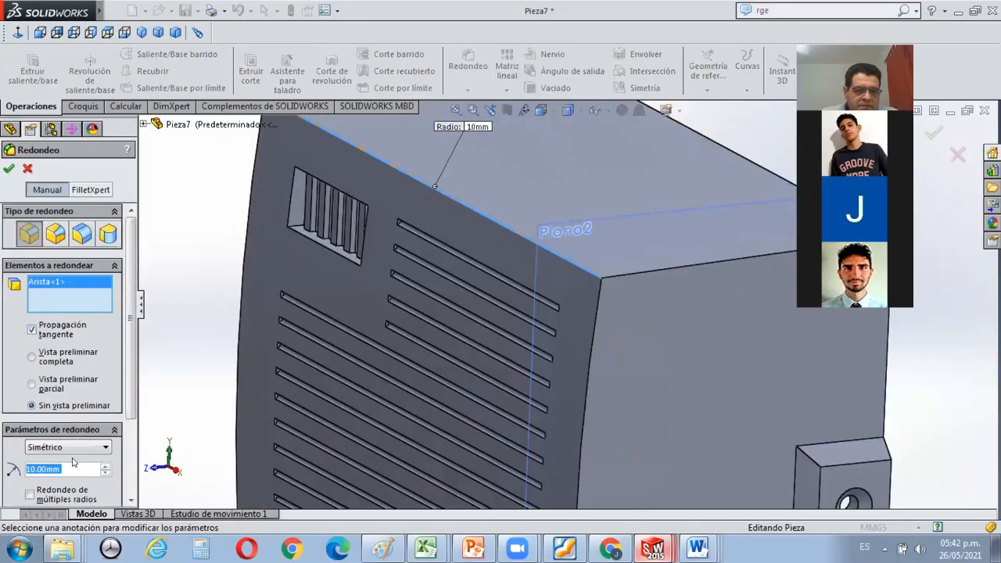
text(3)
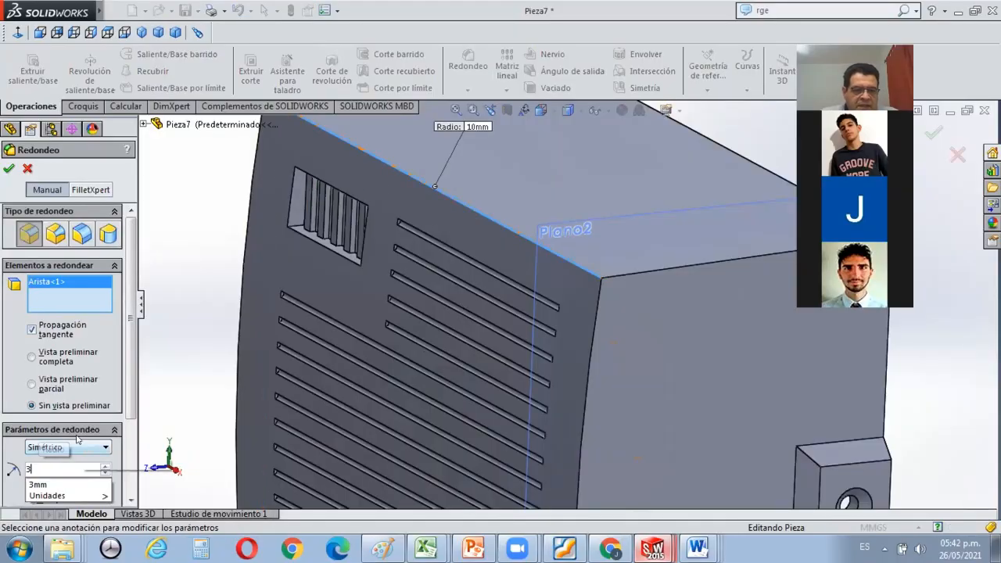
click(78, 486)
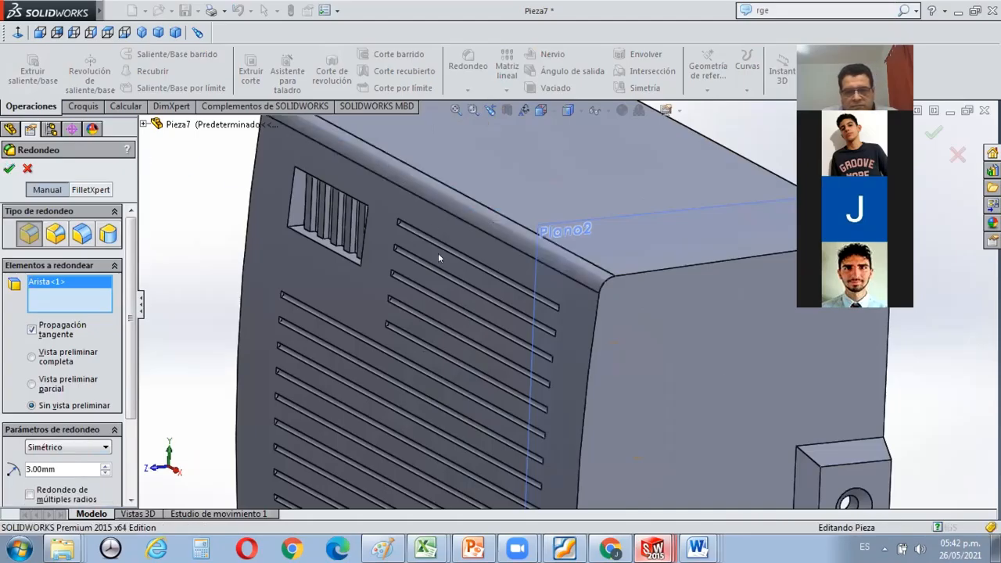
scroll(439, 251, up, 5)
scroll(563, 223, down, 2)
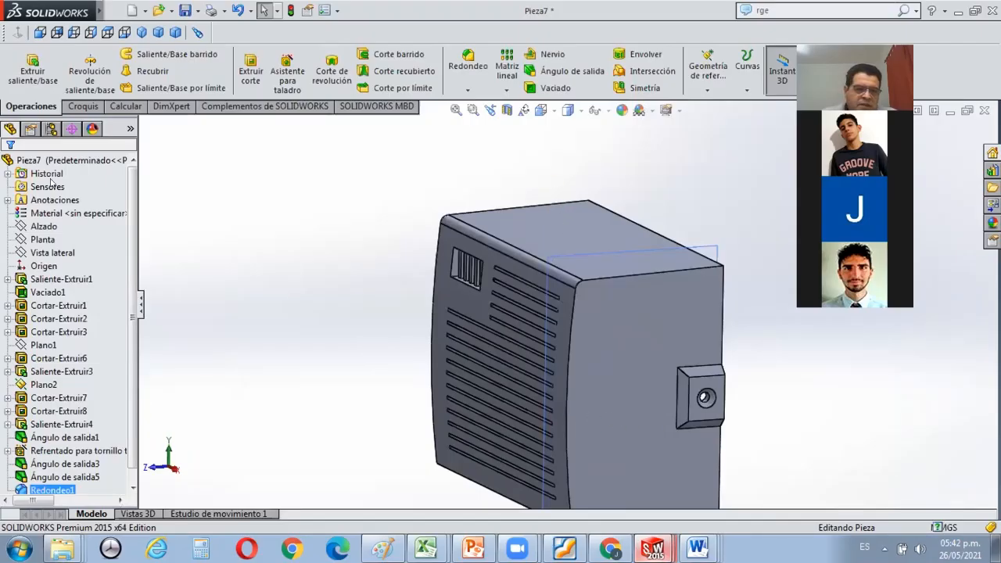
Fillet the edge between the grille face and the lower outer wall with a 3 mm radius.
scroll(438, 282, down, 5)
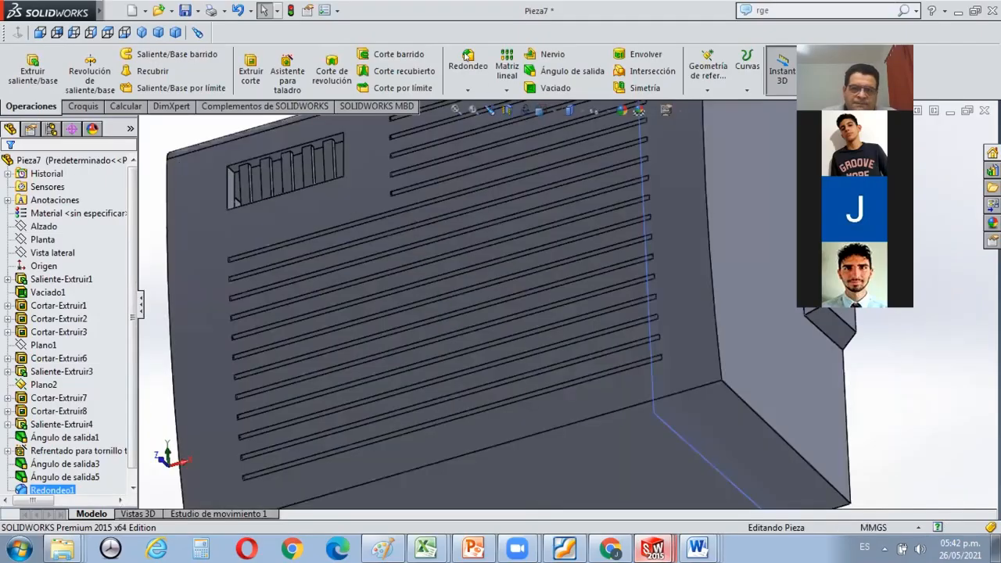
click(467, 55)
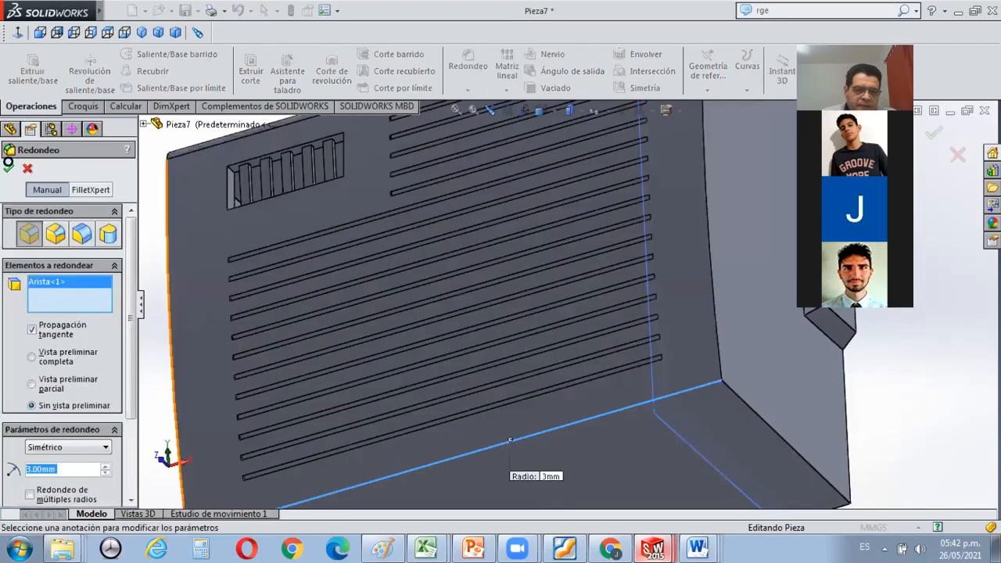
key(Return)
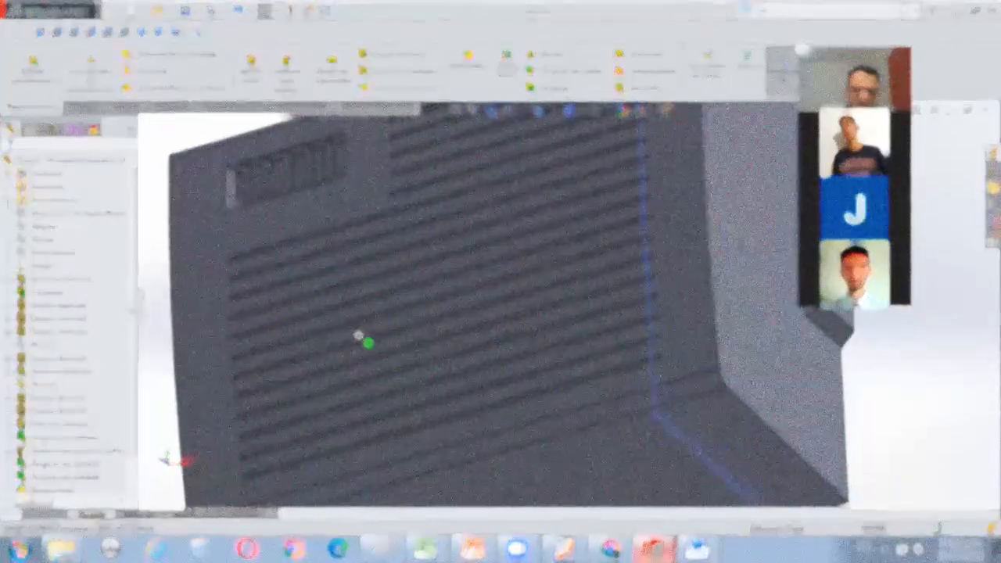